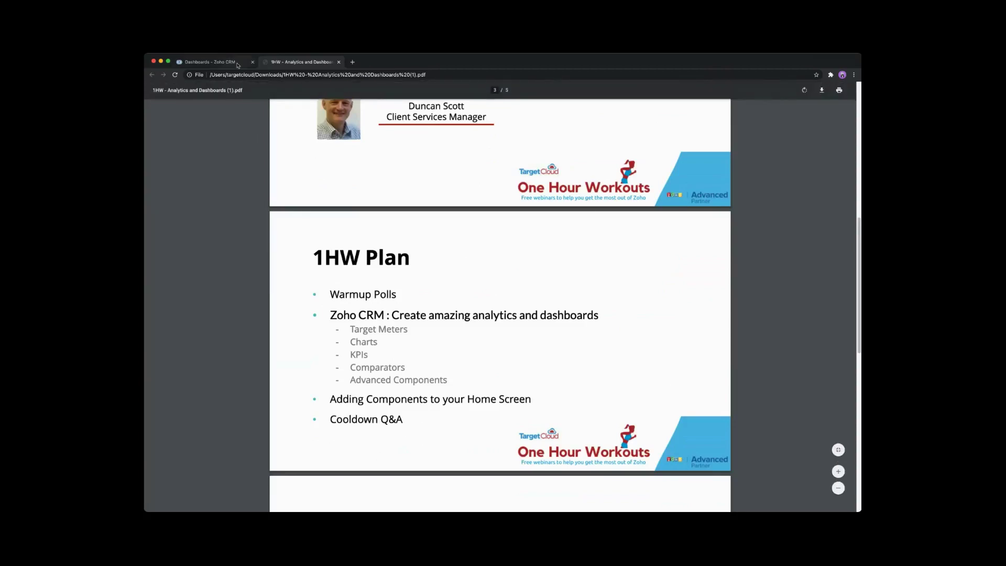
- Switch to the Zoho CRM dashboards and view those created by the current account before listing all again
{"action": "left_click", "coordinate": [209, 62]}
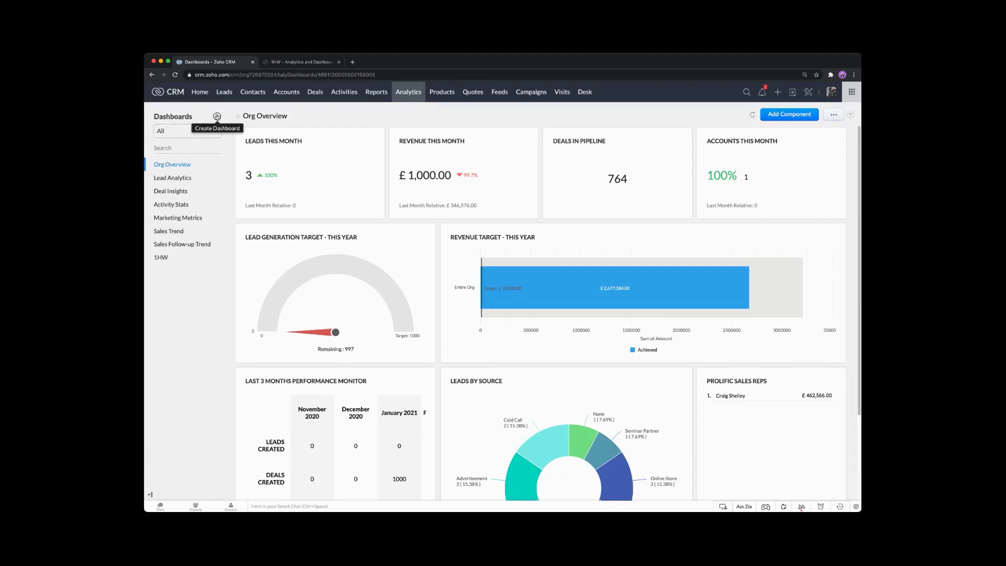
{"action": "left_click", "coordinate": [205, 135]}
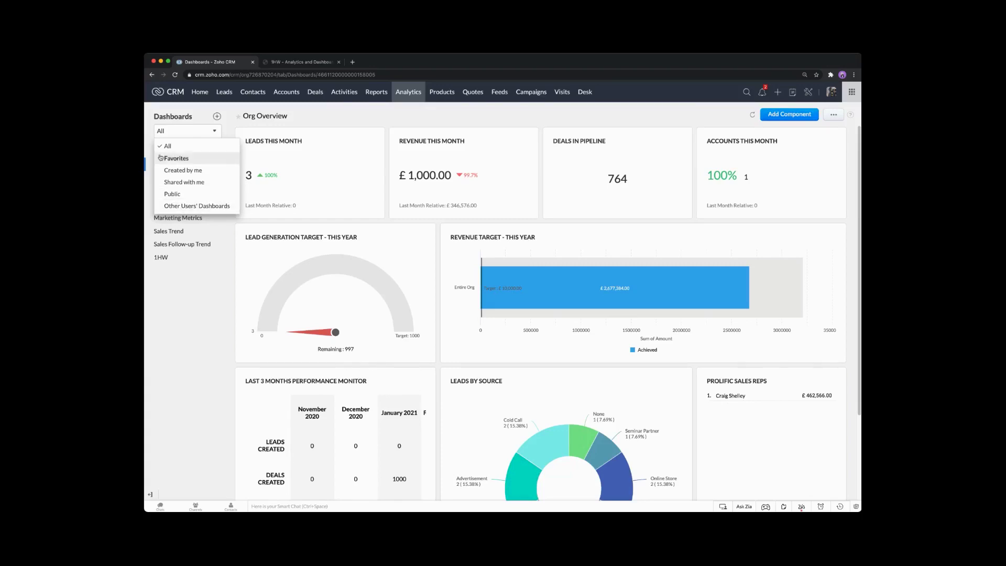
{"action": "left_click", "coordinate": [166, 170]}
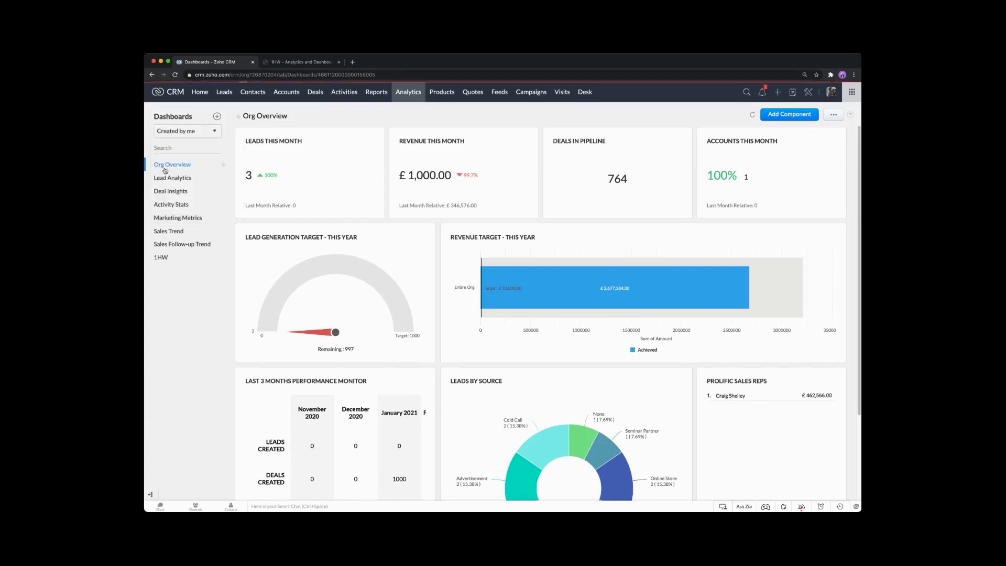
{"action": "left_click", "coordinate": [181, 131]}
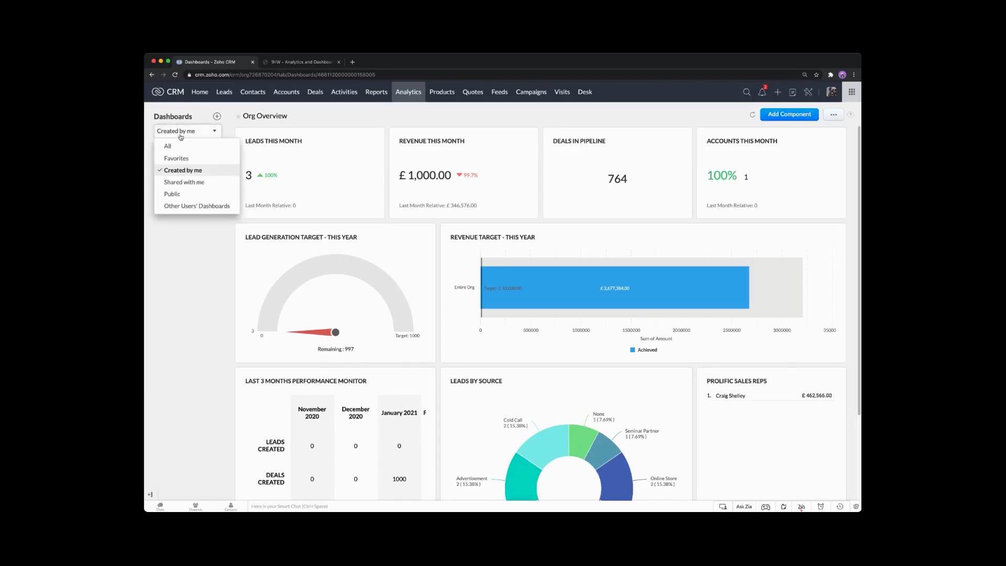
{"action": "left_click", "coordinate": [169, 146]}
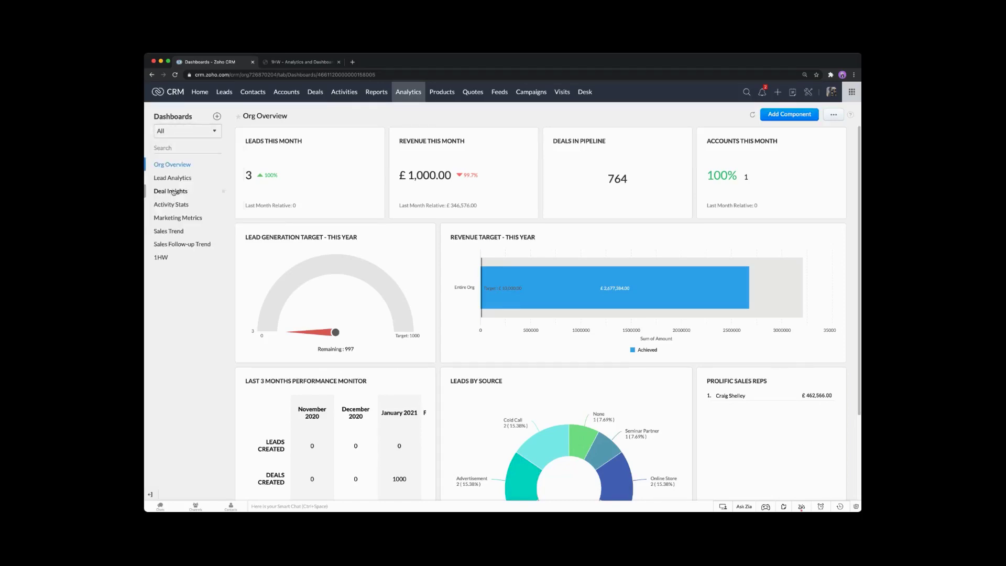
- Search the dashboard list for "1hw" and clear the search
{"action": "left_click", "coordinate": [170, 147]}
{"action": "type", "text": "1hw"}
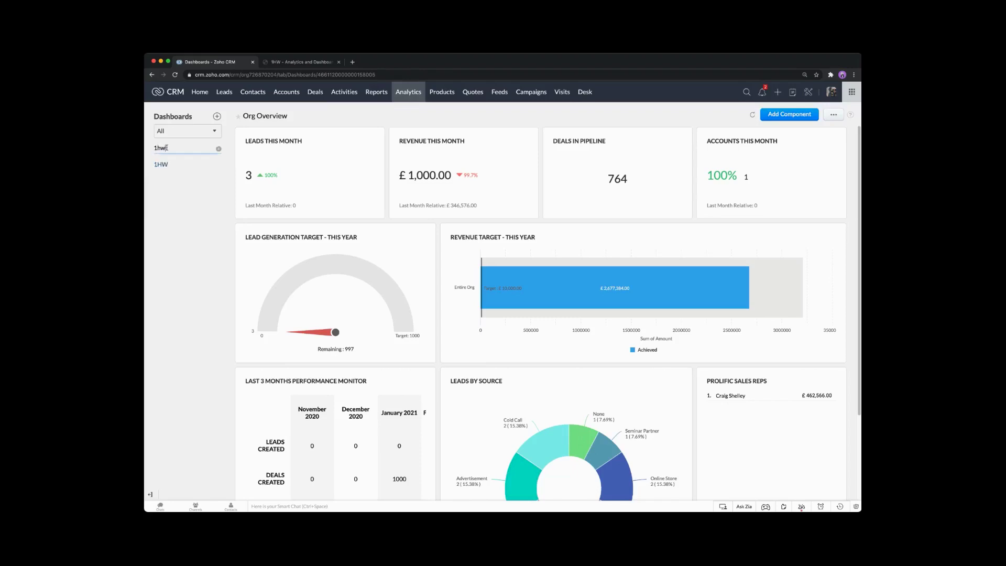
{"action": "key", "text": "BackSpace"}
{"action": "key", "text": "BackSpace"}
{"action": "key", "text": "BackSpace"}
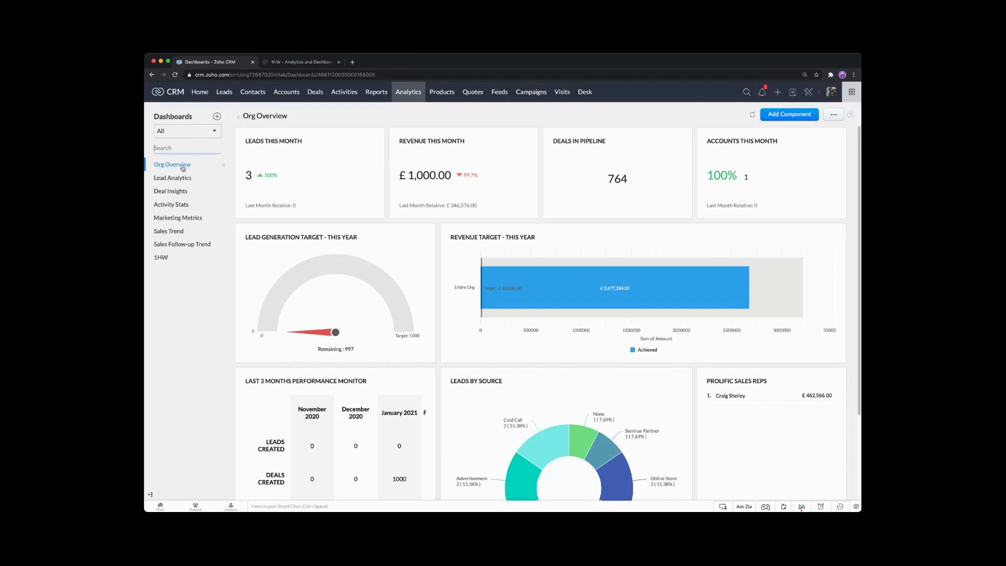
- Mark the Org Overview dashboard as a favorite, checking it under Favorites before listing all dashboards again
{"action": "left_click", "coordinate": [239, 116]}
{"action": "left_click", "coordinate": [204, 132]}
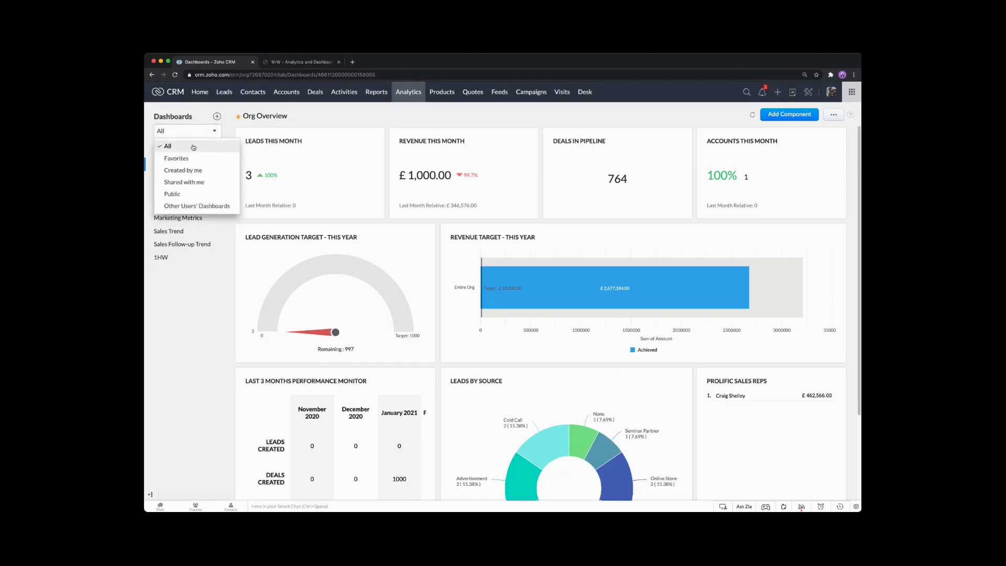
{"action": "left_click", "coordinate": [166, 147]}
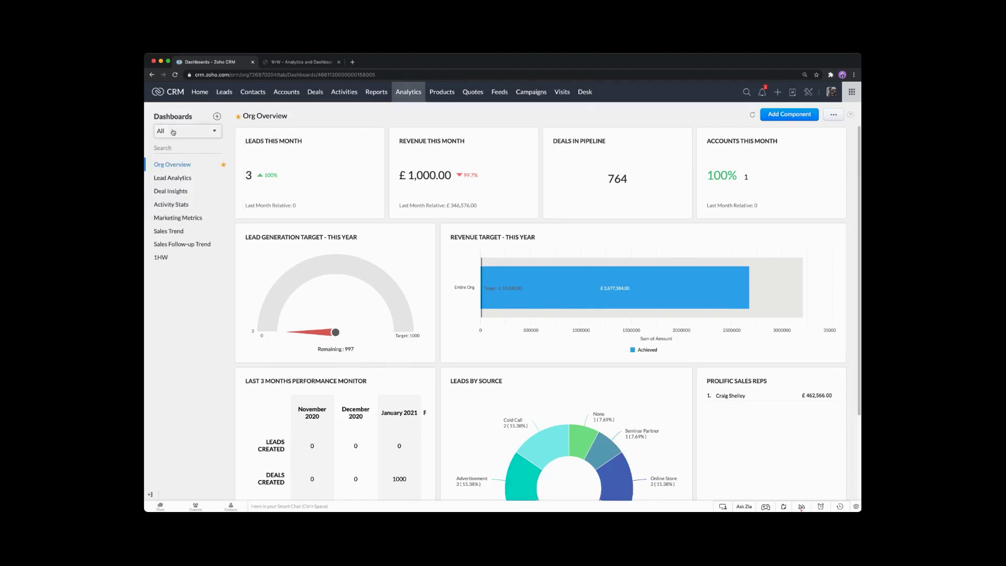
{"action": "left_click", "coordinate": [174, 135]}
{"action": "left_click", "coordinate": [176, 158]}
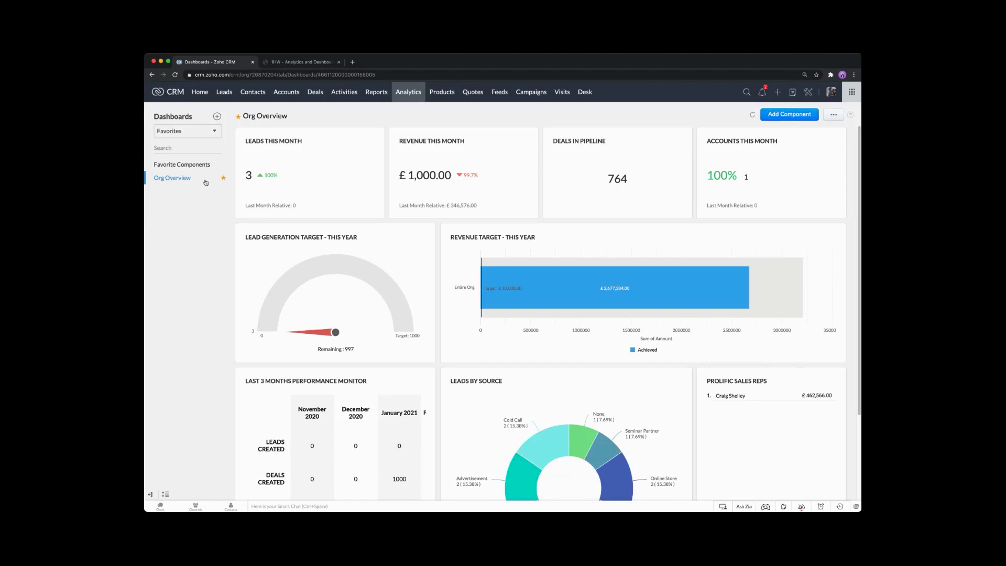
{"action": "left_click", "coordinate": [194, 133]}
{"action": "left_click", "coordinate": [177, 147]}
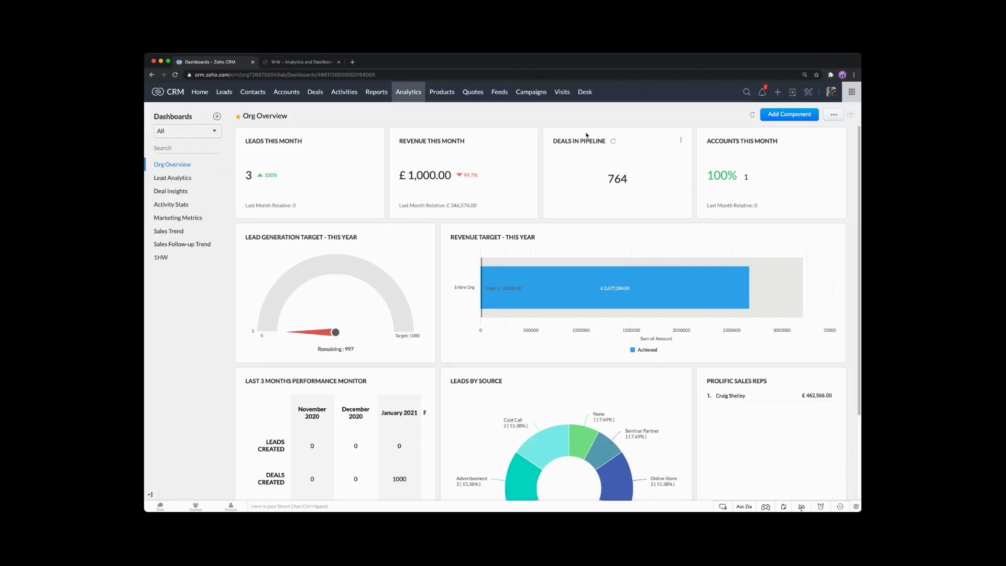
- Refresh the Org Overview dashboard, view it in full screen and return to the normal view
{"action": "left_click", "coordinate": [753, 116]}
{"action": "left_click", "coordinate": [835, 116]}
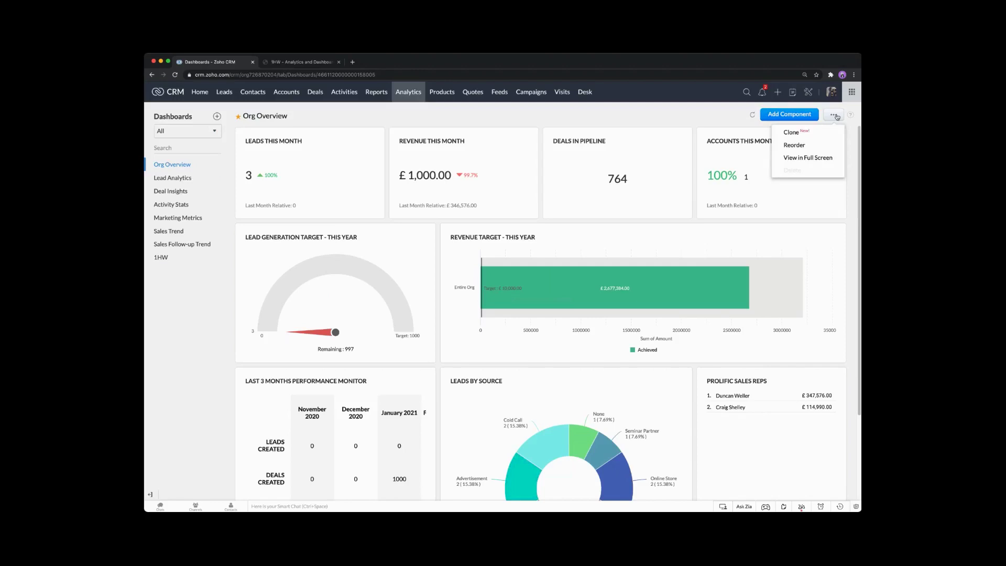
{"action": "left_click", "coordinate": [799, 158]}
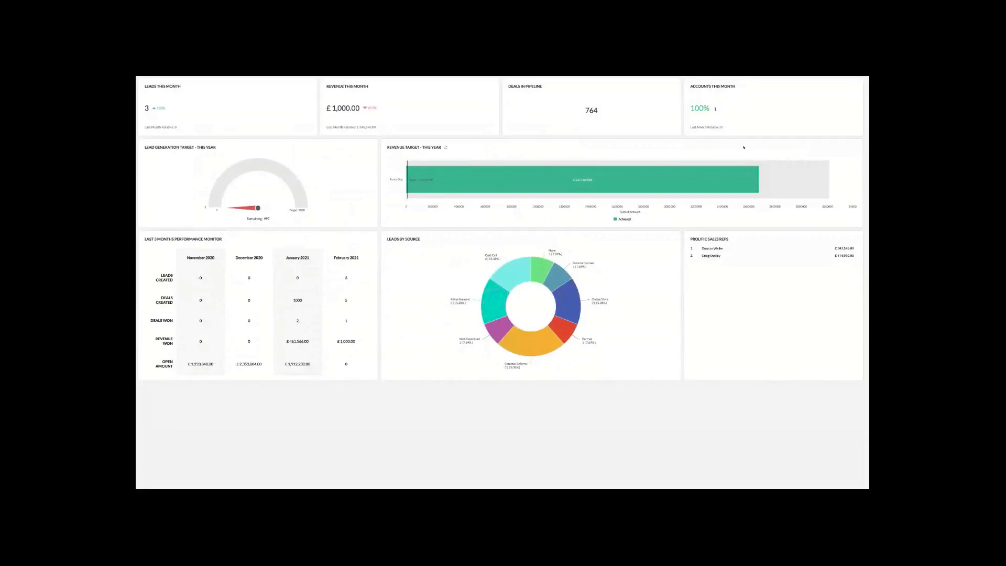
{"action": "key", "text": "Escape"}
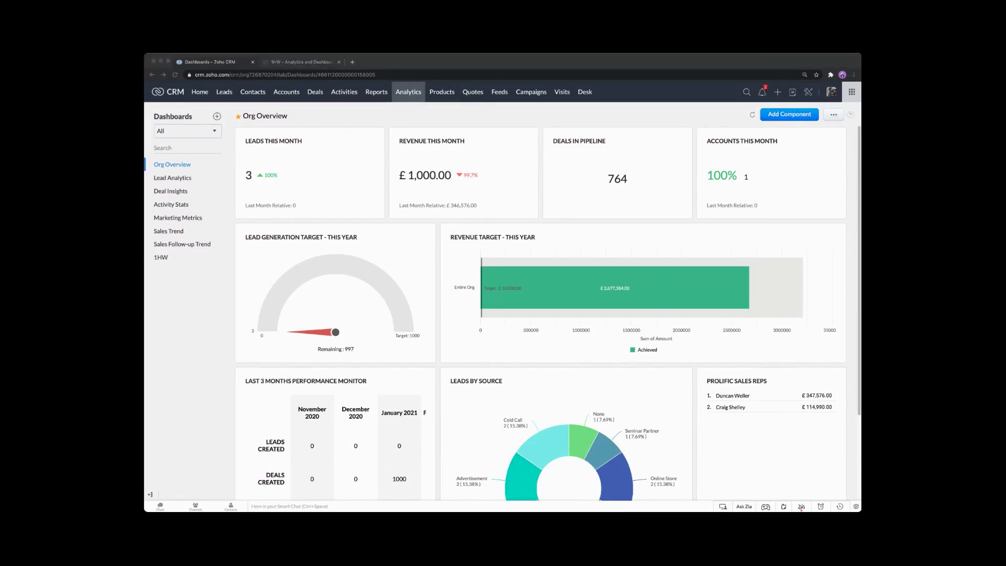
{"action": "left_click", "coordinate": [851, 125]}
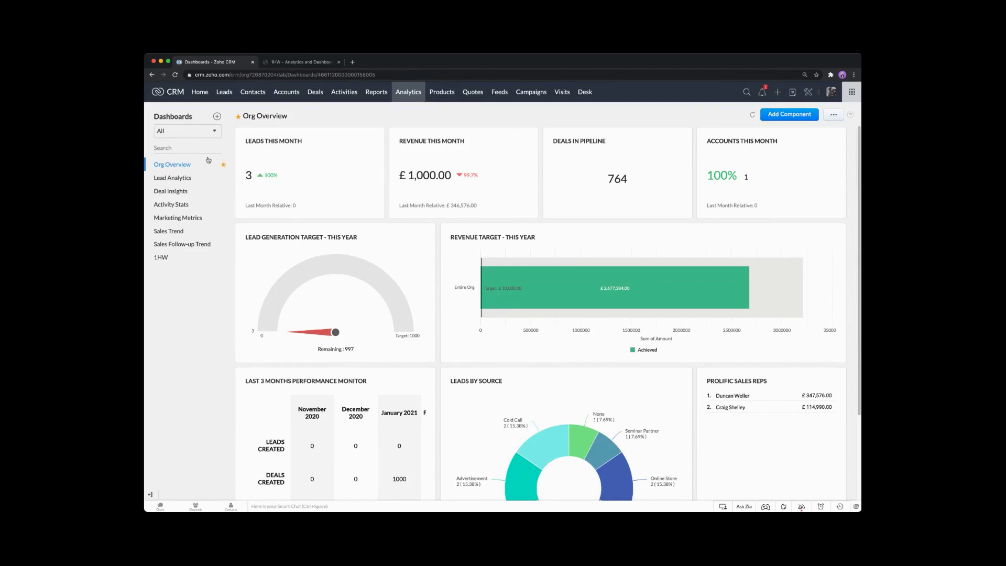
- Create a new dashboard and share it with All Users
{"action": "left_click", "coordinate": [216, 117]}
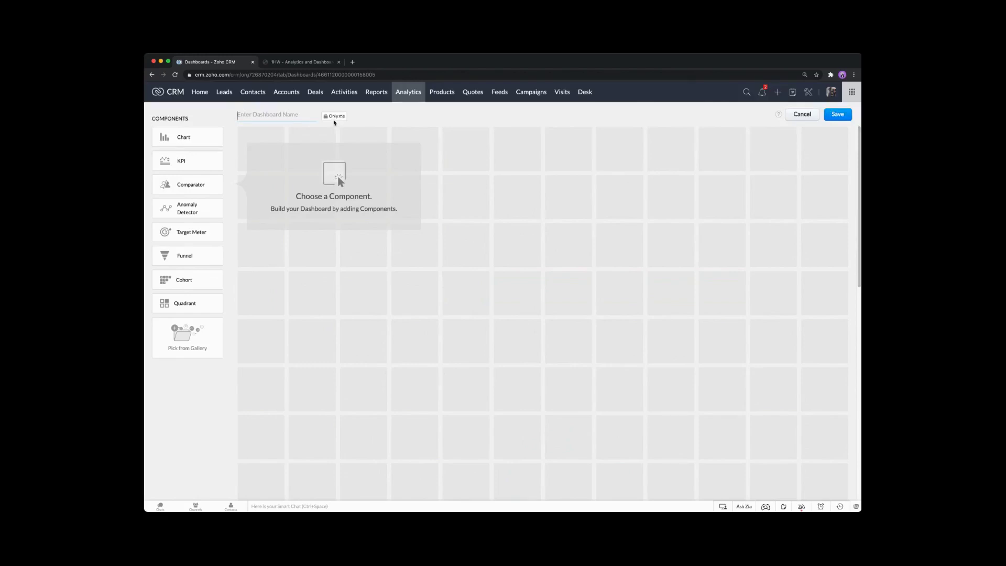
{"action": "left_click", "coordinate": [338, 118]}
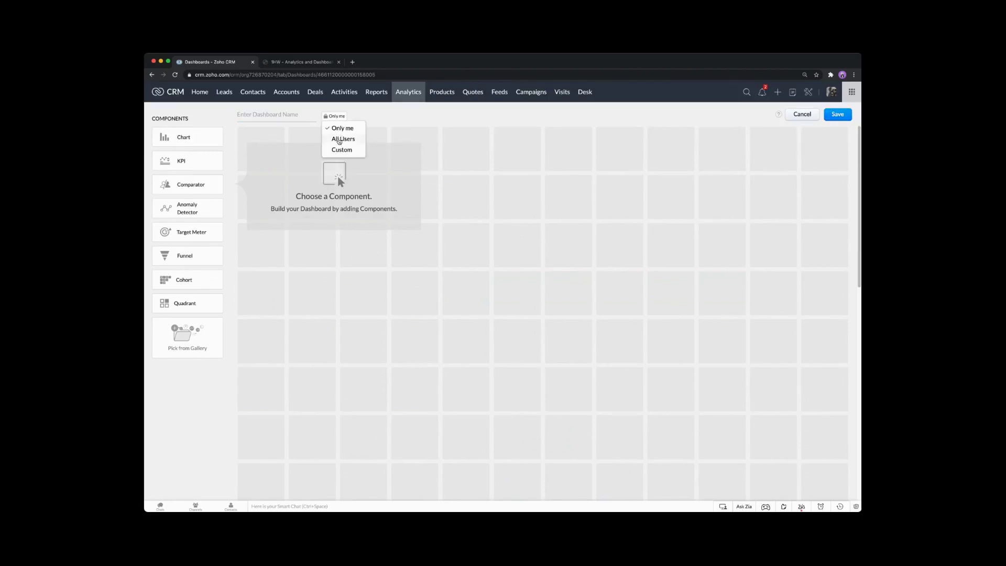
{"action": "left_click", "coordinate": [340, 139]}
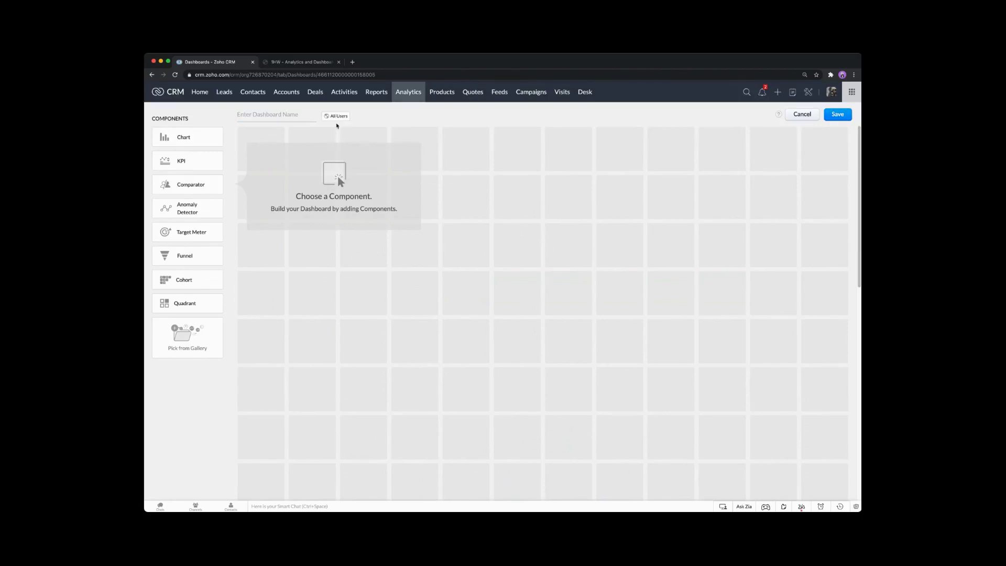
- Examine the custom sharing choices for the dashboard: Groups, Users, Roles, and Roles and Subordinates
{"action": "left_click", "coordinate": [338, 116]}
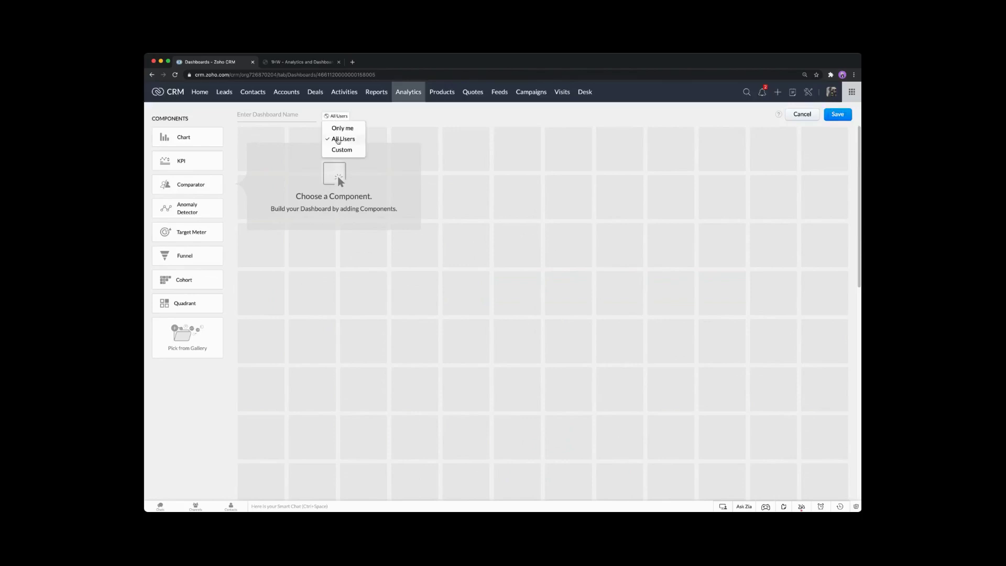
{"action": "left_click", "coordinate": [337, 151]}
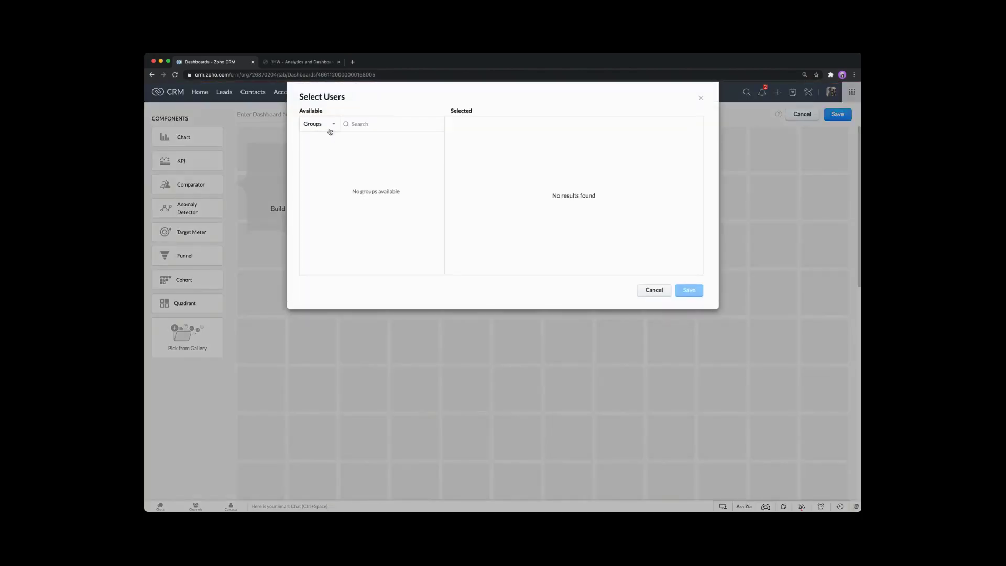
{"action": "left_click", "coordinate": [330, 130]}
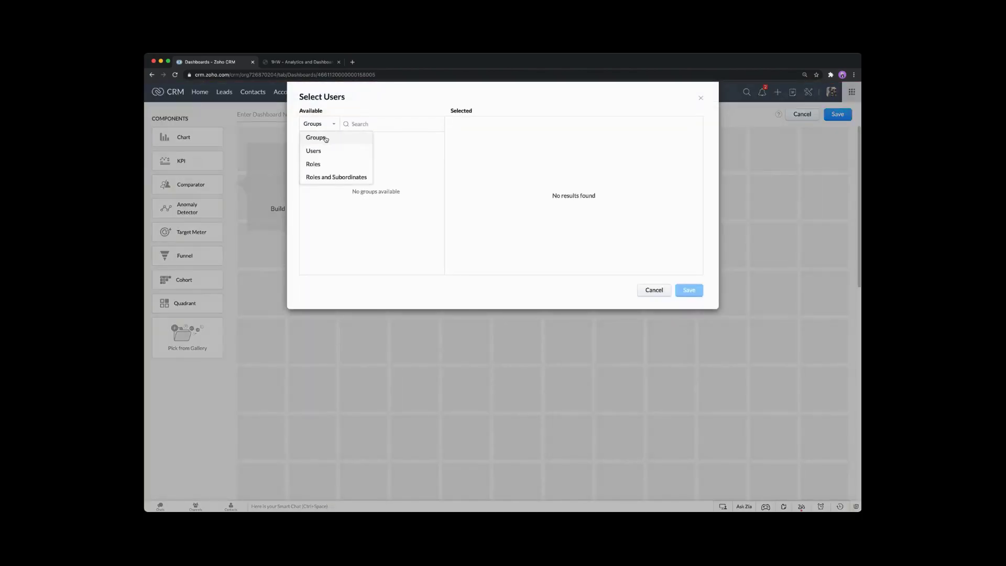
{"action": "left_click", "coordinate": [323, 151]}
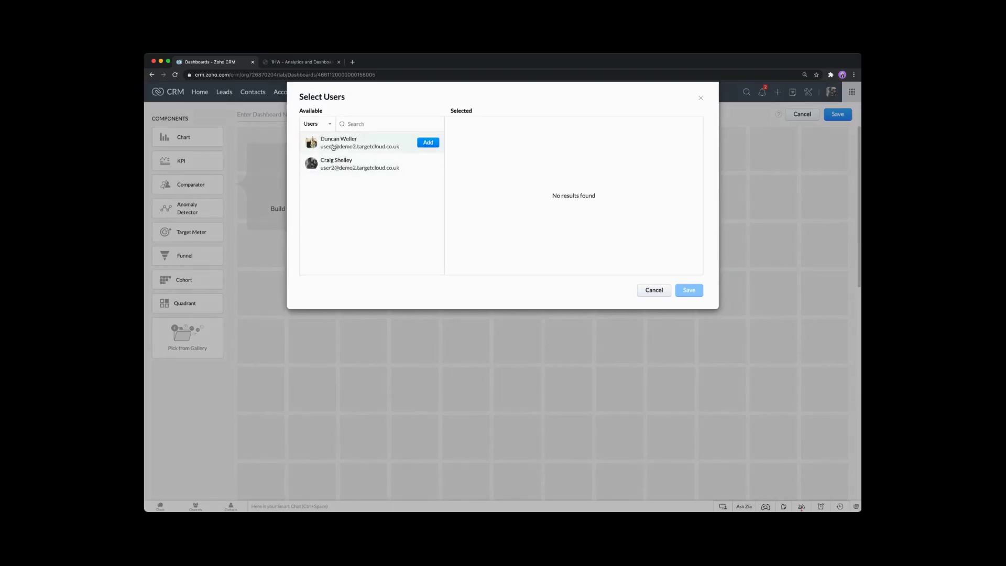
{"action": "left_click", "coordinate": [328, 128]}
{"action": "left_click", "coordinate": [316, 164]}
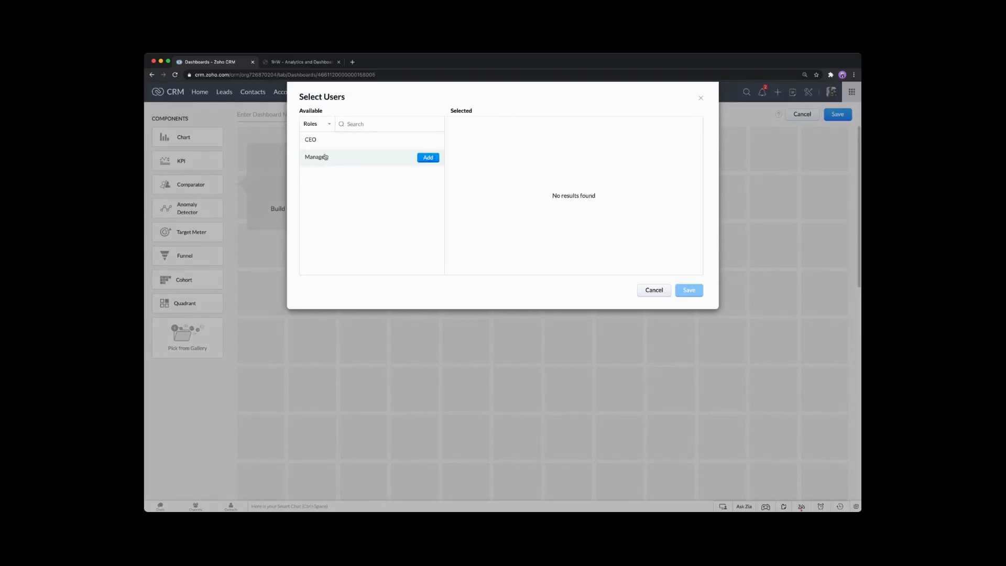
{"action": "left_click", "coordinate": [314, 124]}
{"action": "left_click", "coordinate": [328, 175]}
{"action": "left_click", "coordinate": [329, 126]}
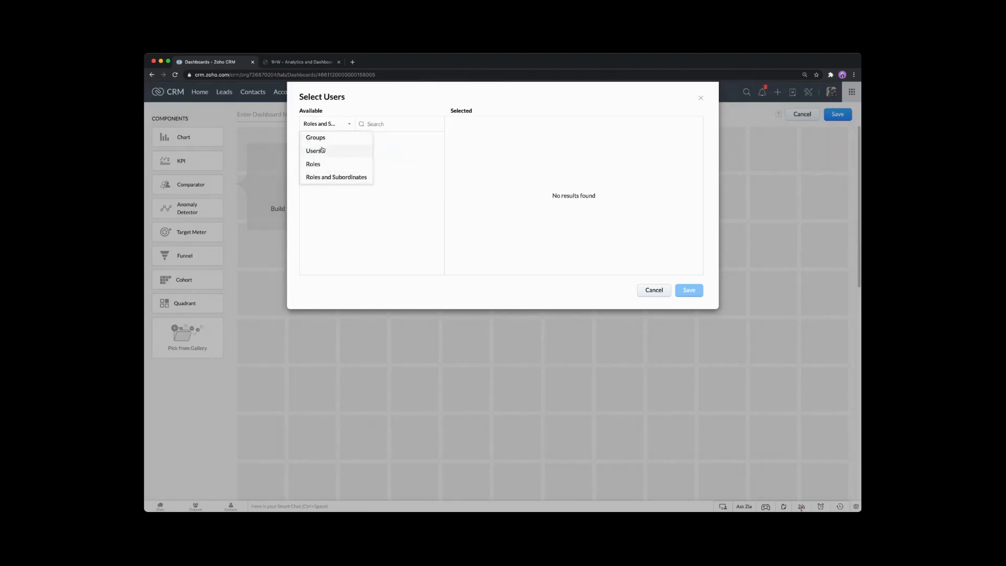
- Try to set up custom sharing of the dashboard with the two available users
{"action": "left_click", "coordinate": [324, 150]}
{"action": "left_click", "coordinate": [423, 143]}
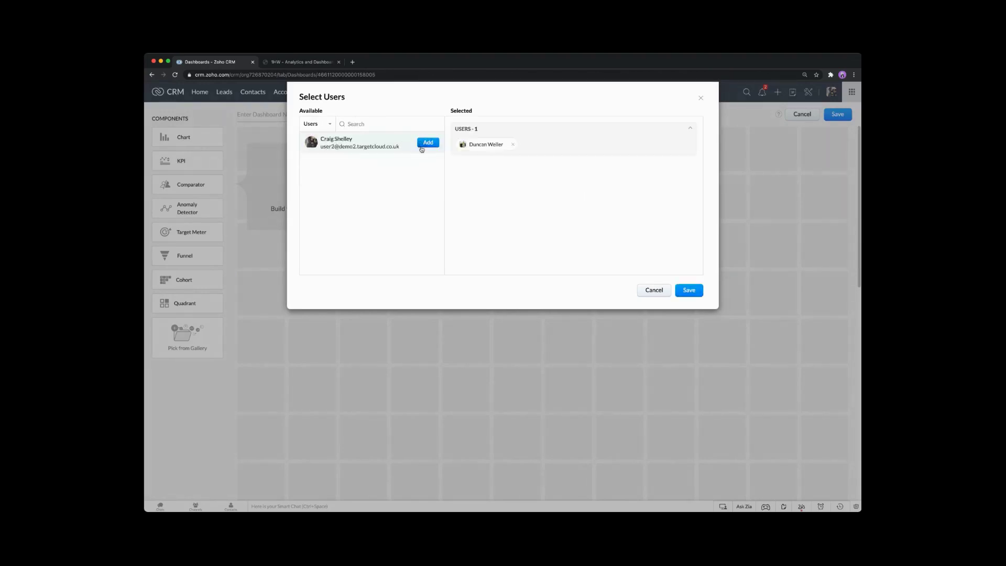
{"action": "left_click", "coordinate": [425, 140]}
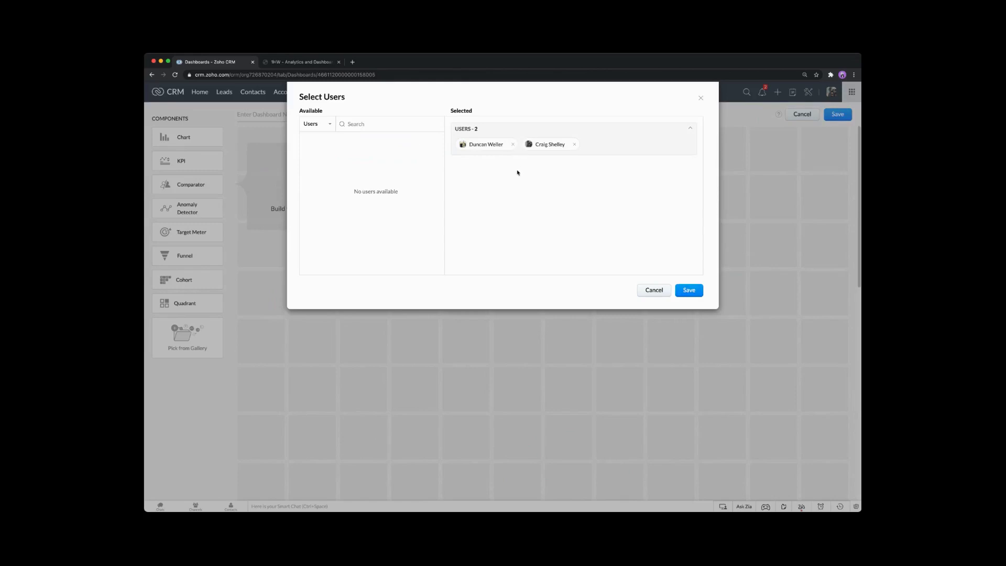
{"action": "left_click", "coordinate": [317, 125]}
{"action": "left_click", "coordinate": [651, 180]}
{"action": "left_click", "coordinate": [689, 289]}
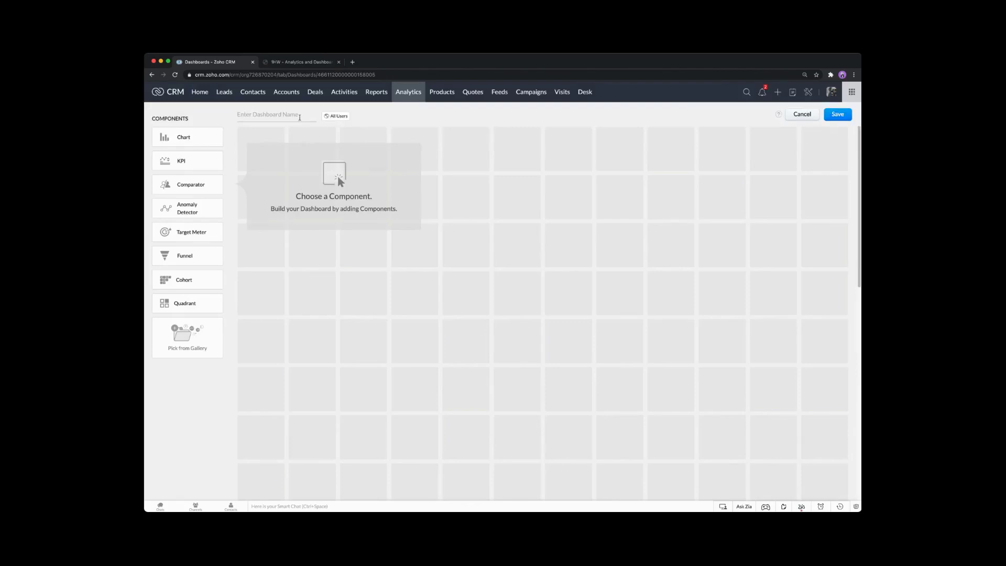
- Name the dashboard "1HW Example" and start adding a target meter in the Dial Gauge style
{"action": "left_click", "coordinate": [294, 115]}
{"action": "type", "text": "1HW Example"}
{"action": "left_click", "coordinate": [189, 234]}
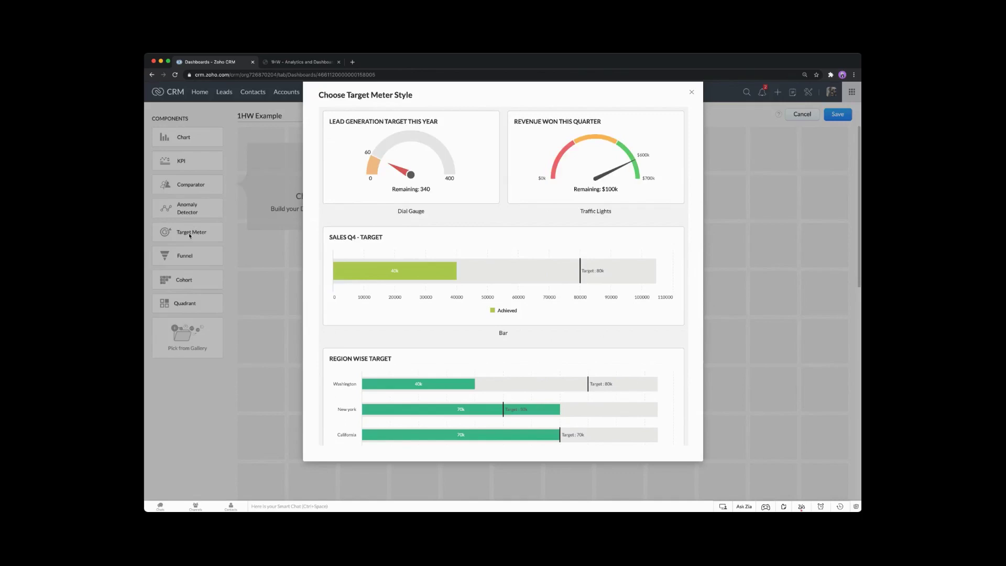
{"action": "left_click", "coordinate": [419, 156]}
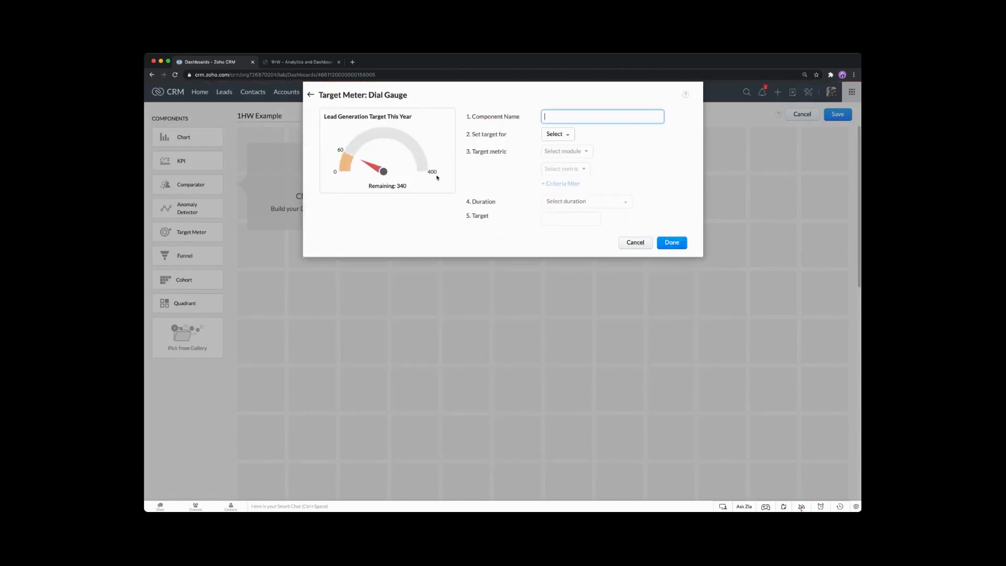
- Name the dial gauge component "Deals Won 2020"
{"action": "key", "text": "super+Tab"}
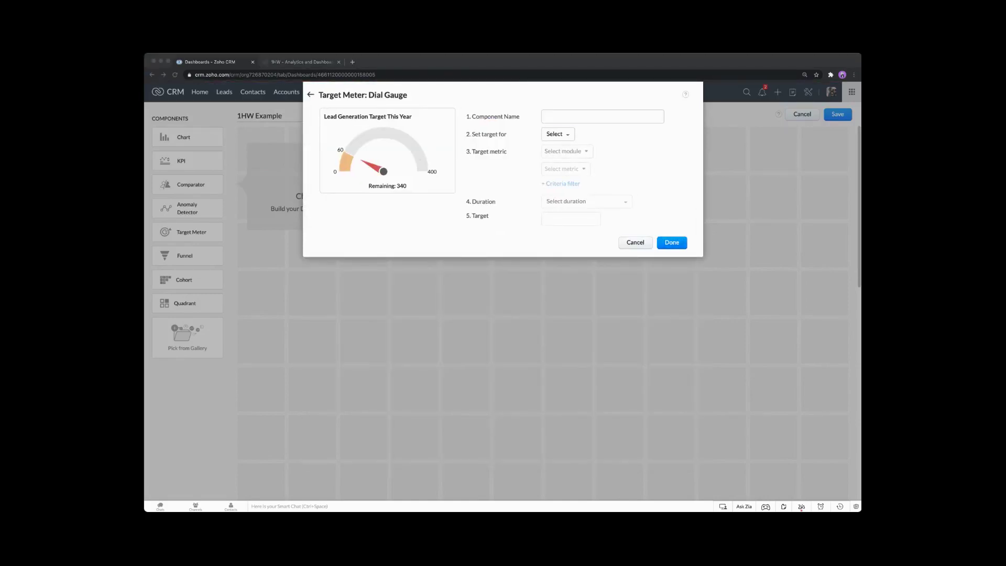
{"action": "left_click", "coordinate": [562, 117]}
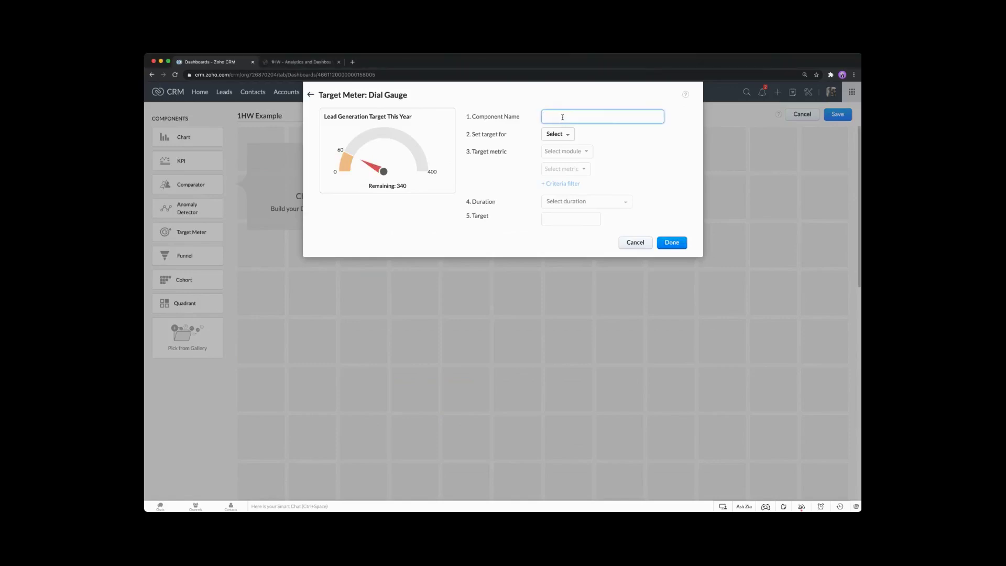
{"action": "type", "text": "Deals Won 2020"}
{"action": "key", "text": "Tab"}
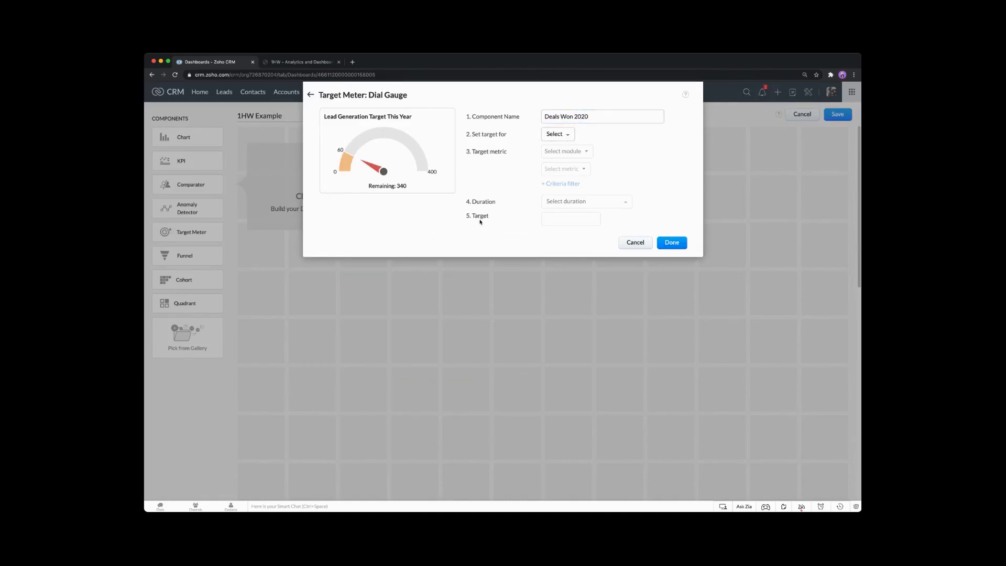
- Try setting the dial gauge's target for the entire organisation, and as custom users with both available users selected
{"action": "left_click", "coordinate": [566, 137]}
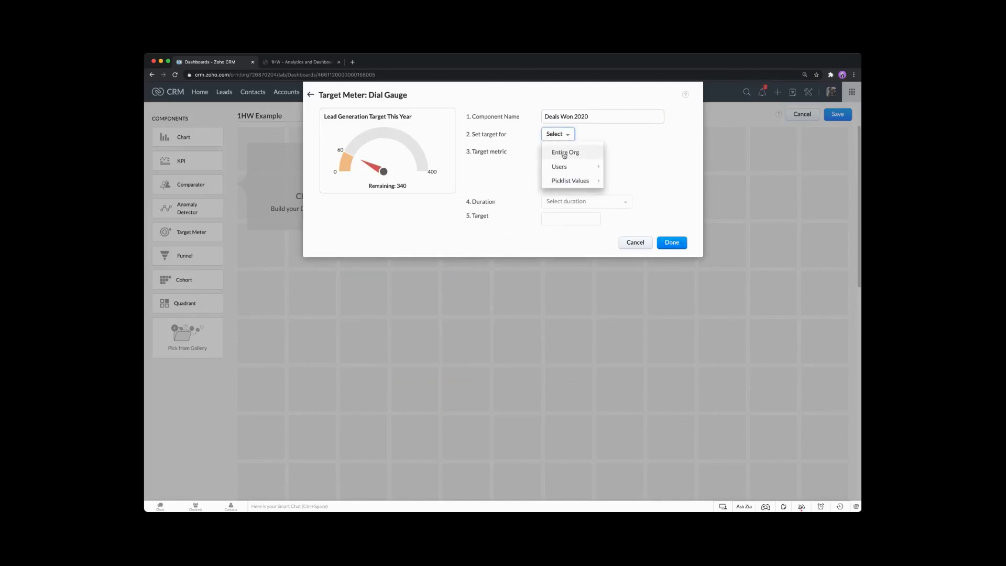
{"action": "left_click", "coordinate": [564, 152]}
{"action": "left_click", "coordinate": [579, 135]}
{"action": "mouse_move", "coordinate": [568, 167]}
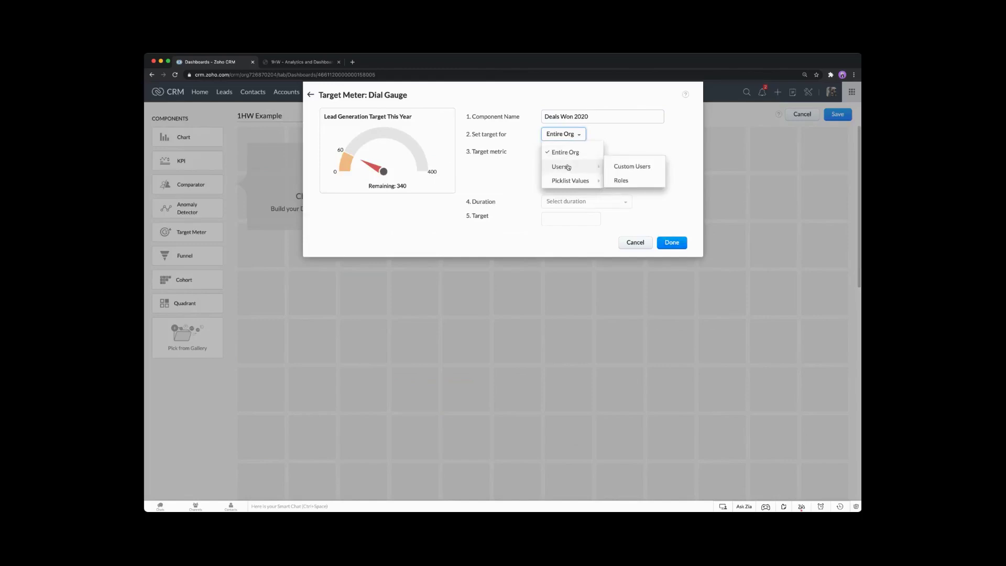
{"action": "left_click", "coordinate": [620, 167]}
{"action": "left_click", "coordinate": [602, 151]}
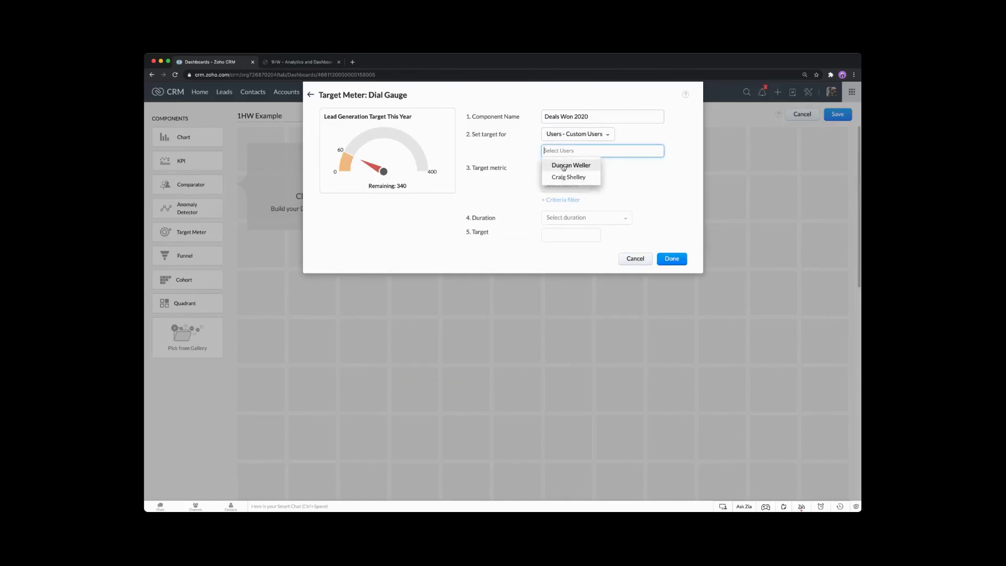
{"action": "left_click", "coordinate": [567, 167]}
{"action": "left_click", "coordinate": [579, 166]}
{"action": "left_click", "coordinate": [643, 166]}
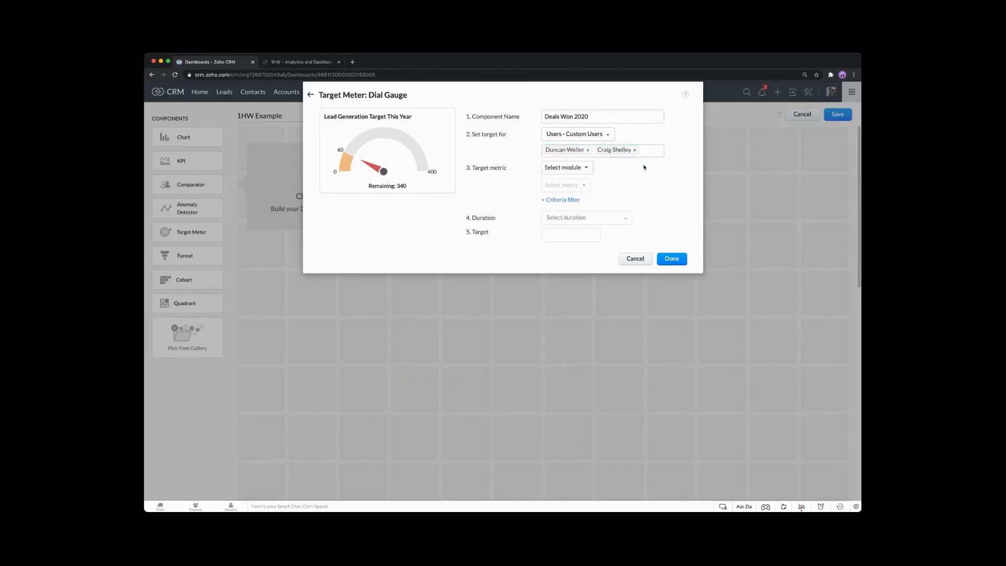
- Try setting the target by user roles with CEO and Manager, and remove the selected roles
{"action": "left_click", "coordinate": [602, 135]}
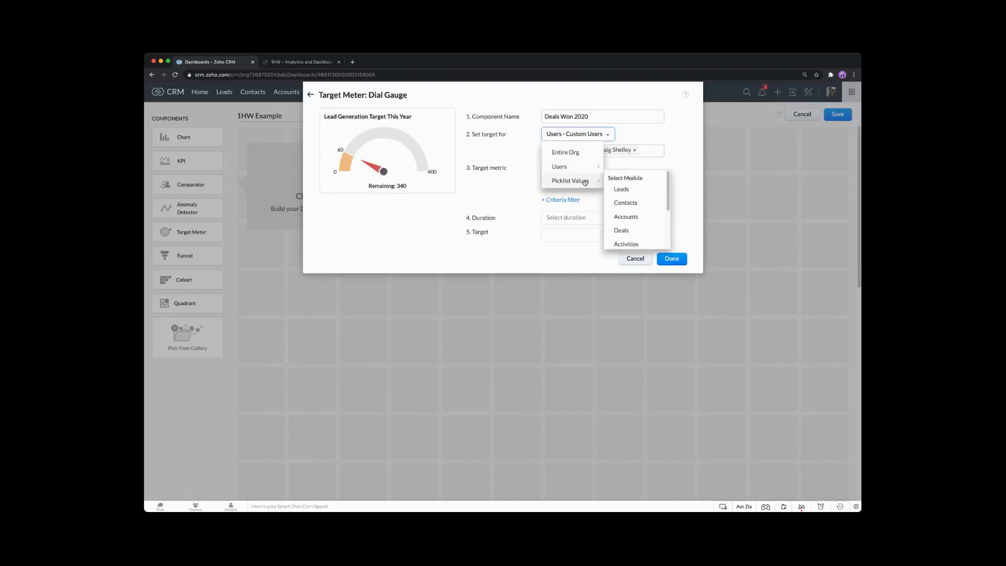
{"action": "mouse_move", "coordinate": [576, 166]}
{"action": "left_click", "coordinate": [619, 180]}
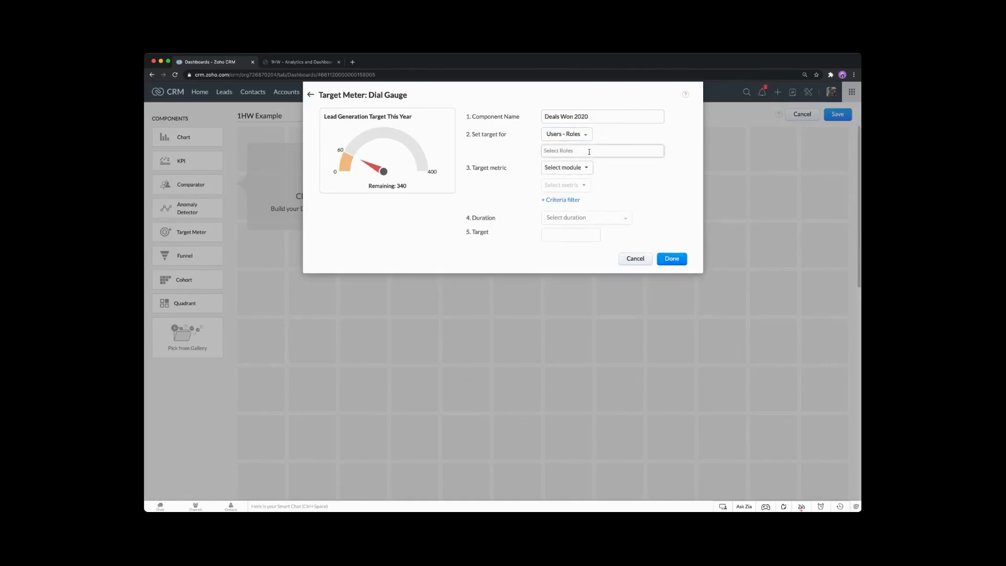
{"action": "left_click", "coordinate": [566, 168]}
{"action": "left_click", "coordinate": [569, 166]}
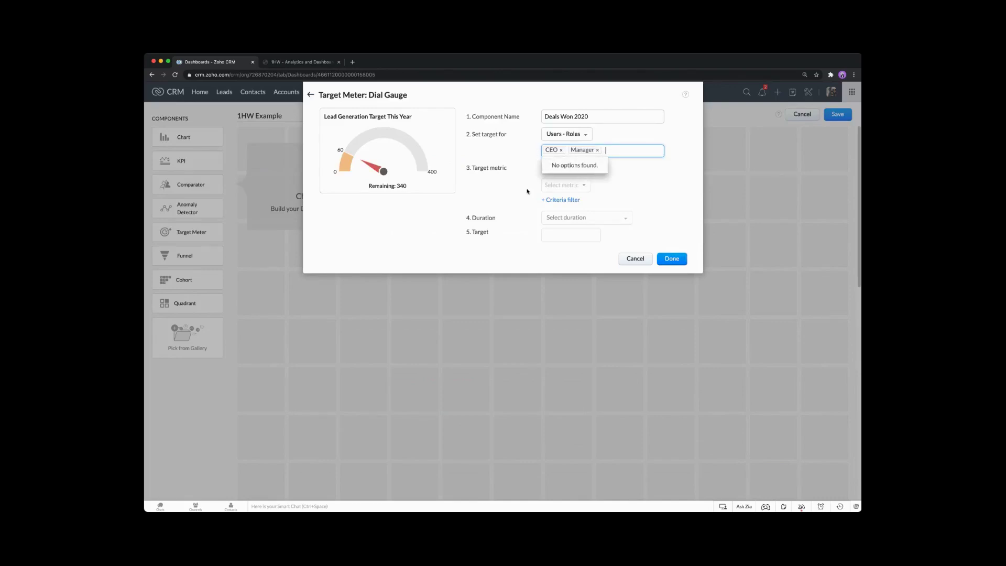
{"action": "key", "text": "BackSpace"}
{"action": "key", "text": "BackSpace"}
{"action": "key", "text": "BackSpace"}
{"action": "key", "text": "BackSpace"}
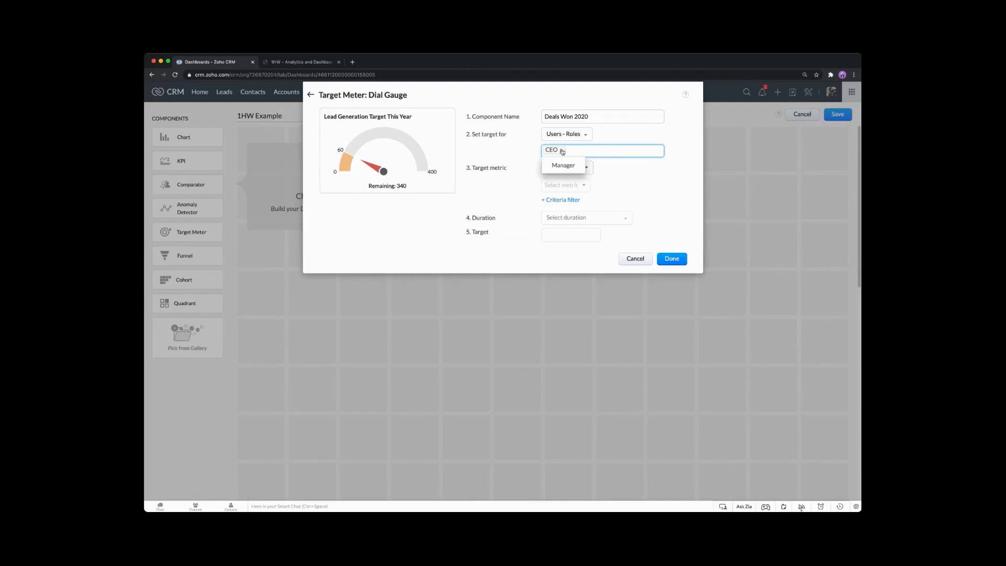
- Try setting the target for Deals picklist values by Type, with Gig Management, Sound Equipment and Tour Management
{"action": "left_click", "coordinate": [562, 134]}
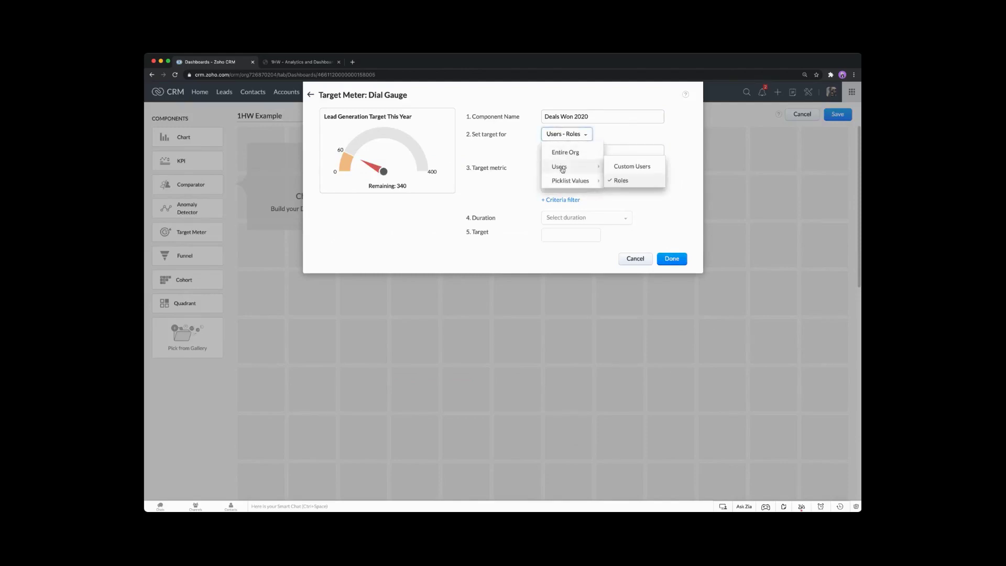
{"action": "mouse_move", "coordinate": [565, 182]}
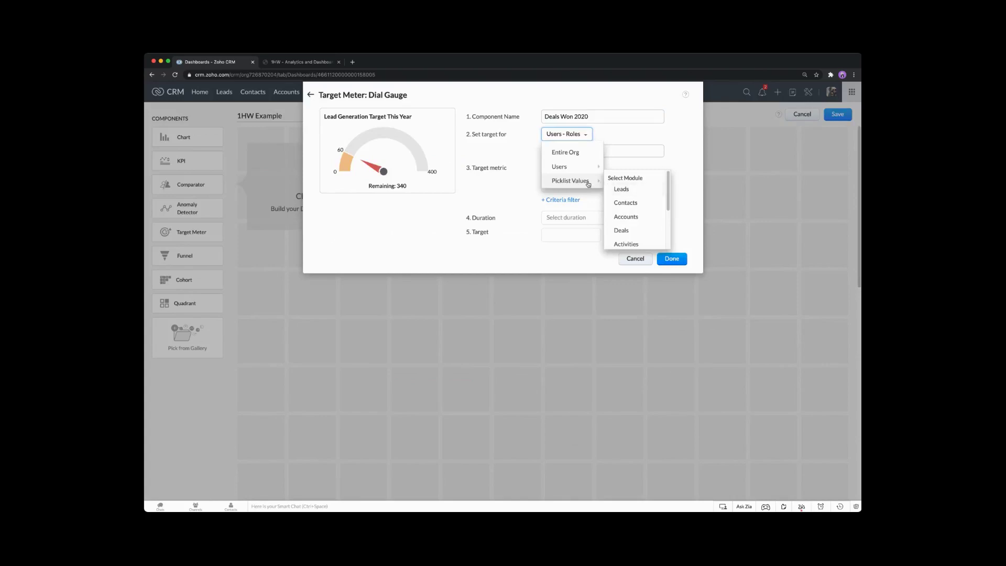
{"action": "left_click", "coordinate": [630, 235]}
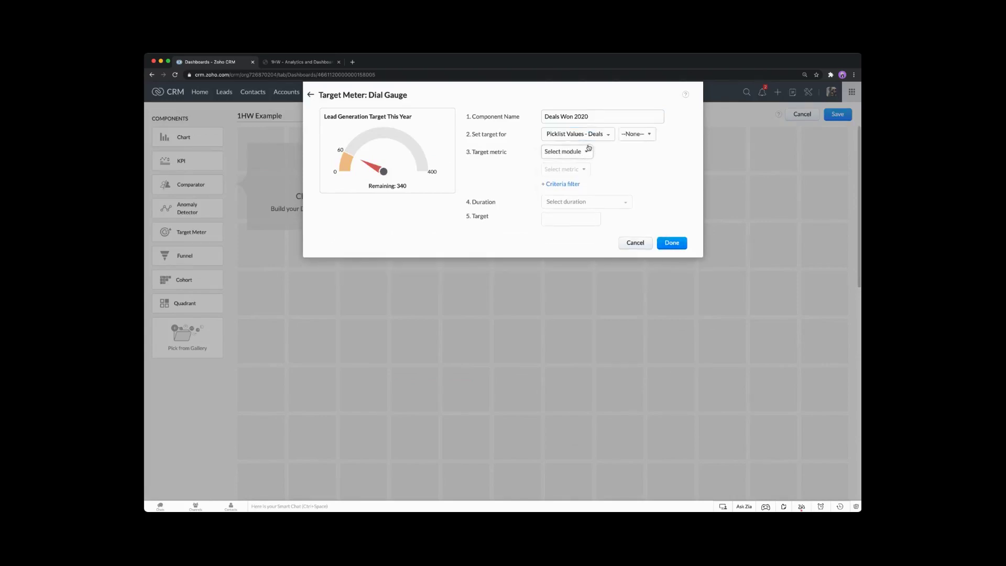
{"action": "left_click", "coordinate": [636, 135]}
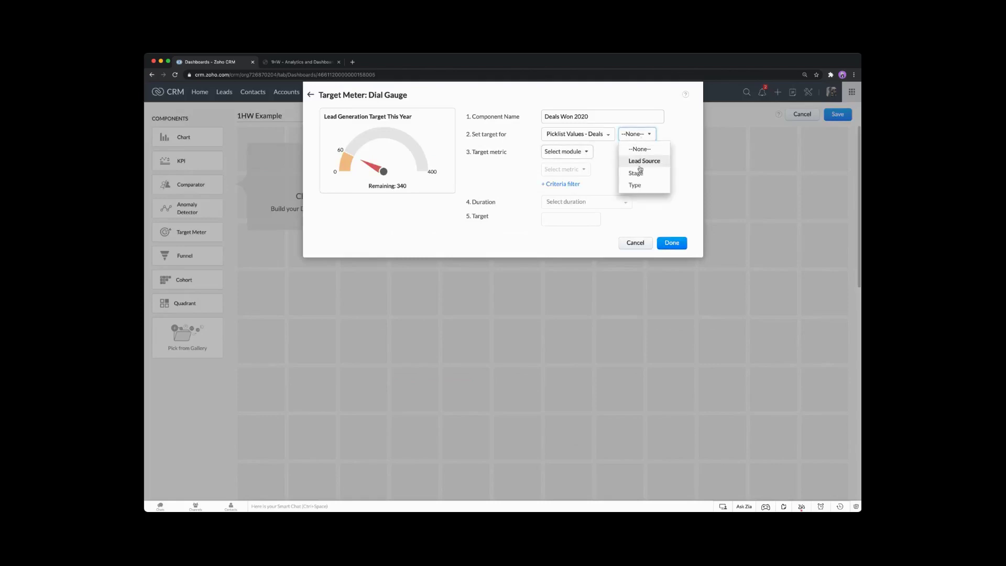
{"action": "left_click", "coordinate": [634, 185]}
{"action": "left_click", "coordinate": [580, 152]}
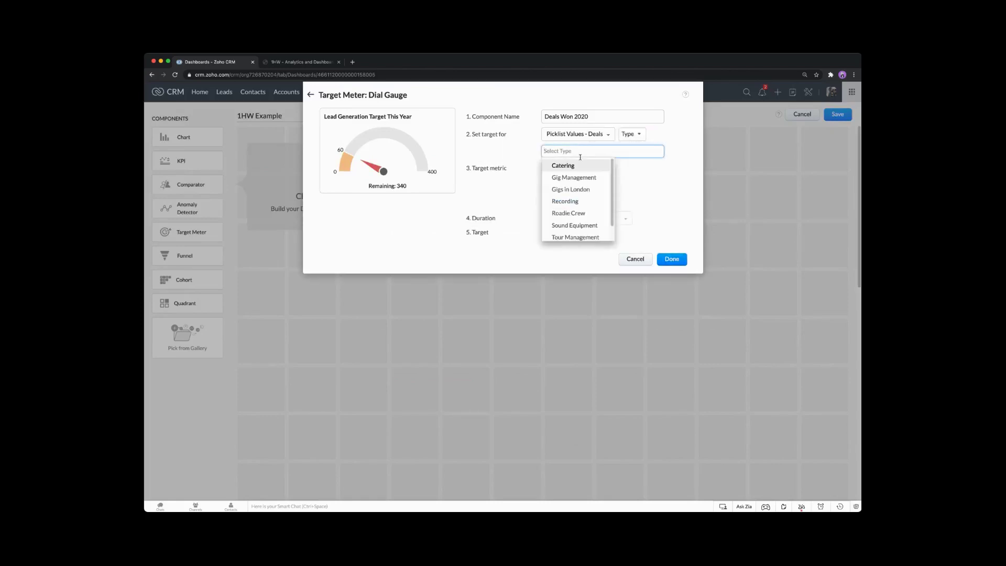
{"action": "left_click", "coordinate": [575, 178]}
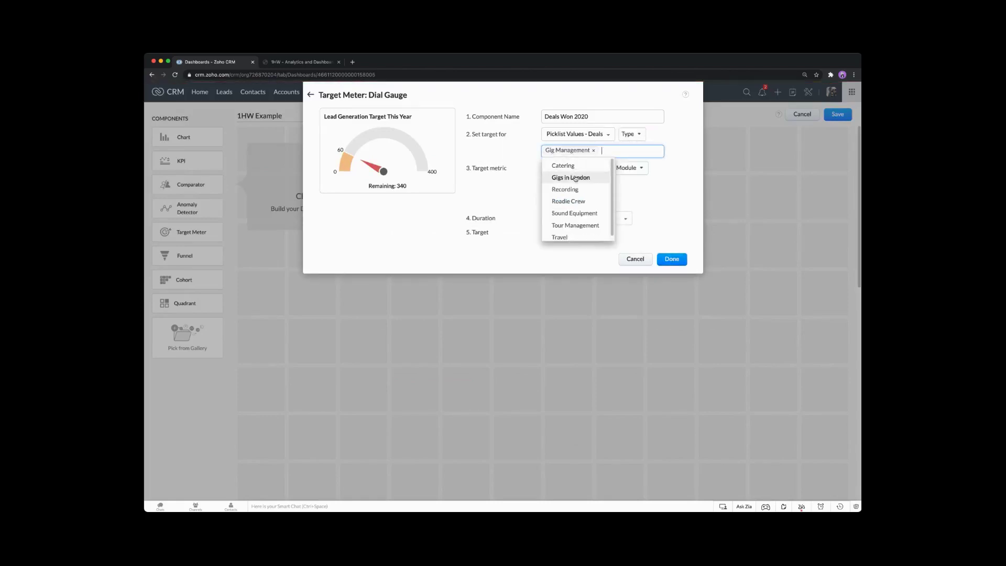
{"action": "left_click", "coordinate": [573, 214]}
{"action": "left_click", "coordinate": [572, 223]}
{"action": "left_click", "coordinate": [653, 187]}
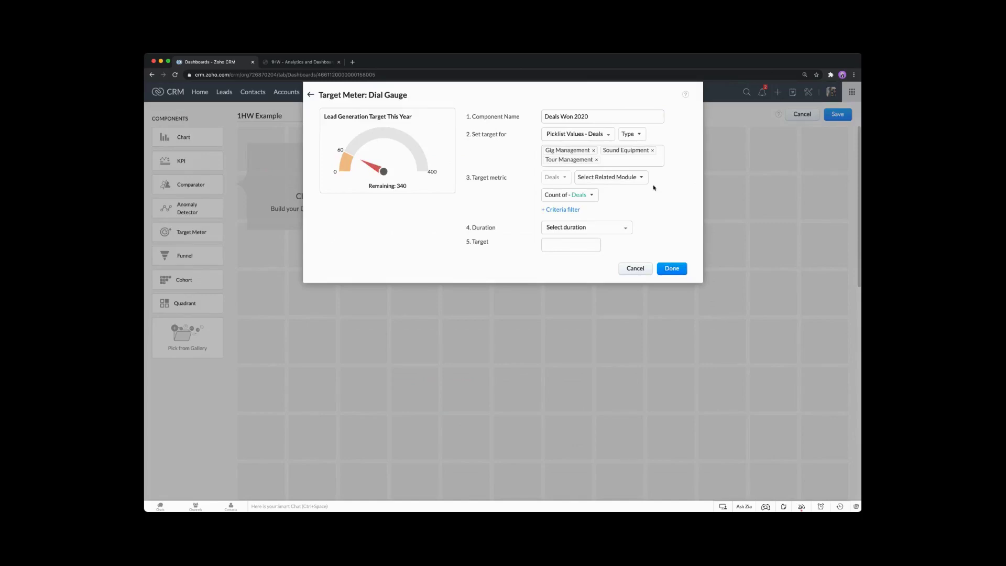
- Set the target for the entire organisation and use Sum of Amount for Deals as the target metric
{"action": "left_click", "coordinate": [576, 134]}
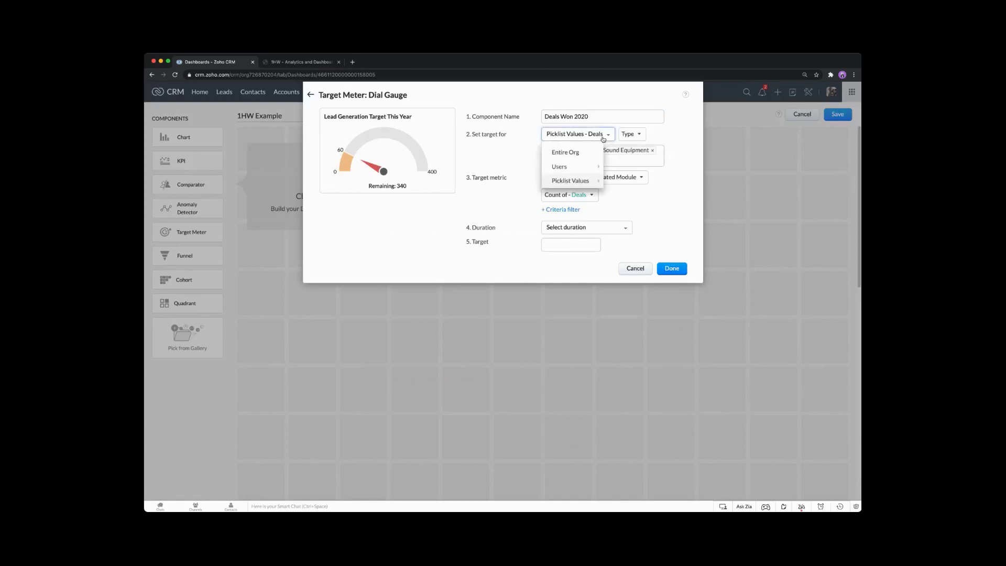
{"action": "left_click", "coordinate": [576, 150]}
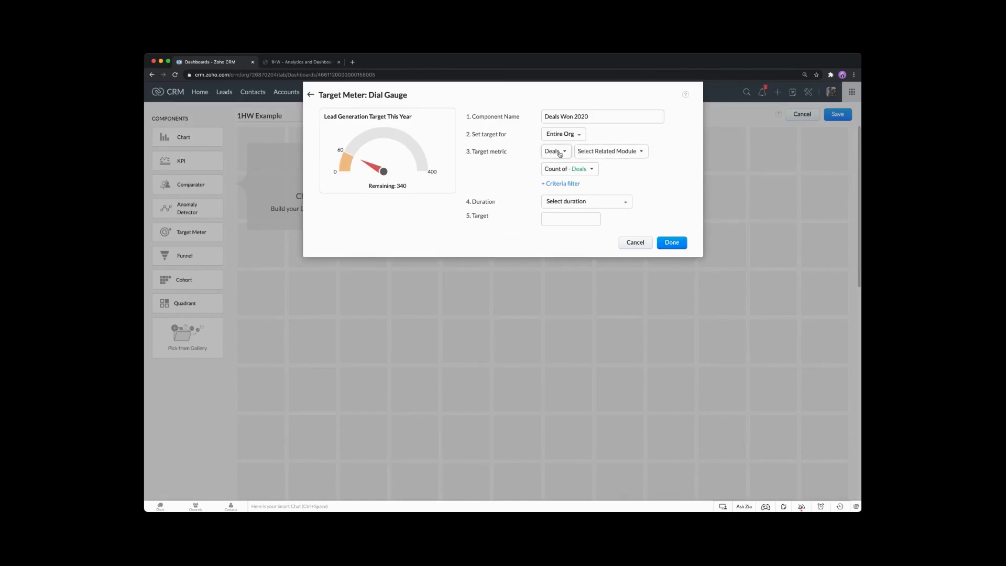
{"action": "left_click", "coordinate": [586, 153]}
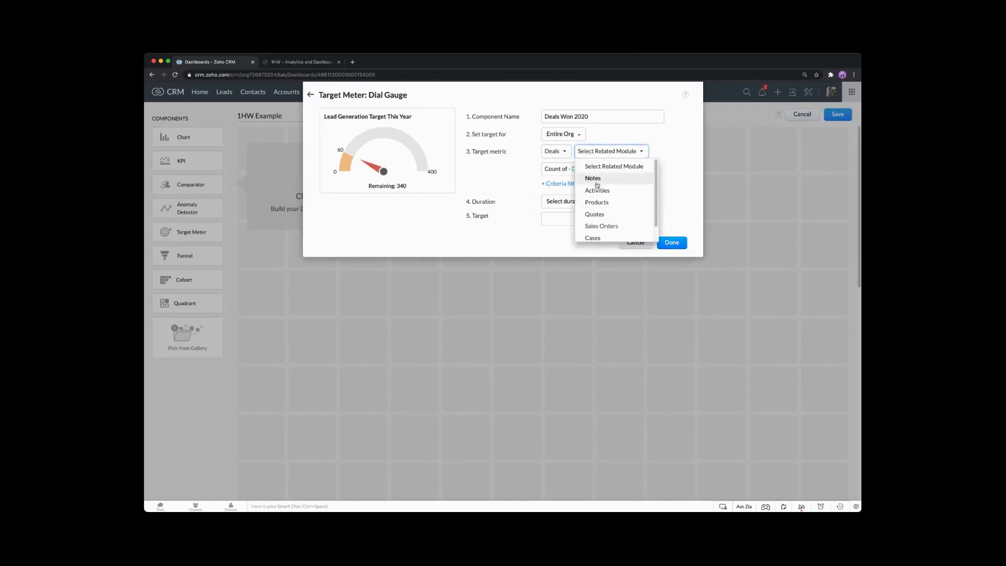
{"action": "left_click", "coordinate": [525, 155]}
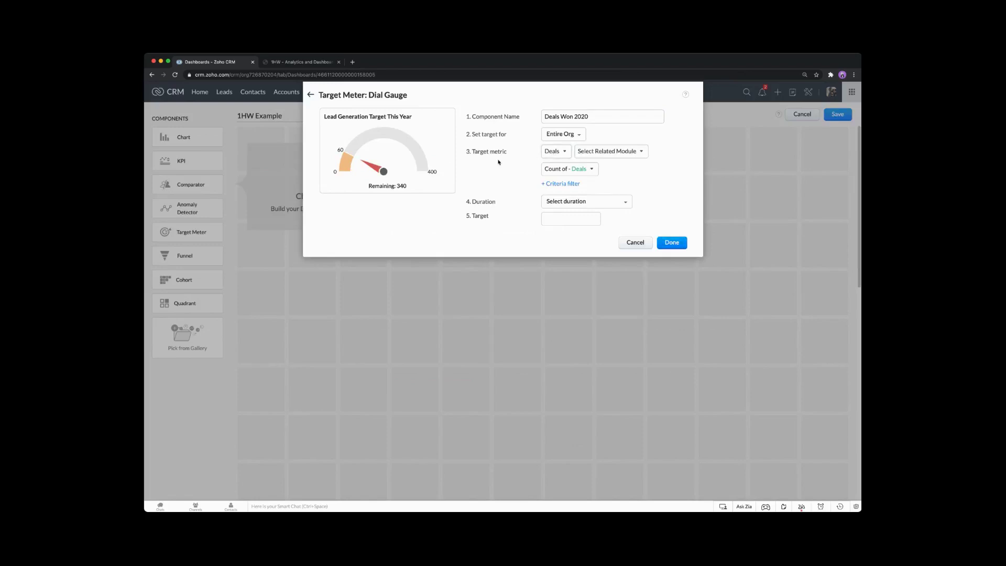
{"action": "left_click", "coordinate": [591, 170]}
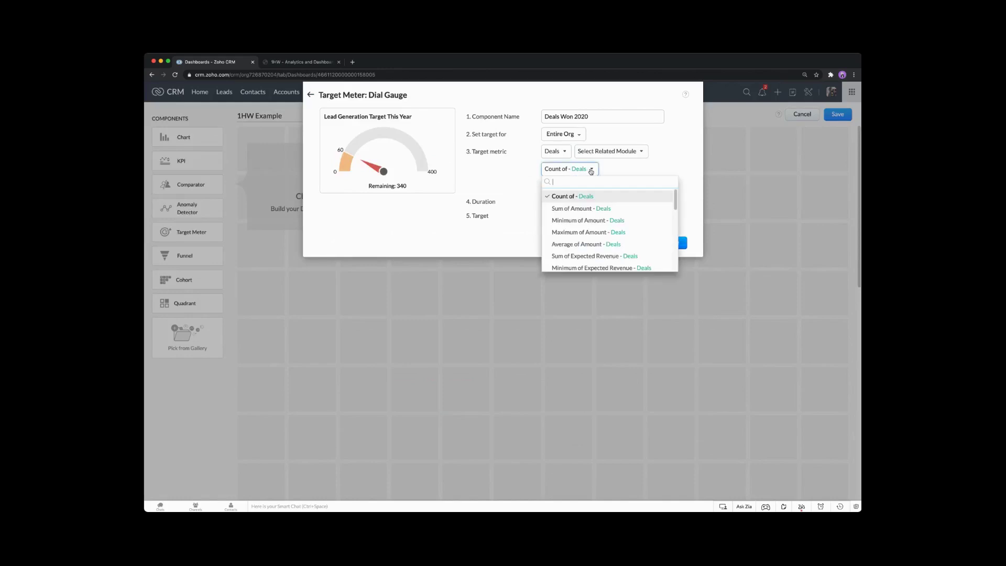
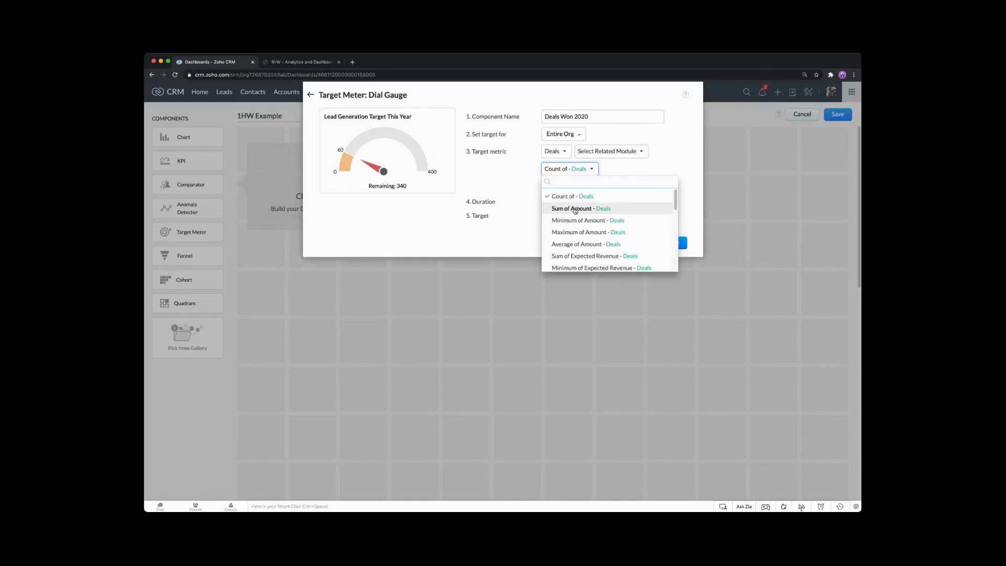
{"action": "left_click", "coordinate": [574, 209]}
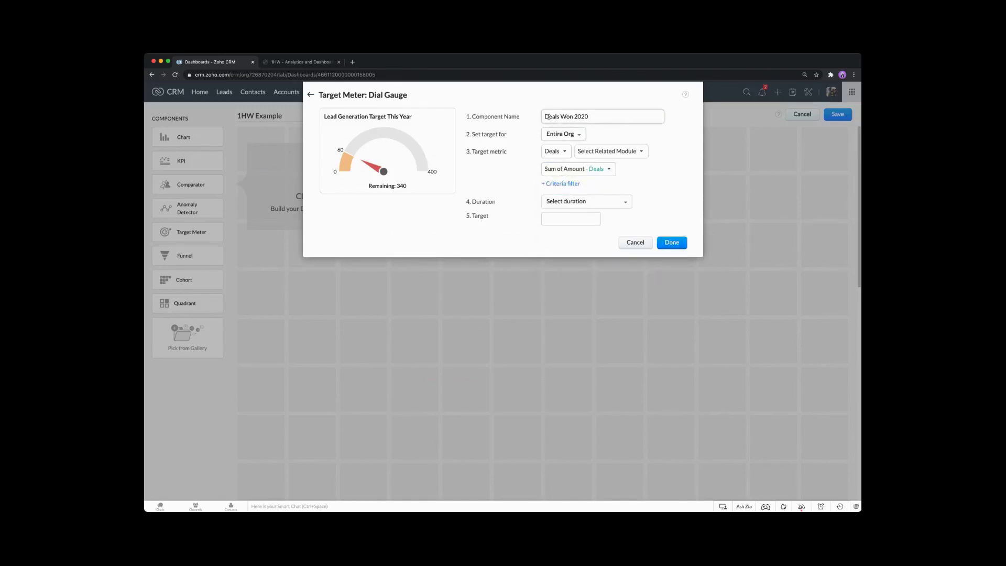
{"action": "left_click_drag", "start_coordinate": [546, 117], "coordinate": [572, 116]}
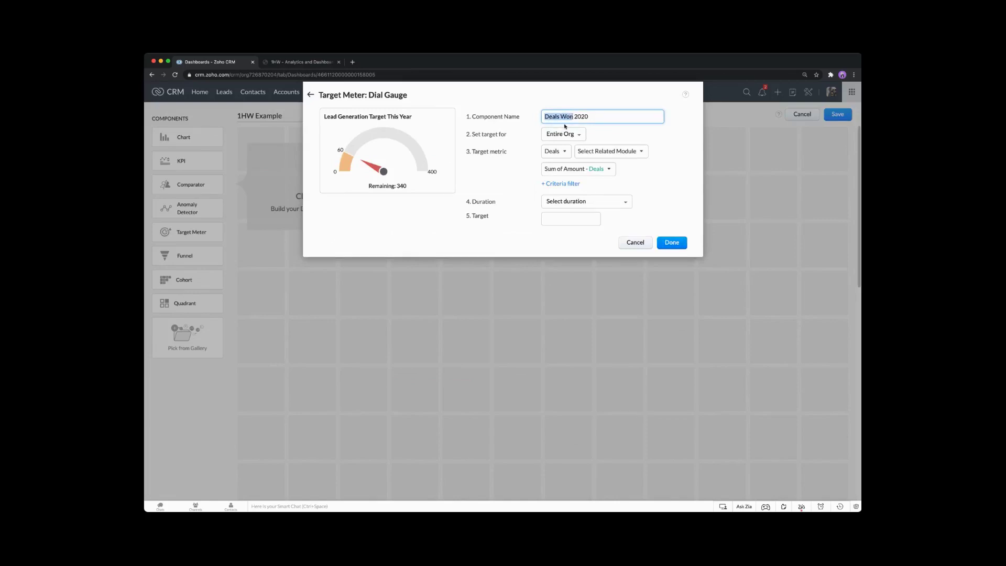
{"action": "left_click", "coordinate": [526, 169]}
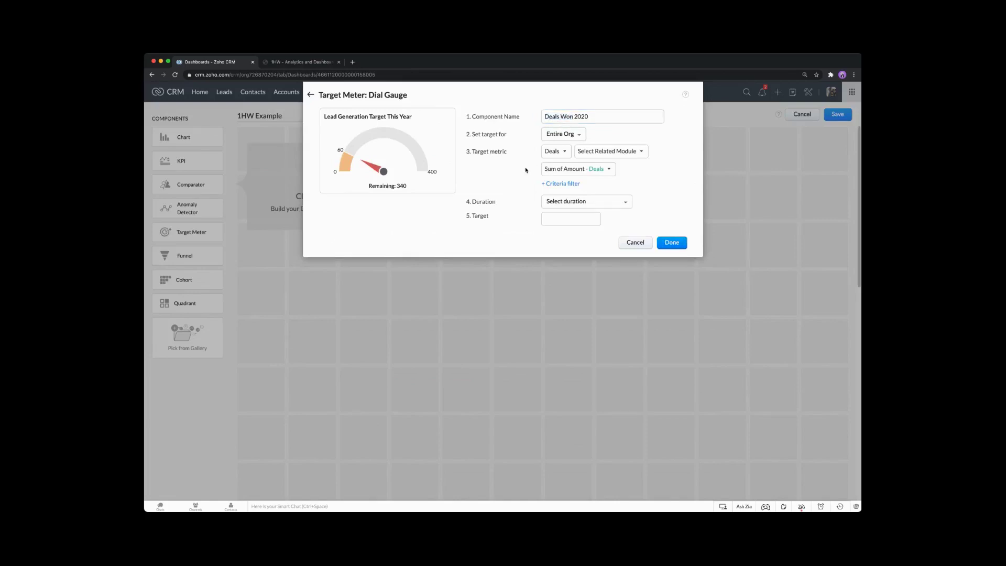
- Add a criteria filter to the target metric so that Stage is Closed Won
{"action": "left_click", "coordinate": [557, 185]}
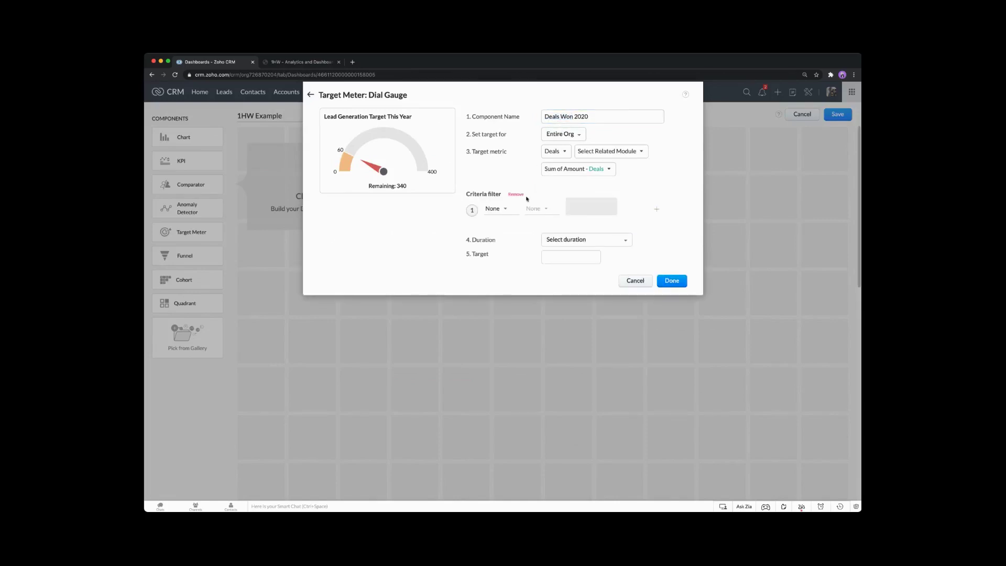
{"action": "left_click", "coordinate": [504, 210]}
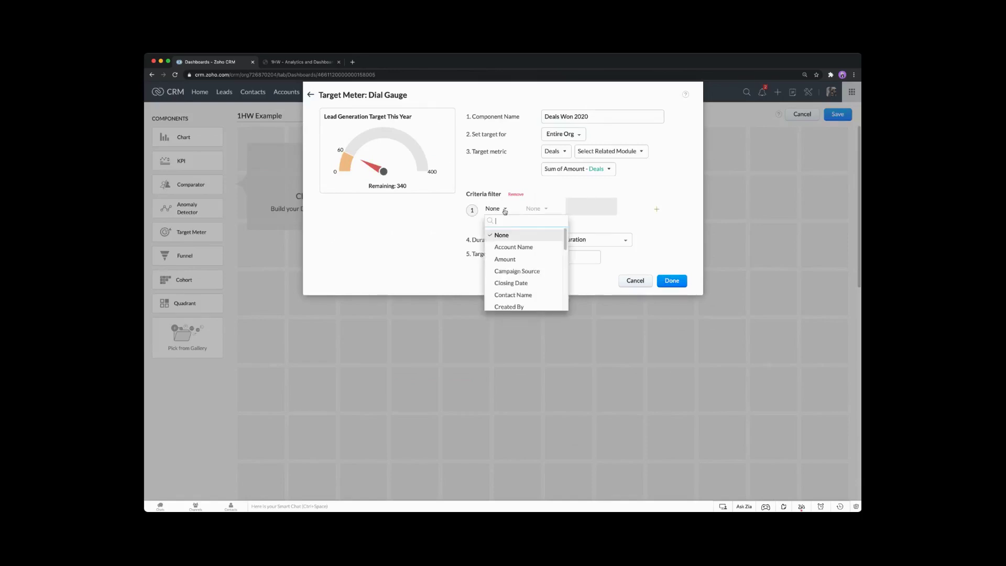
{"action": "type", "text": "stage"}
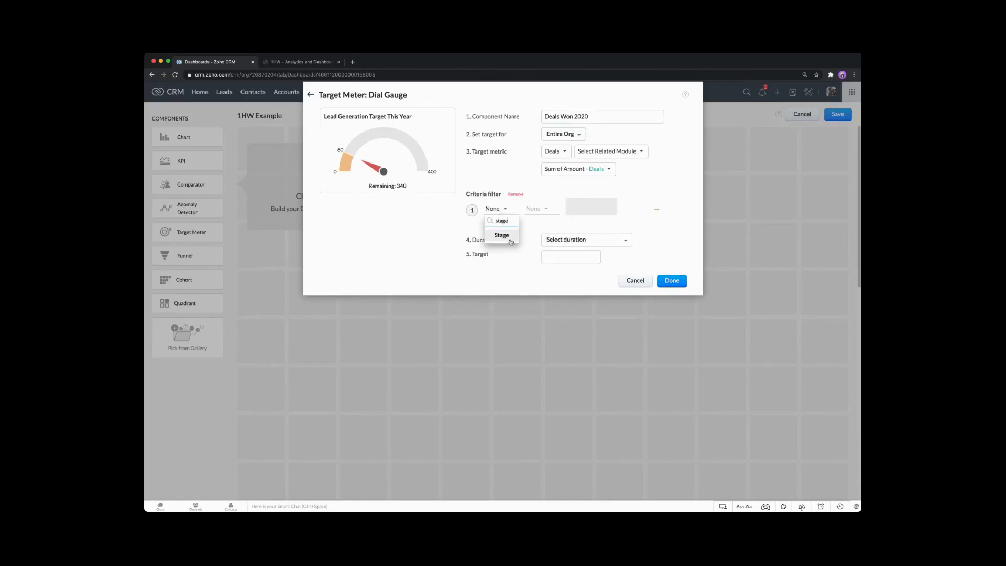
{"action": "left_click", "coordinate": [502, 234]}
{"action": "left_click", "coordinate": [536, 209]}
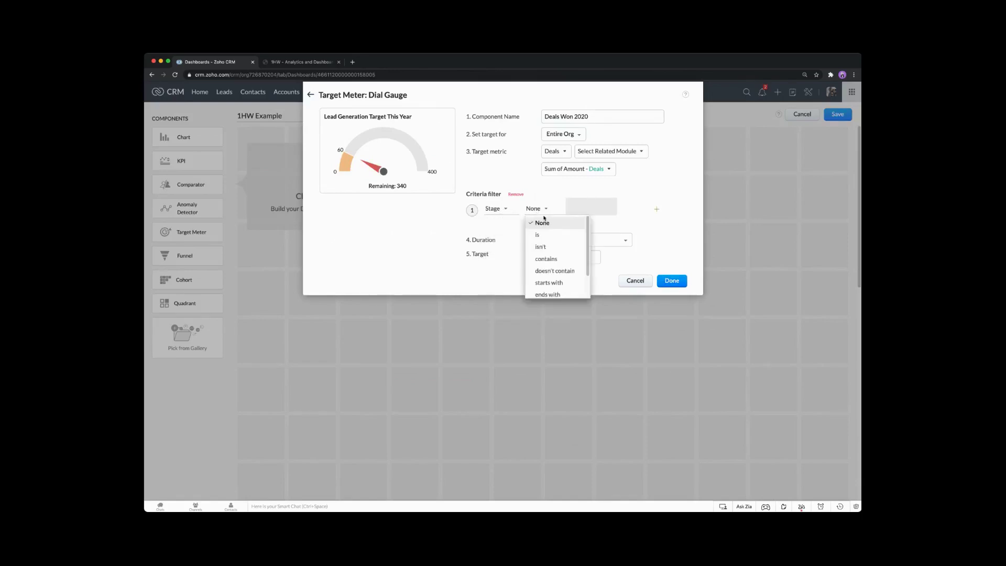
{"action": "left_click", "coordinate": [539, 236]}
{"action": "left_click", "coordinate": [568, 205]}
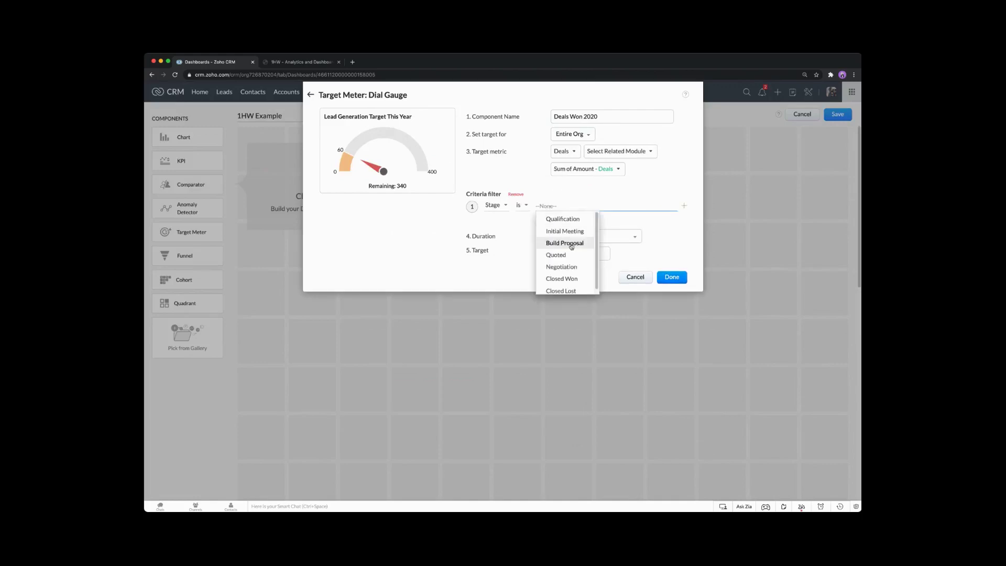
{"action": "left_click", "coordinate": [568, 277]}
{"action": "left_click", "coordinate": [528, 224]}
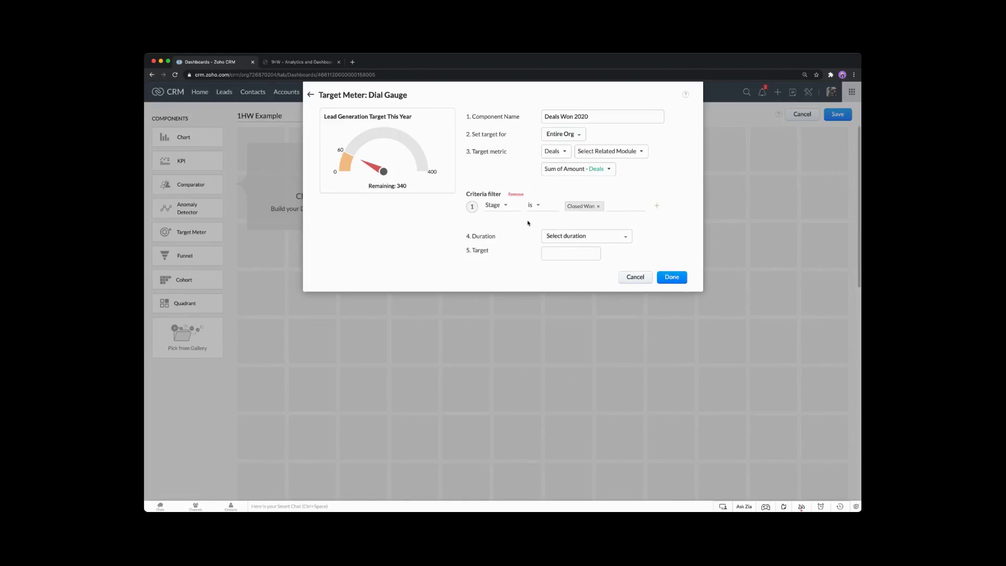
- Add a second criterion to the target metric filter that uses Closing Date with the between operator
{"action": "left_click", "coordinate": [656, 206]}
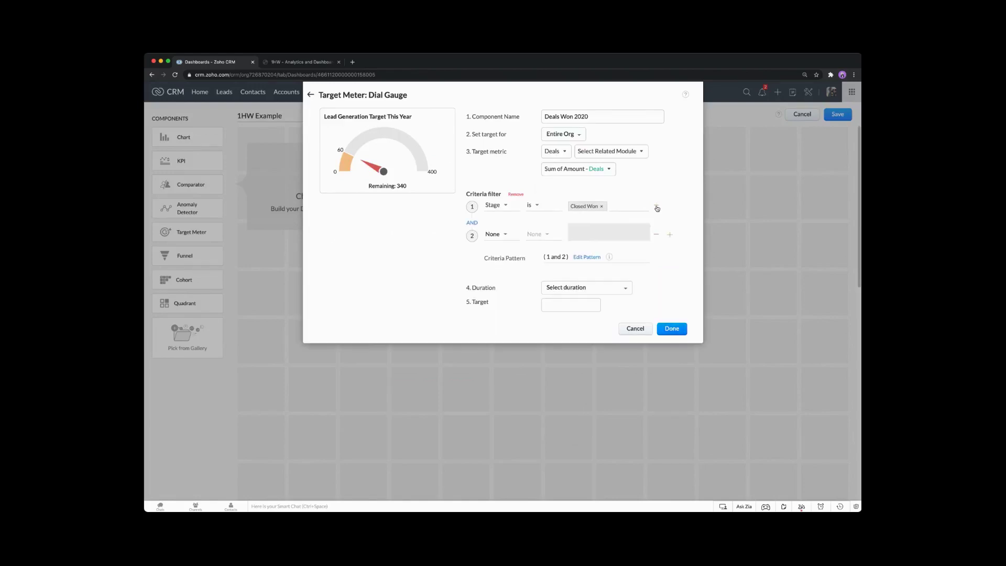
{"action": "left_click", "coordinate": [501, 237]}
{"action": "type", "text": "clos"}
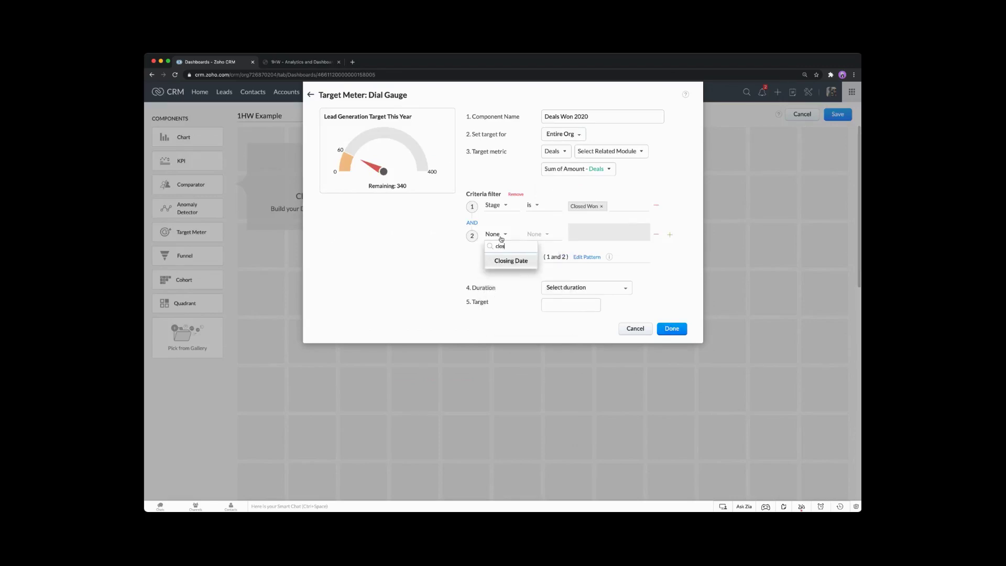
{"action": "left_click", "coordinate": [516, 260]}
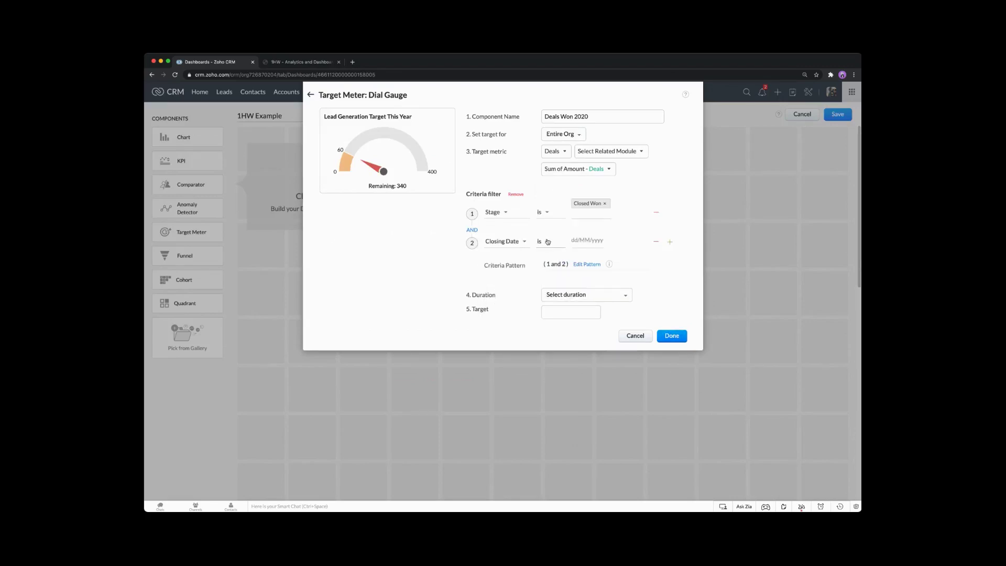
{"action": "left_click", "coordinate": [543, 242]}
{"action": "scroll", "coordinate": [571, 277], "scroll_direction": "down", "scroll_amount": 5}
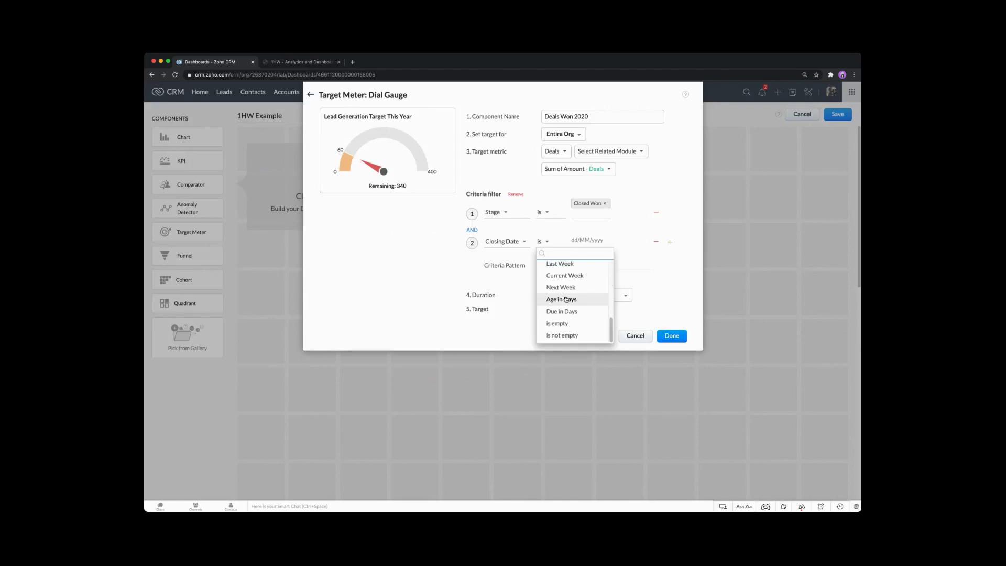
{"action": "type", "text": "bet"}
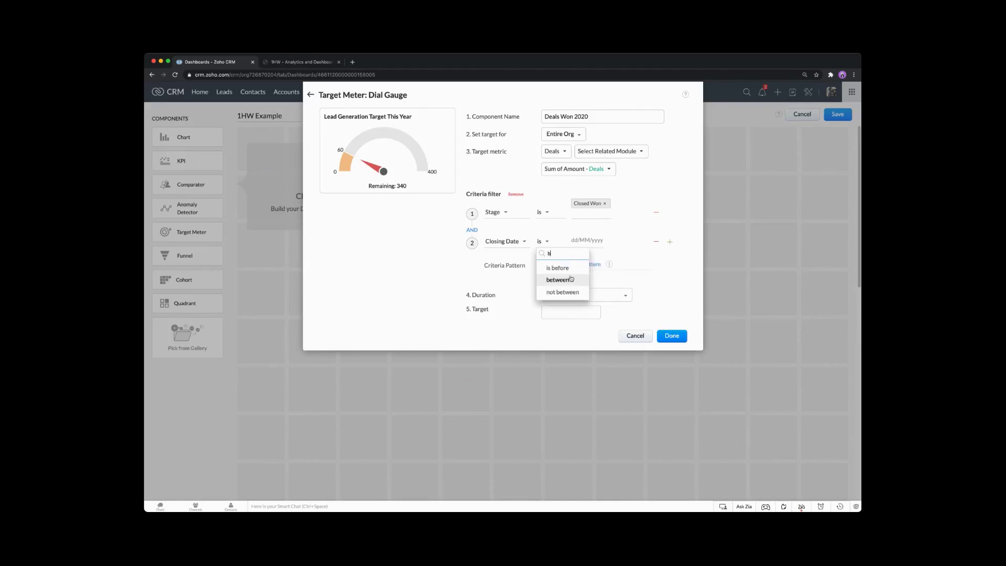
{"action": "left_click", "coordinate": [557, 268]}
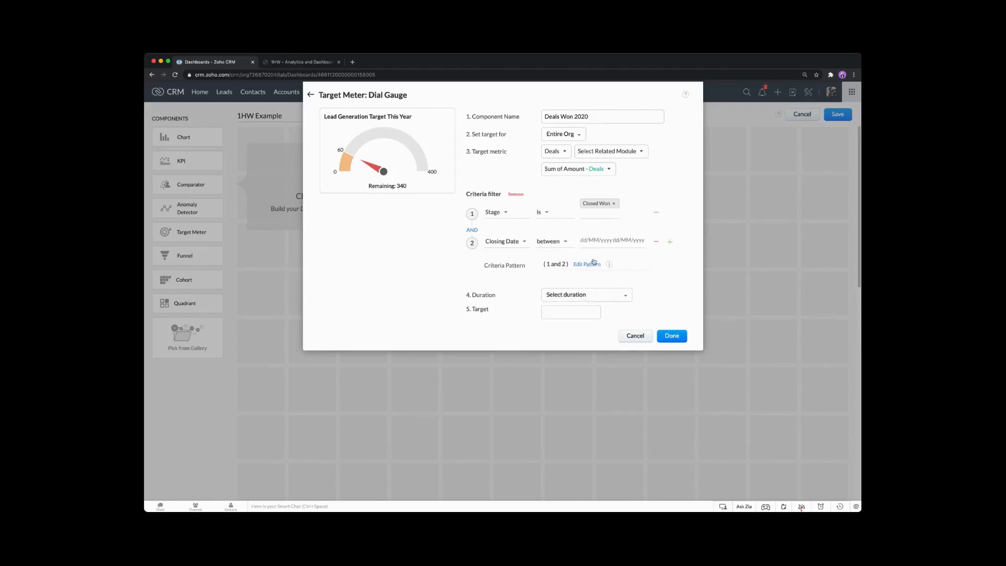
- Set the Closing Date criterion's range from 01/01/2020 to 01/01/2021
{"action": "left_click", "coordinate": [597, 241]}
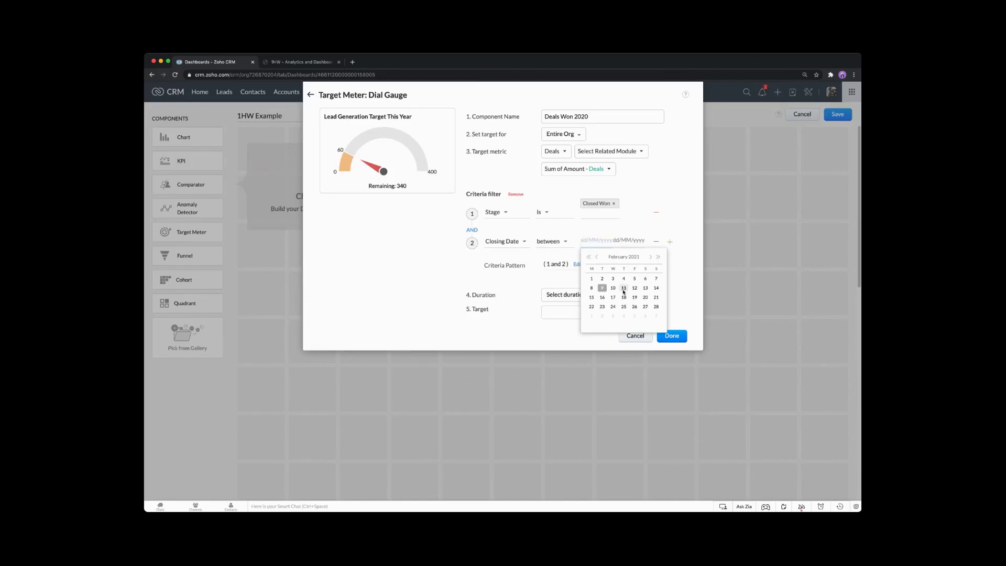
{"action": "left_click", "coordinate": [691, 265]}
{"action": "left_click", "coordinate": [625, 240]}
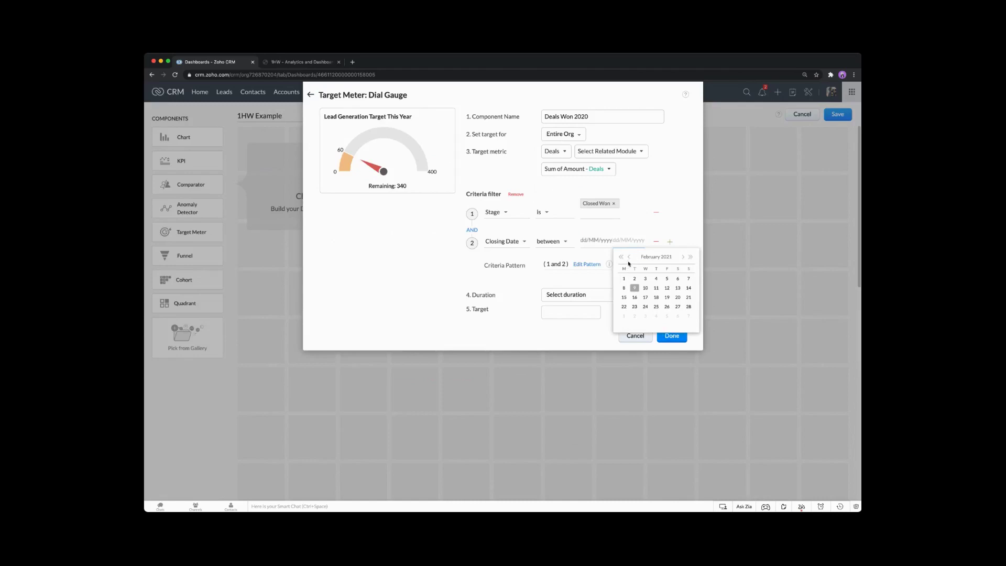
{"action": "left_click", "coordinate": [629, 257]}
{"action": "left_click", "coordinate": [667, 278]}
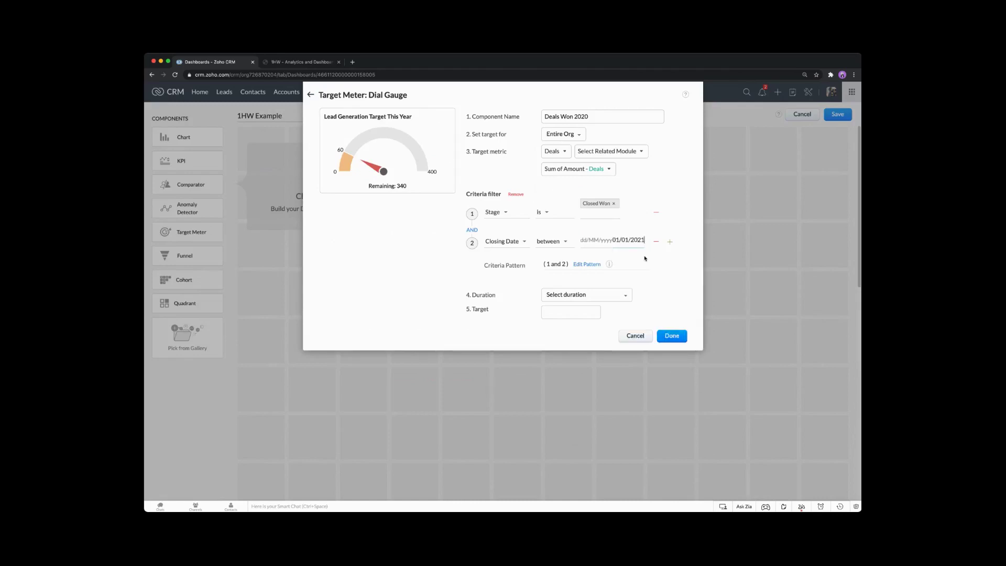
{"action": "left_click", "coordinate": [594, 241]}
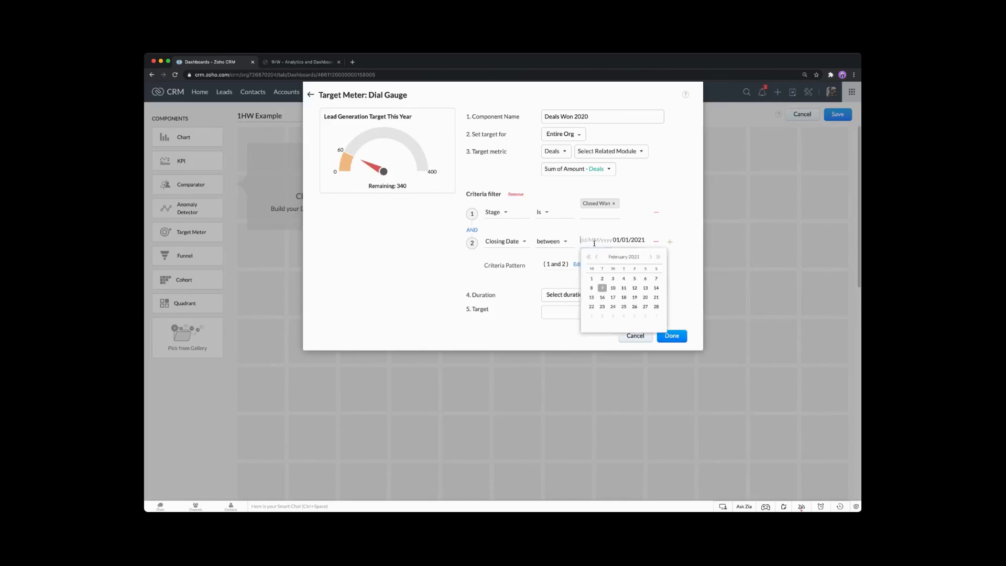
{"action": "left_click", "coordinate": [597, 257]}
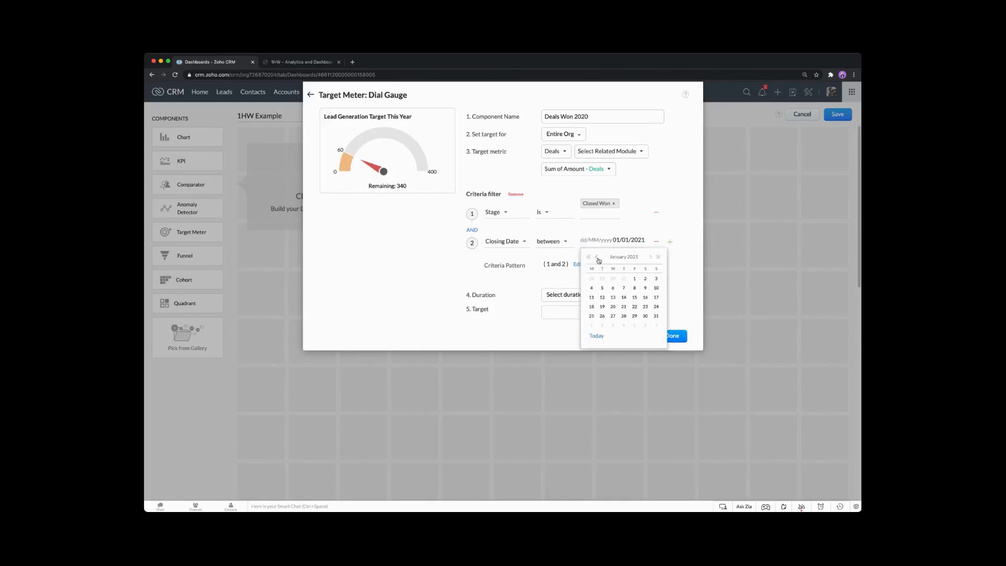
{"action": "left_click", "coordinate": [634, 278]}
{"action": "key", "text": "BackSpace"}
{"action": "type", "text": "01/01/2020"}
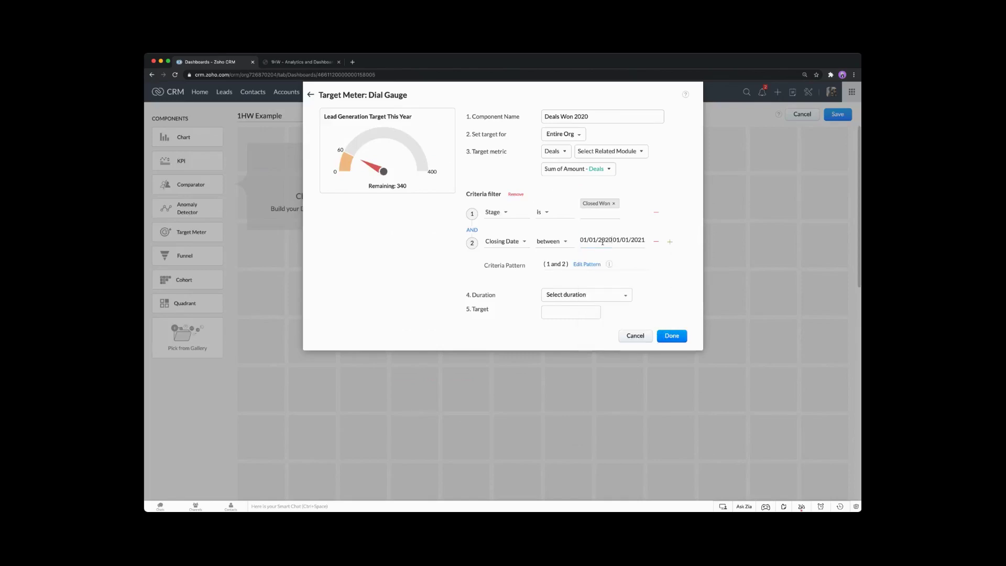
{"action": "left_click", "coordinate": [673, 269]}
- Set the gauge's duration to Closing Date for the last 1000 days
{"action": "left_click", "coordinate": [614, 293]}
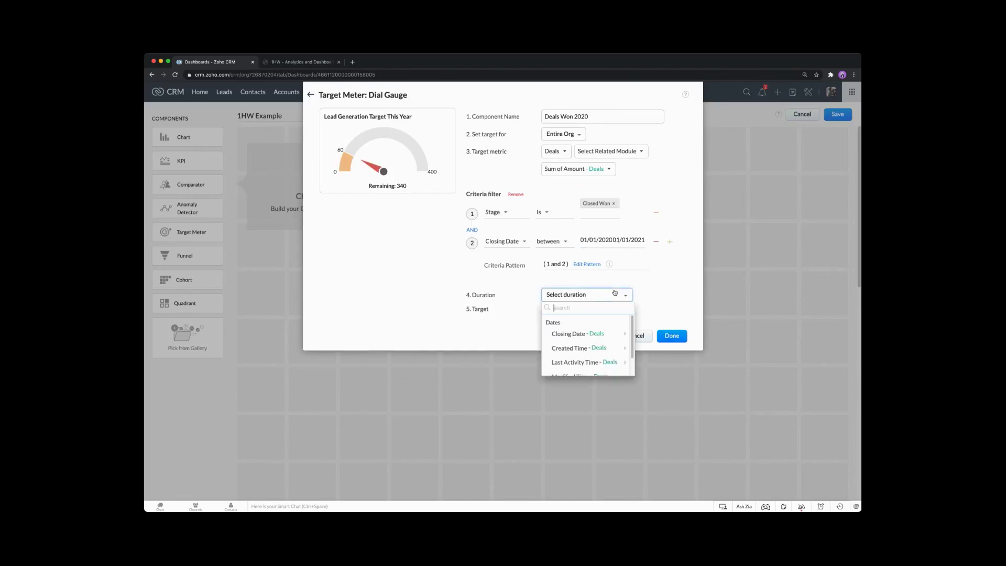
{"action": "mouse_move", "coordinate": [602, 334]}
{"action": "scroll", "coordinate": [655, 336], "scroll_direction": "down", "scroll_amount": 1}
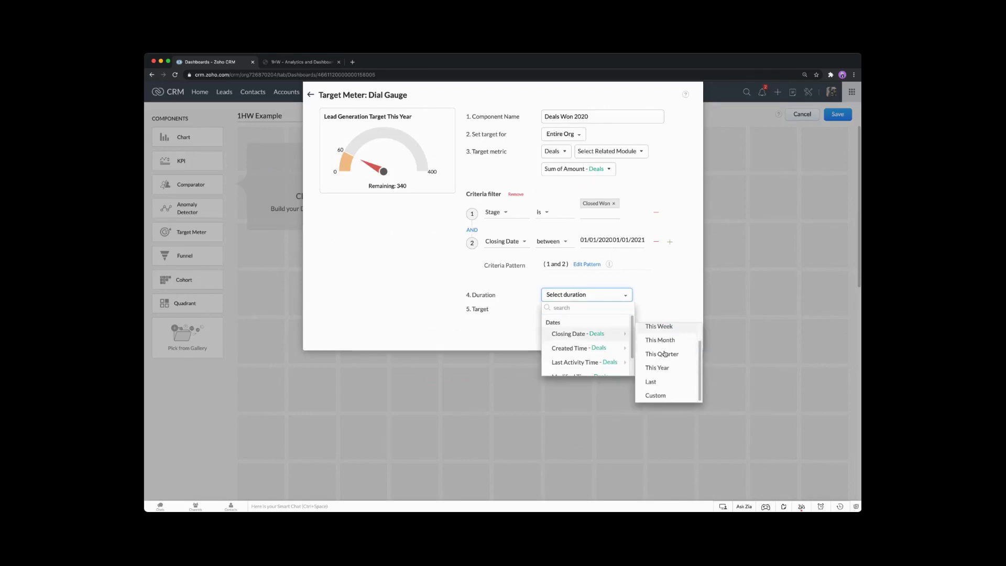
{"action": "left_click", "coordinate": [661, 382]}
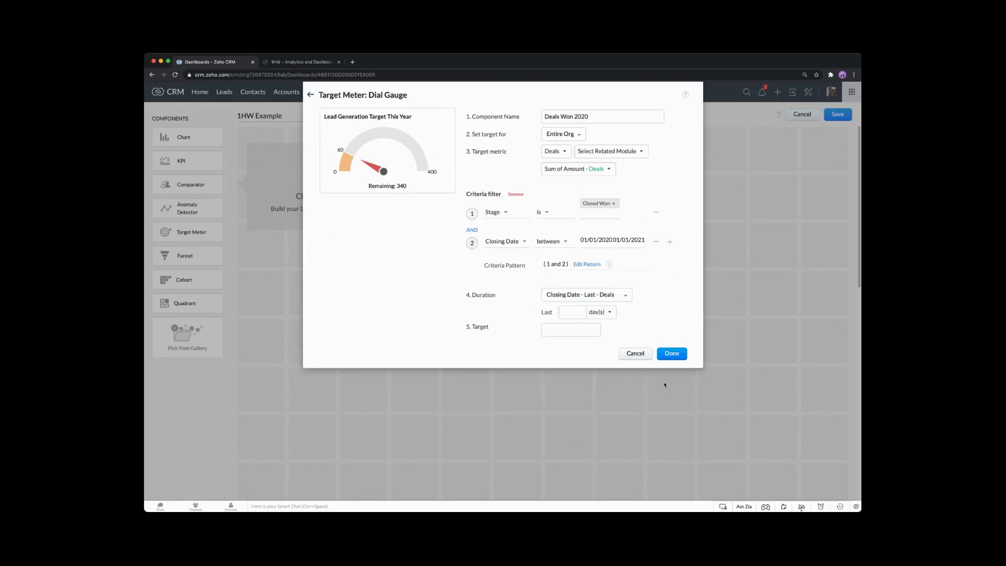
{"action": "left_click", "coordinate": [575, 312]}
{"action": "type", "text": "1"}
- Set the target to 3000000 and finish adding the Deals Won 2020 gauge to the dashboard
{"action": "left_click", "coordinate": [580, 330]}
{"action": "type", "text": "300000"}
{"action": "left_click", "coordinate": [606, 324]}
{"action": "left_click", "coordinate": [595, 327]}
{"action": "left_click", "coordinate": [676, 353]}
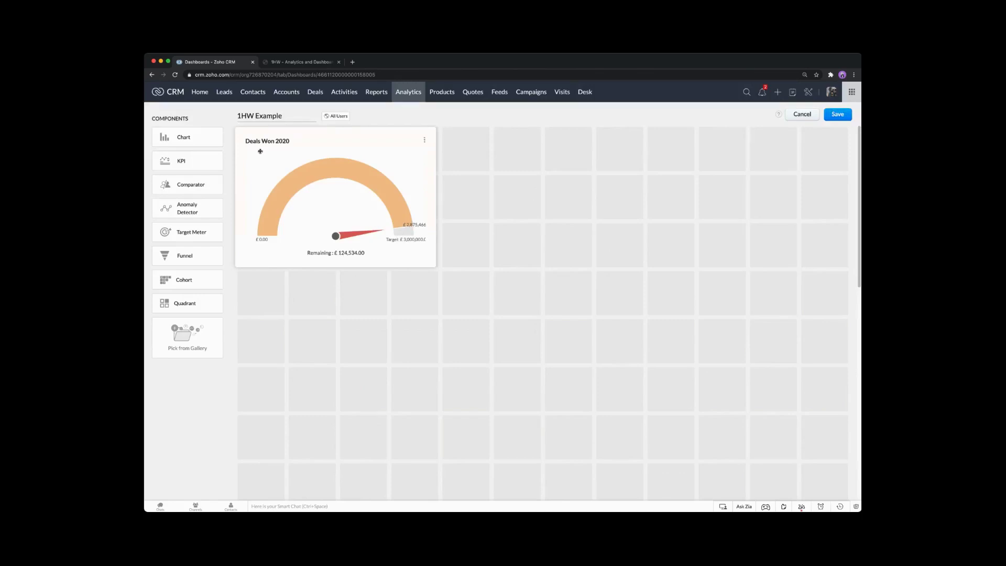
- Change the Deals Won 2020 gauge's target to 5000000 and save the dashboard
{"action": "left_click", "coordinate": [424, 141]}
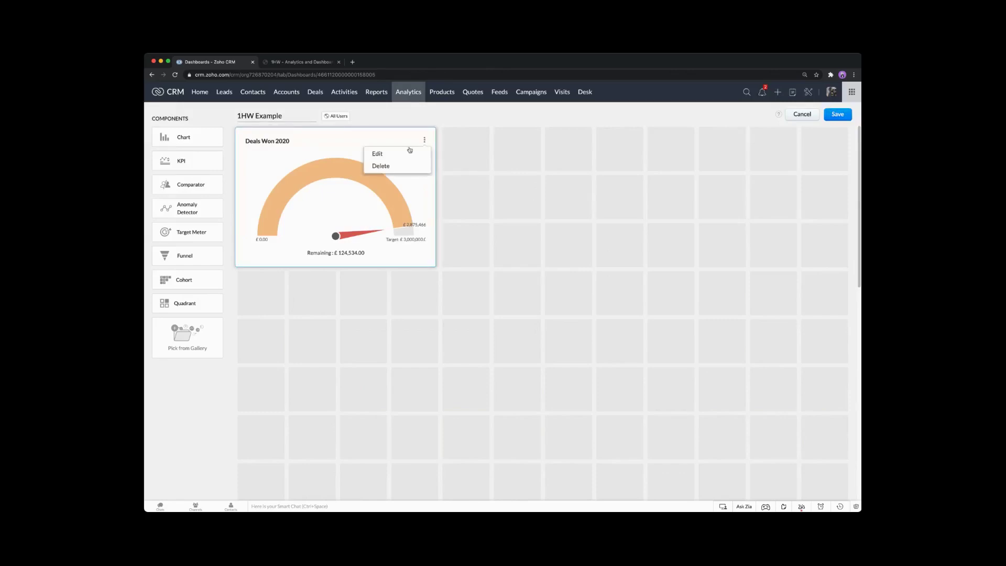
{"action": "left_click", "coordinate": [409, 151]}
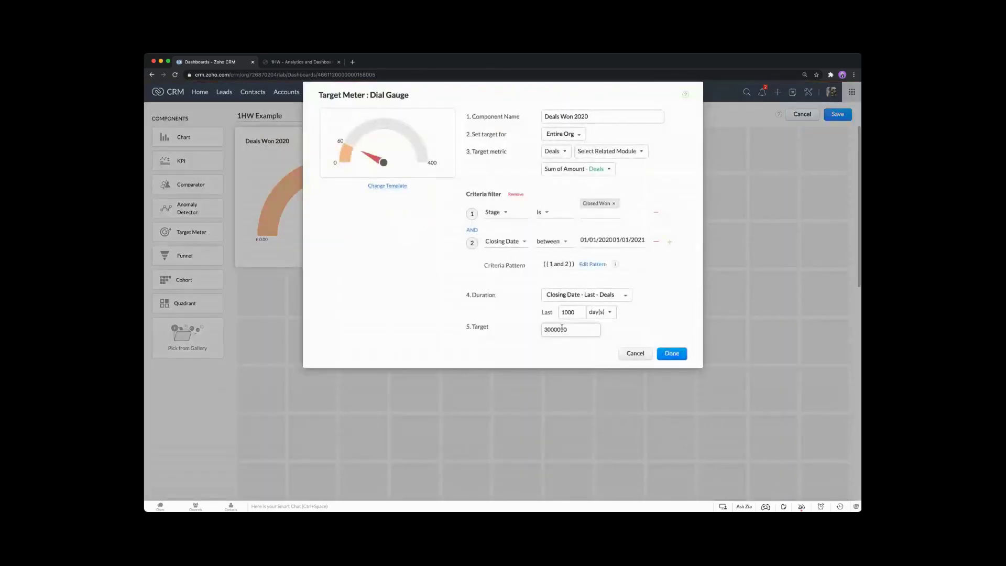
{"action": "left_click", "coordinate": [548, 329]}
{"action": "key", "text": "BackSpace"}
{"action": "left_click", "coordinate": [672, 355]}
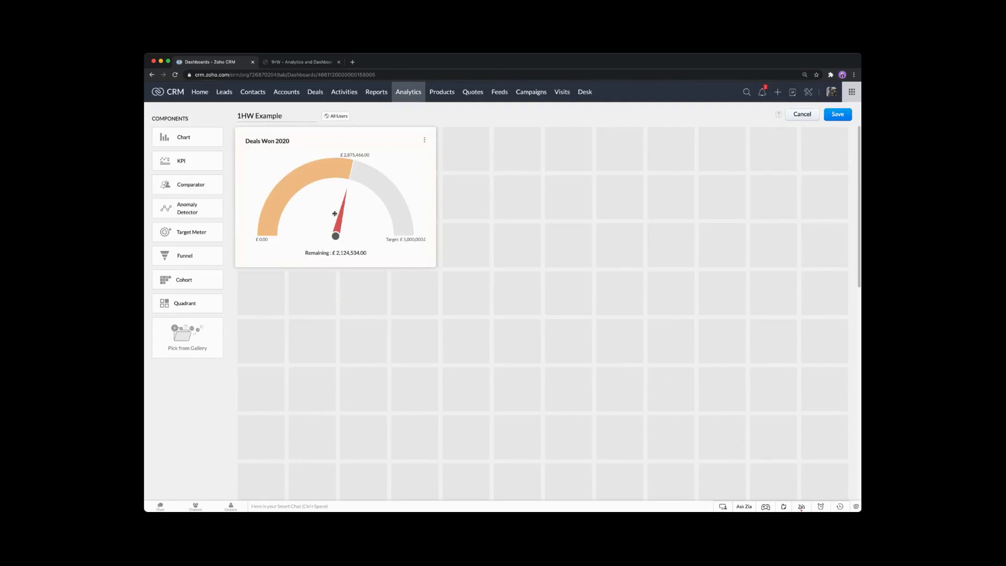
{"action": "left_click", "coordinate": [837, 114]}
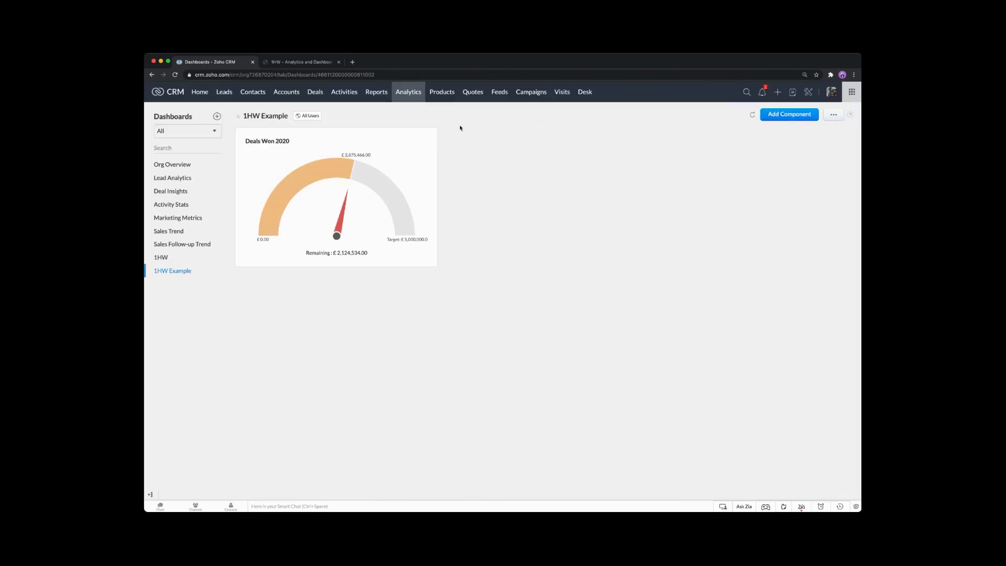
- Clone the Deals Won 2020 gauge and name the copy Deals Open 2020
{"action": "left_click", "coordinate": [425, 140]}
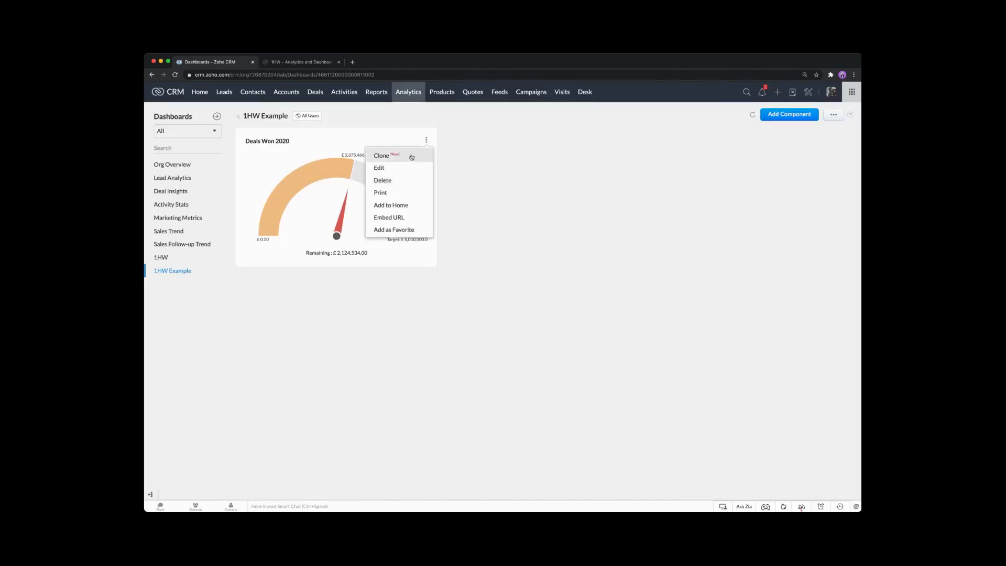
{"action": "left_click", "coordinate": [411, 155]}
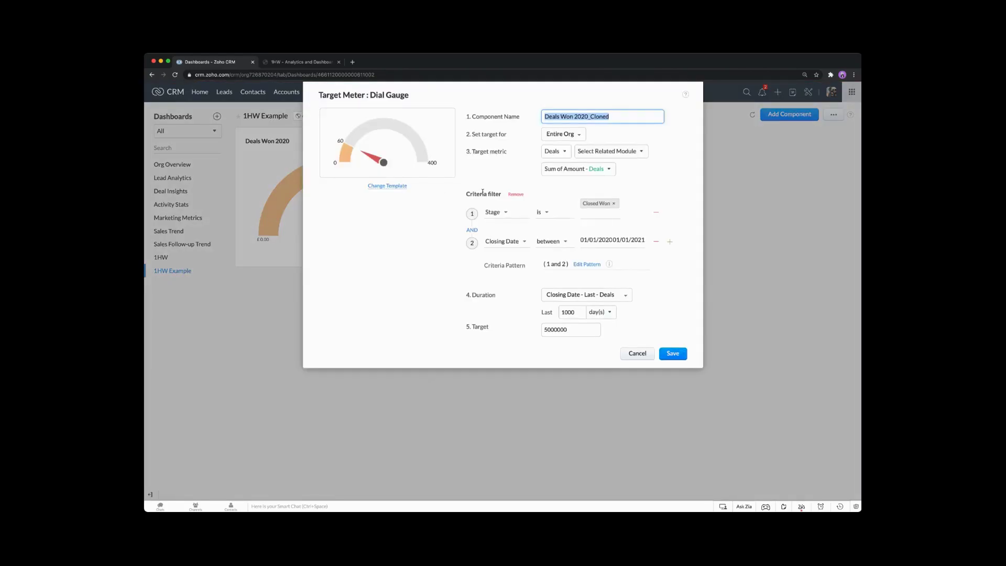
{"action": "left_click", "coordinate": [566, 117]}
{"action": "double_click", "coordinate": [563, 116]}
{"action": "type", "text": "Open"}
{"action": "left_click", "coordinate": [621, 116]}
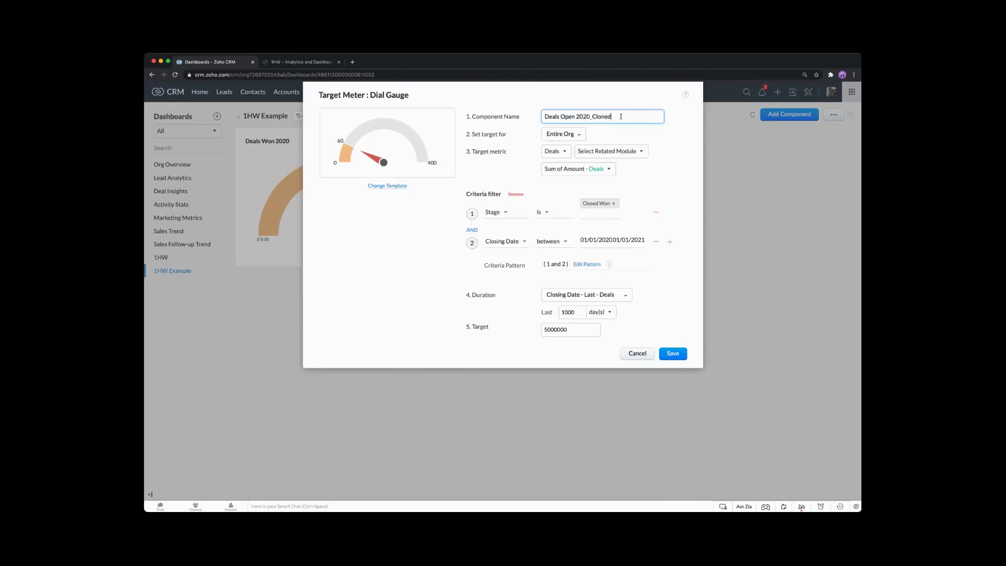
{"action": "key", "text": "BackSpace"}
{"action": "key", "text": "BackSpace"}
{"action": "key", "text": "BackSpace"}
{"action": "key", "text": "BackSpace"}
{"action": "key", "text": "BackSpace"}
{"action": "key", "text": "BackSpace"}
- Replace the Closed Won stage filter with Qualification, Initial Meeting, Build Proposal, Quoted and Negotiation, and save the cloned gauge
{"action": "left_click", "coordinate": [613, 203]}
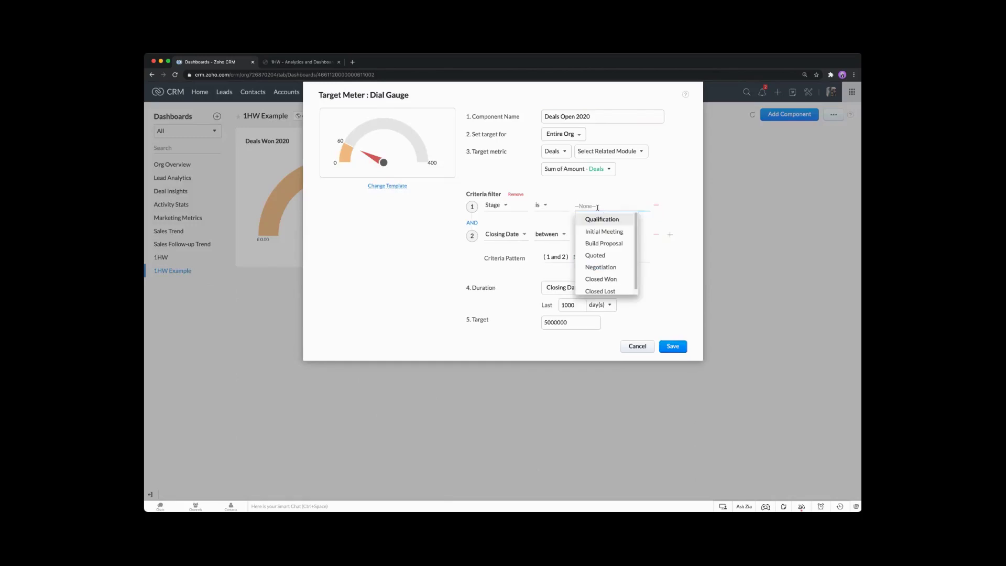
{"action": "left_click", "coordinate": [600, 220]}
{"action": "left_click", "coordinate": [601, 231]}
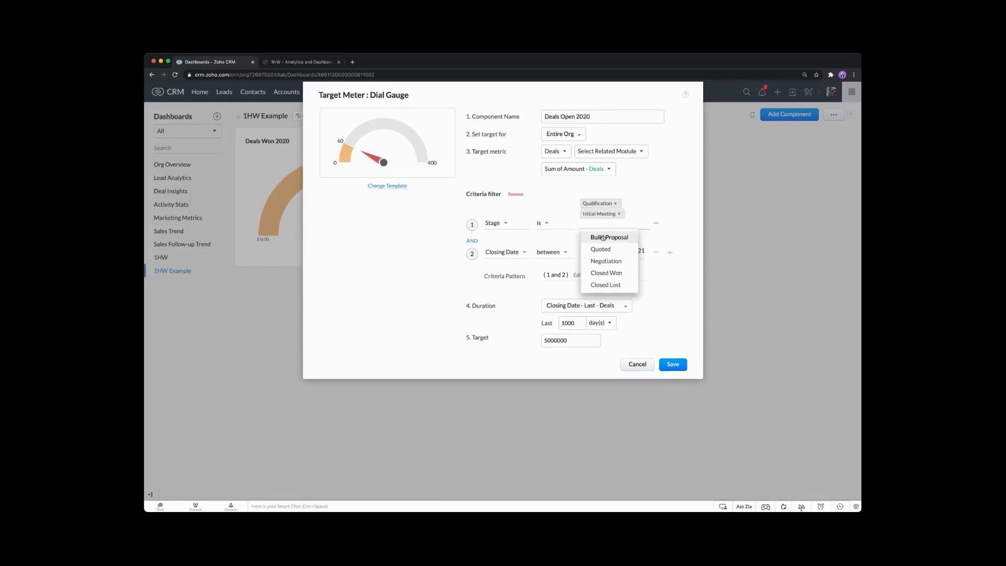
{"action": "left_click", "coordinate": [601, 239]}
{"action": "left_click", "coordinate": [601, 247]}
{"action": "left_click", "coordinate": [602, 257]}
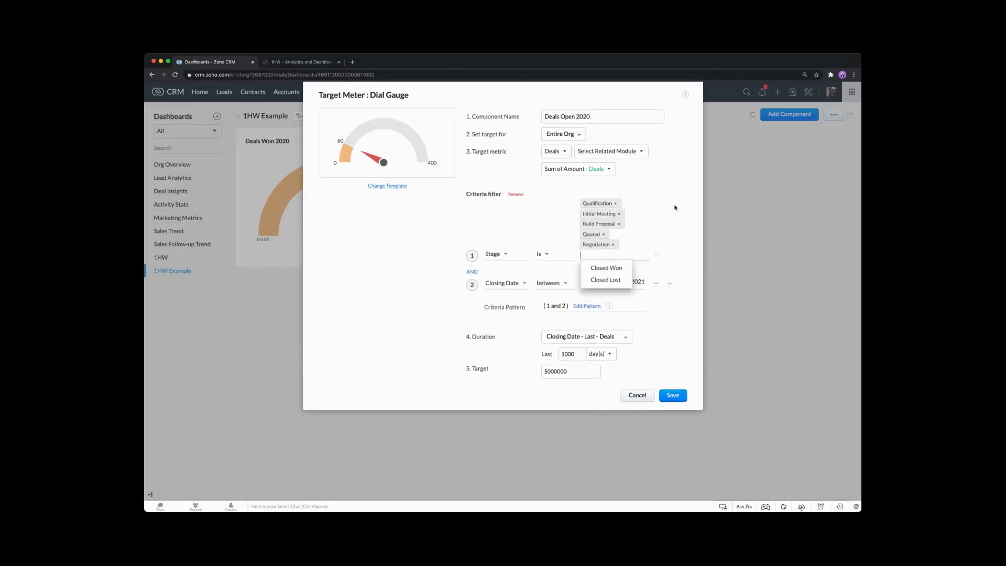
{"action": "left_click", "coordinate": [654, 168]}
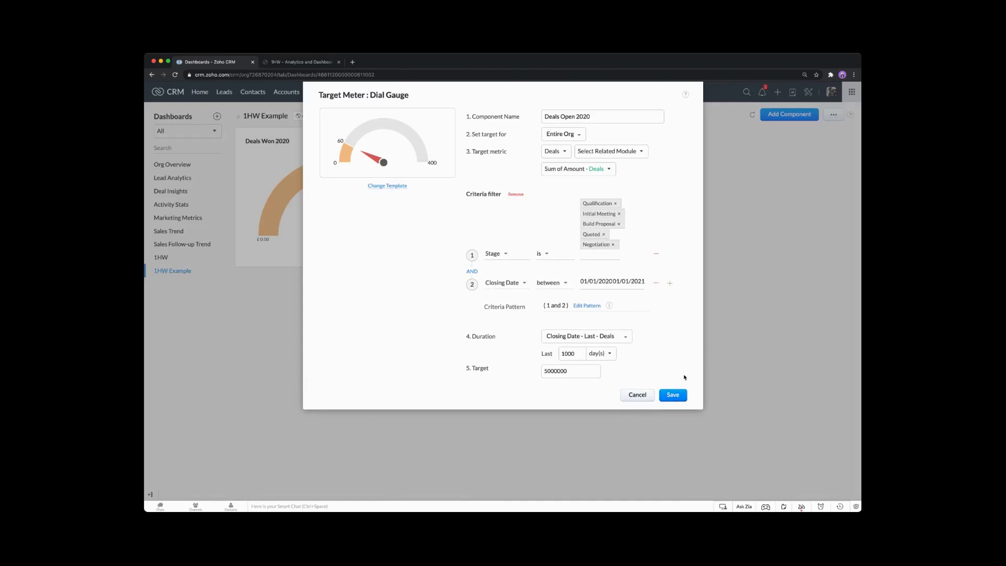
{"action": "left_click", "coordinate": [672, 394]}
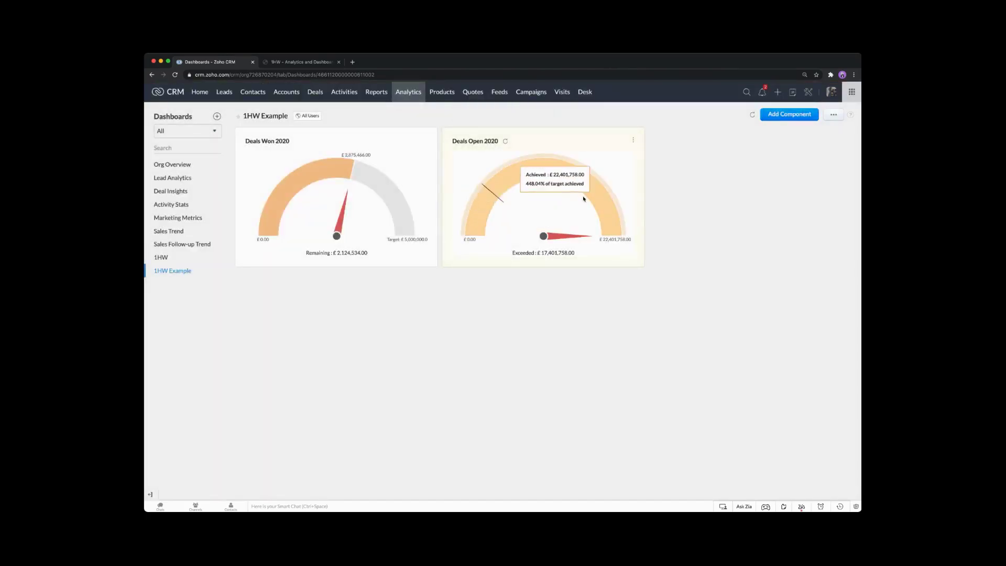
- Edit the Deals Open 2020 gauge to set its target to 50000000 and save it
{"action": "left_click", "coordinate": [634, 141]}
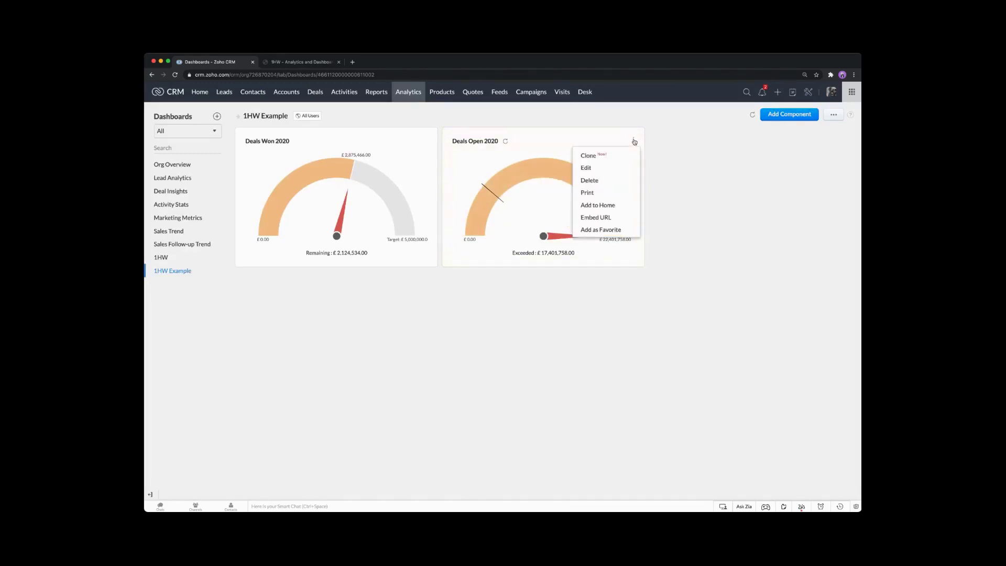
{"action": "left_click", "coordinate": [601, 167]}
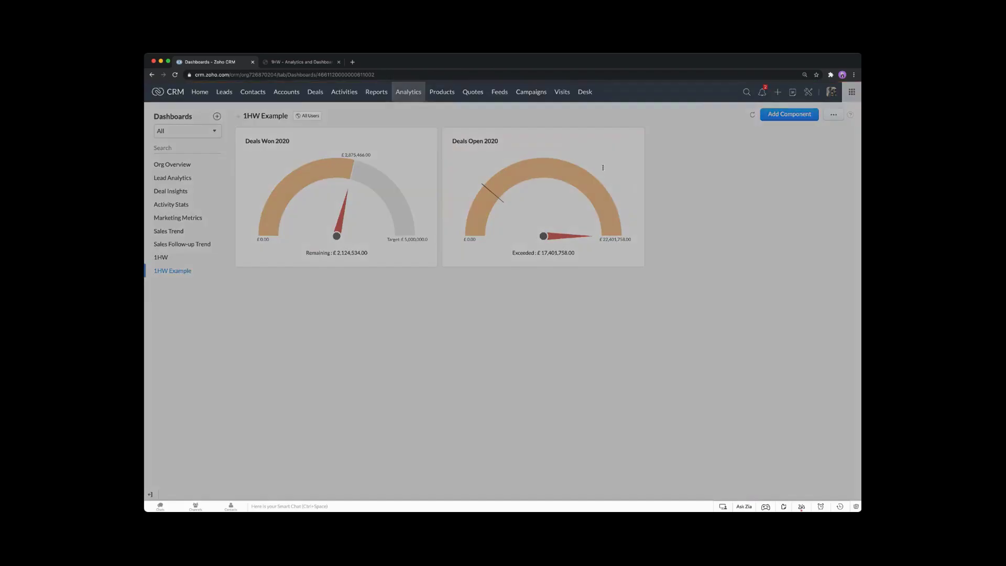
{"action": "left_click", "coordinate": [548, 371]}
{"action": "left_click", "coordinate": [541, 373]}
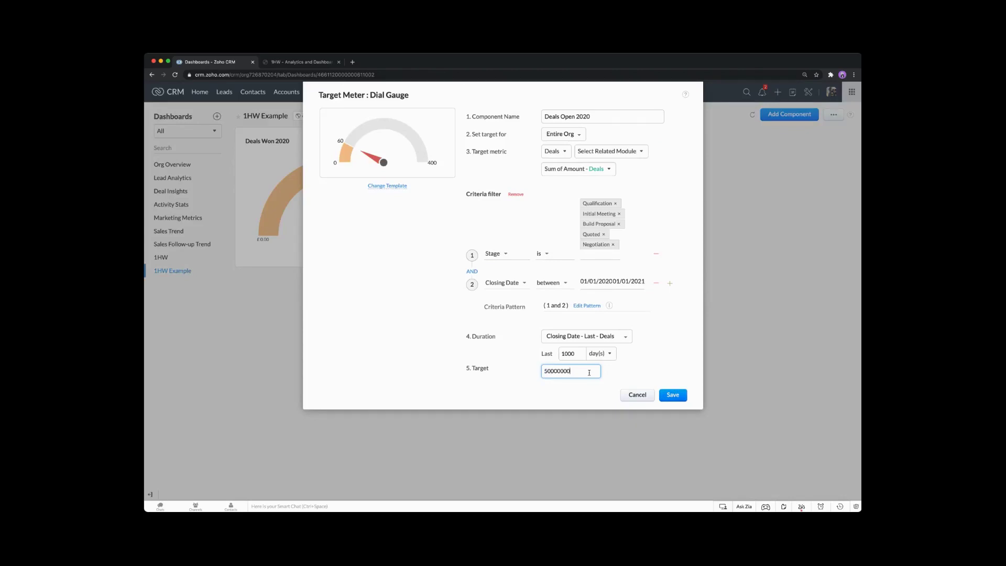
{"action": "left_click", "coordinate": [673, 394]}
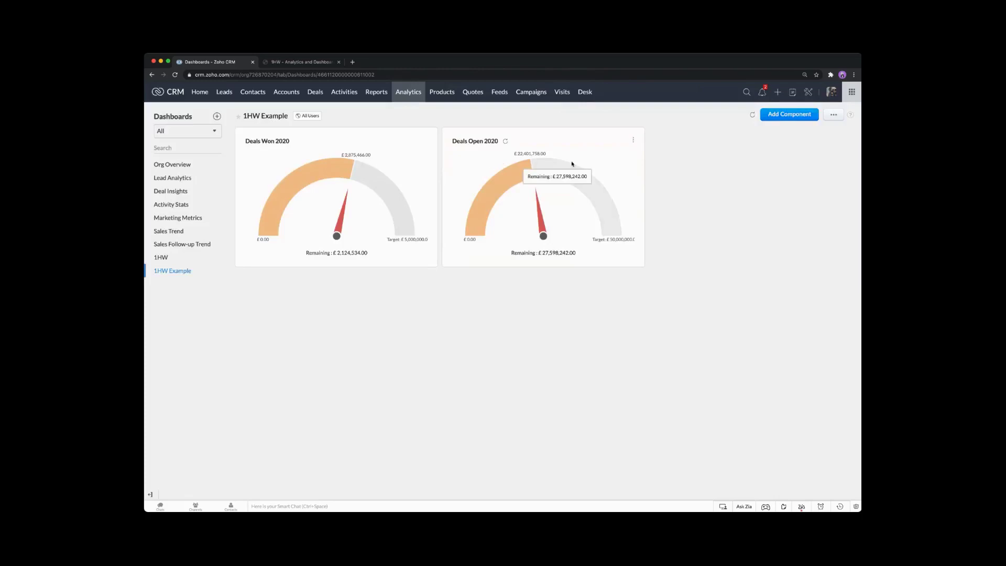
- Clone the Deals Open 2020 gauge and name the copy Deals Lost 2020
{"action": "left_click", "coordinate": [633, 141]}
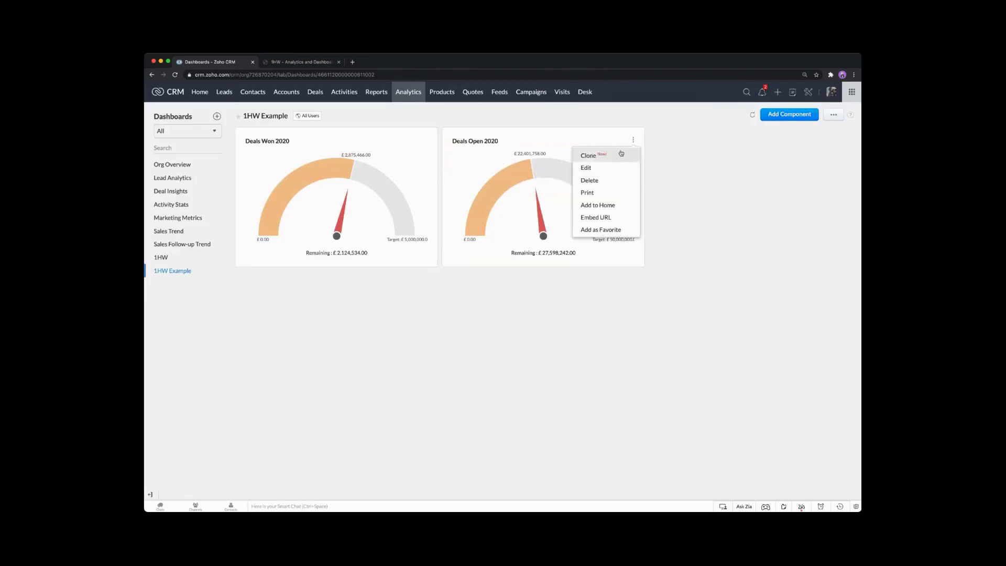
{"action": "left_click", "coordinate": [621, 154]}
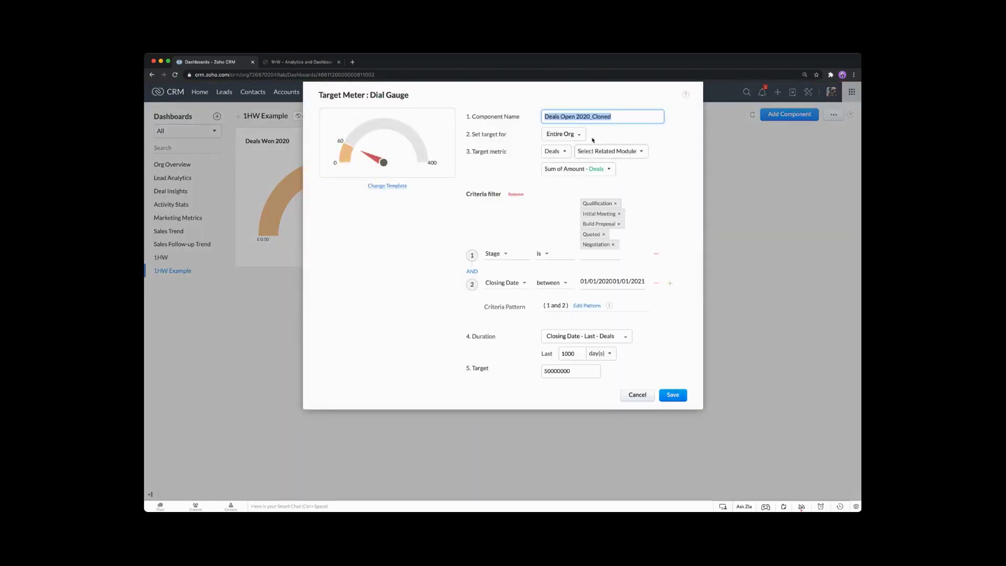
{"action": "left_click", "coordinate": [591, 116]}
{"action": "left_click_drag", "start_coordinate": [561, 118], "coordinate": [575, 117]}
{"action": "type", "text": "Lost"}
{"action": "key", "text": "BackSpace"}
{"action": "key", "text": "BackSpace"}
{"action": "key", "text": "BackSpace"}
{"action": "key", "text": "BackSpace"}
{"action": "key", "text": "BackSpace"}
{"action": "key", "text": "BackSpace"}
{"action": "key", "text": "BackSpace"}
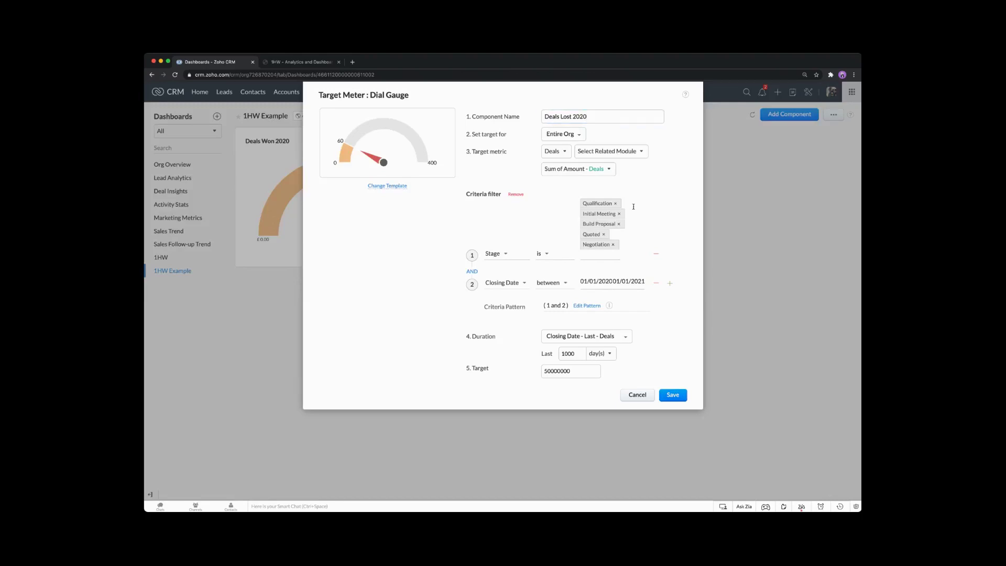
- Replace the five open stages in the Deals Lost 2020 stage filter with Closed Lost and save the gauge
{"action": "left_click", "coordinate": [615, 203]}
{"action": "left_click", "coordinate": [619, 203]}
{"action": "left_click", "coordinate": [619, 204]}
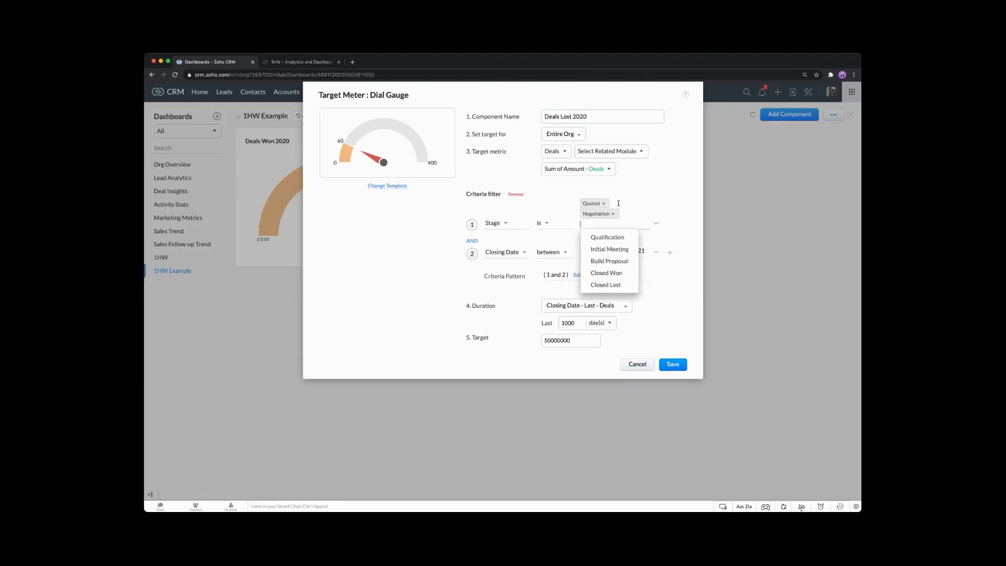
{"action": "left_click", "coordinate": [604, 204]}
{"action": "left_click", "coordinate": [613, 203]}
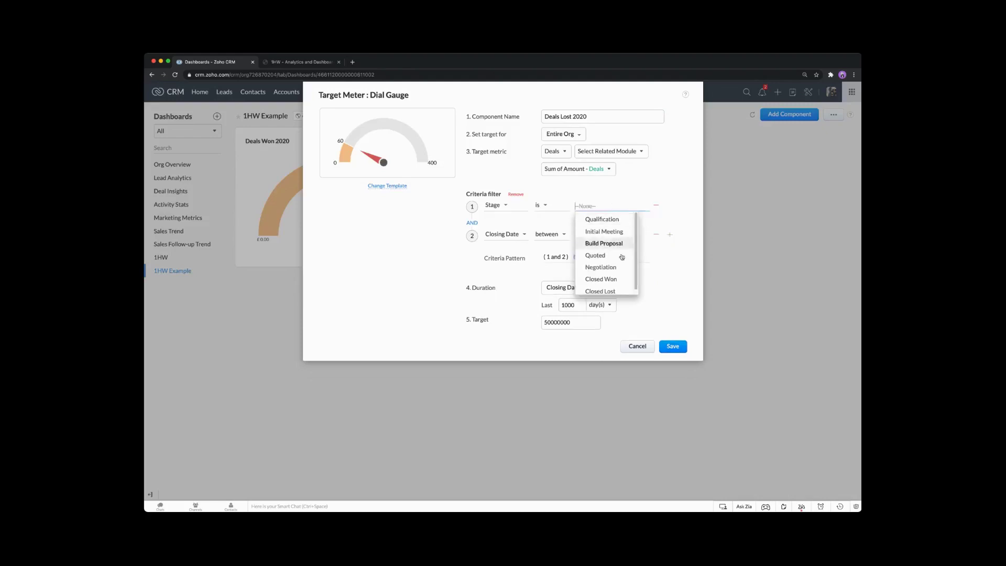
{"action": "left_click", "coordinate": [621, 288]}
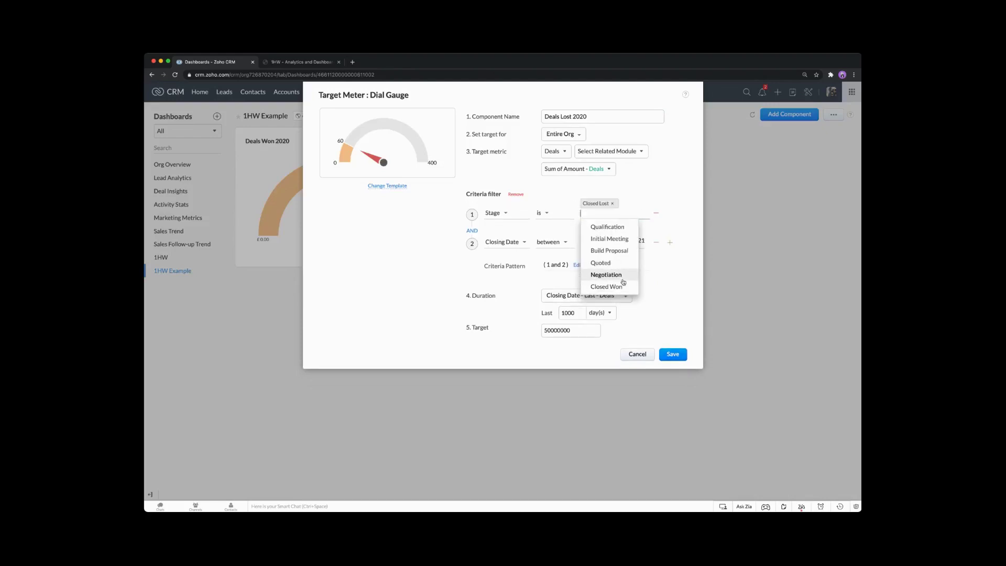
{"action": "left_click", "coordinate": [674, 222]}
{"action": "left_click", "coordinate": [673, 354]}
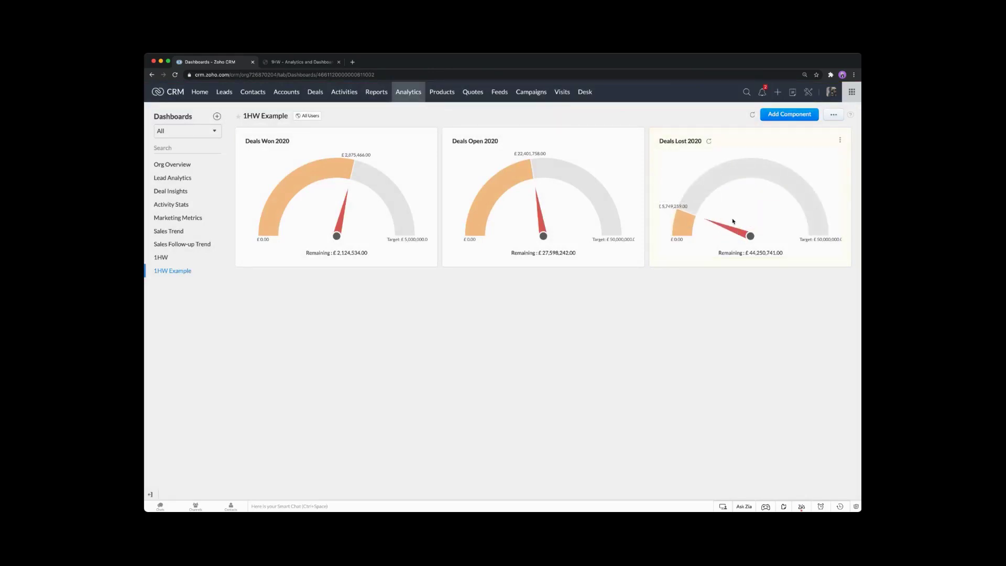
- Edit the Deals Lost 2020 gauge to set its target to 6000000 and save it
{"action": "left_click", "coordinate": [839, 142]}
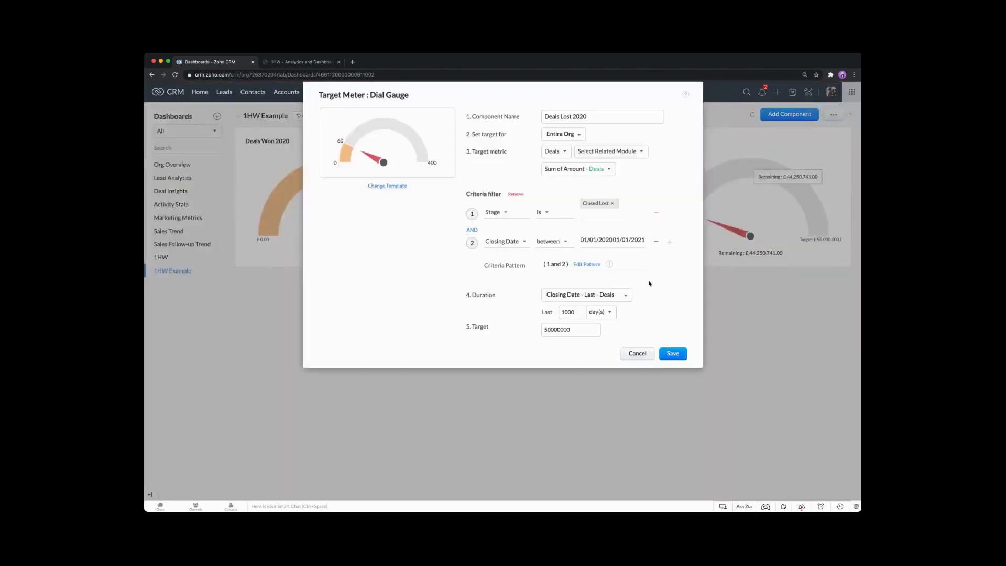
{"action": "left_click", "coordinate": [567, 329]}
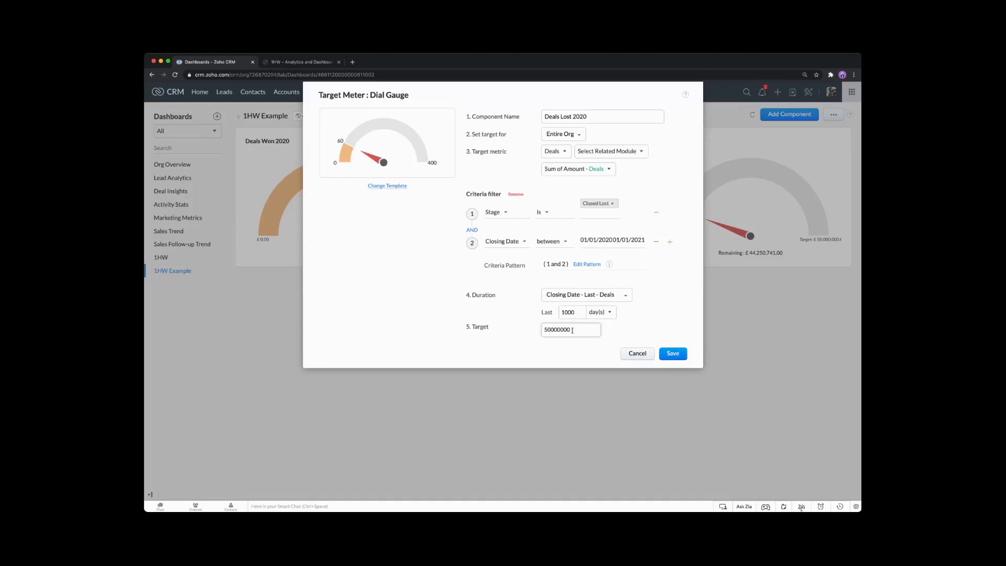
{"action": "left_click_drag", "start_coordinate": [571, 329], "coordinate": [541, 332]}
{"action": "left_click", "coordinate": [541, 331]}
{"action": "left_click", "coordinate": [683, 354]}
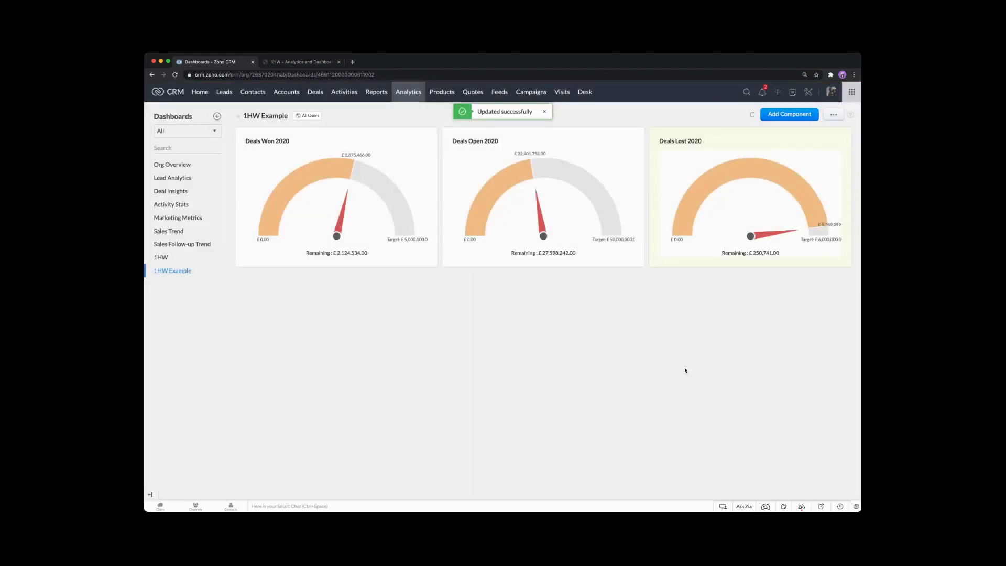
{"action": "mouse_move", "coordinate": [816, 231]}
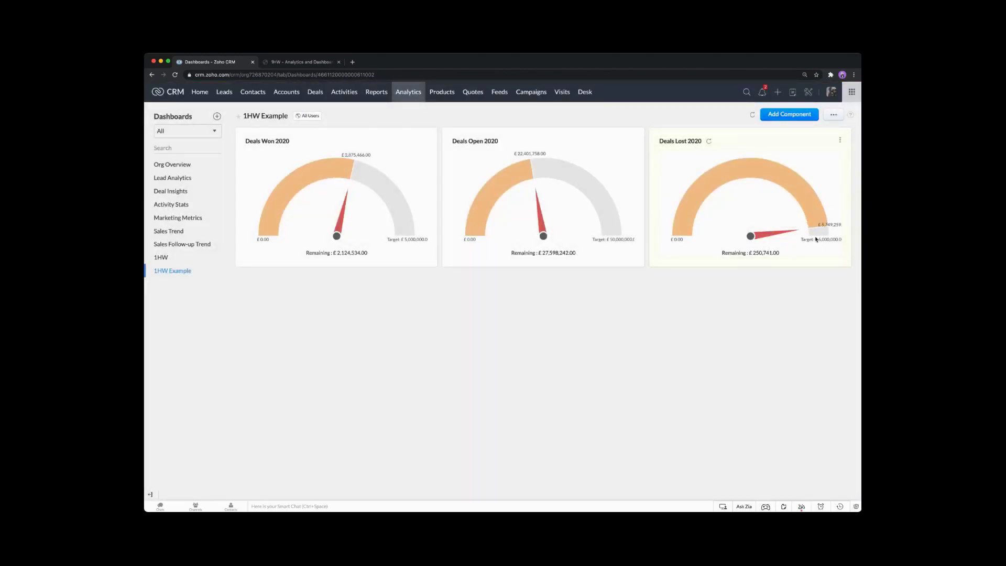
- Reorder the dashboard so Deals Open 2020 comes first and Deals Won 2020 sits in the middle, and save the layout
{"action": "mouse_move", "coordinate": [798, 206]}
{"action": "left_click", "coordinate": [833, 115]}
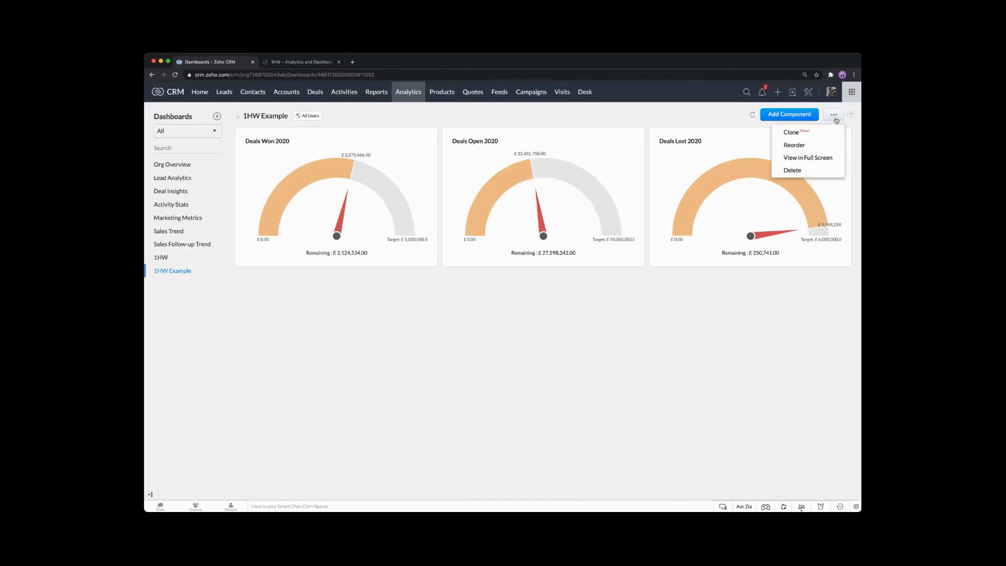
{"action": "left_click", "coordinate": [814, 144]}
{"action": "left_click_drag", "start_coordinate": [623, 162], "coordinate": [419, 166]}
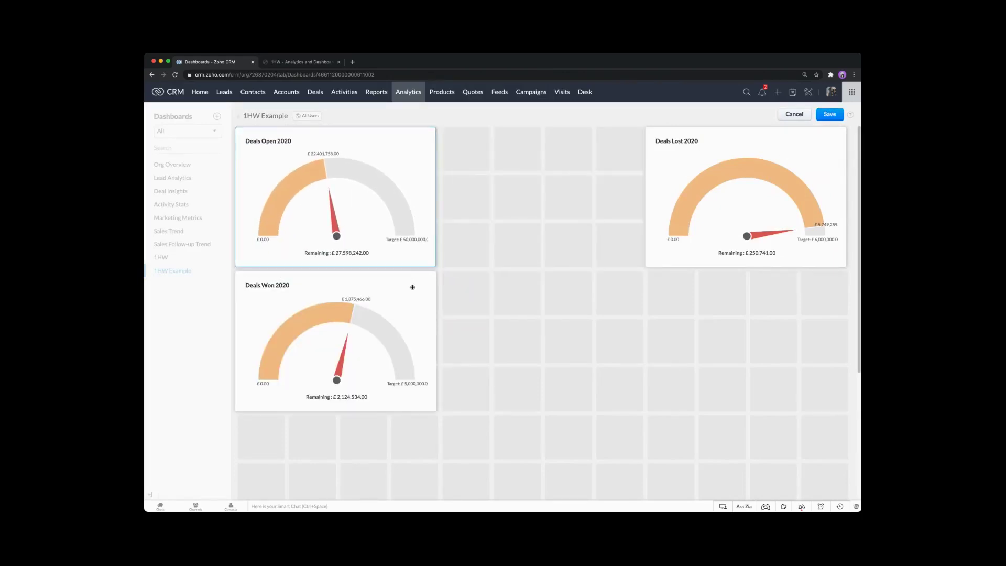
{"action": "left_click_drag", "start_coordinate": [411, 285], "coordinate": [549, 155]}
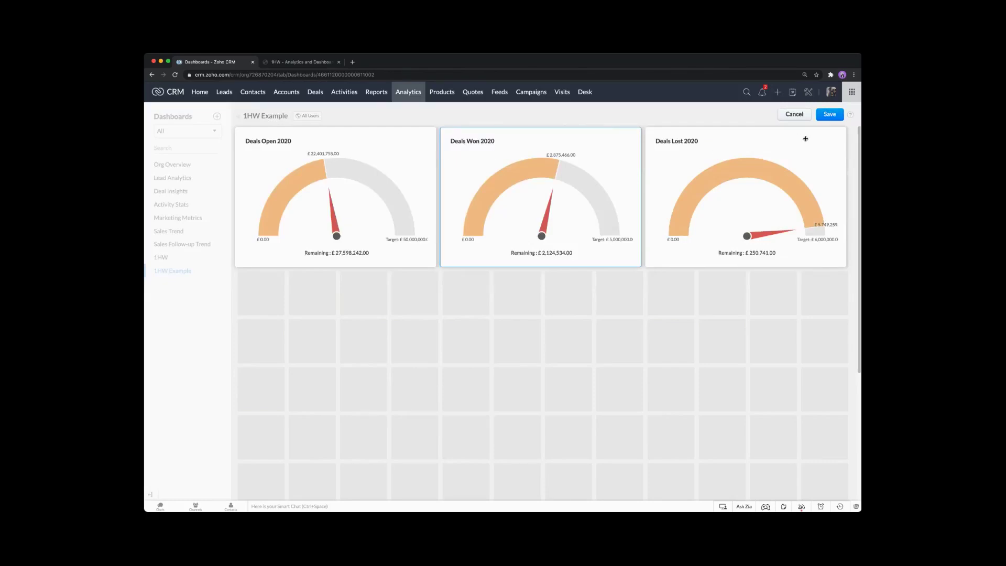
{"action": "left_click", "coordinate": [829, 117]}
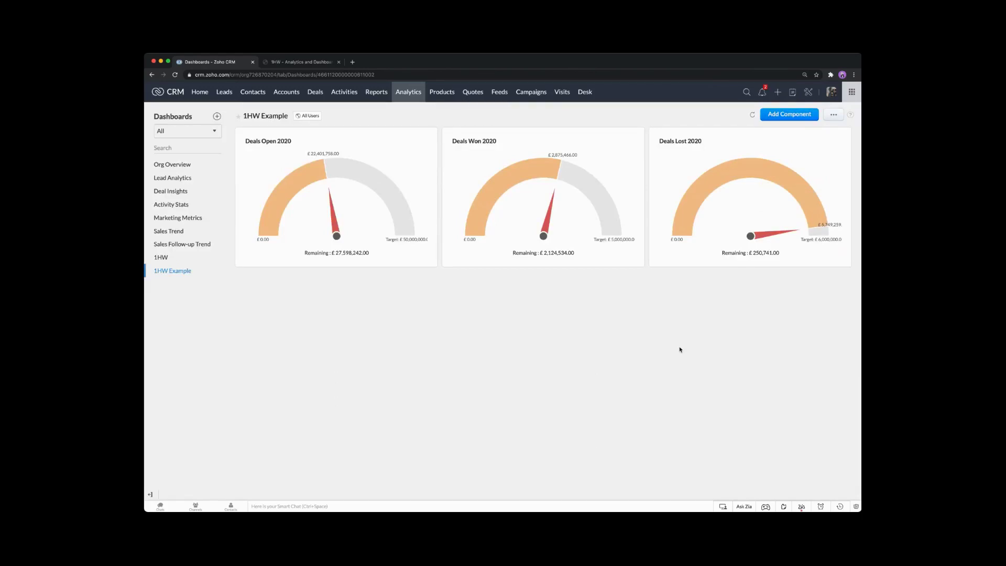
- Add a target meter component in the Traffic Lights style and name it Deals Won
{"action": "left_click", "coordinate": [781, 116]}
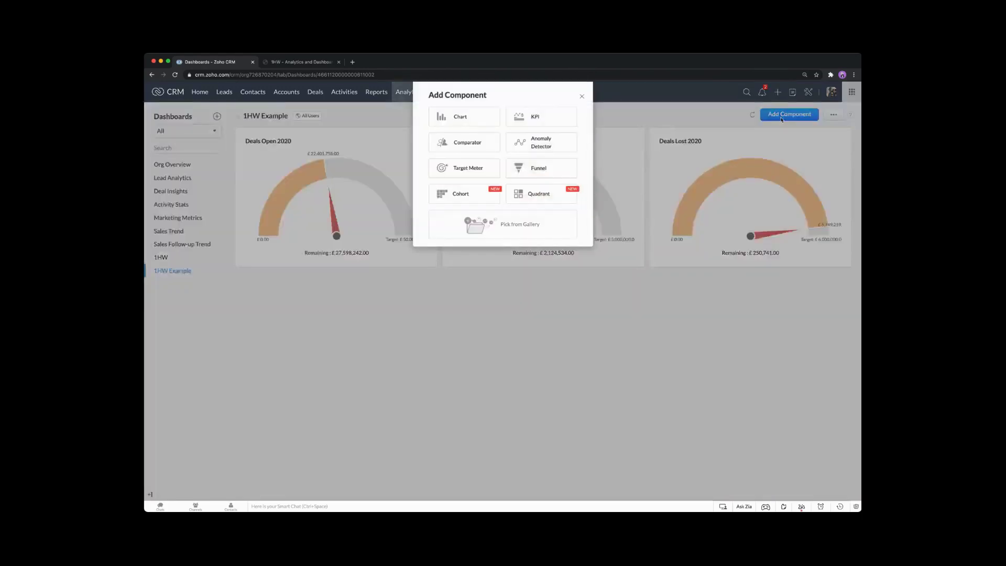
{"action": "left_click", "coordinate": [465, 167]}
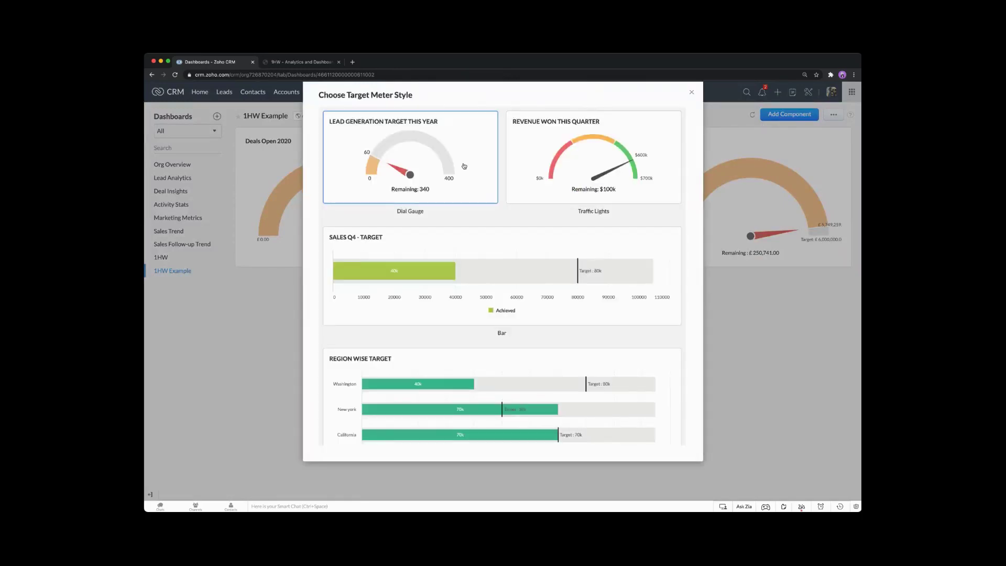
{"action": "left_click", "coordinate": [561, 135]}
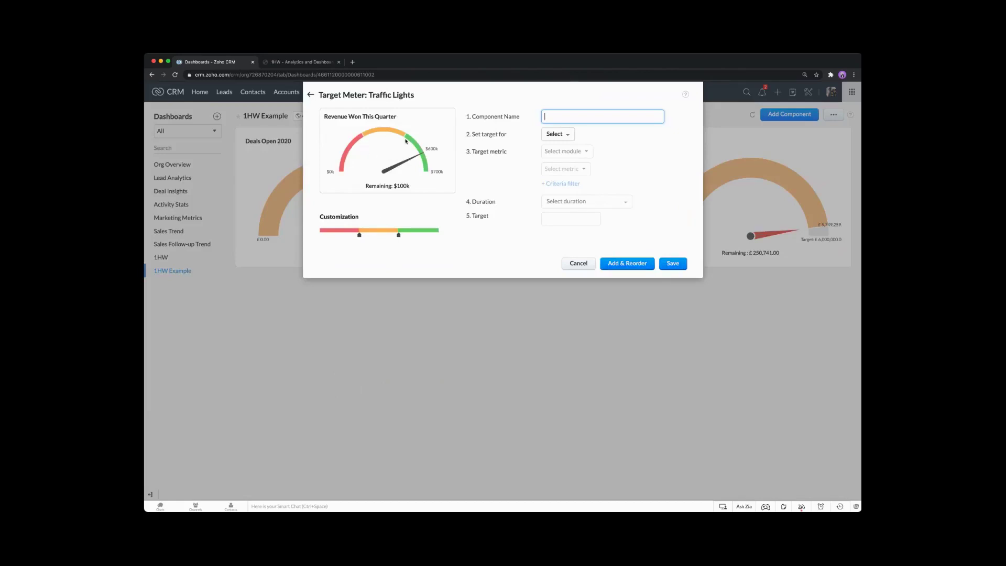
{"action": "type", "text": "Deals Won"}
- Set the Deals Won meter's target for Entire Org, with the count of Deals as the target metric
{"action": "left_click", "coordinate": [565, 134]}
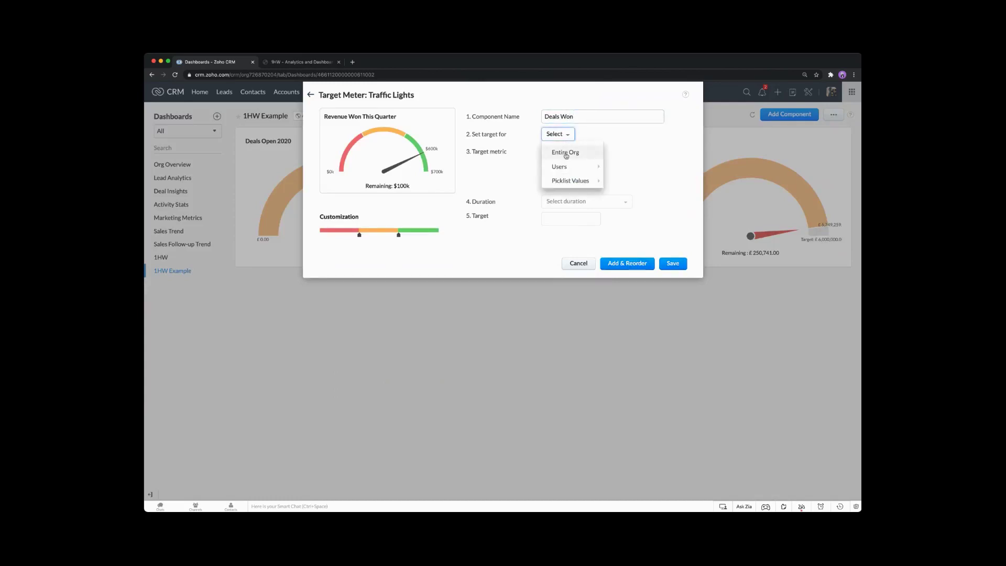
{"action": "left_click", "coordinate": [565, 153]}
{"action": "left_click", "coordinate": [564, 152]}
{"action": "left_click", "coordinate": [560, 226]}
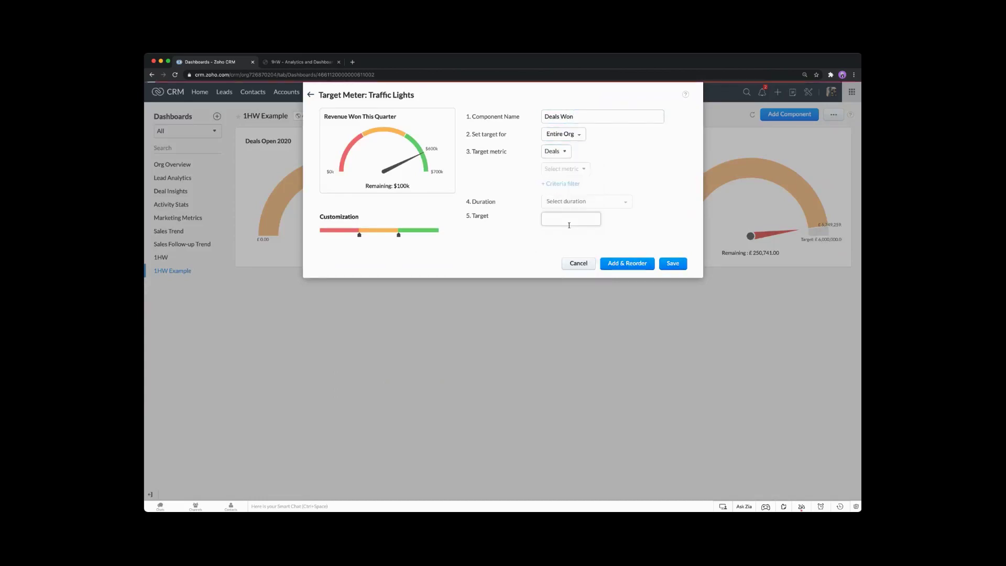
{"action": "left_click", "coordinate": [591, 169]}
{"action": "left_click", "coordinate": [608, 170]}
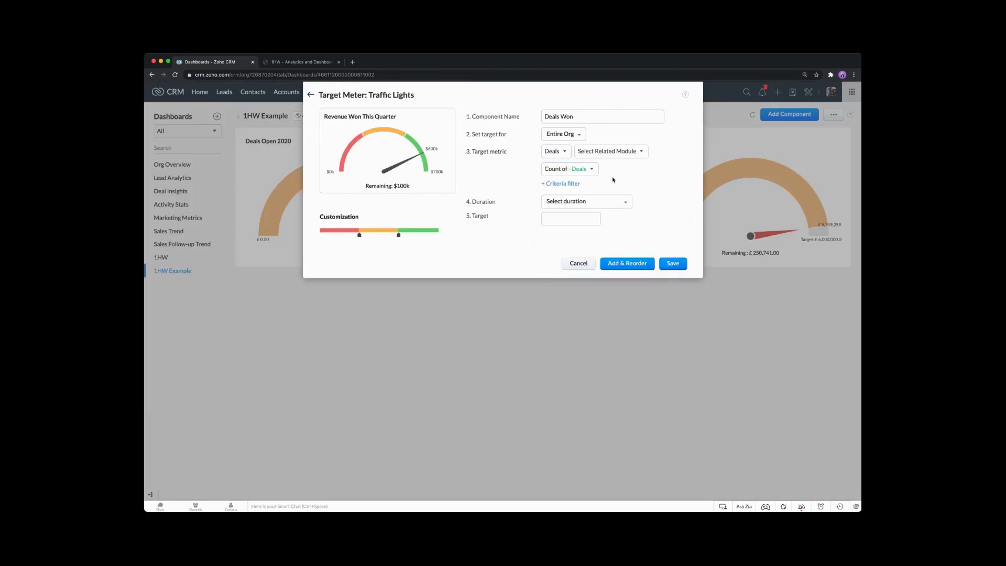
- Leave the meter without a criteria filter and set its duration to Closing Date within the last 1000 days
{"action": "left_click", "coordinate": [563, 184]}
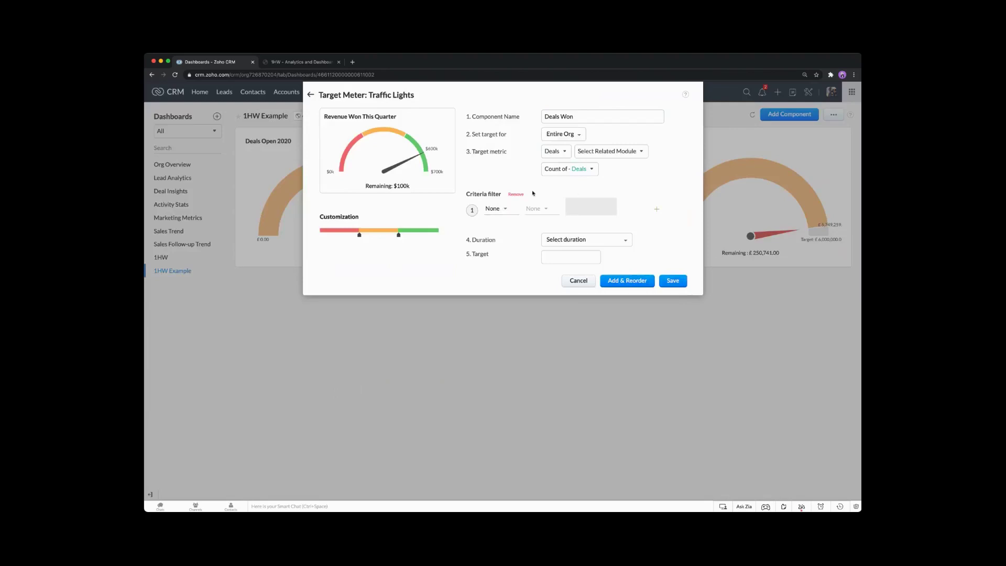
{"action": "left_click", "coordinate": [520, 194]}
{"action": "left_click", "coordinate": [584, 204]}
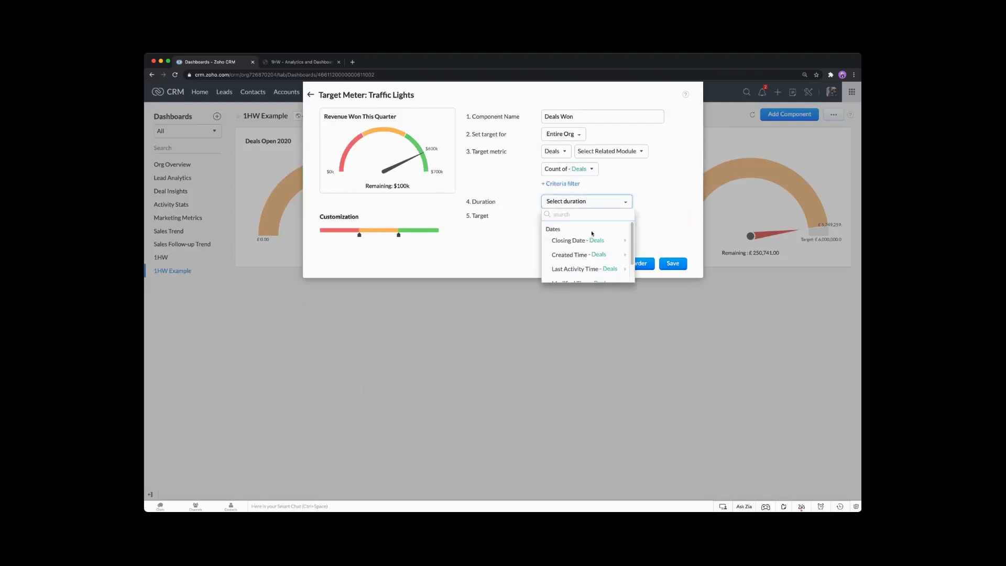
{"action": "mouse_move", "coordinate": [590, 241]}
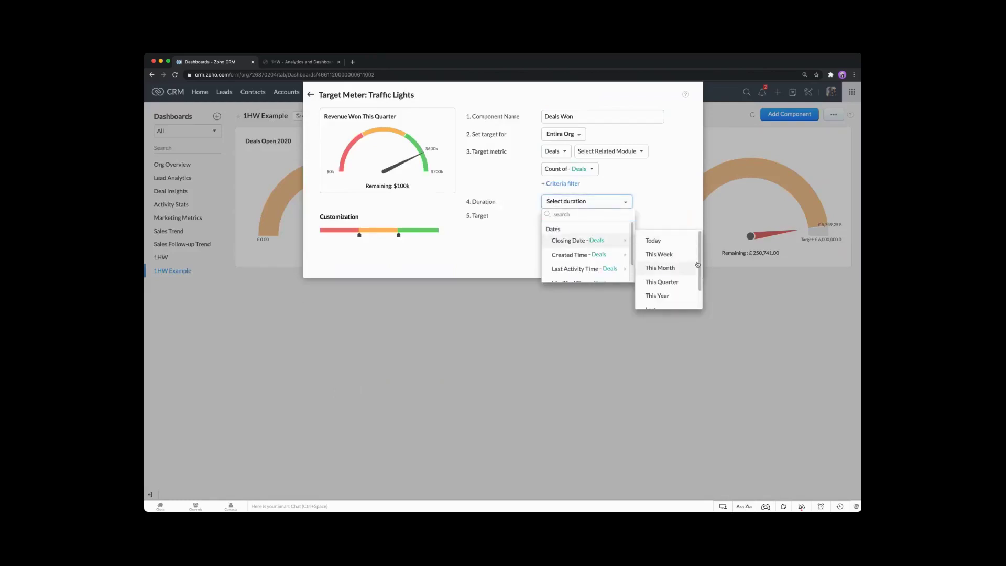
{"action": "scroll", "coordinate": [691, 270], "scroll_direction": "down", "scroll_amount": 2}
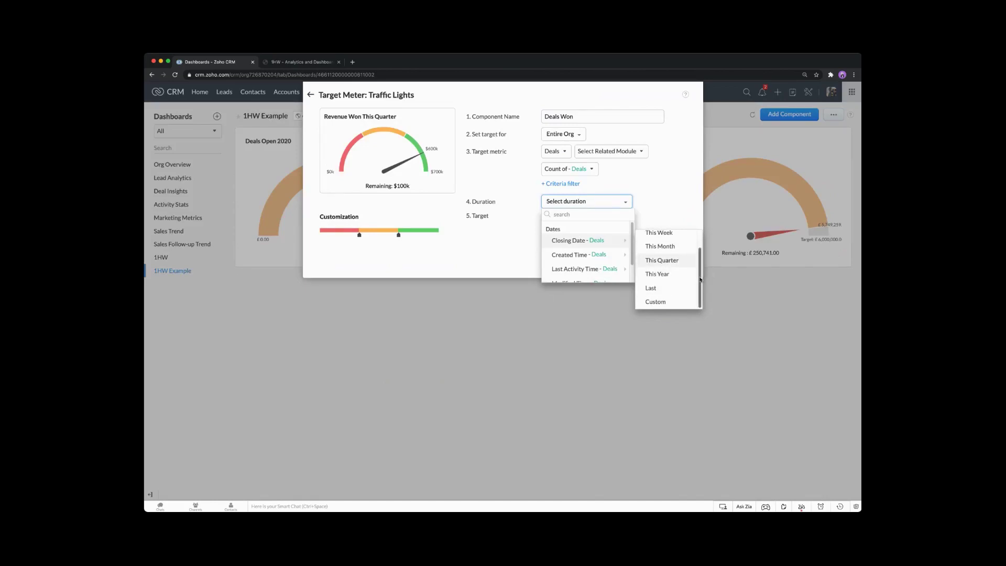
{"action": "left_click", "coordinate": [651, 288]}
{"action": "left_click", "coordinate": [577, 219]}
{"action": "type", "text": "1000"}
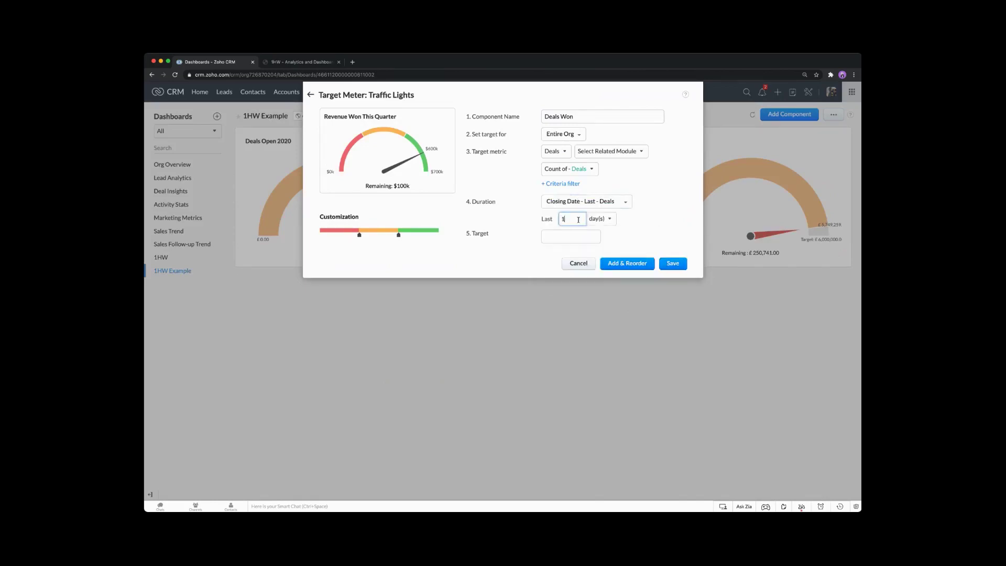
- Set the Deals Won meter's target to 5000000, add it to the dashboard below the gauges and save the layout
{"action": "left_click", "coordinate": [570, 238]}
{"action": "type", "text": "5000000"}
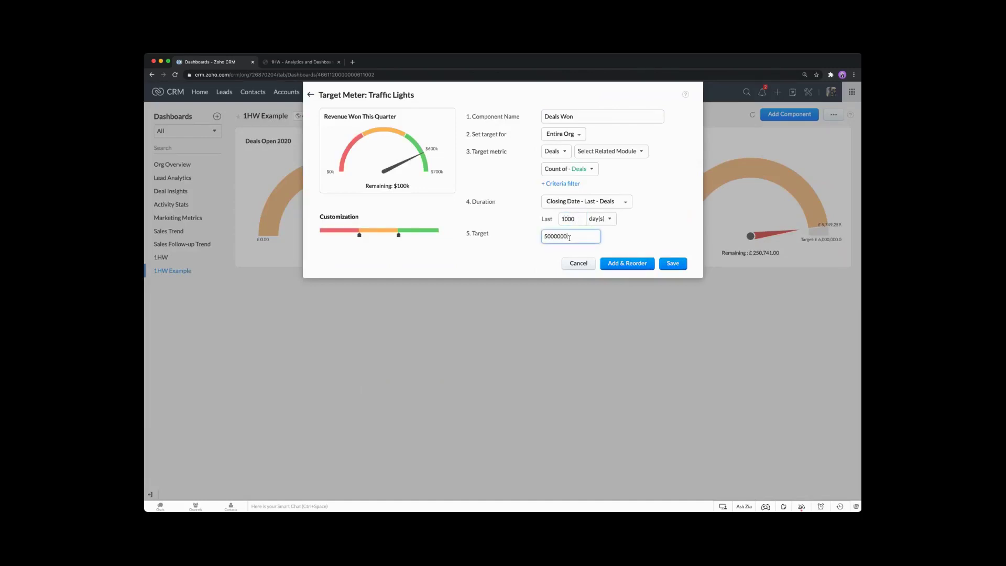
{"action": "left_click", "coordinate": [652, 239]}
{"action": "left_click", "coordinate": [632, 269]}
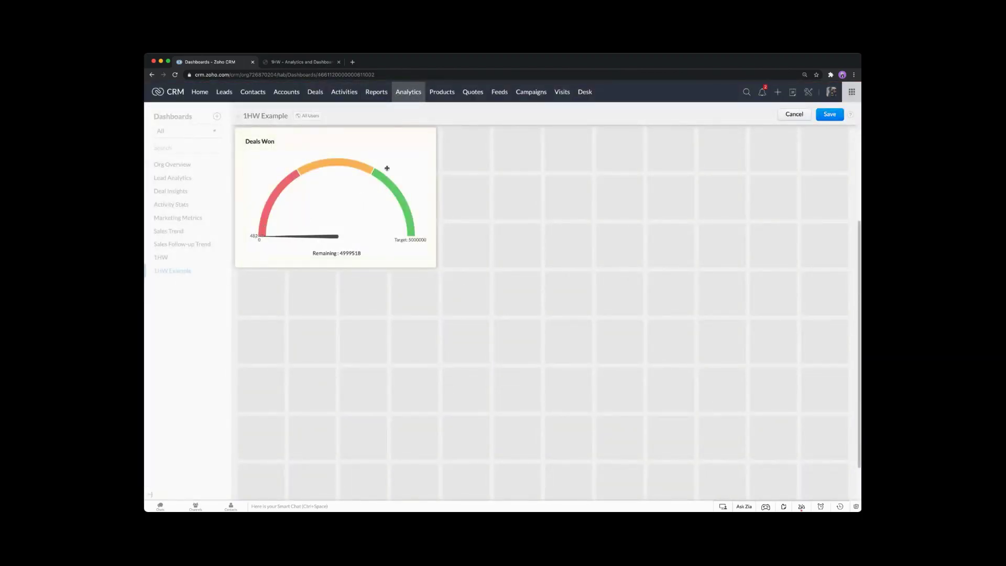
{"action": "scroll", "coordinate": [387, 168], "scroll_direction": "up", "scroll_amount": 3}
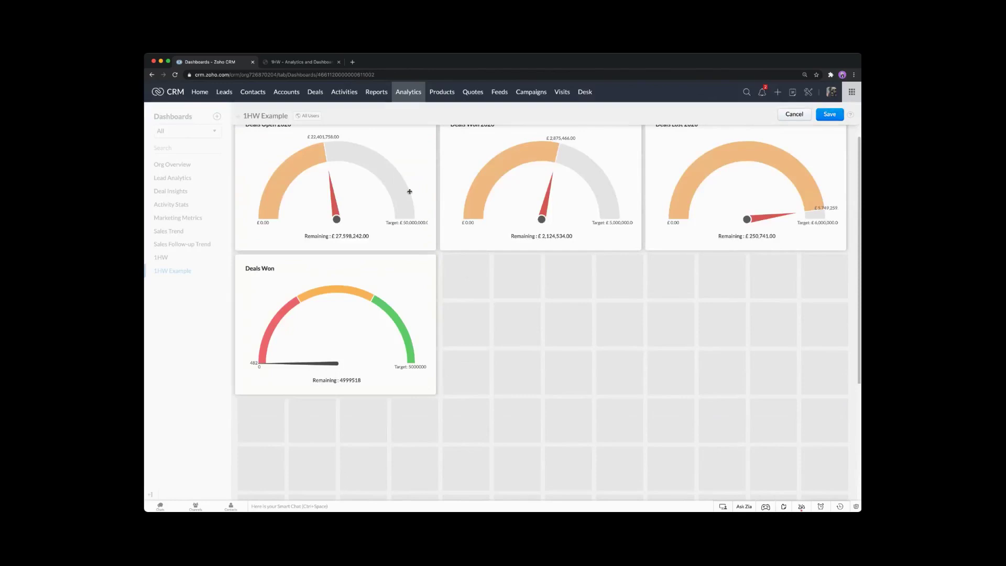
{"action": "left_click", "coordinate": [418, 271]}
{"action": "left_click", "coordinate": [829, 115]}
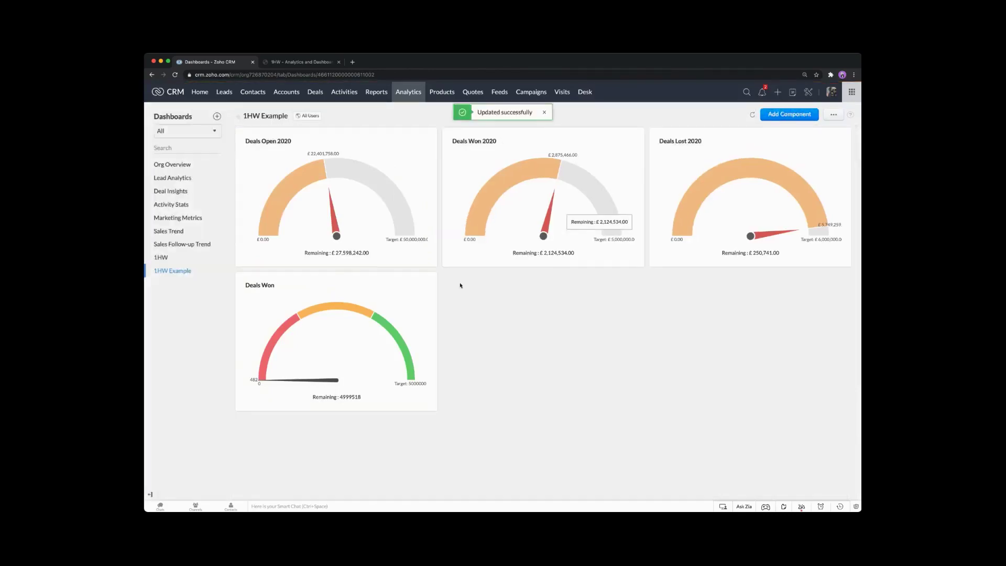
- Edit the Deals Won meter to set its target to 500 and save it
{"action": "left_click", "coordinate": [428, 286]}
{"action": "left_click", "coordinate": [401, 312]}
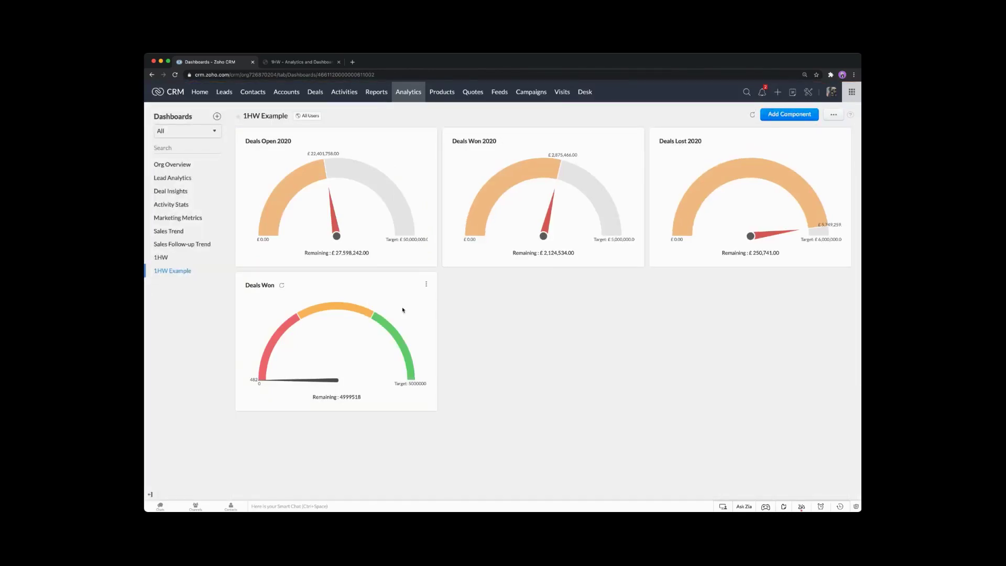
{"action": "double_click", "coordinate": [556, 236]}
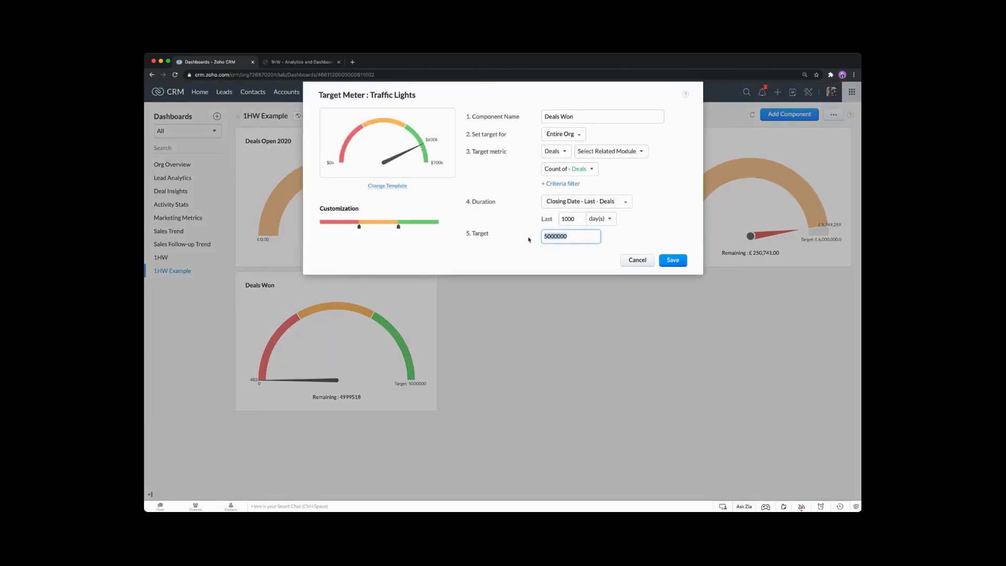
{"action": "type", "text": "5000"}
{"action": "left_click", "coordinate": [675, 260]}
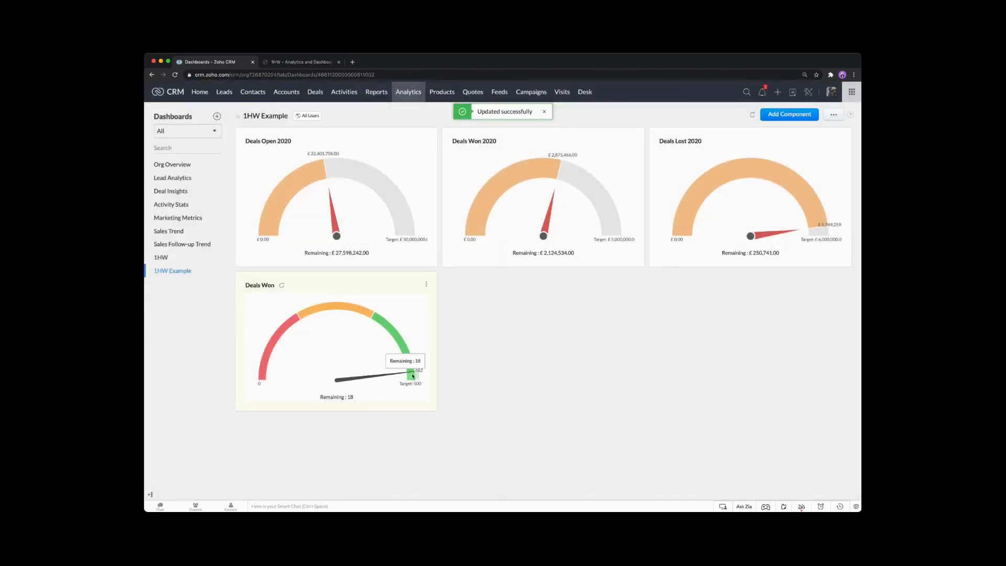
{"action": "mouse_move", "coordinate": [409, 383]}
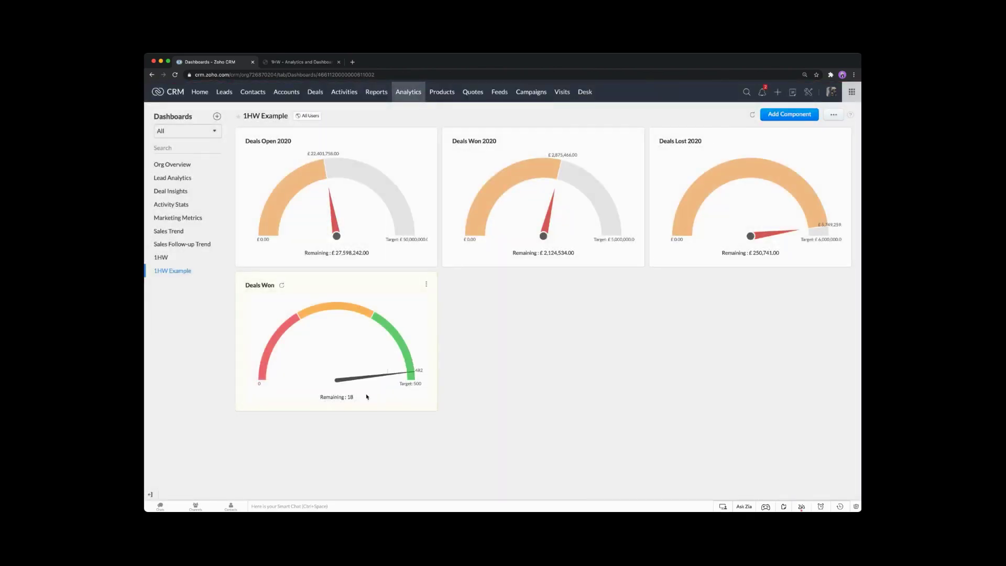
- Narrow the Deals Won meter's red and green bands to about a tenth of the scale each and save it
{"action": "left_click", "coordinate": [426, 284]}
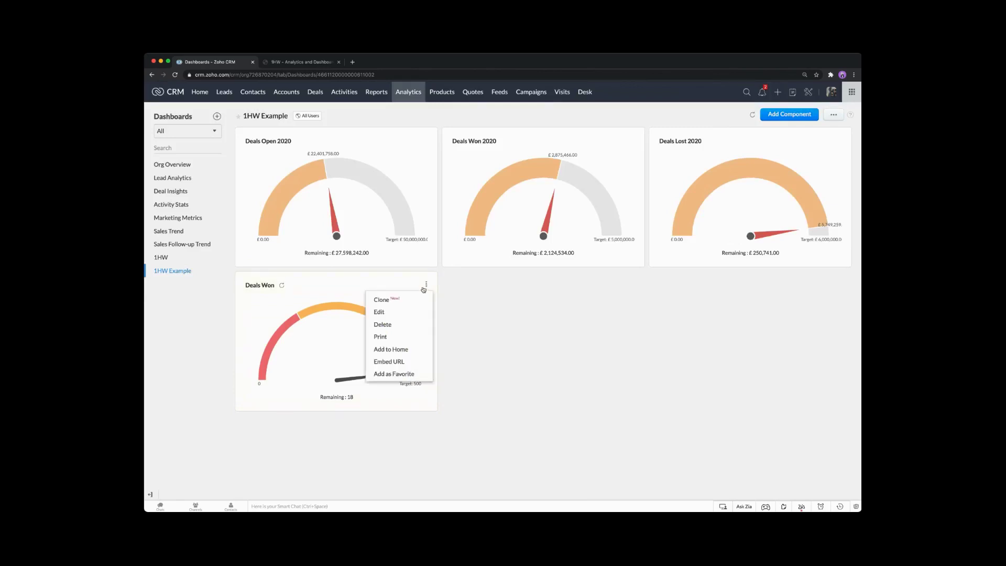
{"action": "left_click", "coordinate": [400, 312]}
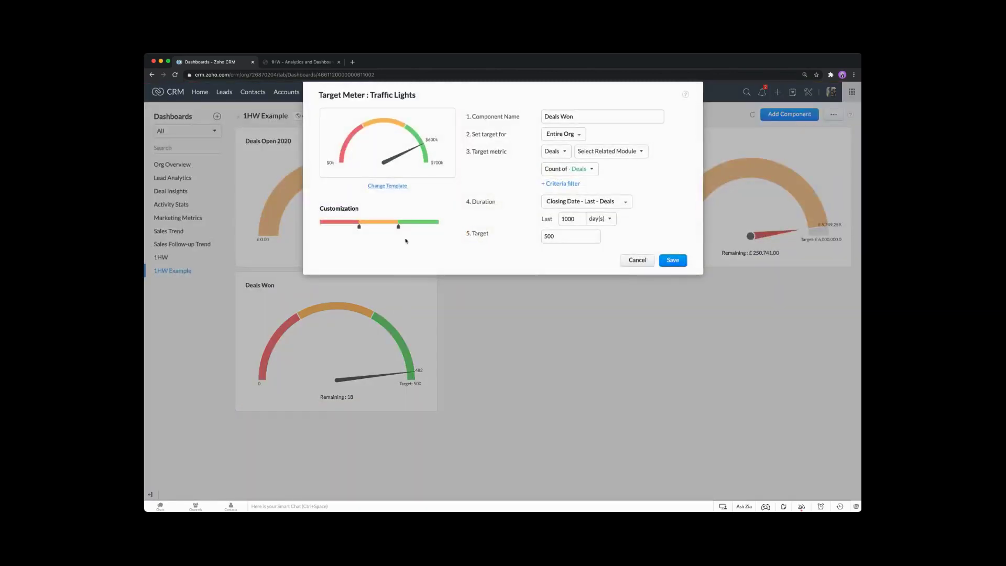
{"action": "left_click_drag", "start_coordinate": [399, 226], "coordinate": [424, 230]}
{"action": "left_click_drag", "start_coordinate": [360, 228], "coordinate": [332, 232]}
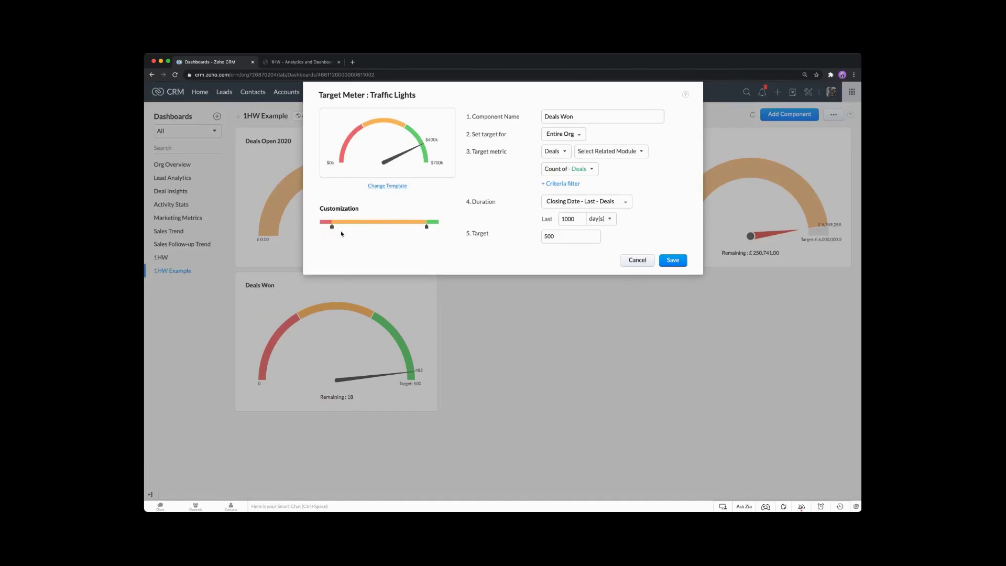
{"action": "left_click", "coordinate": [673, 259]}
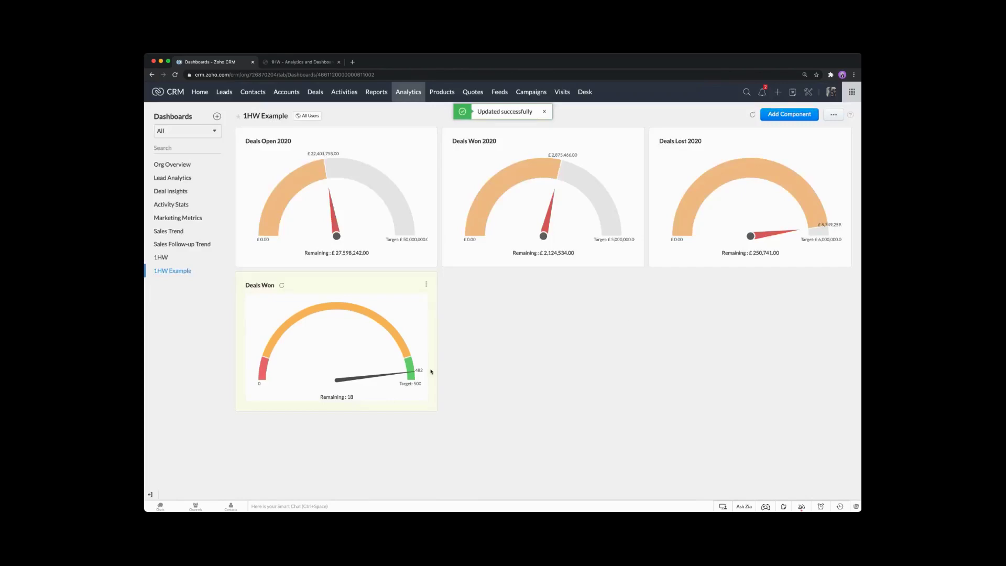
- Start a new target meter component for the dashboard in the Multiple Bar style
{"action": "mouse_move", "coordinate": [411, 369]}
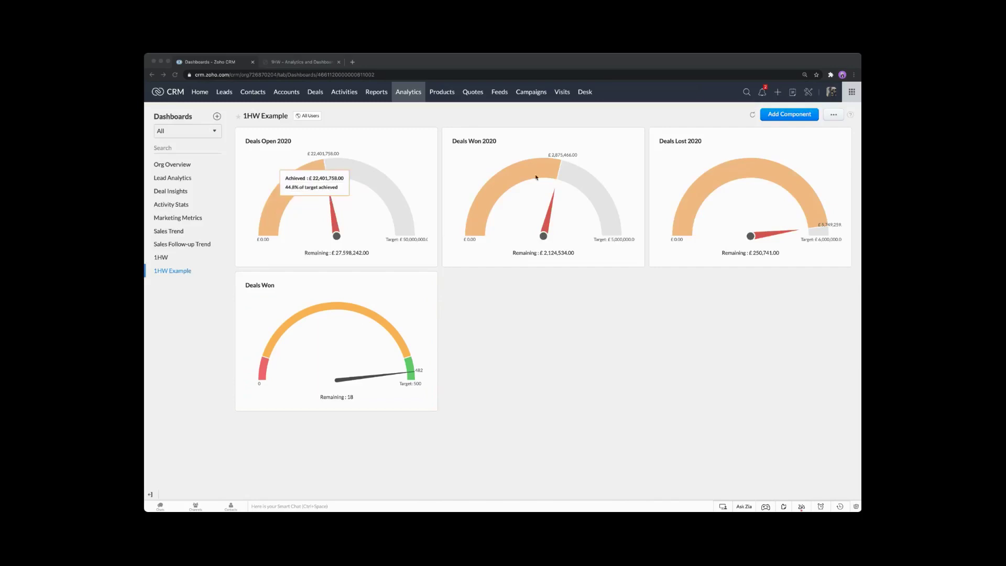
{"action": "left_click", "coordinate": [631, 299]}
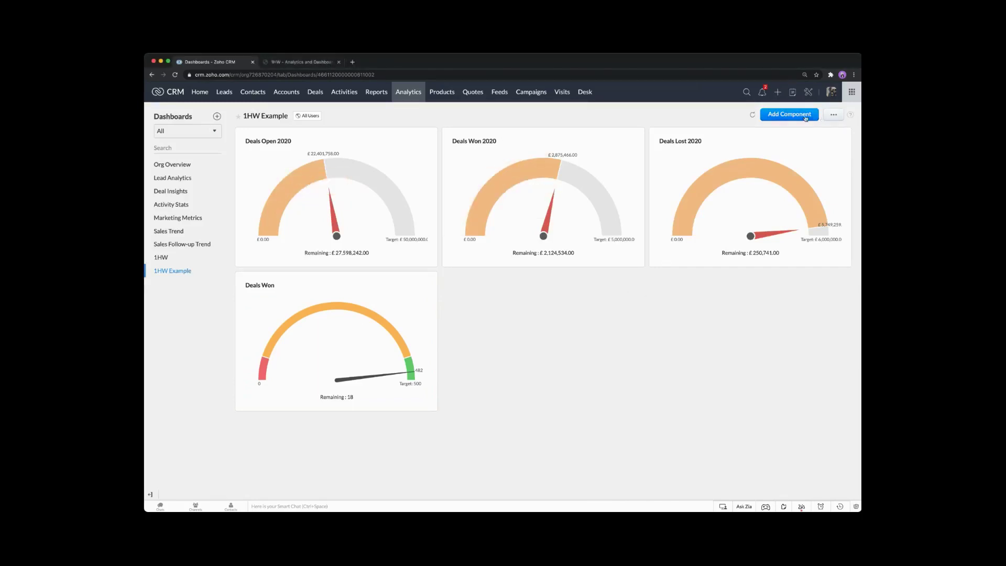
{"action": "left_click", "coordinate": [789, 115]}
{"action": "left_click", "coordinate": [492, 170]}
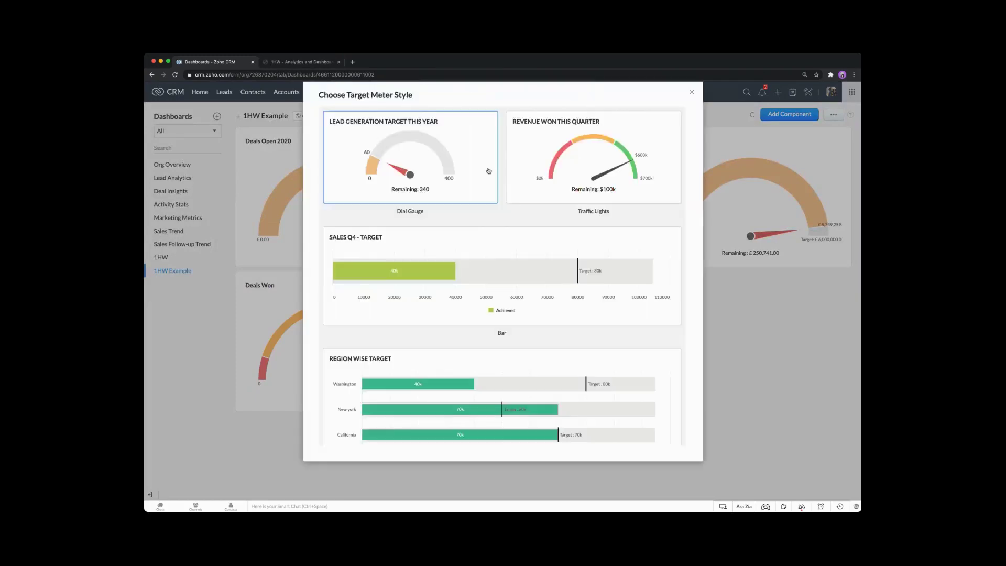
{"action": "scroll", "coordinate": [481, 227], "scroll_direction": "down", "scroll_amount": 3}
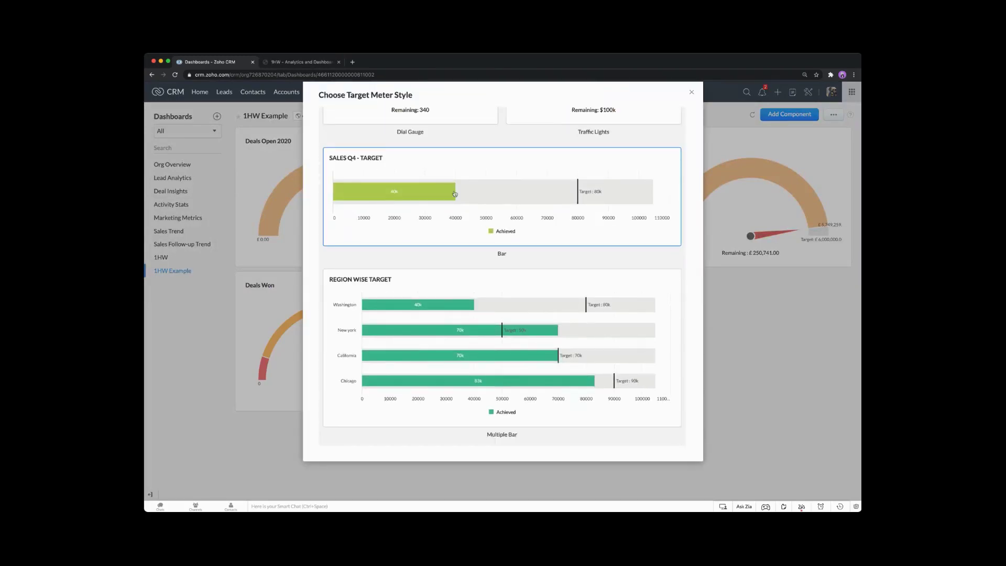
{"action": "scroll", "coordinate": [455, 194], "scroll_direction": "up", "scroll_amount": 3}
{"action": "scroll", "coordinate": [459, 242], "scroll_direction": "down", "scroll_amount": 2}
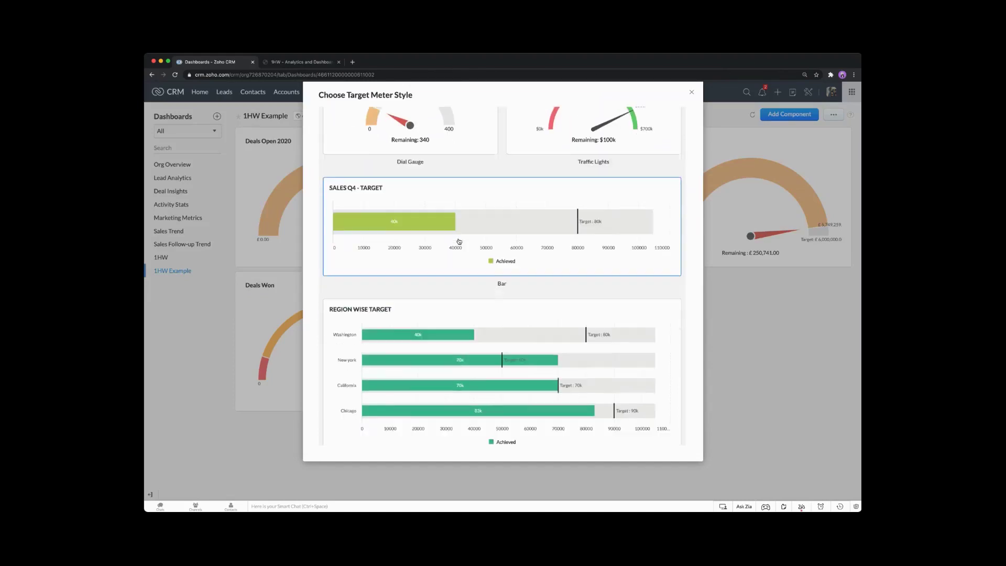
{"action": "left_click", "coordinate": [437, 311]}
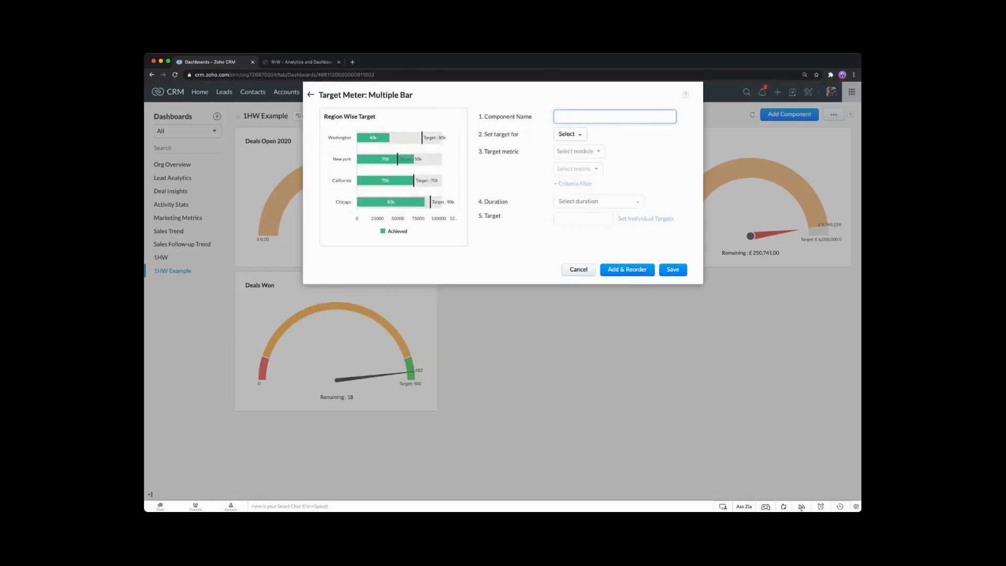
- Name the meter Average Deal Value by User and set its target for Custom Users, adding both available users
{"action": "key", "text": "super+Tab"}
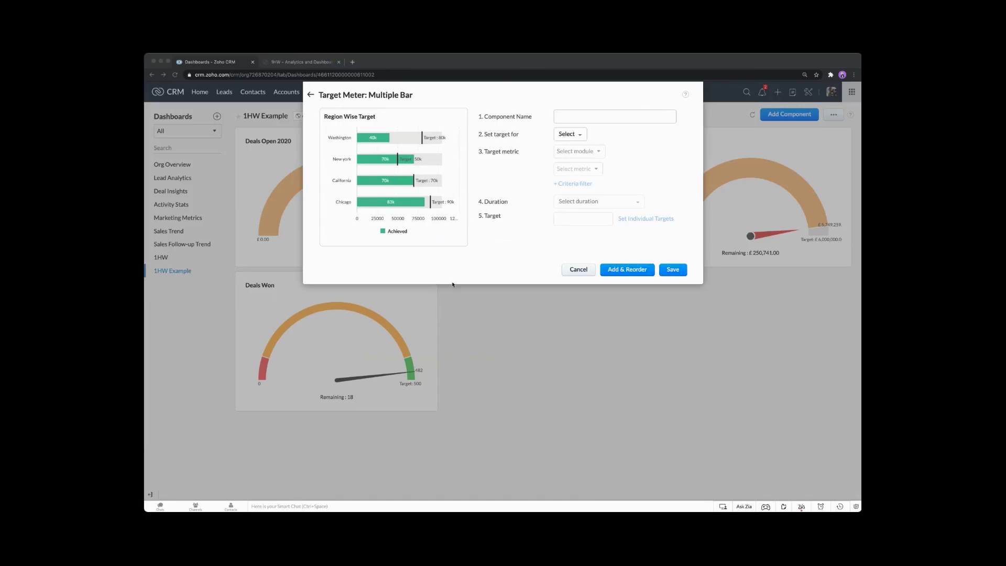
{"action": "left_click", "coordinate": [567, 119]}
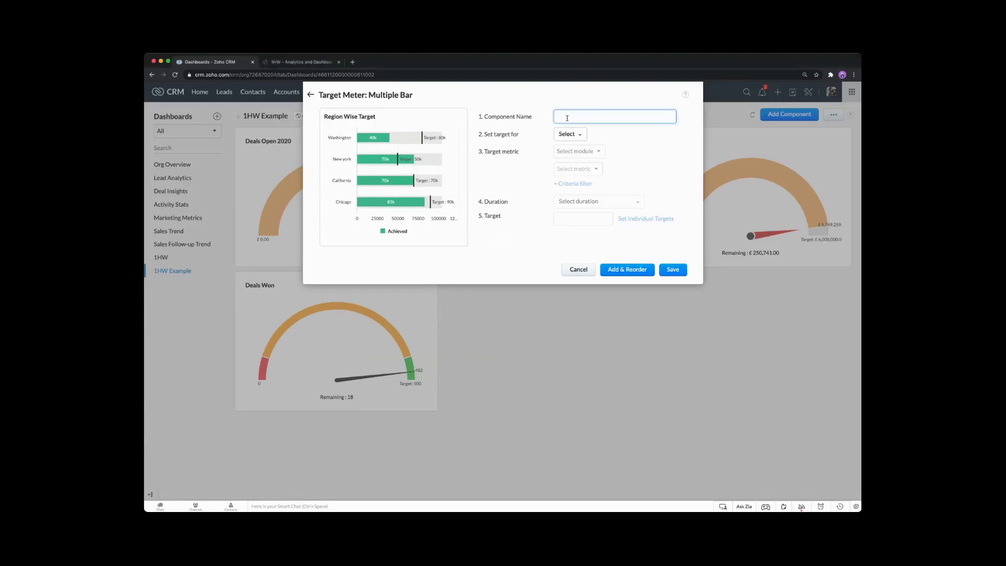
{"action": "type", "text": "Average Deal Value by User"}
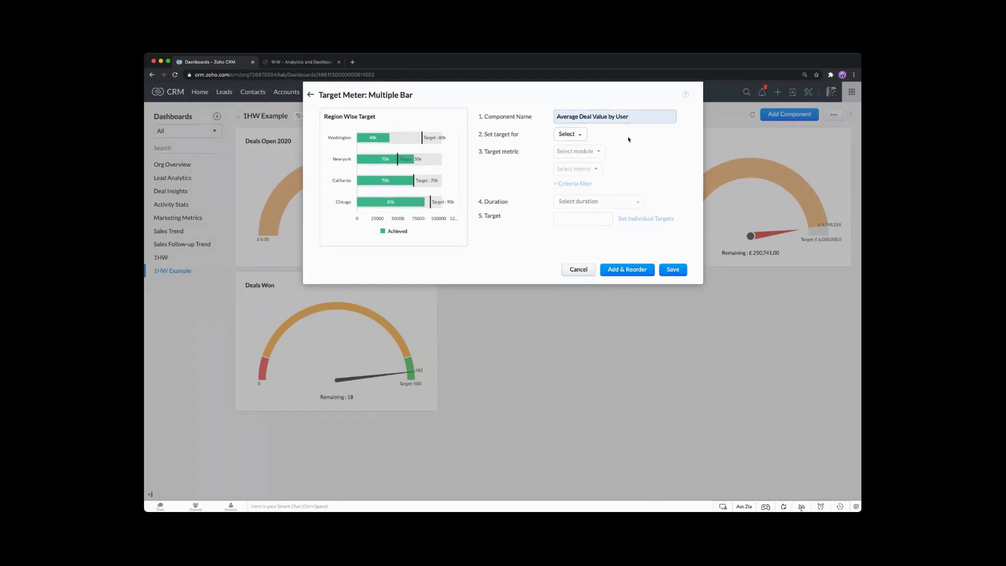
{"action": "left_click", "coordinate": [577, 135]}
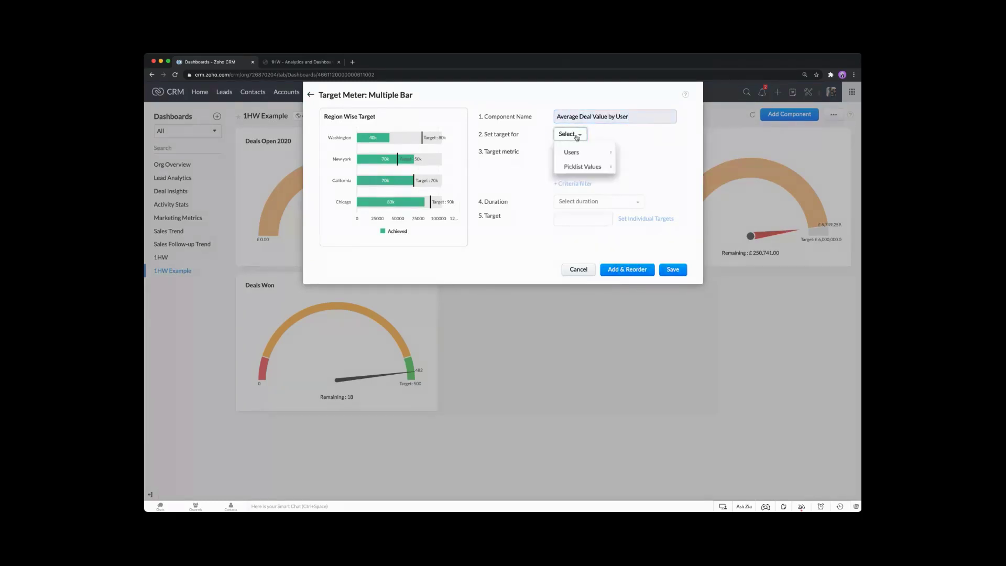
{"action": "mouse_move", "coordinate": [569, 153]}
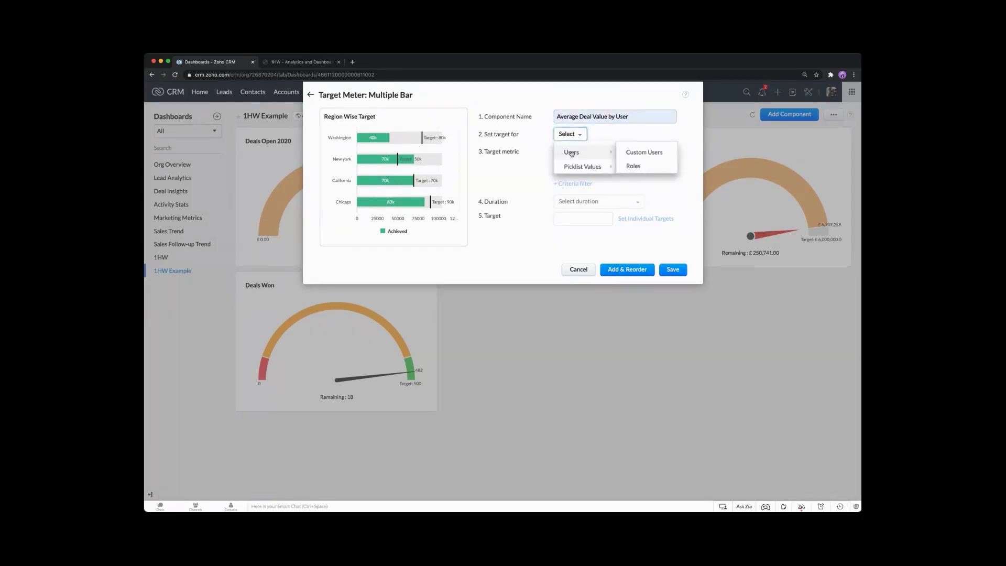
{"action": "left_click", "coordinate": [628, 152]}
{"action": "left_click", "coordinate": [606, 151]}
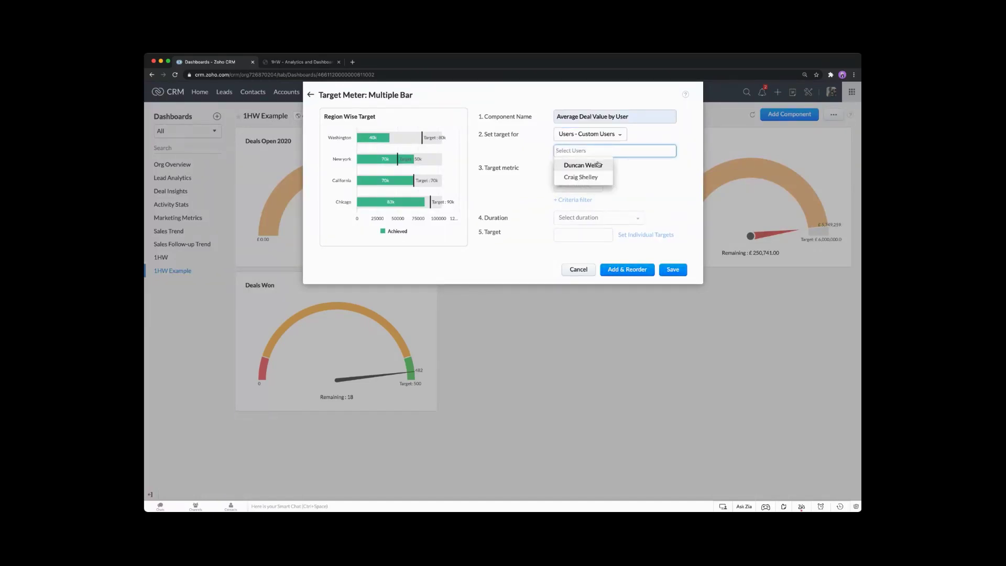
{"action": "left_click", "coordinate": [593, 165]}
{"action": "left_click", "coordinate": [591, 166]}
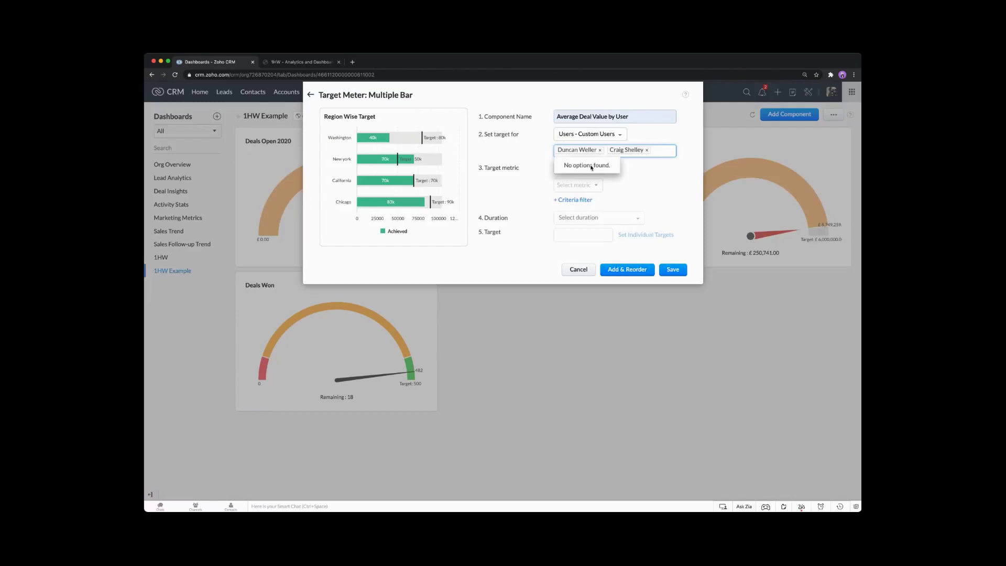
{"action": "left_click", "coordinate": [539, 156]}
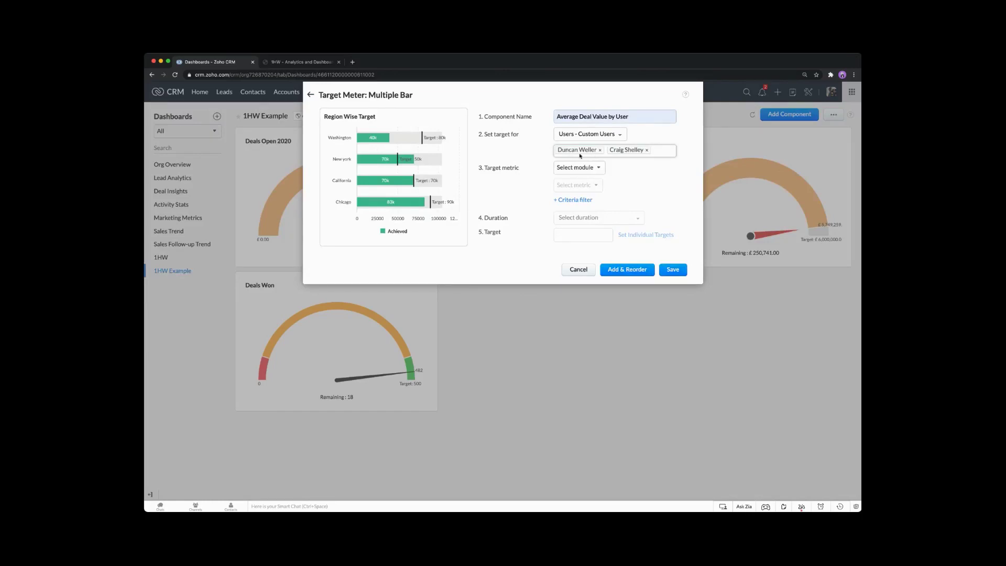
- Set the meter's target metric to the Deals module with Average of Amount
{"action": "left_click", "coordinate": [599, 168]}
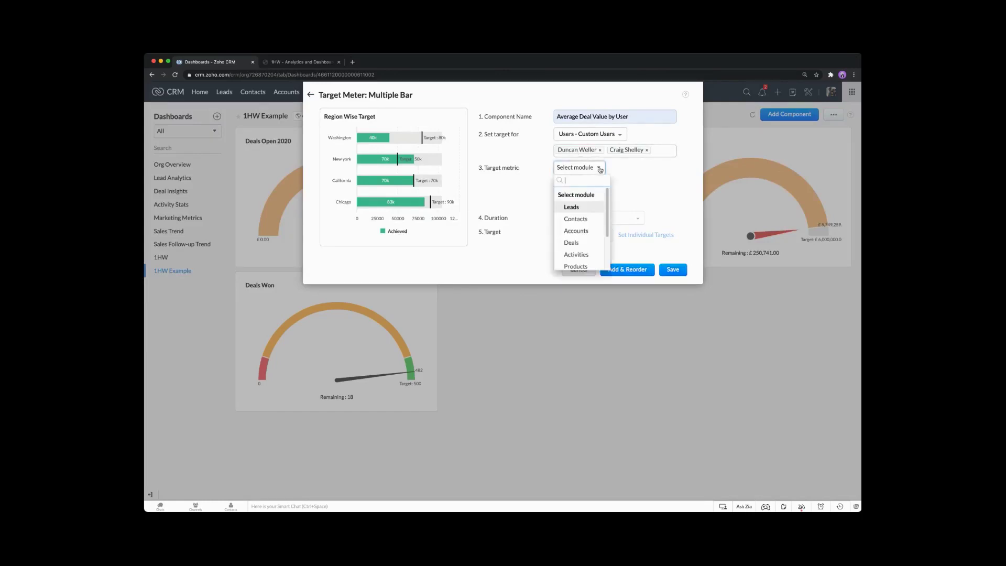
{"action": "left_click", "coordinate": [578, 246]}
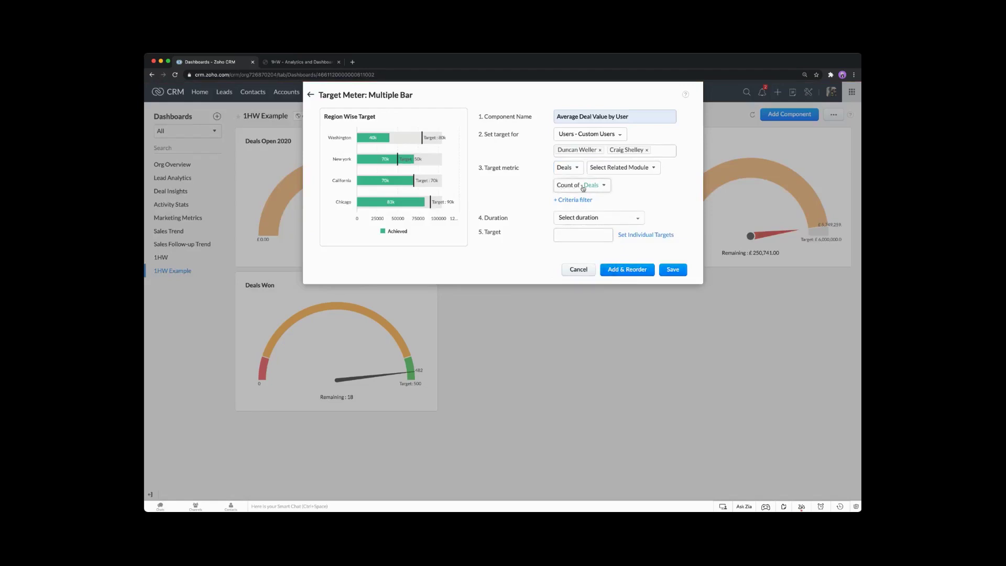
{"action": "left_click", "coordinate": [604, 186]}
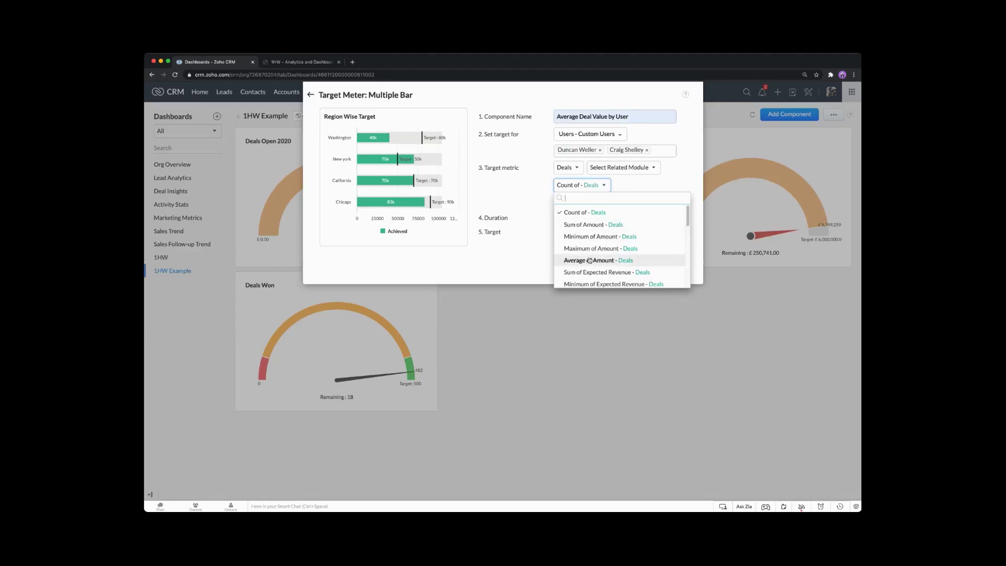
{"action": "scroll", "coordinate": [591, 257], "scroll_direction": "down", "scroll_amount": 3}
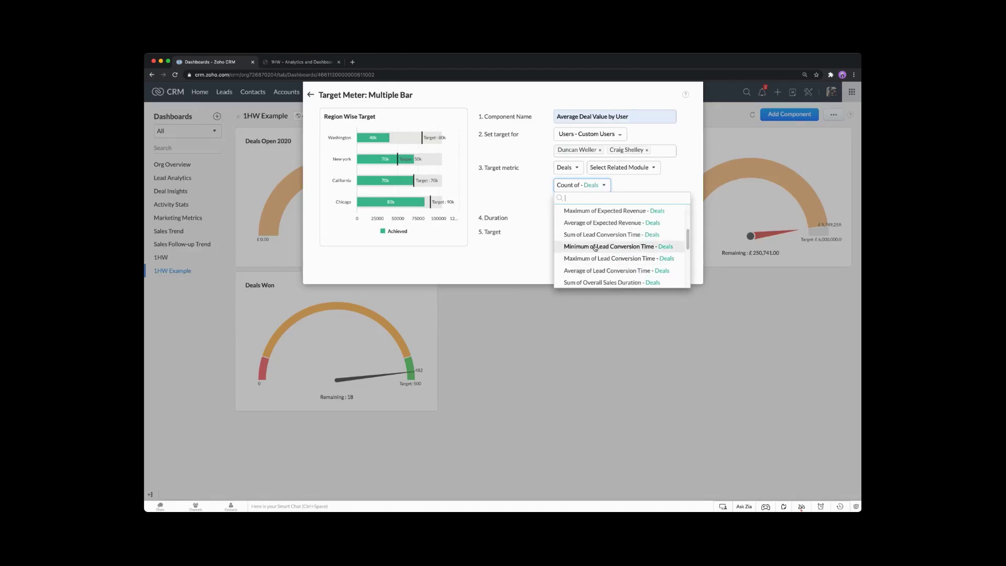
{"action": "scroll", "coordinate": [595, 248], "scroll_direction": "up", "scroll_amount": 1}
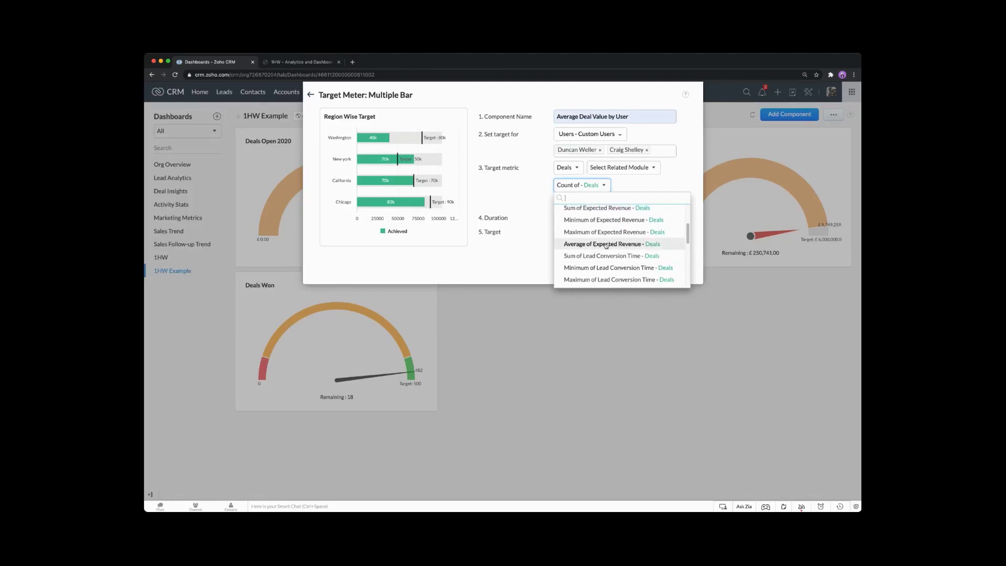
{"action": "scroll", "coordinate": [614, 241], "scroll_direction": "up", "scroll_amount": 3}
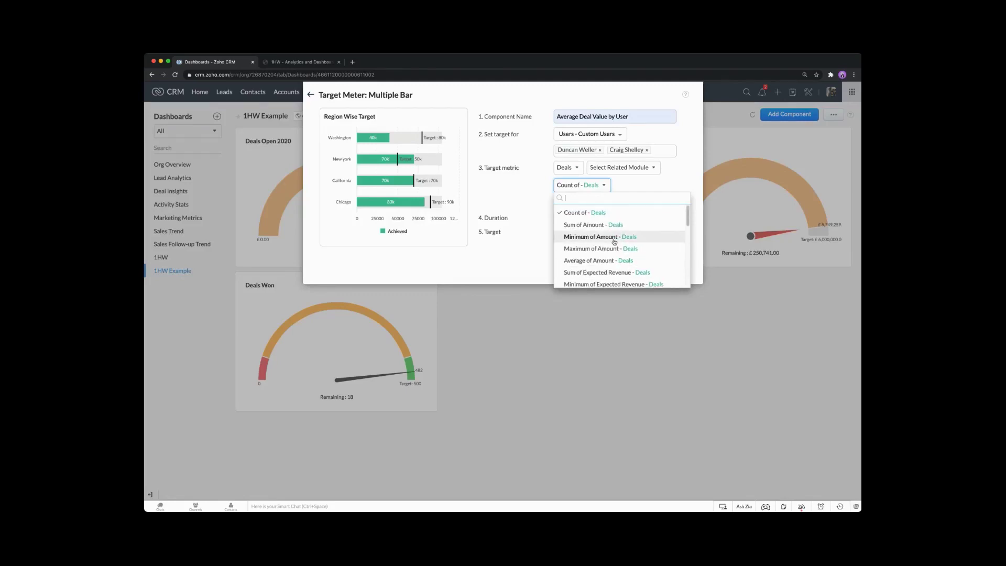
{"action": "type", "text": "aver"}
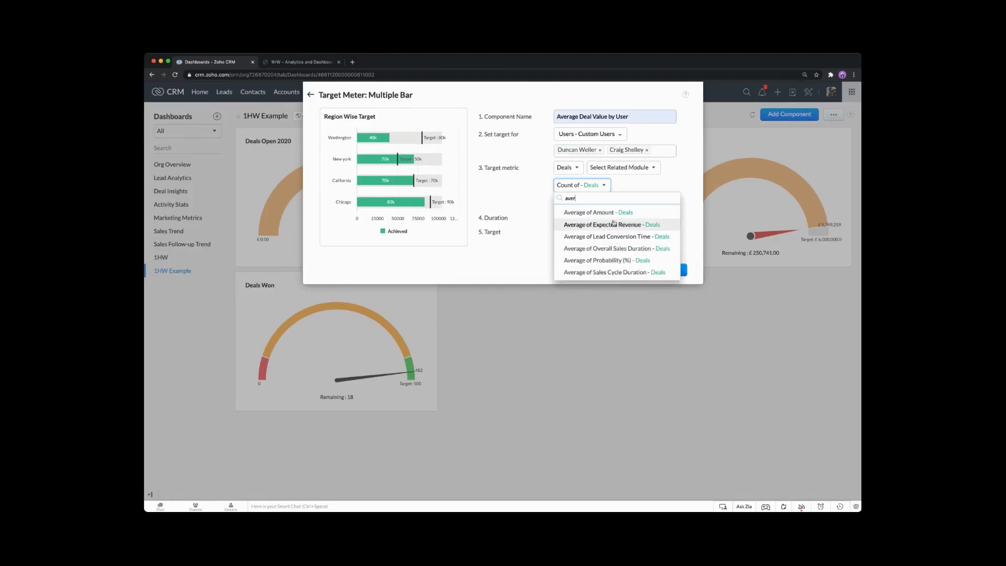
{"action": "left_click", "coordinate": [609, 213]}
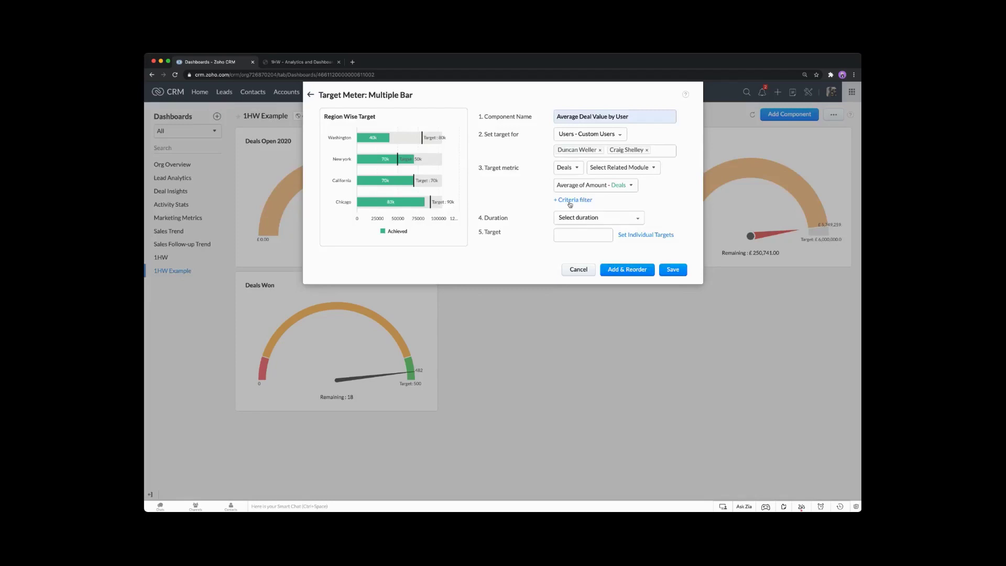
- Set the meter's duration to Closing Date within the last 1000 days
{"action": "left_click", "coordinate": [570, 219]}
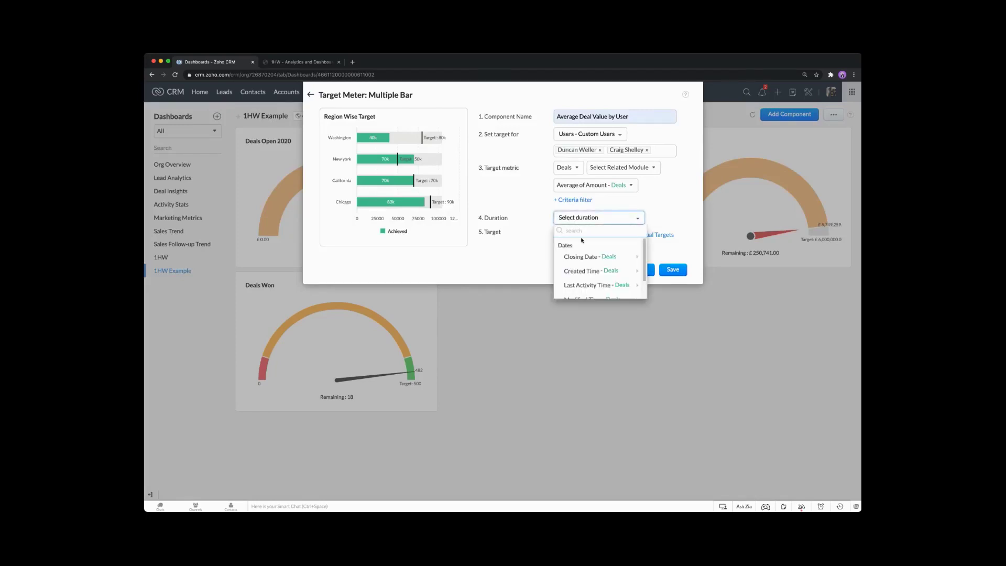
{"action": "mouse_move", "coordinate": [581, 258]}
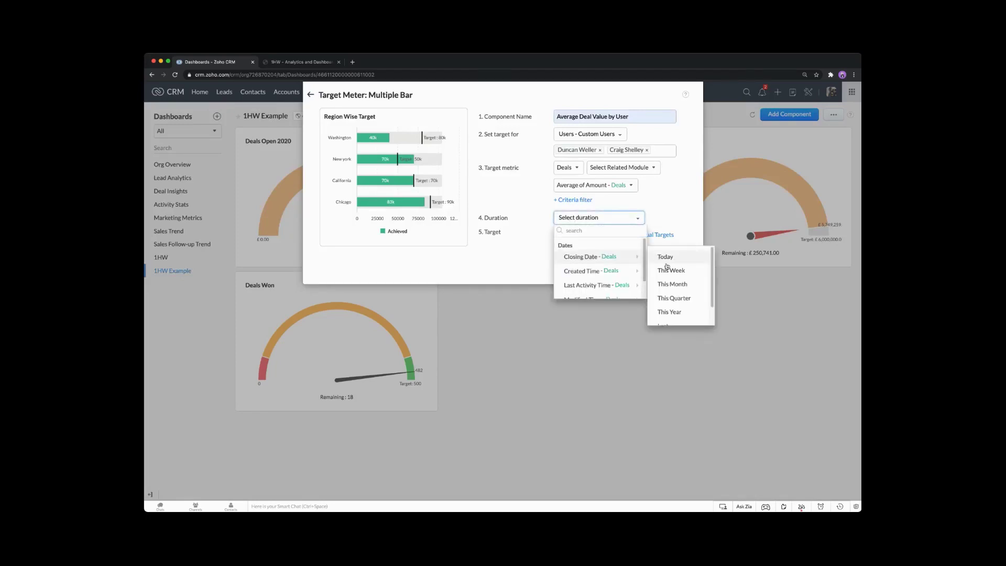
{"action": "scroll", "coordinate": [667, 270], "scroll_direction": "down", "scroll_amount": 2}
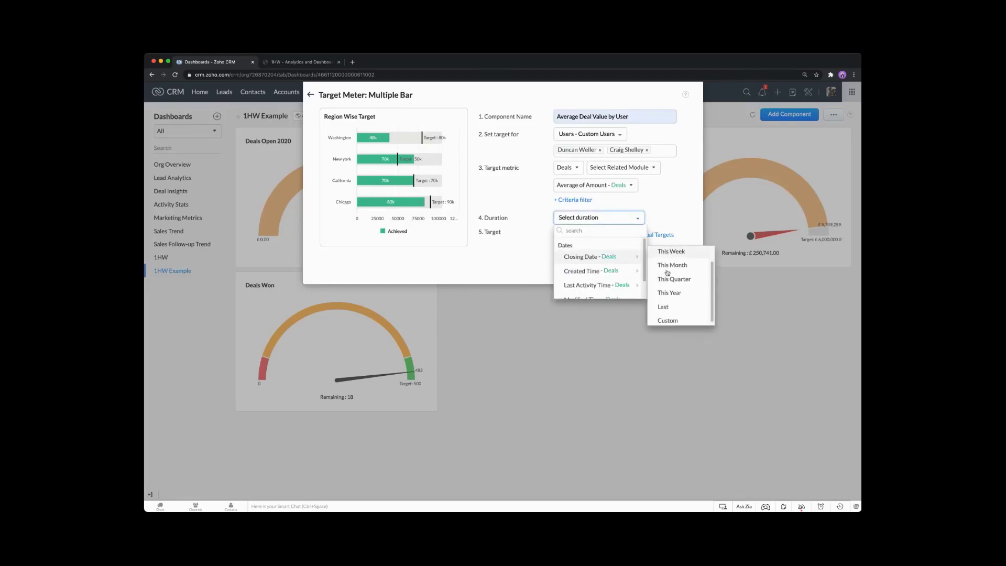
{"action": "left_click", "coordinate": [665, 306]}
{"action": "left_click", "coordinate": [588, 232]}
{"action": "type", "text": "1000"}
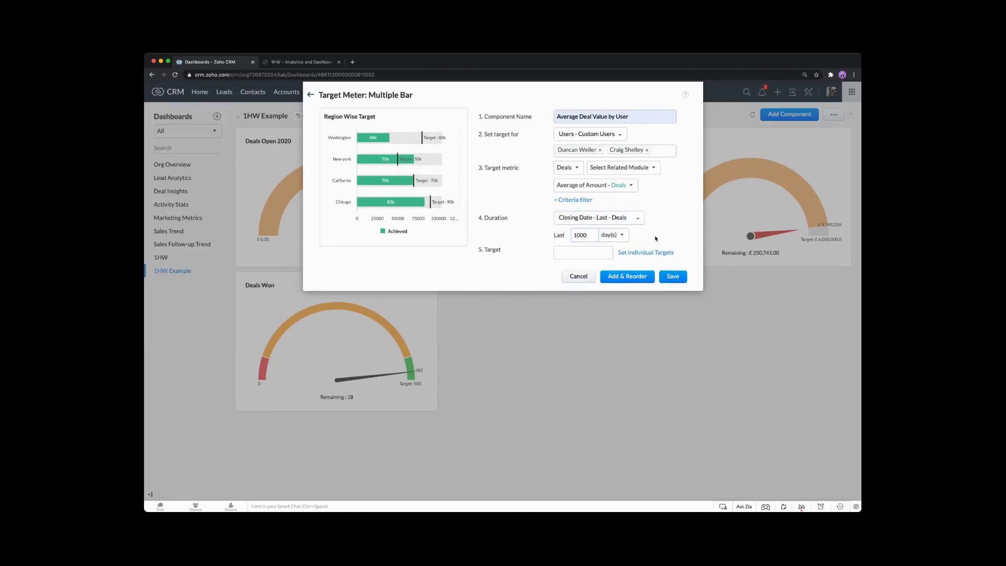
- Give both users a target of 3000000 and save the Average Deal Value by User meter to the dashboard
{"action": "left_click", "coordinate": [597, 253]}
{"action": "type", "text": "3000000"}
{"action": "left_click", "coordinate": [644, 252]}
{"action": "left_click", "coordinate": [671, 277]}
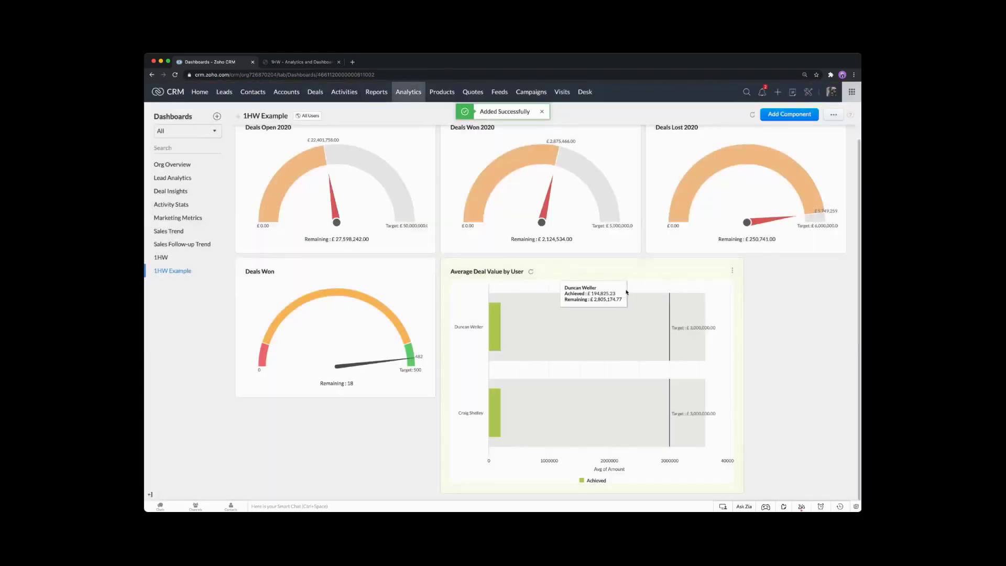
- Permanently delete the traffic-light Deals Won meter from the dashboard
{"action": "left_click", "coordinate": [424, 271]}
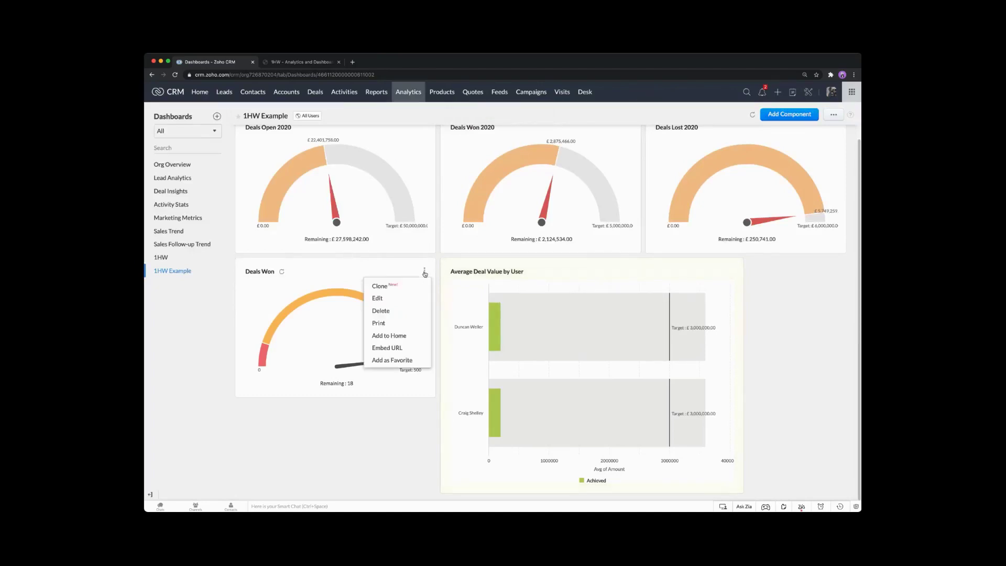
{"action": "left_click", "coordinate": [398, 311]}
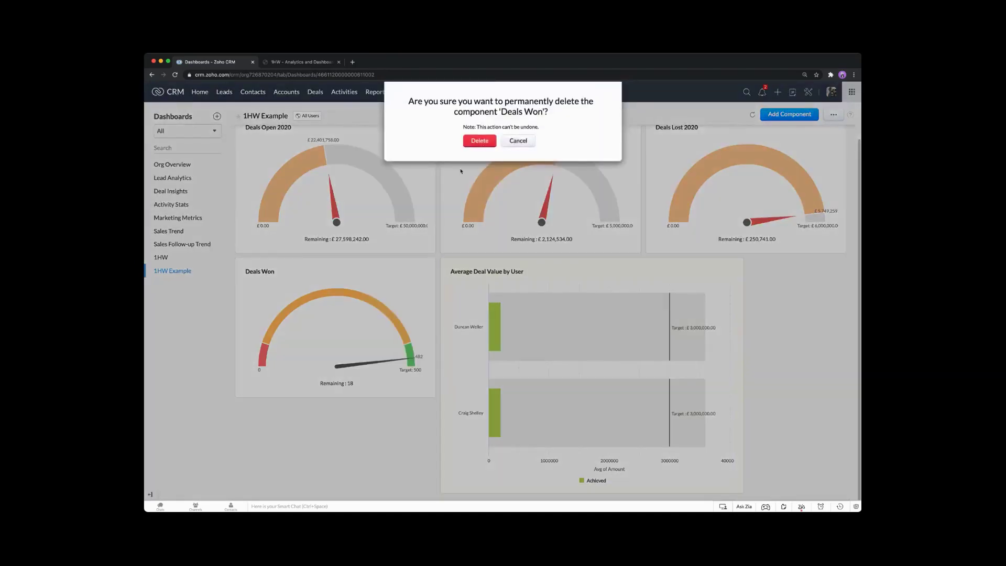
{"action": "left_click", "coordinate": [478, 141]}
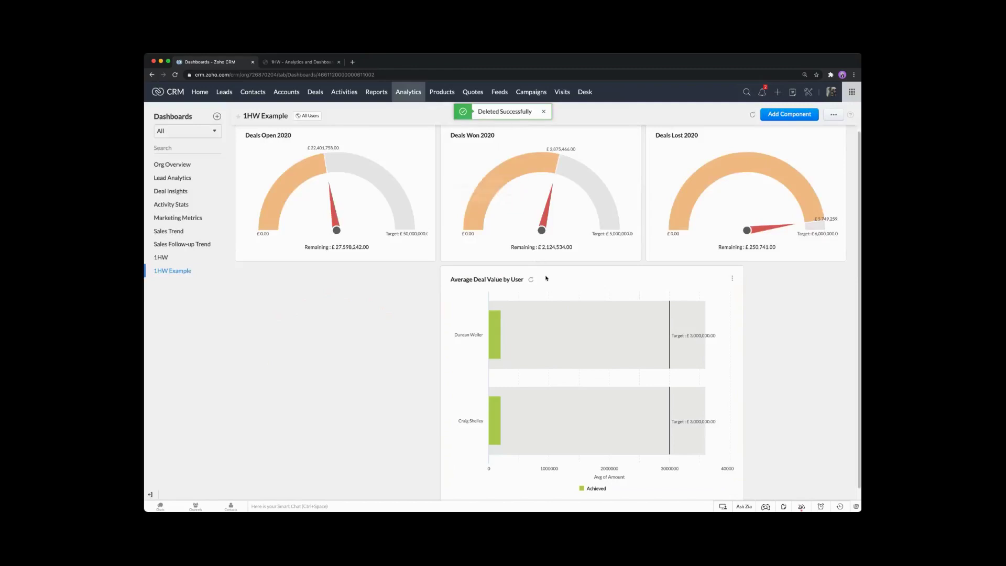
- Widen the Average Deal Value by User chart to span the full dashboard width beneath the three gauges and save the layout
{"action": "left_click", "coordinate": [833, 114]}
{"action": "left_click", "coordinate": [791, 130]}
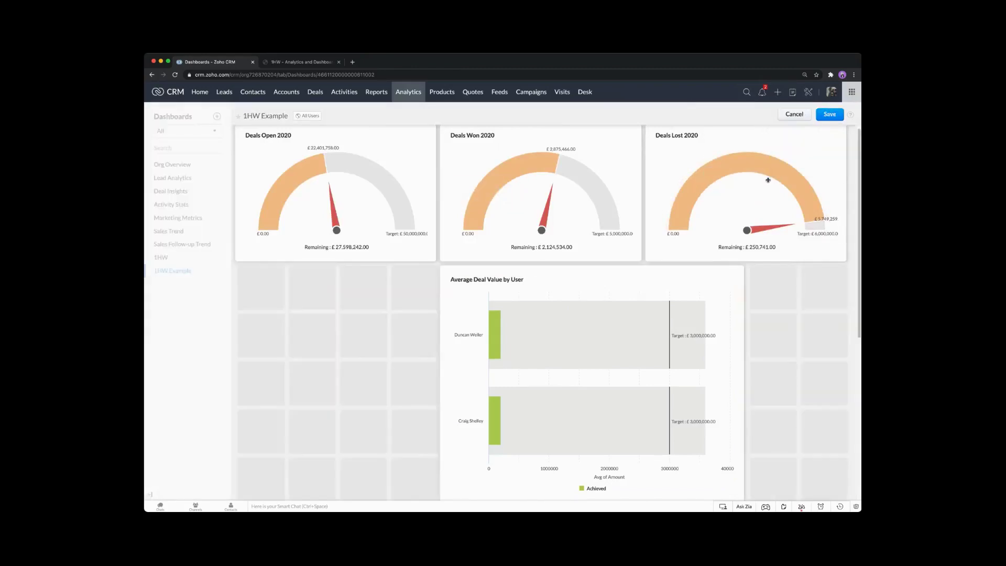
{"action": "left_click", "coordinate": [543, 296]}
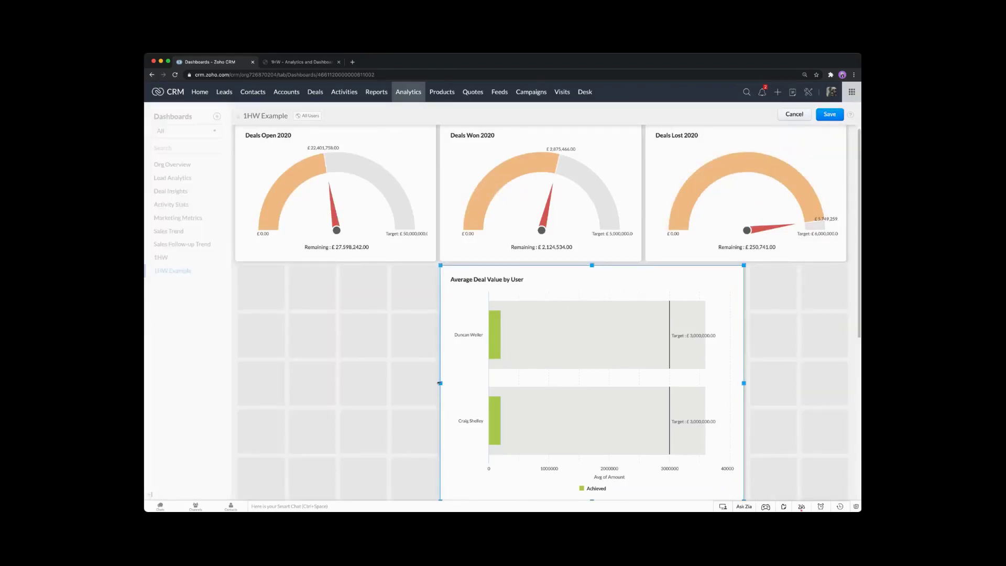
{"action": "left_click_drag", "start_coordinate": [439, 383], "coordinate": [235, 383]}
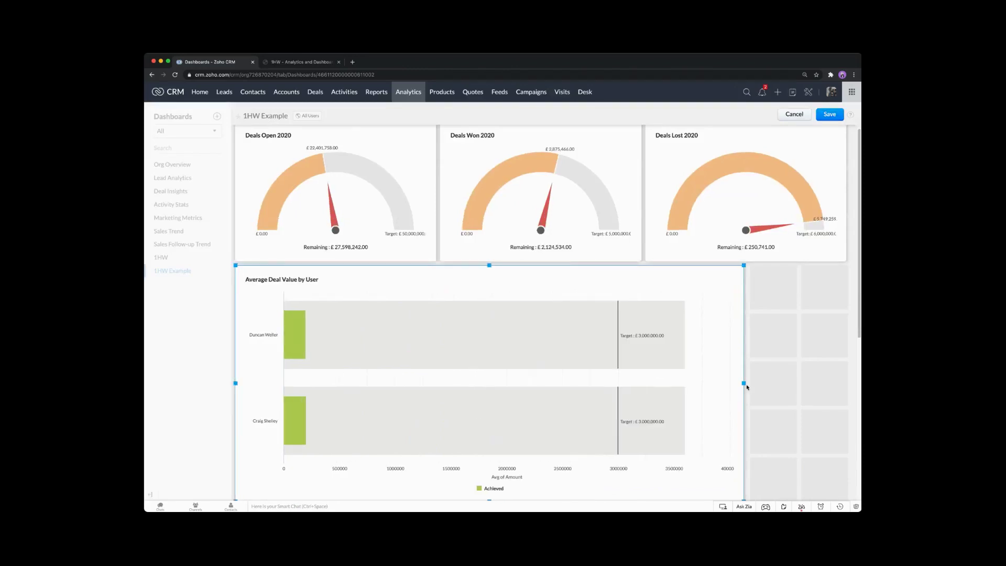
{"action": "left_click_drag", "start_coordinate": [743, 383], "coordinate": [846, 383]}
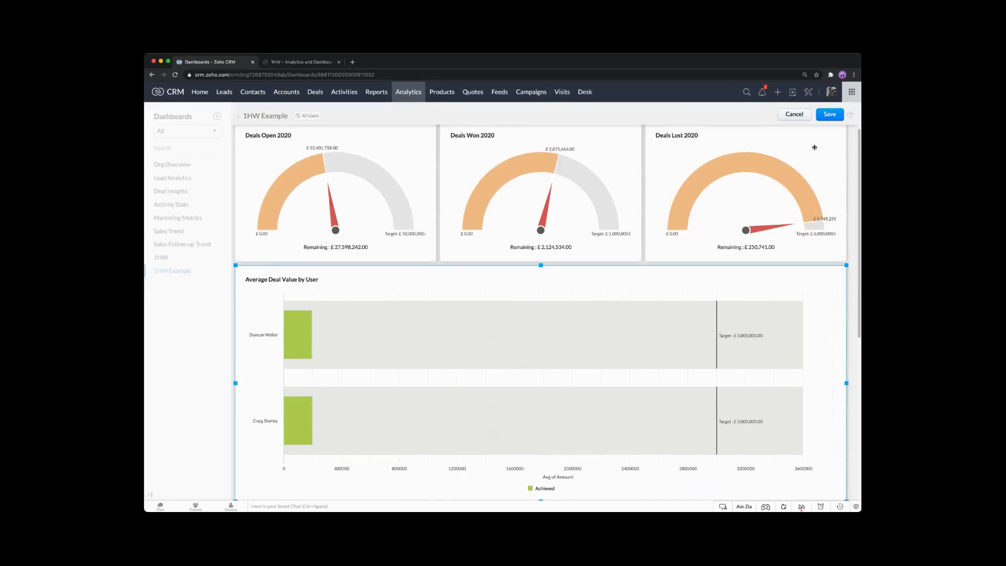
{"action": "left_click", "coordinate": [830, 117]}
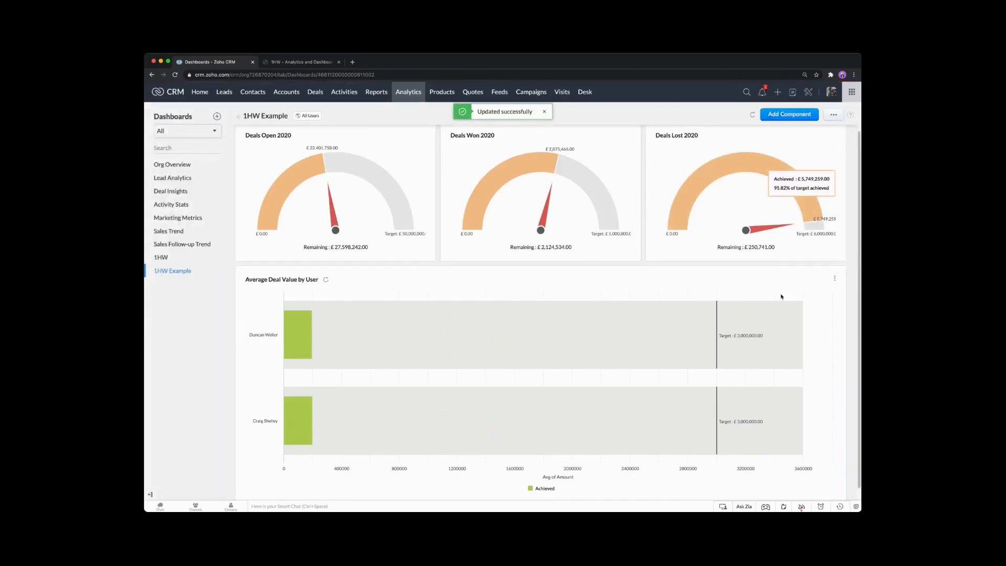
- Set the Average Deal Value by User meter's common target to 150000, save it and check both users' bars against the target
{"action": "left_click", "coordinate": [835, 278]}
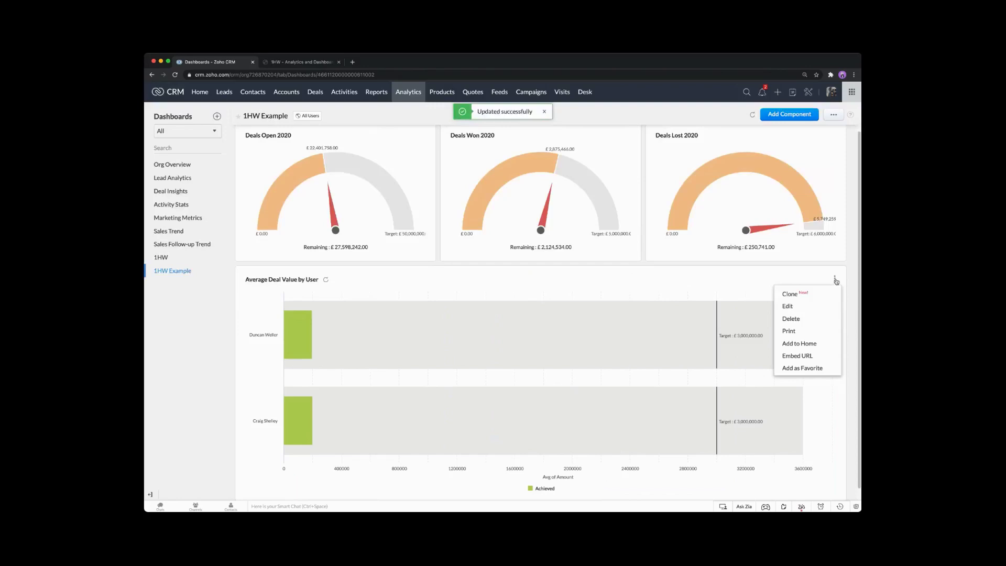
{"action": "left_click", "coordinate": [808, 307]}
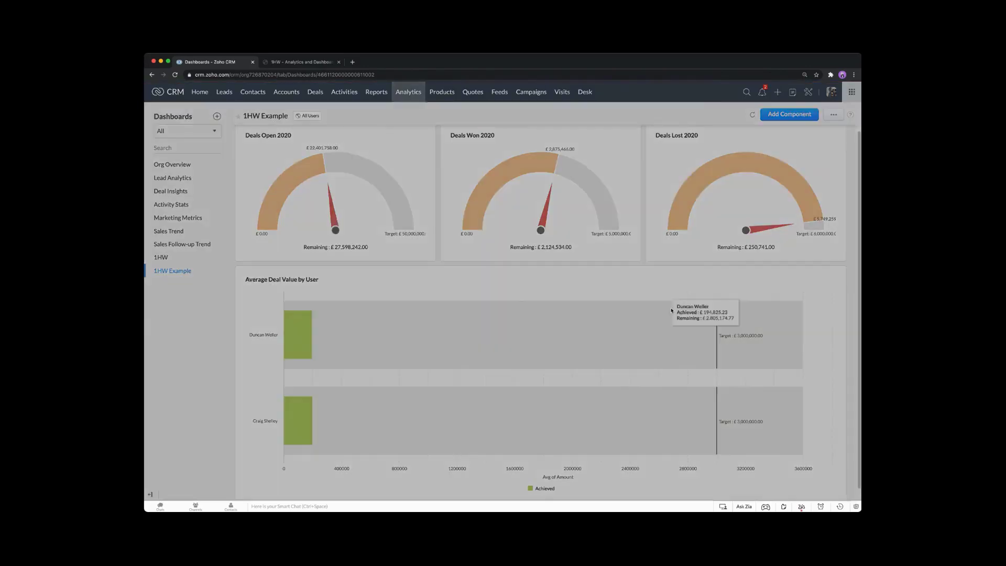
{"action": "left_click_drag", "start_coordinate": [594, 253], "coordinate": [548, 255]}
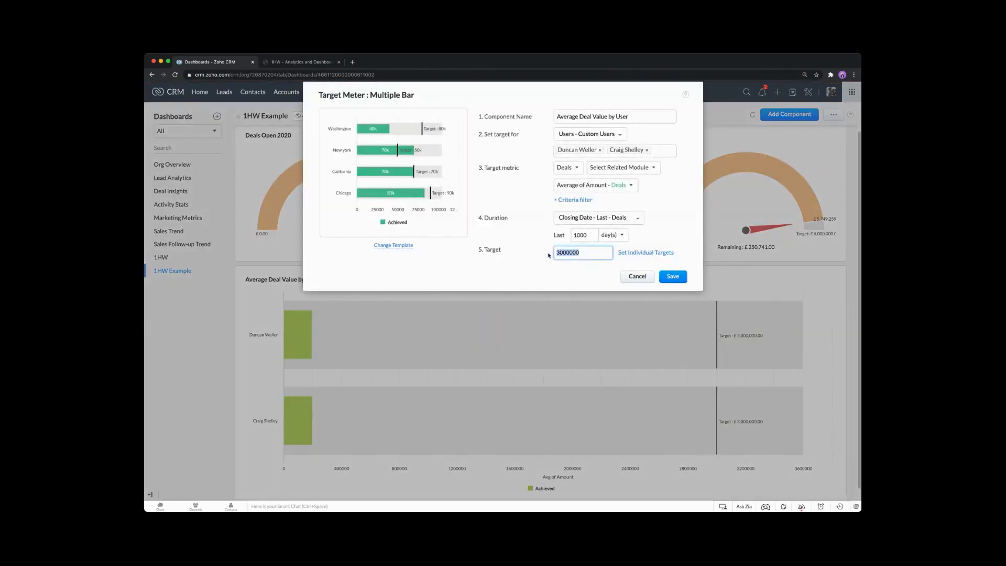
{"action": "type", "text": "150000"}
{"action": "left_click", "coordinate": [683, 279]}
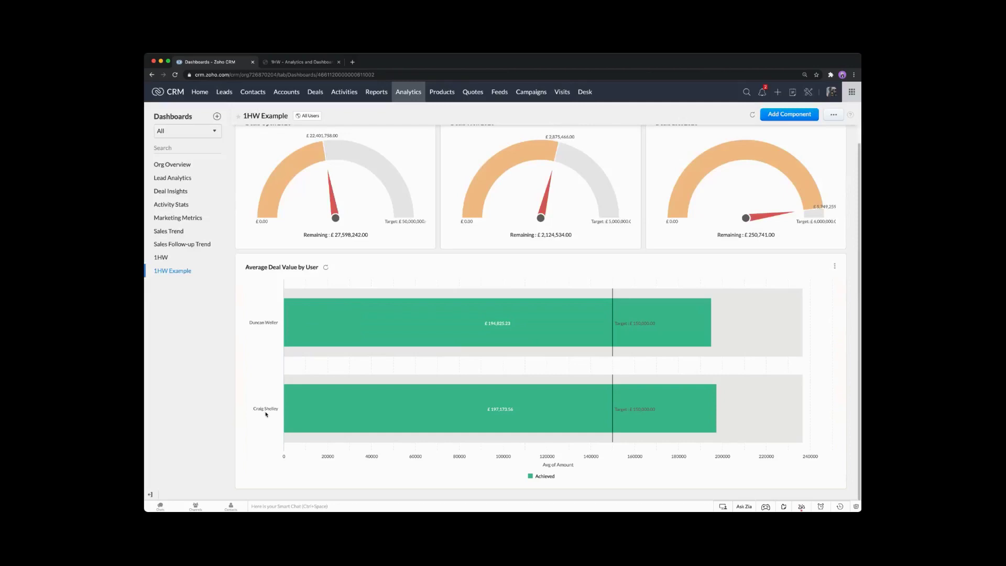
{"action": "mouse_move", "coordinate": [483, 334]}
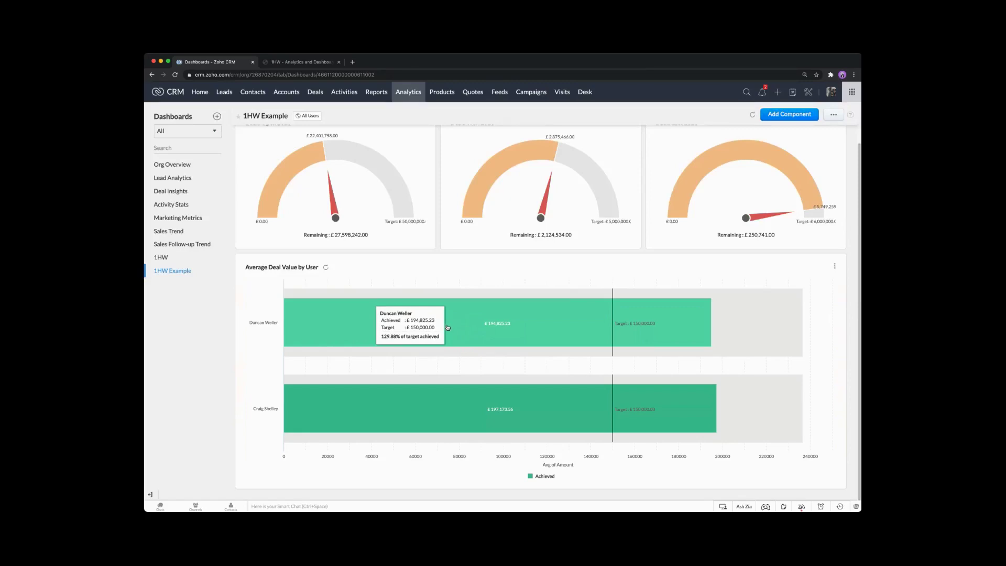
{"action": "mouse_move", "coordinate": [419, 416]}
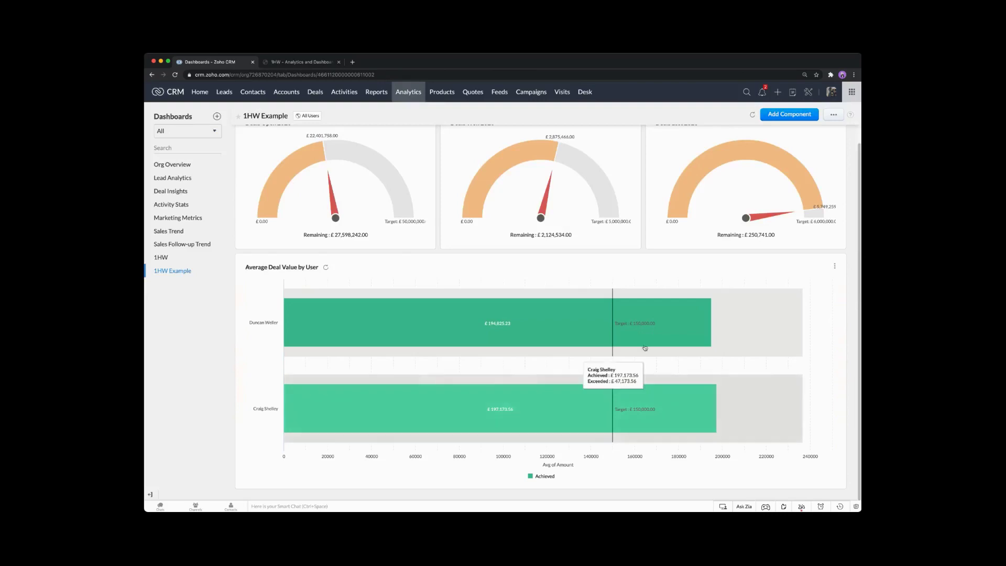
{"action": "mouse_move", "coordinate": [634, 344]}
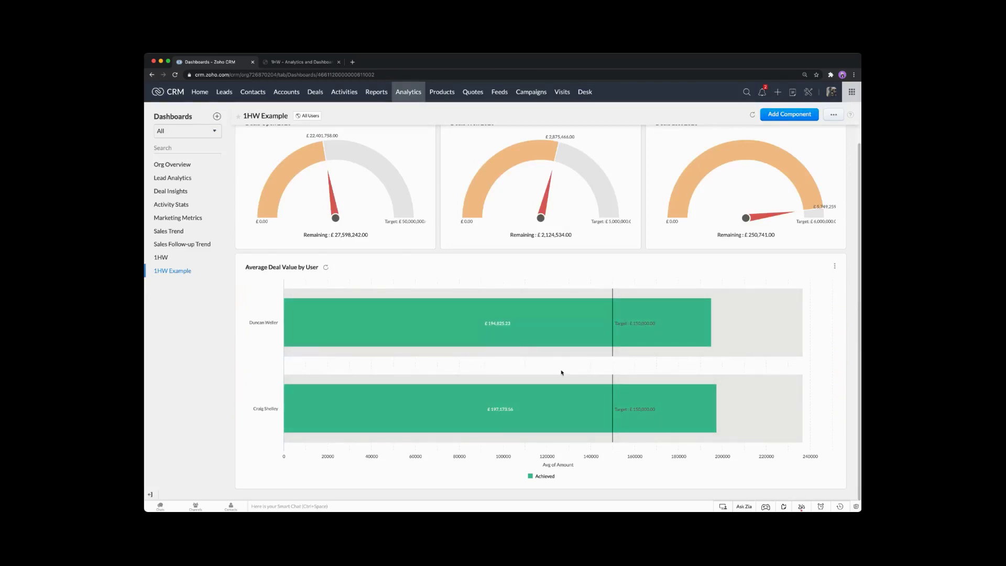
- Give the Average Deal Value by User meter individual targets of 200000 for the first user and 150000 for the second, and save
{"action": "left_click", "coordinate": [835, 268]}
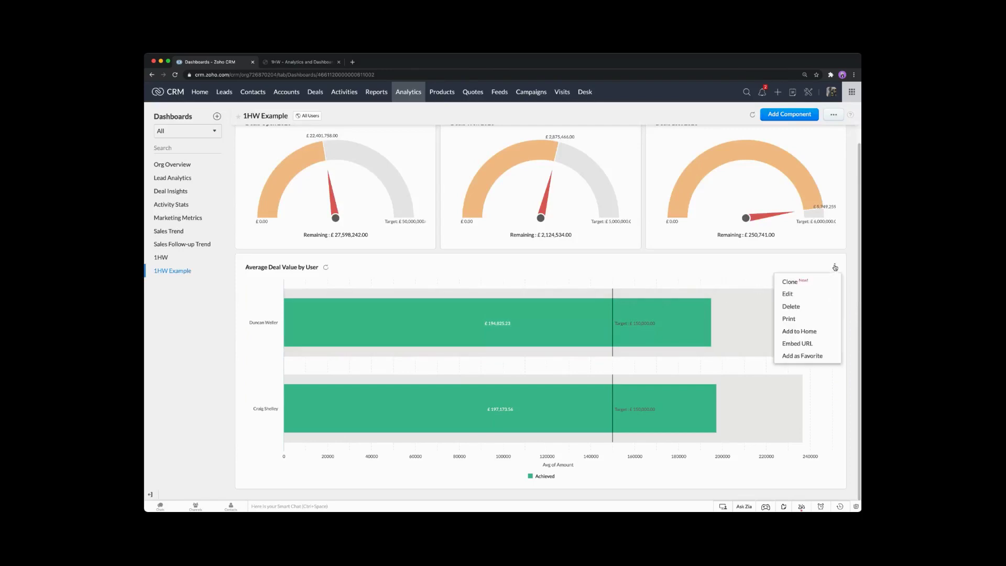
{"action": "left_click", "coordinate": [807, 293]}
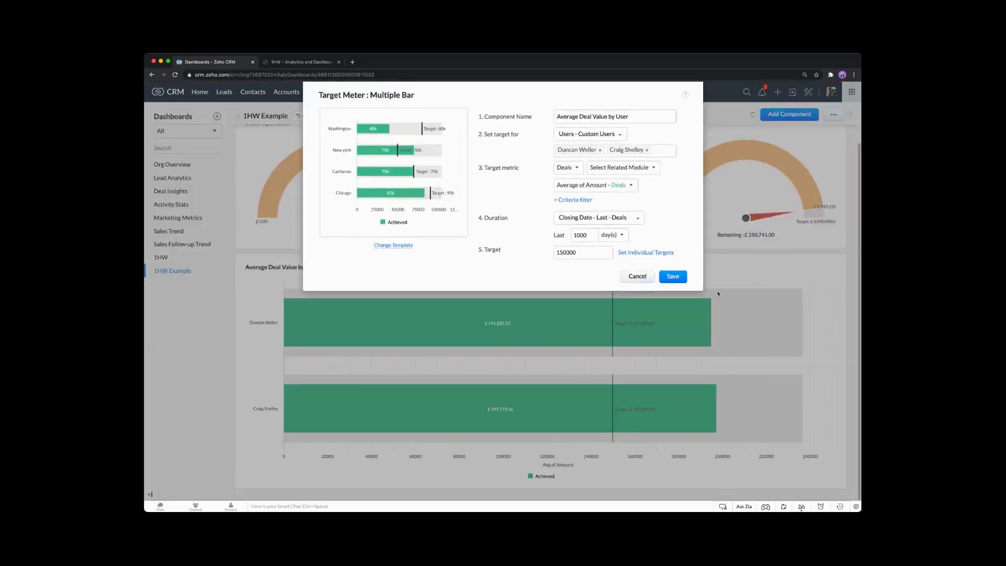
{"action": "left_click", "coordinate": [638, 253]}
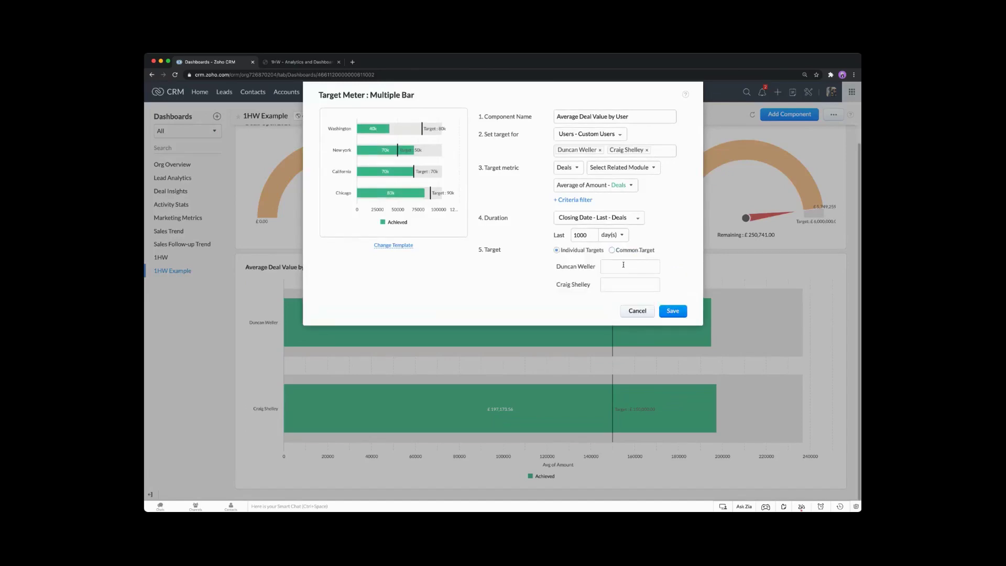
{"action": "type", "text": "200000"}
{"action": "left_click", "coordinate": [621, 284]}
{"action": "type", "text": "150000"}
{"action": "left_click", "coordinate": [672, 311]}
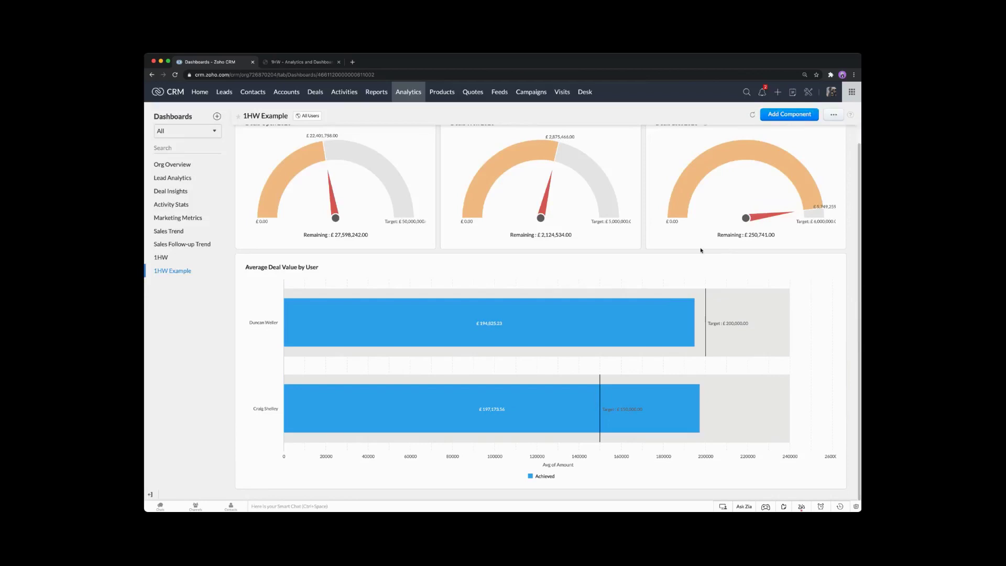
- Review the available target meter styles without adding one, and check the 1HW Plan slide in the webinar PDF
{"action": "left_click", "coordinate": [789, 114]}
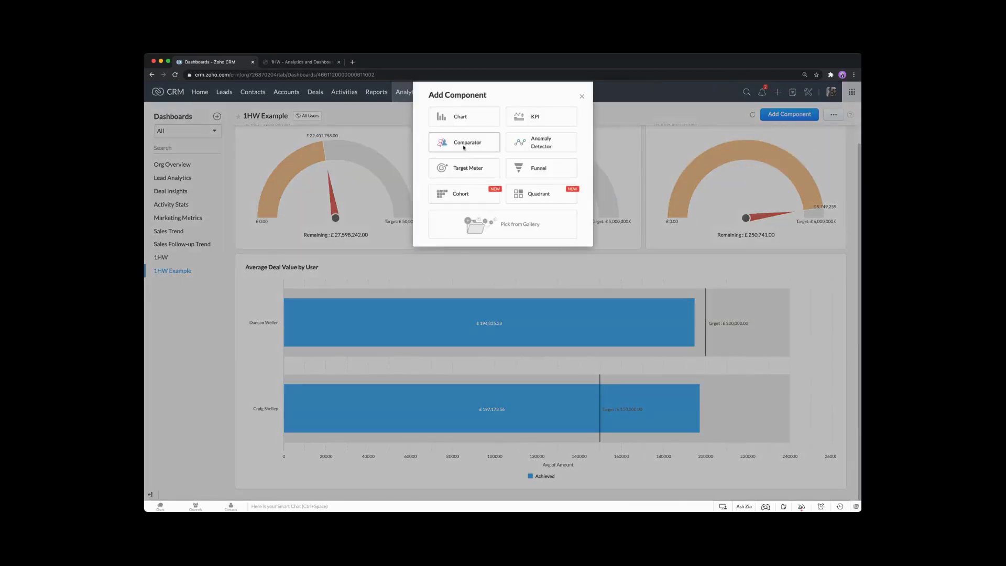
{"action": "left_click", "coordinate": [464, 167]}
{"action": "scroll", "coordinate": [498, 283], "scroll_direction": "down", "scroll_amount": 2}
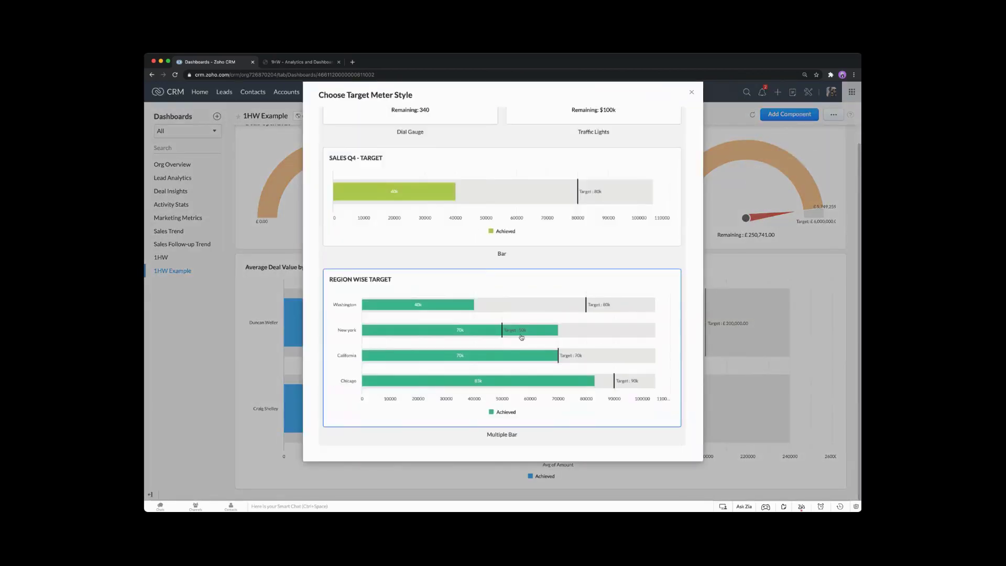
{"action": "scroll", "coordinate": [522, 337], "scroll_direction": "up", "scroll_amount": 2}
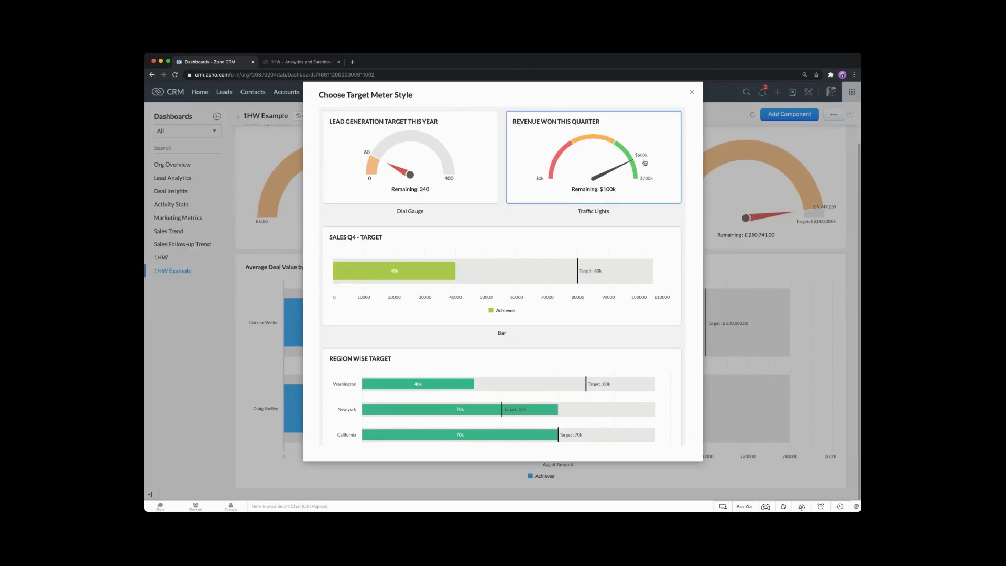
{"action": "left_click", "coordinate": [691, 94]}
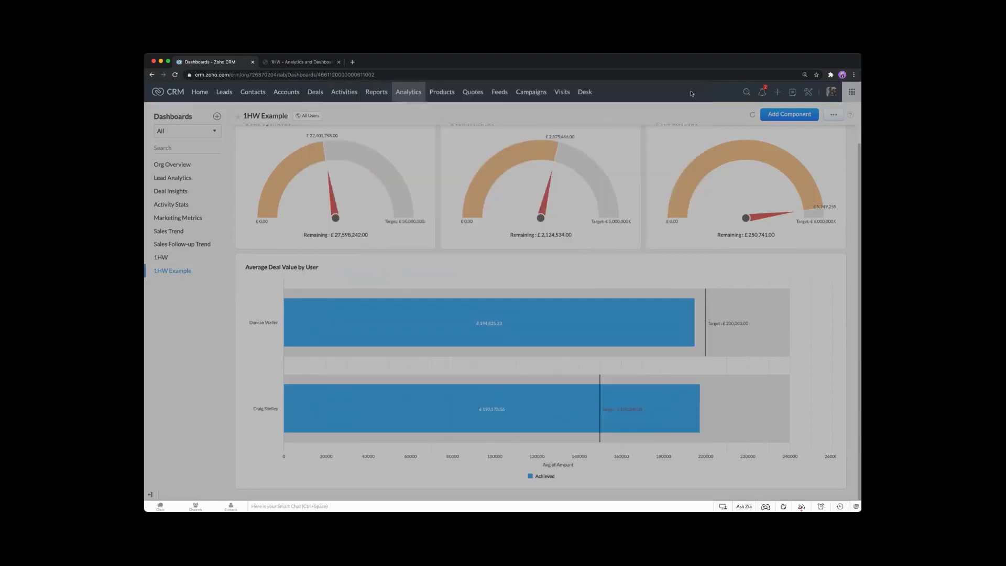
{"action": "left_click", "coordinate": [313, 62]}
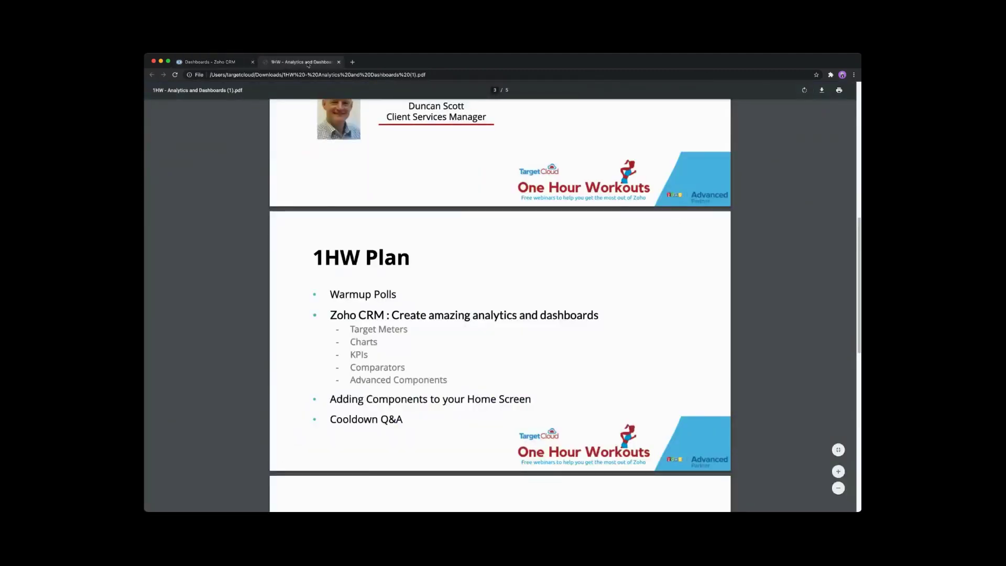
{"action": "left_click", "coordinate": [214, 63]}
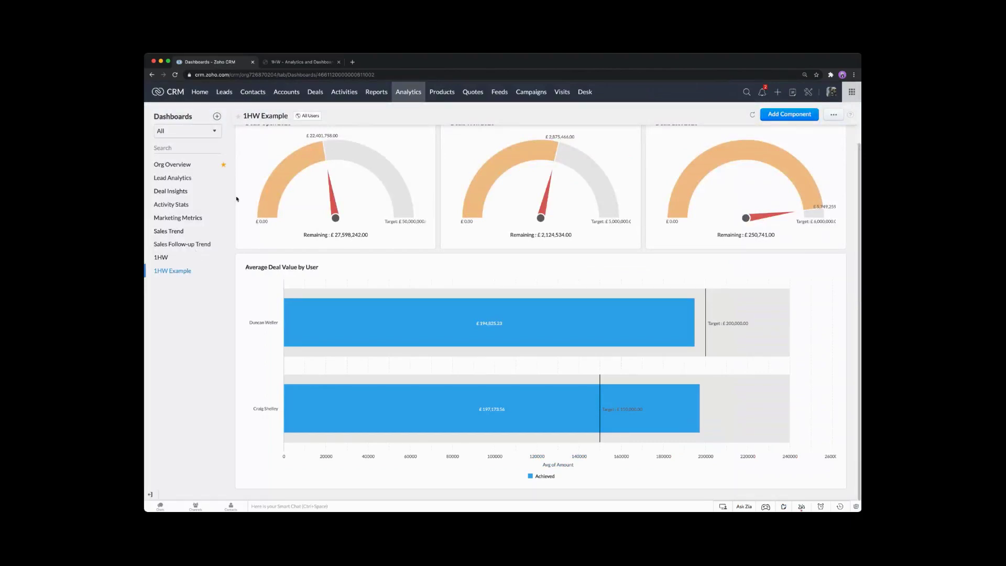
- Create a new dashboard named 1HW Charts and share it with All Users
{"action": "left_click", "coordinate": [216, 115]}
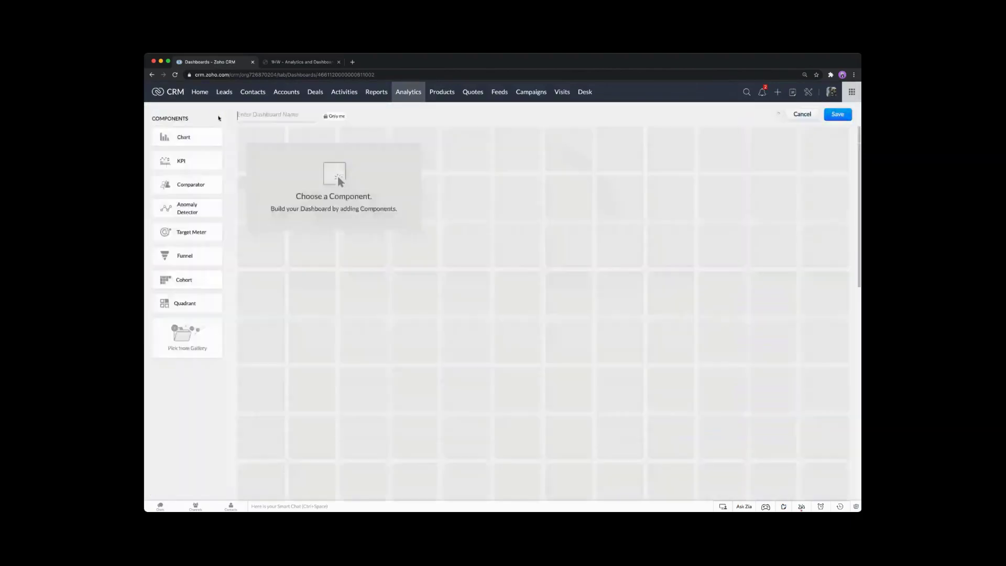
{"action": "type", "text": "1HW Charts"}
{"action": "left_click", "coordinate": [338, 117]}
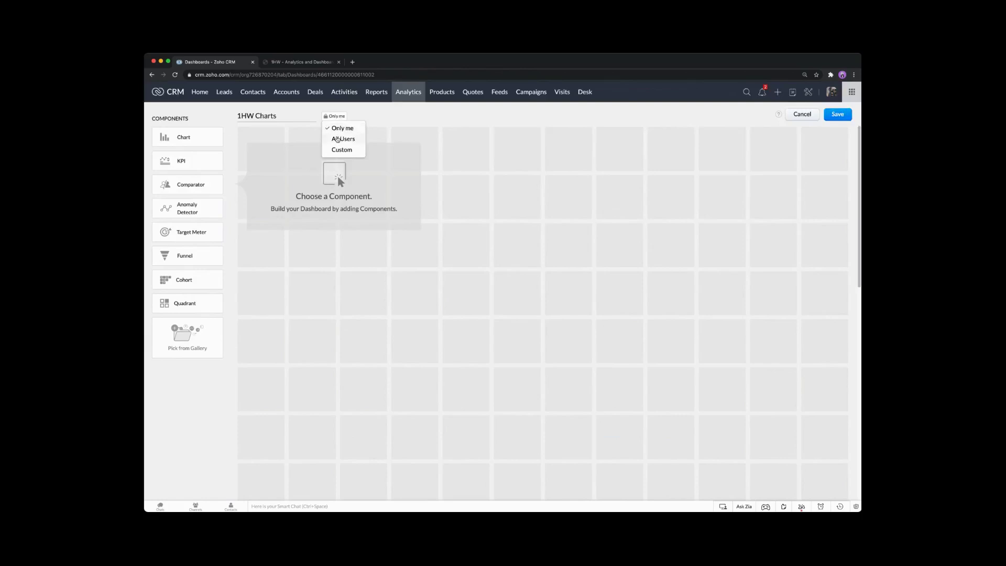
{"action": "left_click", "coordinate": [338, 139]}
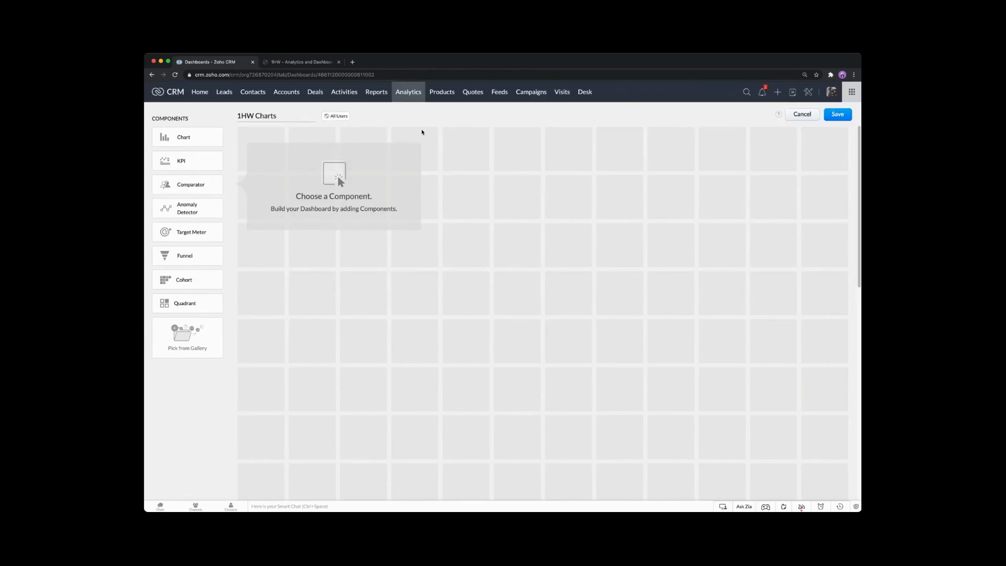
- Start a chart component from existing reports, based on the Pipeline by Stage report
{"action": "left_click", "coordinate": [198, 140]}
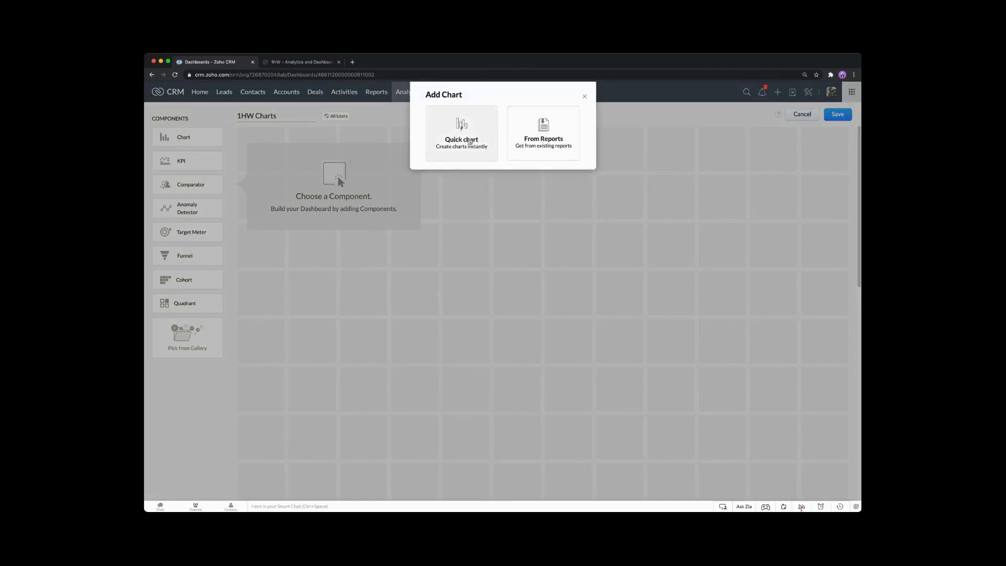
{"action": "left_click", "coordinate": [536, 144]}
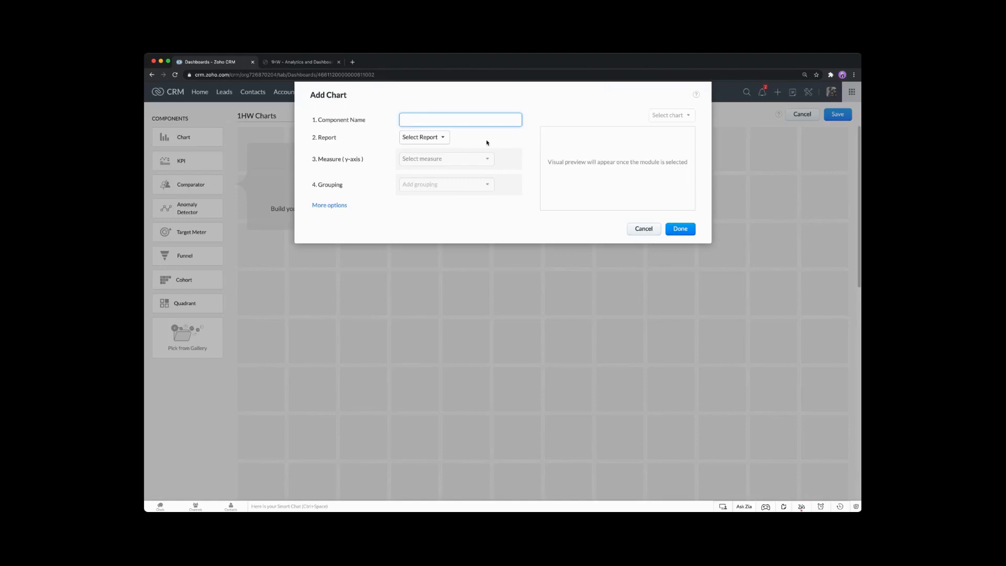
{"action": "left_click", "coordinate": [438, 139]}
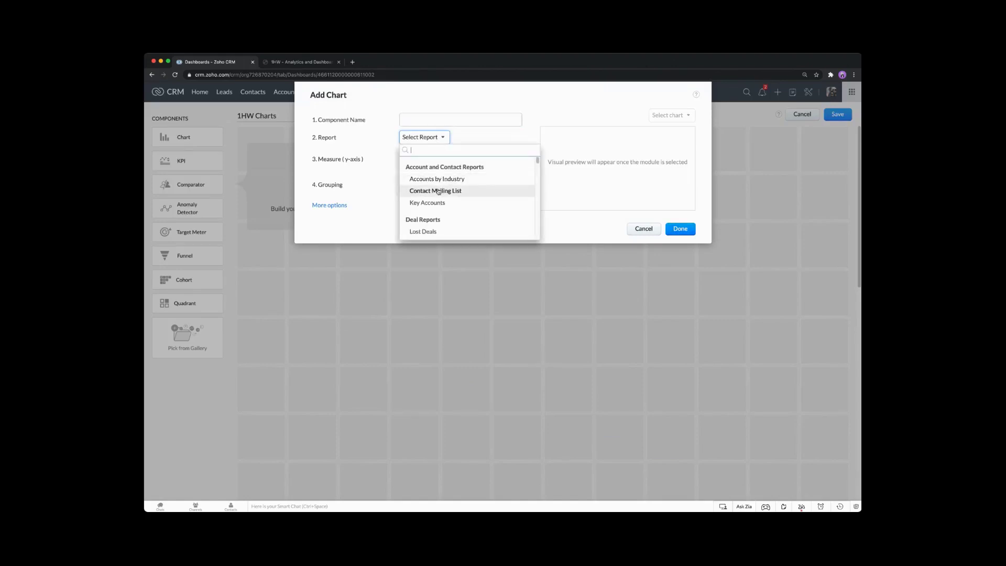
{"action": "scroll", "coordinate": [439, 192], "scroll_direction": "down", "scroll_amount": 2}
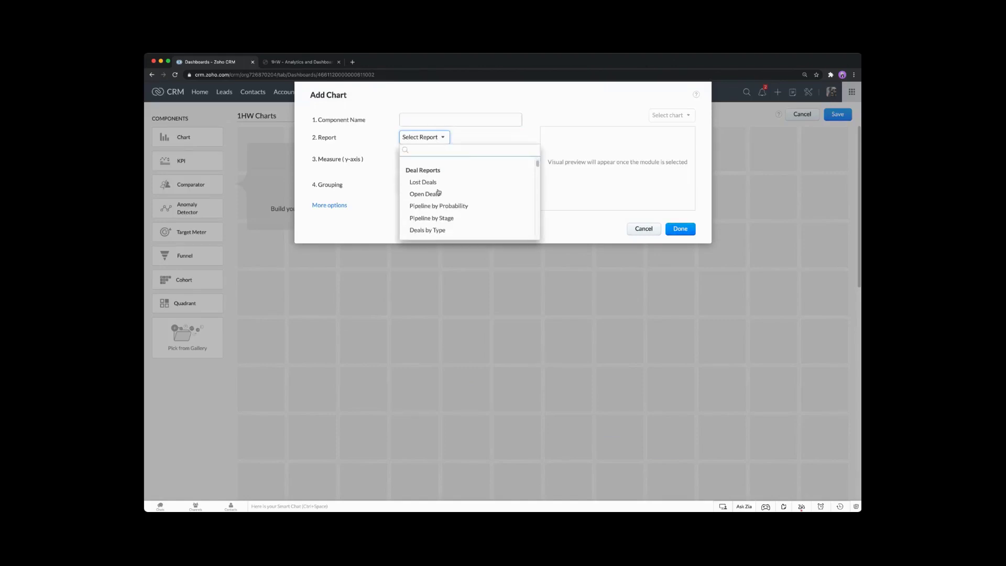
{"action": "left_click", "coordinate": [442, 217]}
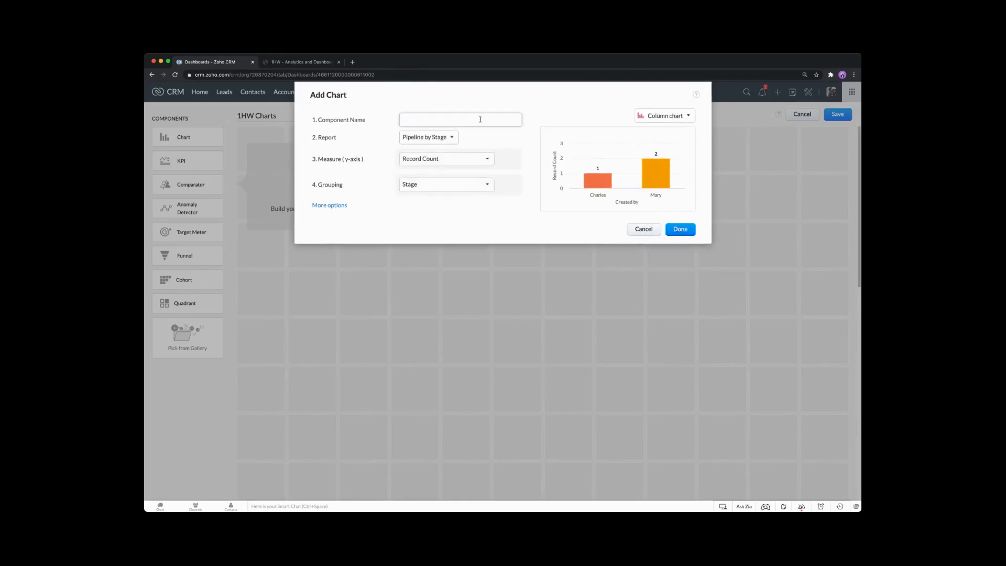
- Make the chart a Funnel chart, name it Pipeline by Stage and add it to the dashboard
{"action": "left_click", "coordinate": [661, 115]}
{"action": "scroll", "coordinate": [670, 188], "scroll_direction": "down", "scroll_amount": 2}
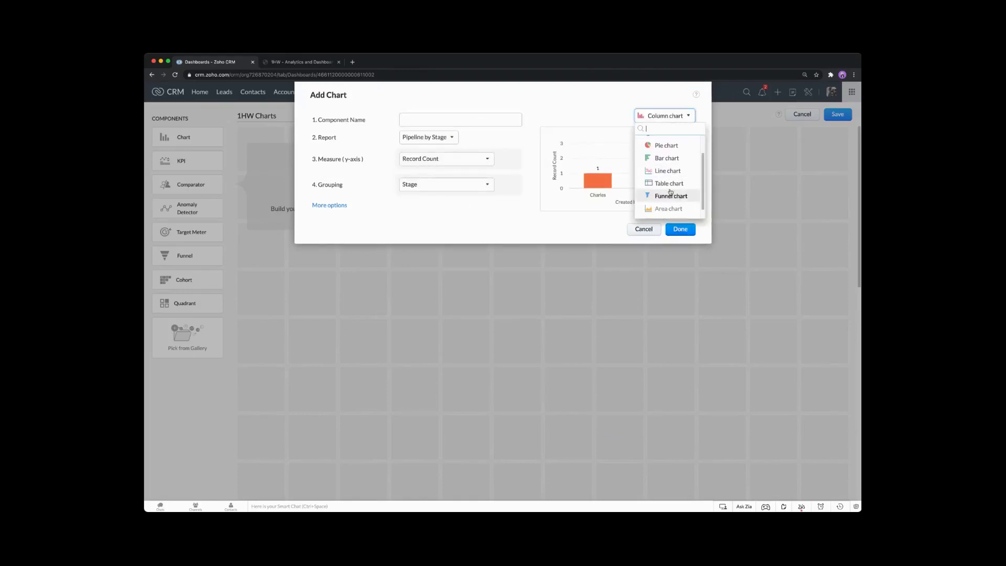
{"action": "left_click", "coordinate": [670, 195]}
{"action": "left_click", "coordinate": [456, 122]}
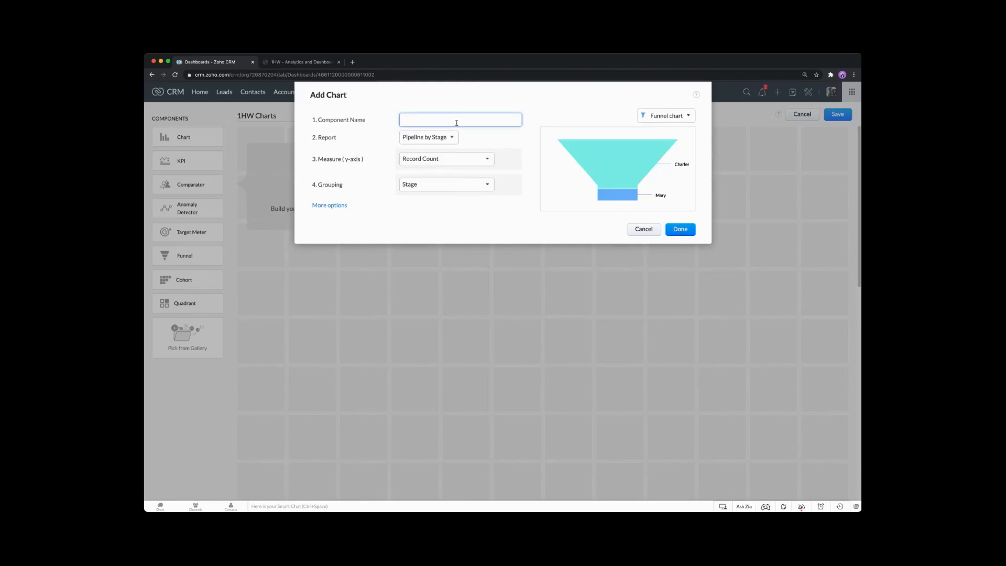
{"action": "type", "text": "Pipeline by Stage"}
{"action": "left_click", "coordinate": [678, 230]}
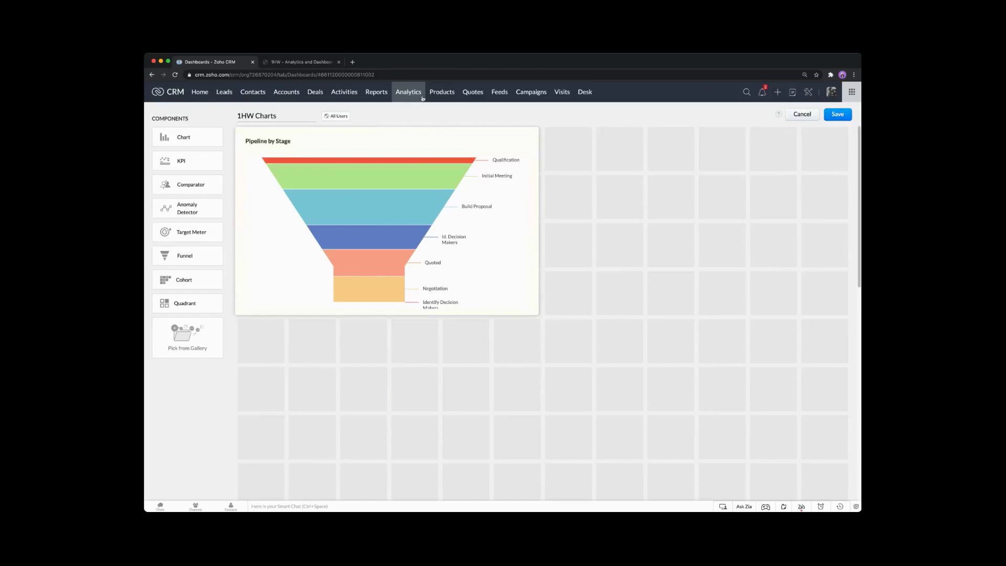
- Open Reports in a separate browser tab, search all reports for "pipeline" and open the Pipeline by Stage report
{"action": "left_click", "coordinate": [375, 98]}
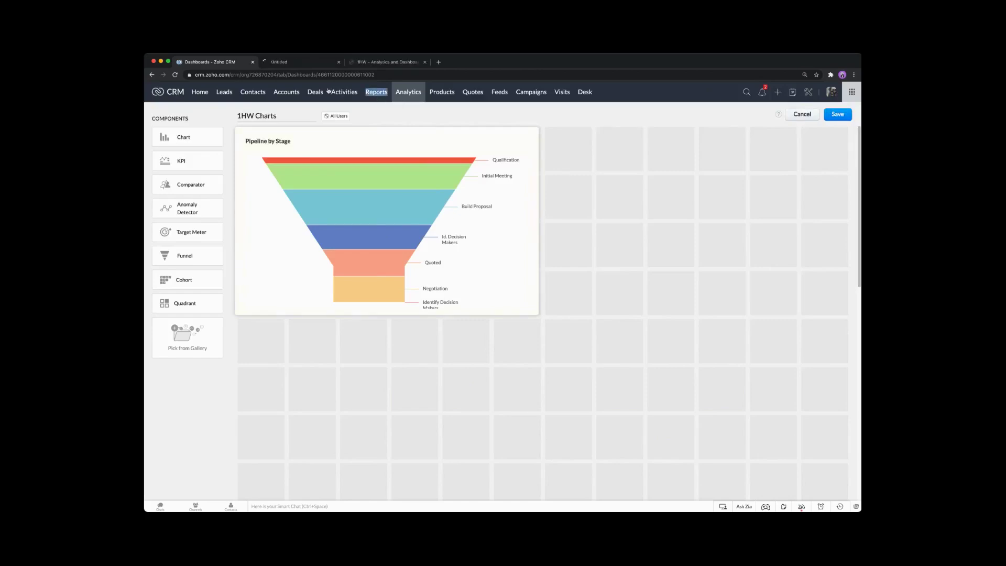
{"action": "left_click", "coordinate": [295, 66]}
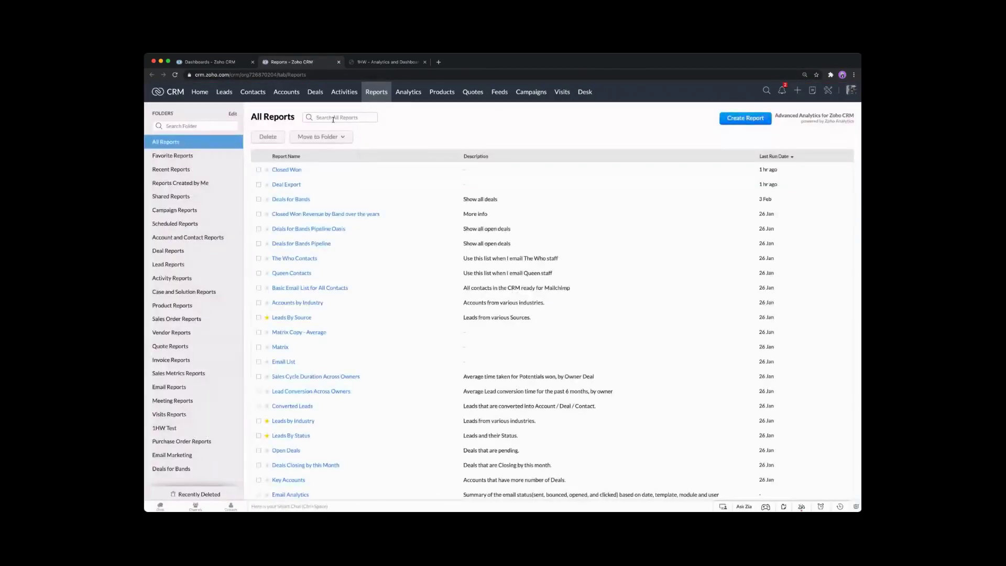
{"action": "type", "text": "pipeline"}
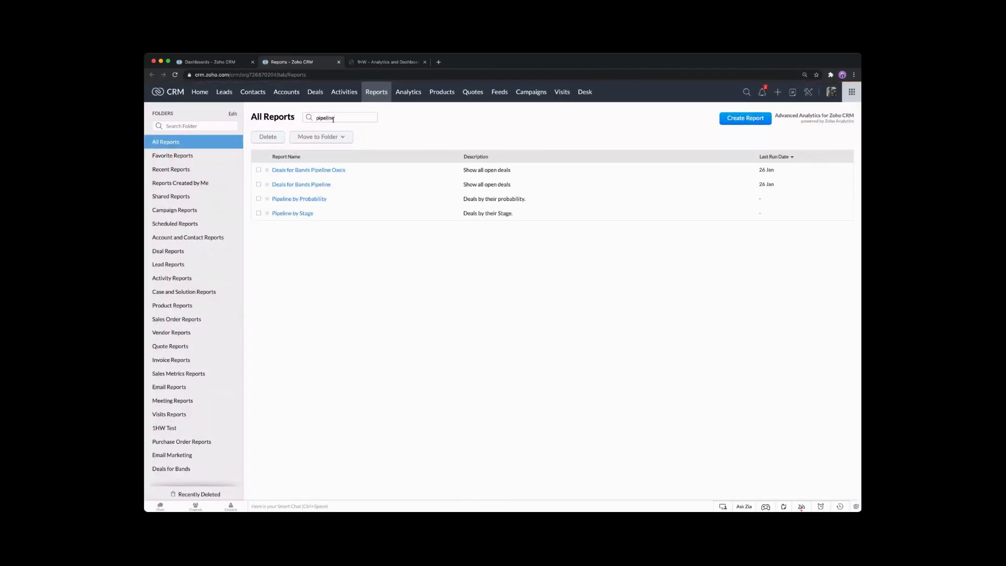
{"action": "left_click", "coordinate": [302, 213]}
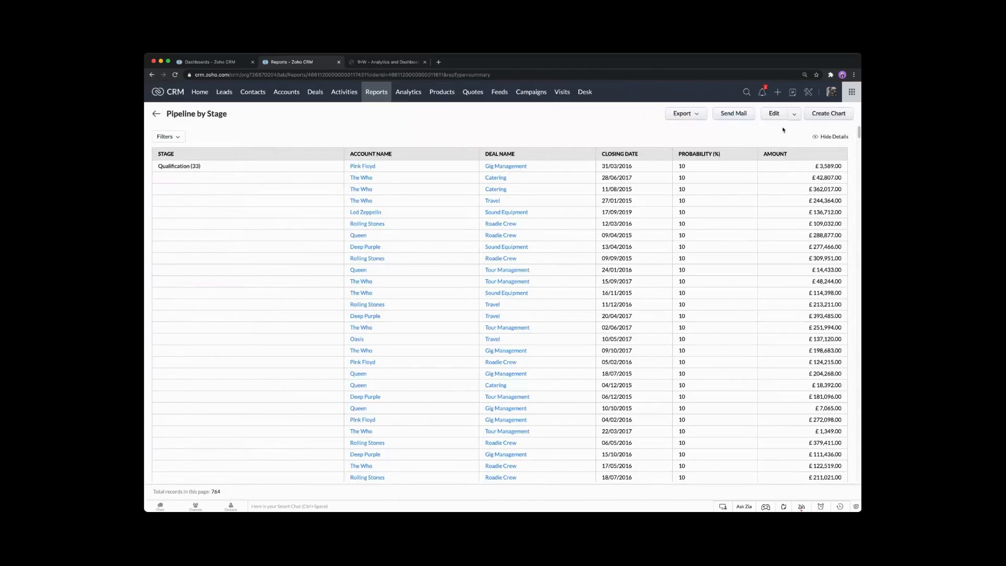
- Create and save a Funnel chart of Record Count by Stage in the Pipeline by Stage report
{"action": "left_click", "coordinate": [826, 113]}
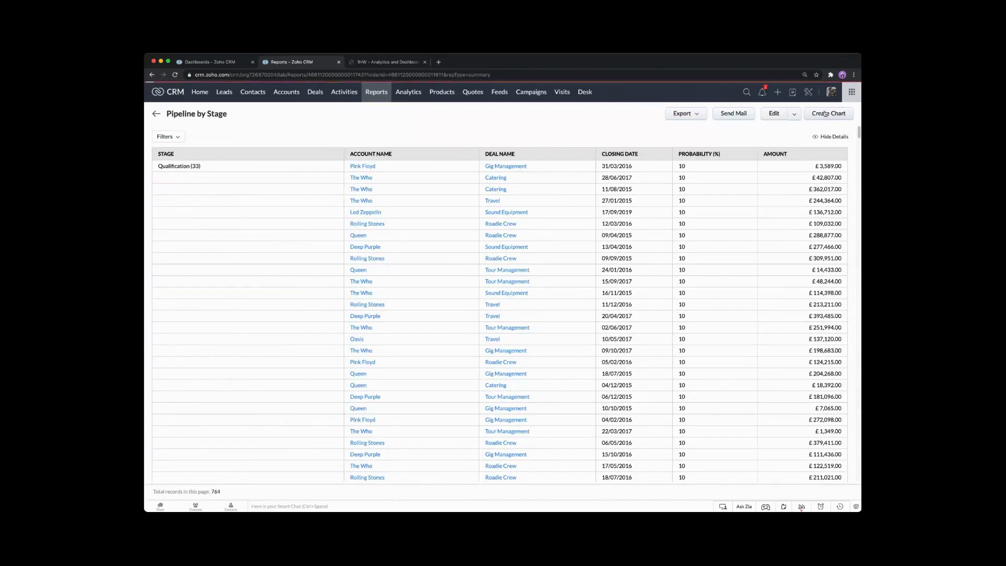
{"action": "left_click", "coordinate": [350, 191]}
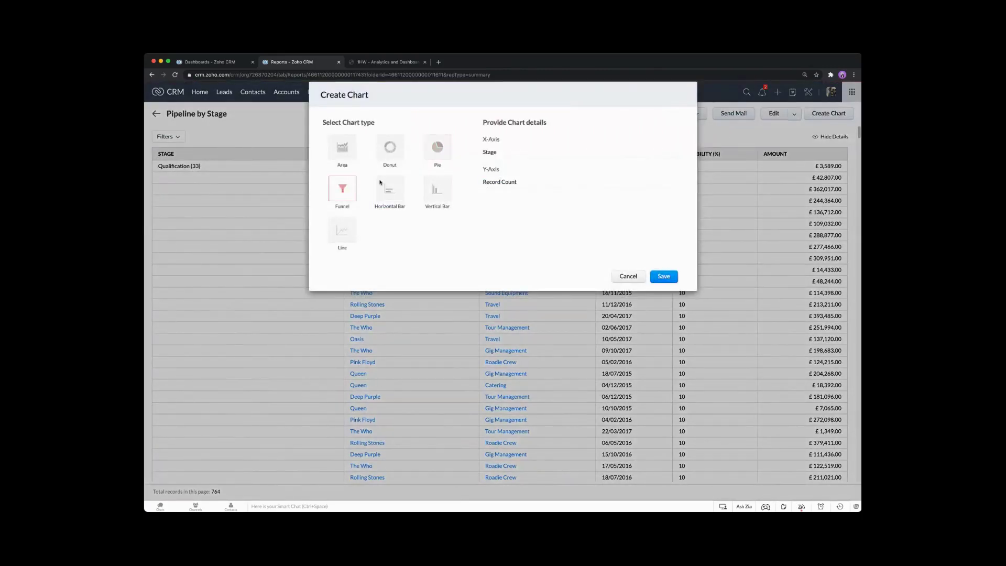
{"action": "left_click", "coordinate": [663, 278]}
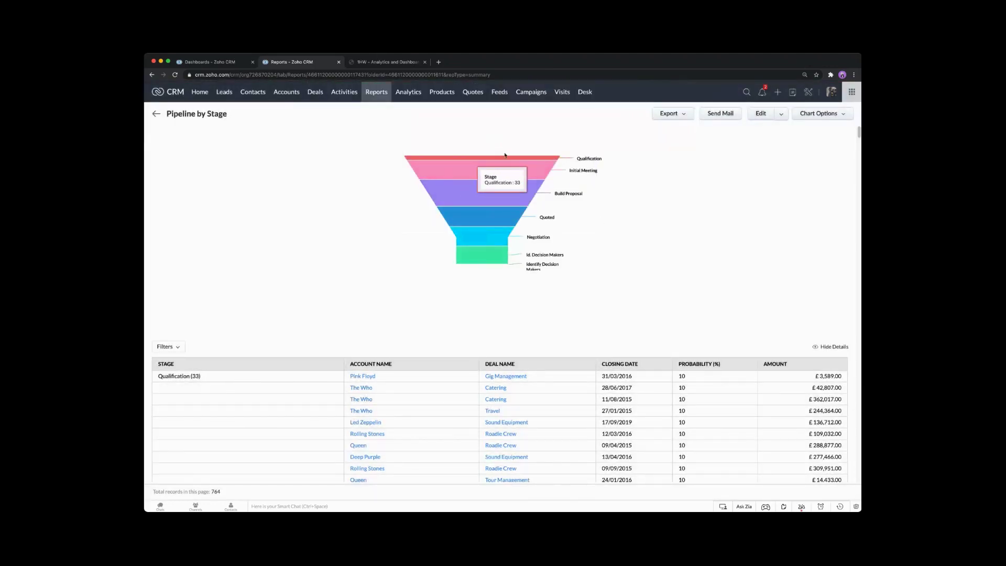
- Return to the dashboard being edited in the other browser tab and delete its Pipeline by Stage chart
{"action": "left_click", "coordinate": [227, 62]}
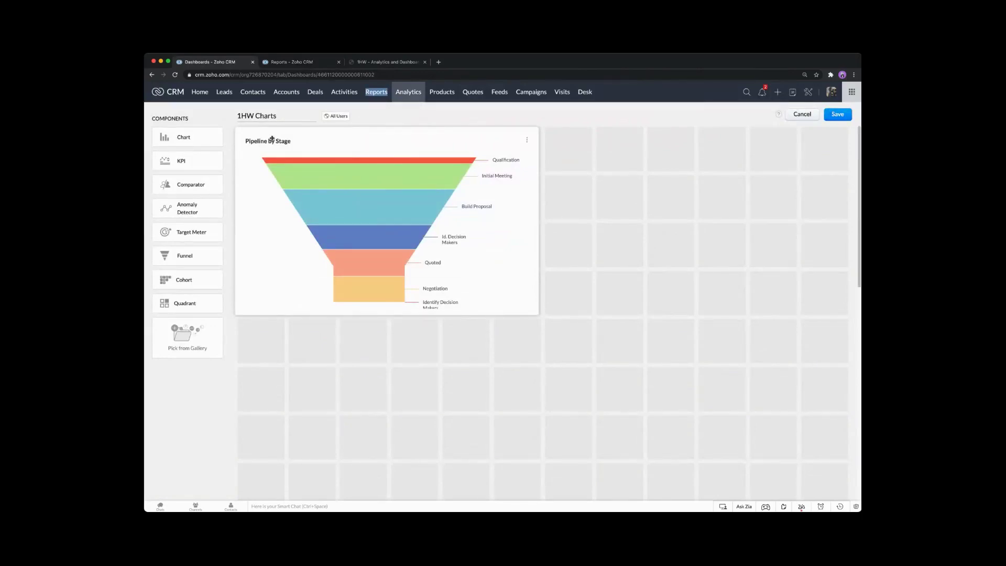
{"action": "left_click", "coordinate": [527, 141]}
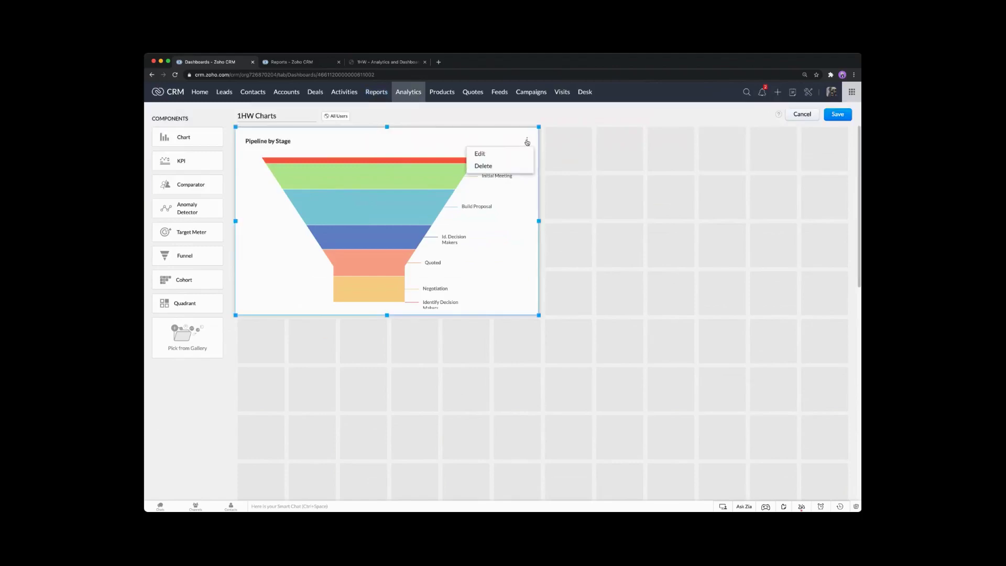
{"action": "left_click", "coordinate": [502, 166]}
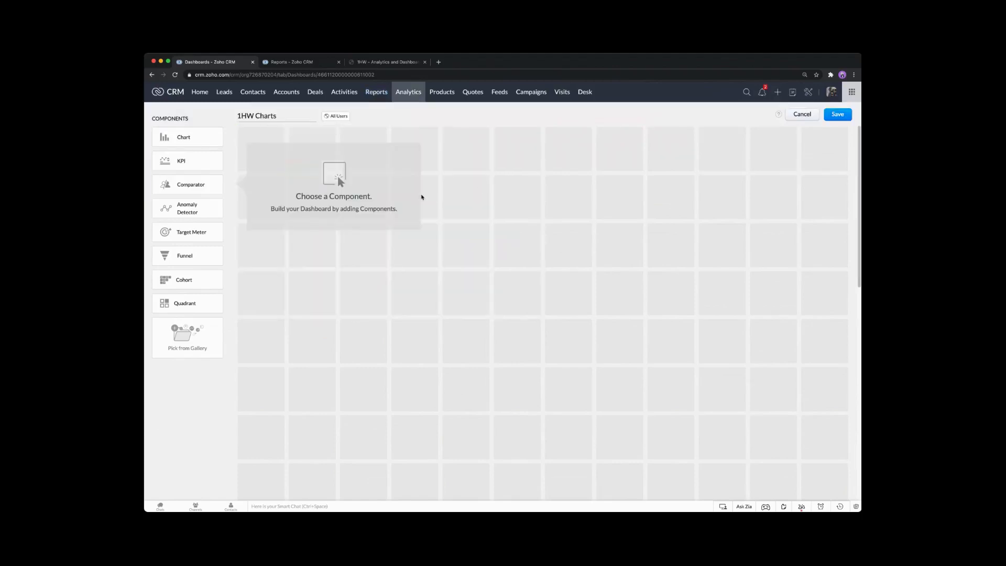
- Start a quick chart component named Won Deals by Date, based on the Deals module
{"action": "left_click", "coordinate": [190, 137]}
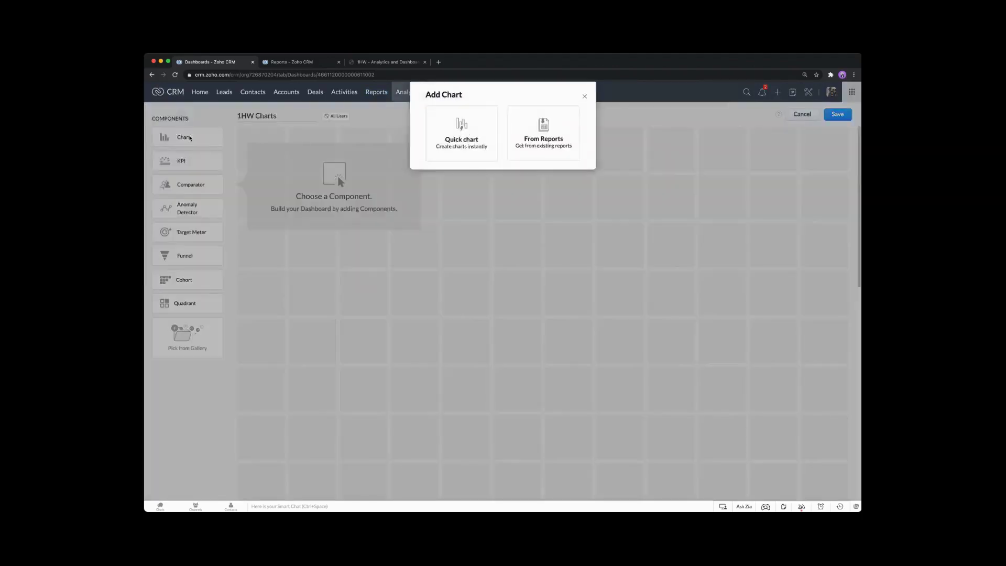
{"action": "left_click", "coordinate": [461, 137]}
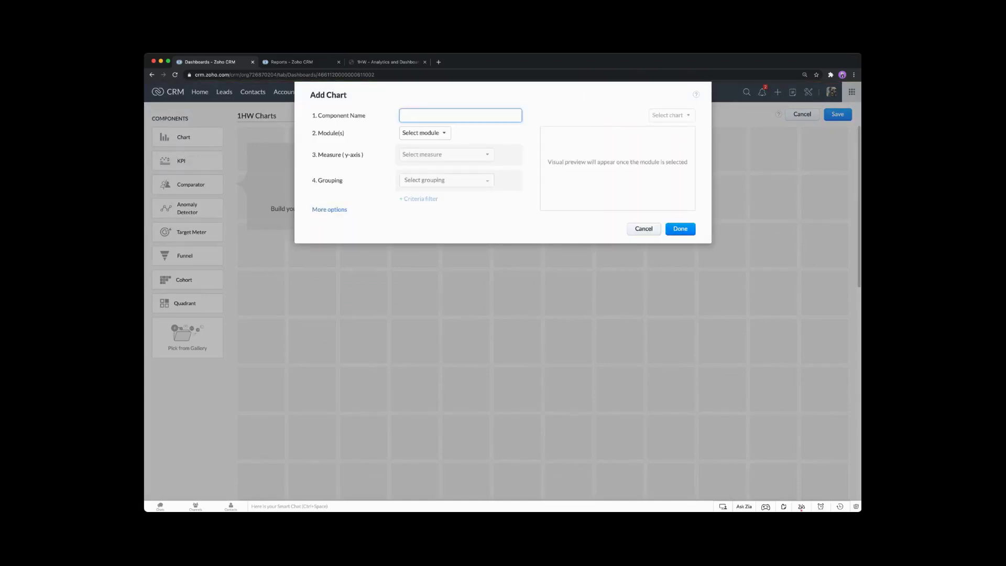
{"action": "key", "text": "super+Tab"}
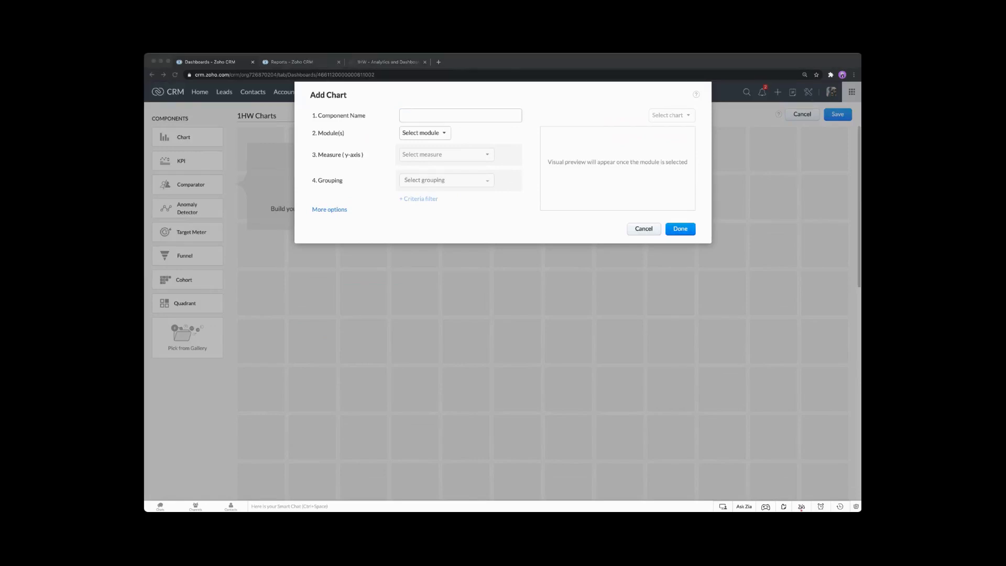
{"action": "left_click", "coordinate": [420, 116]}
{"action": "type", "text": "Won Deals by Date"}
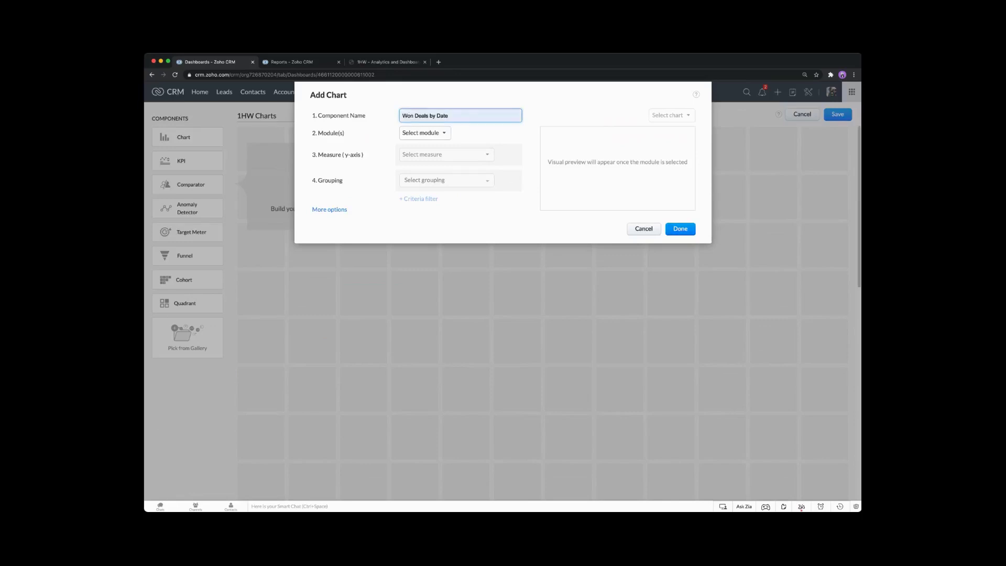
{"action": "left_click", "coordinate": [429, 134]}
{"action": "left_click", "coordinate": [423, 134]}
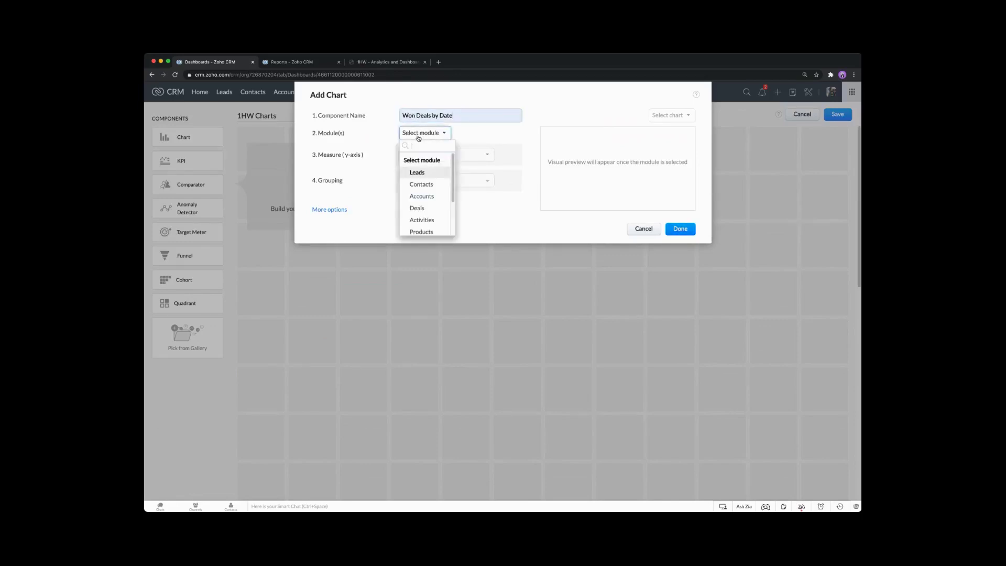
{"action": "left_click", "coordinate": [421, 208]}
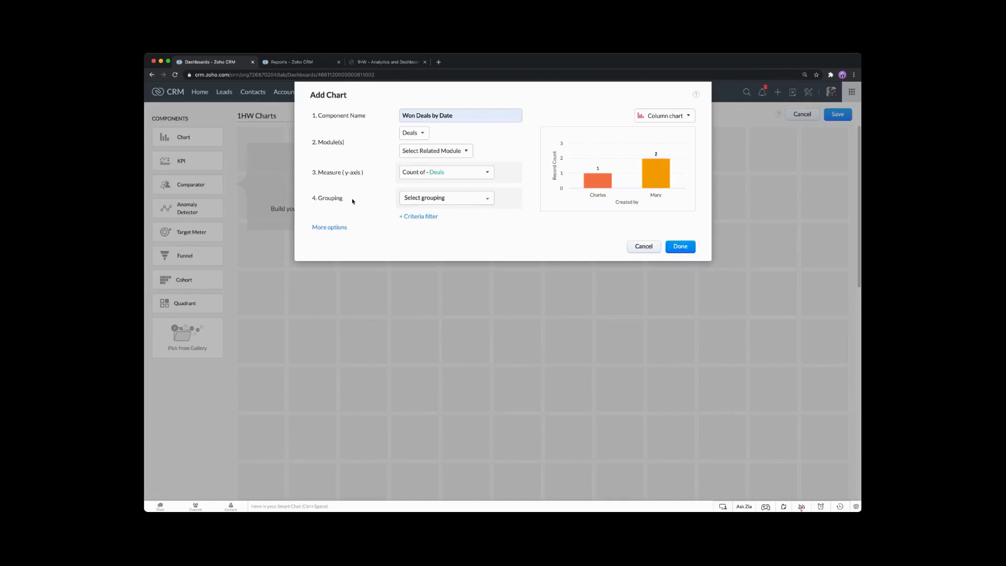
- Group the chart by the deals' Closing Date by year and add it to the dashboard
{"action": "left_click", "coordinate": [472, 199]}
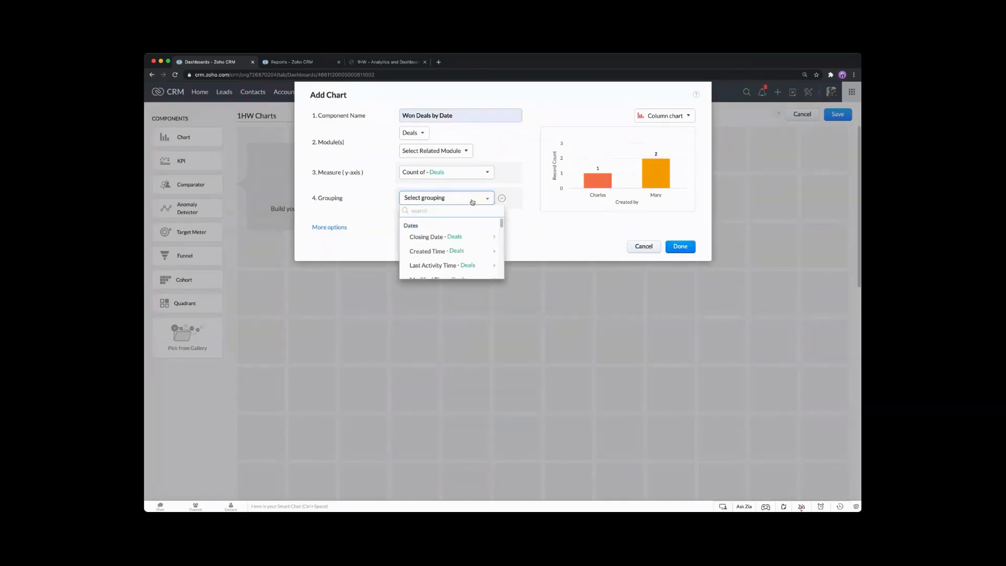
{"action": "mouse_move", "coordinate": [448, 236]}
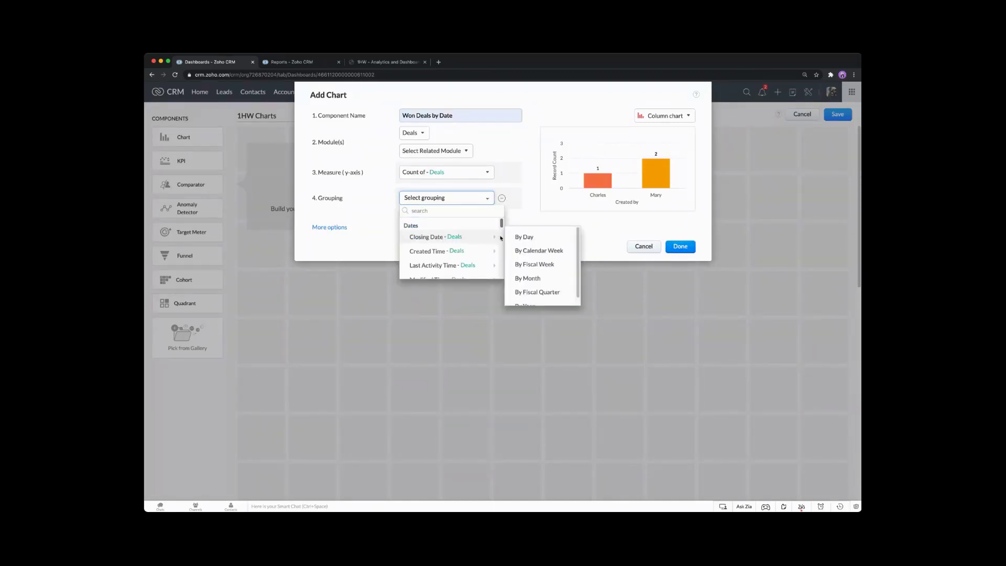
{"action": "left_click", "coordinate": [531, 297]}
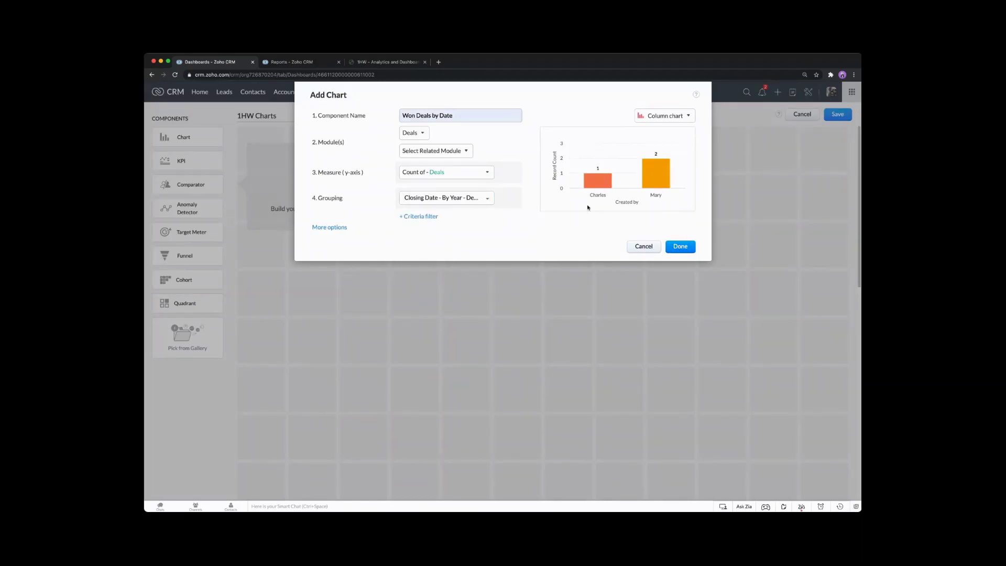
{"action": "left_click", "coordinate": [677, 246]}
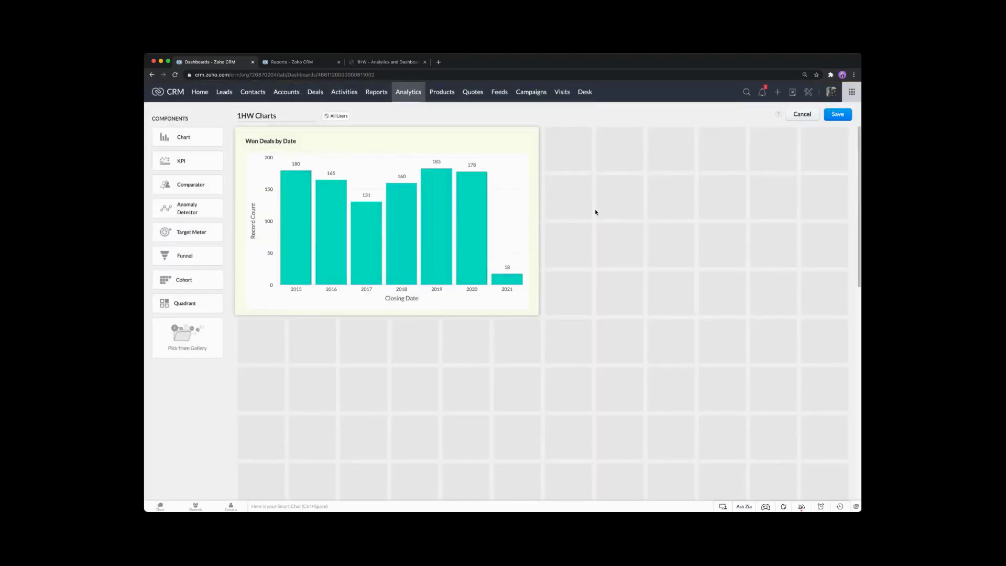
- Enlarge the Won Deals by Date chart to the full grid width and one row taller, and save the dashboard
{"action": "left_click", "coordinate": [530, 159]}
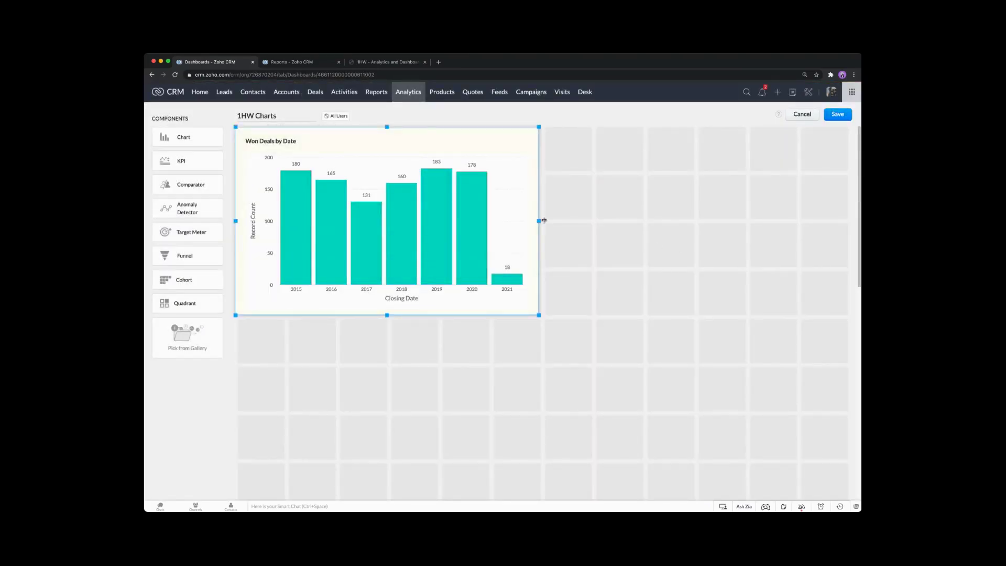
{"action": "left_click_drag", "start_coordinate": [543, 221], "coordinate": [846, 221]}
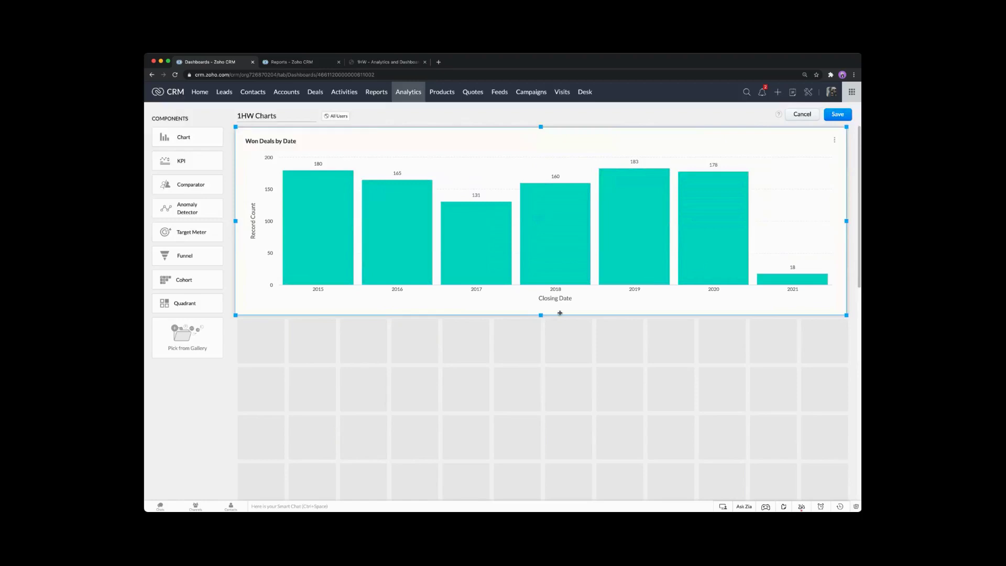
{"action": "left_click_drag", "start_coordinate": [560, 312], "coordinate": [552, 348]}
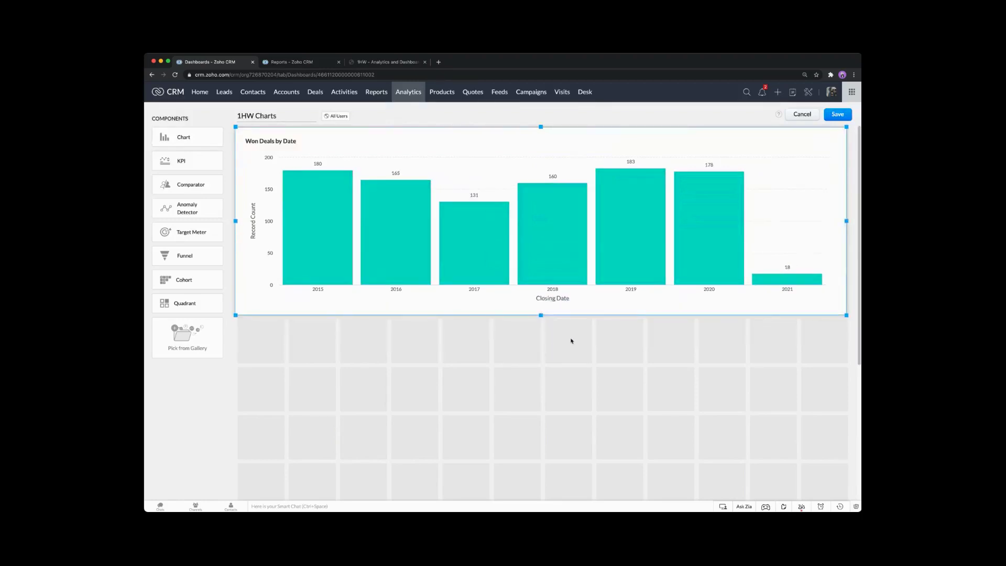
{"action": "left_click_drag", "start_coordinate": [541, 314], "coordinate": [541, 366]}
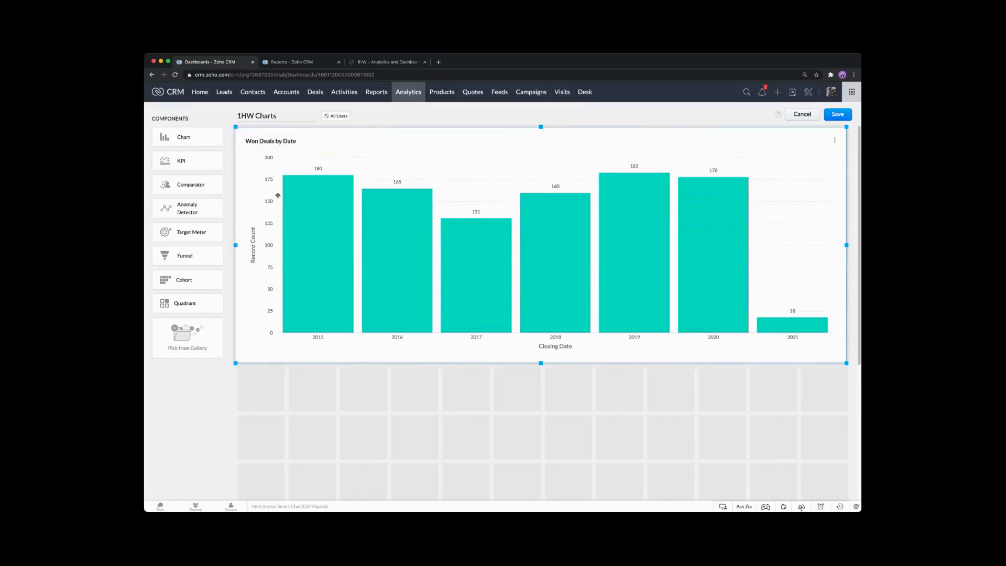
{"action": "left_click", "coordinate": [837, 114]}
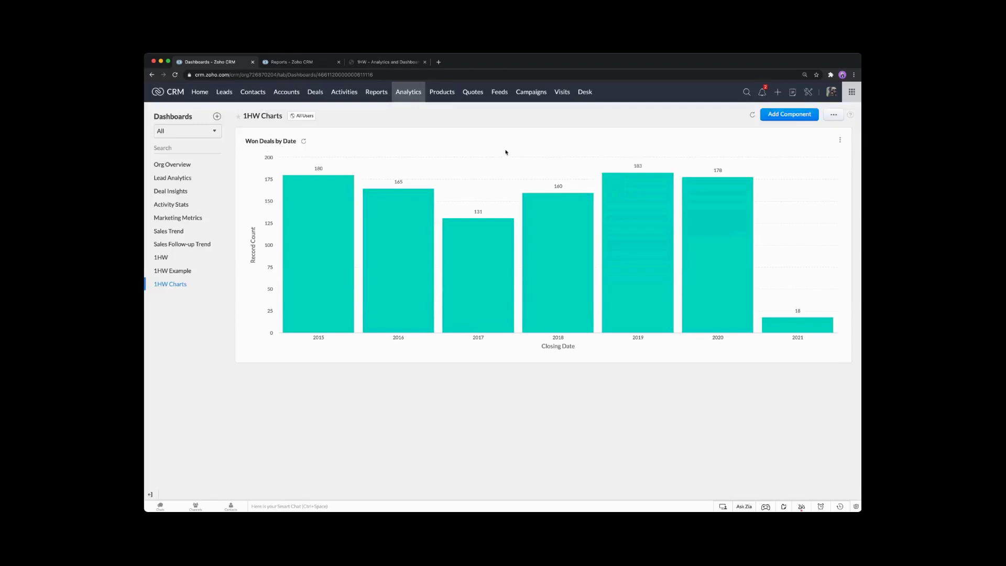
- Edit the Won Deals by Date chart to add the criteria filter Stage is Closed Won, and save it
{"action": "left_click", "coordinate": [840, 140]}
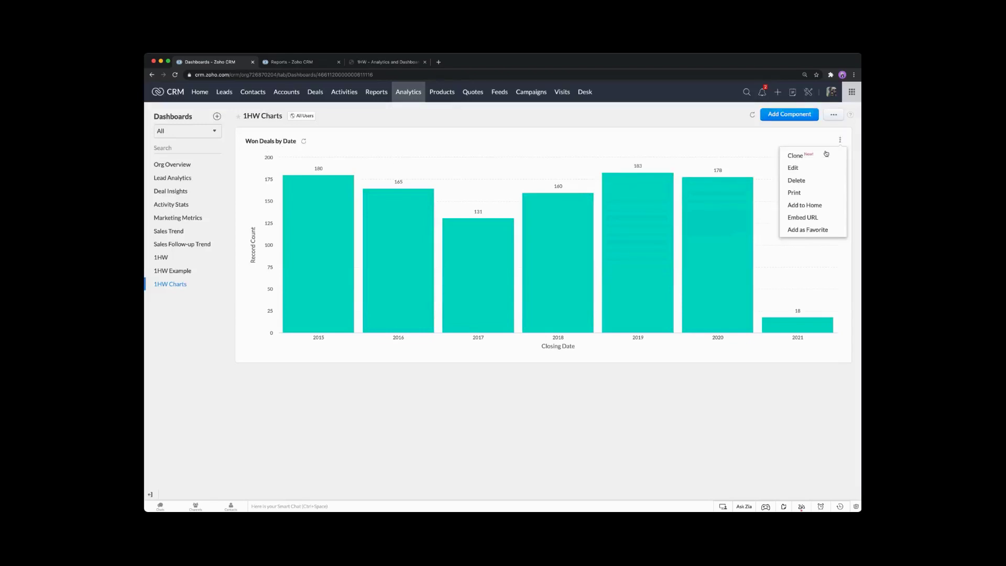
{"action": "left_click", "coordinate": [802, 169]}
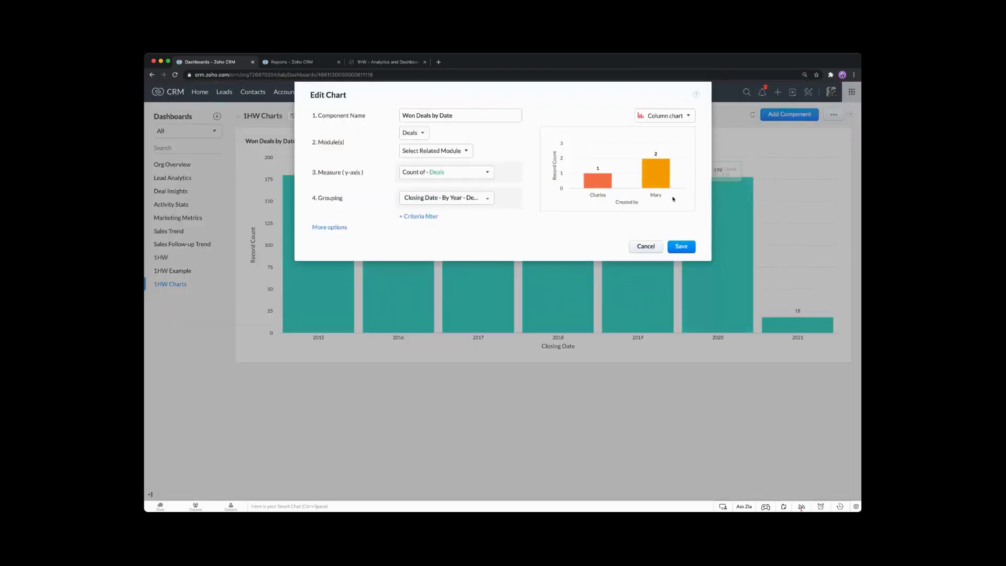
{"action": "left_click", "coordinate": [426, 217]}
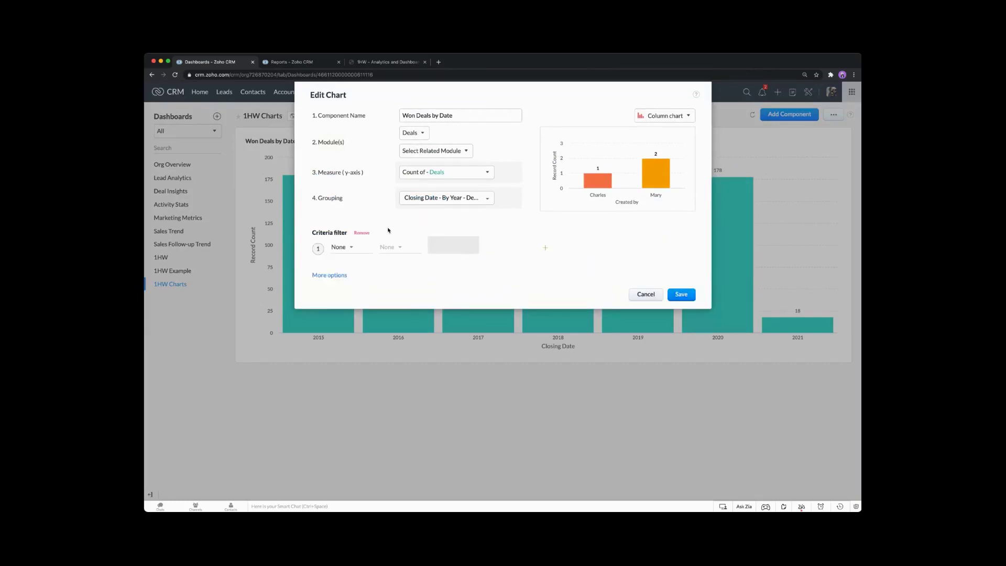
{"action": "left_click", "coordinate": [355, 251]}
{"action": "type", "text": "stage"}
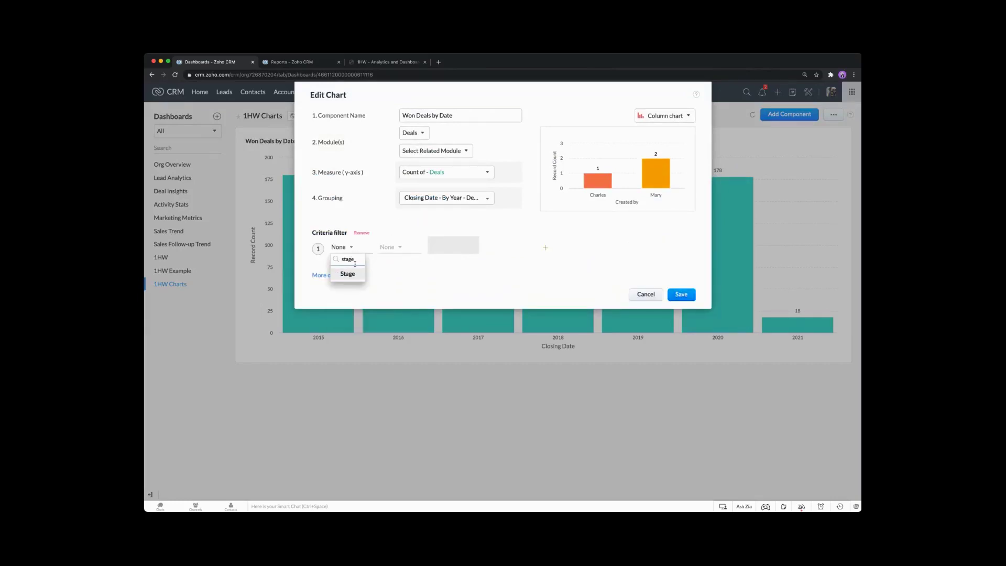
{"action": "left_click", "coordinate": [350, 273]}
{"action": "left_click", "coordinate": [392, 251]}
{"action": "left_click", "coordinate": [395, 271]}
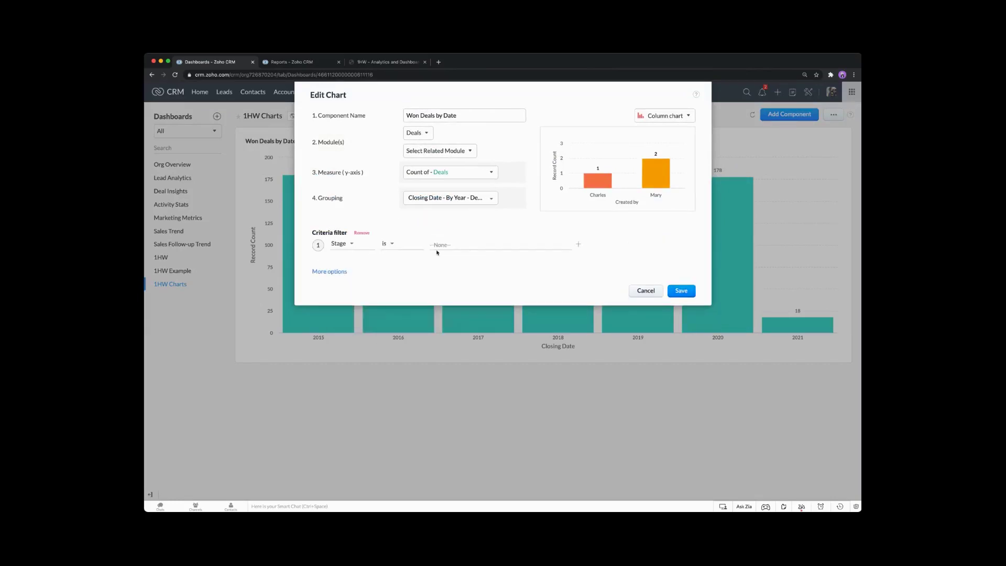
{"action": "left_click", "coordinate": [439, 245]}
{"action": "left_click", "coordinate": [450, 317]}
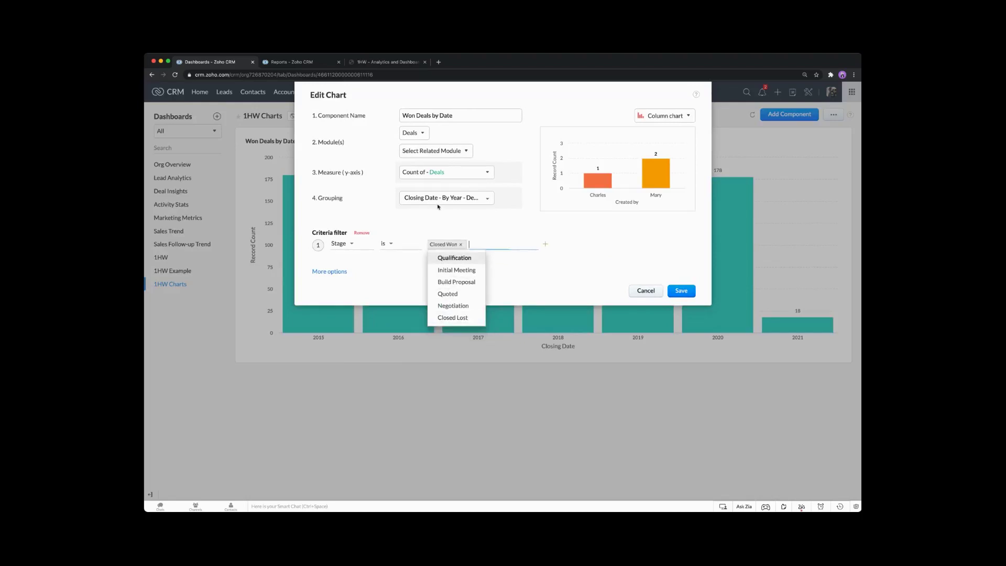
{"action": "left_click", "coordinate": [556, 284]}
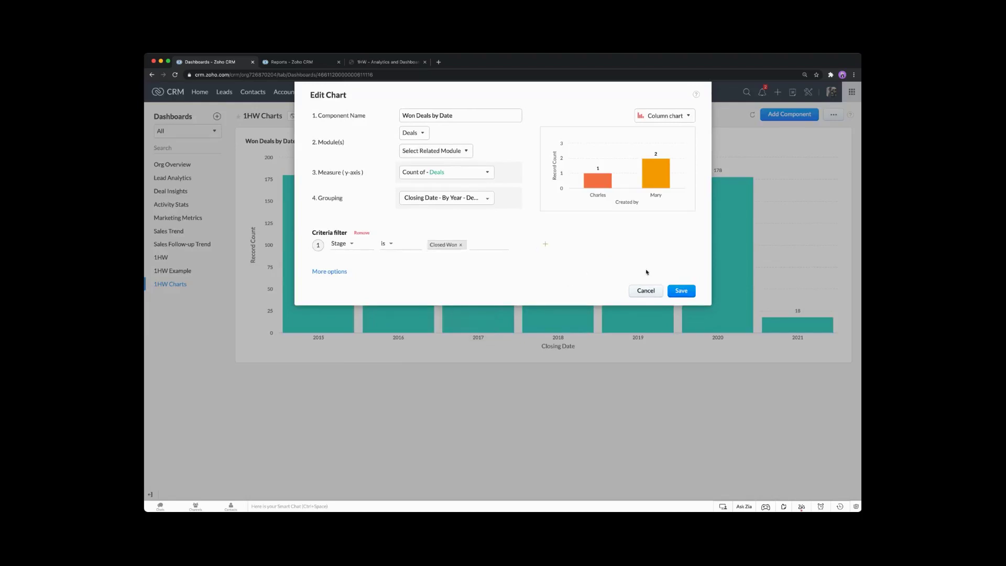
{"action": "left_click", "coordinate": [681, 291]}
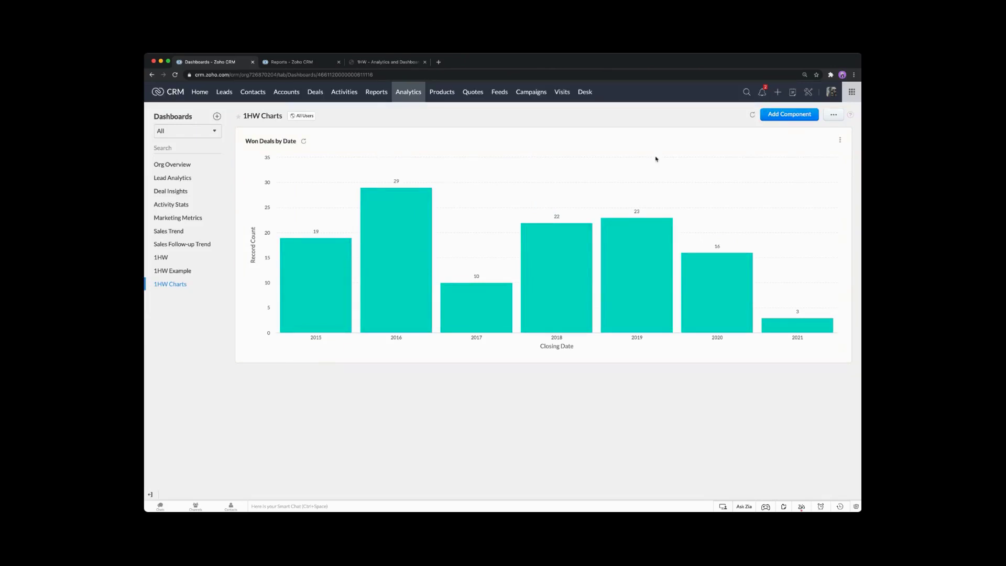
- Change the Won Deals by Date chart's measure to Sum of Amount and save it
{"action": "left_click", "coordinate": [840, 139]}
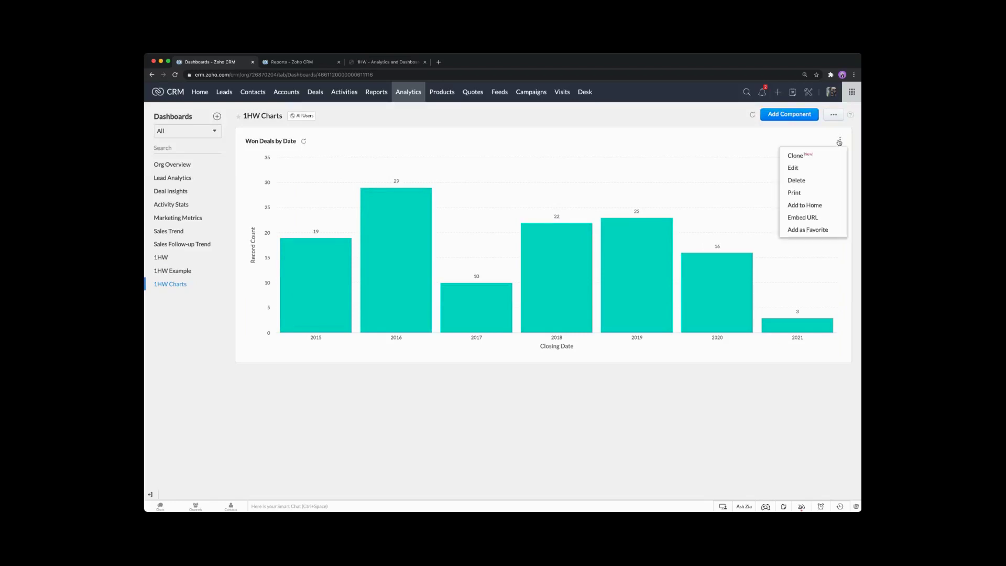
{"action": "left_click", "coordinate": [809, 166]}
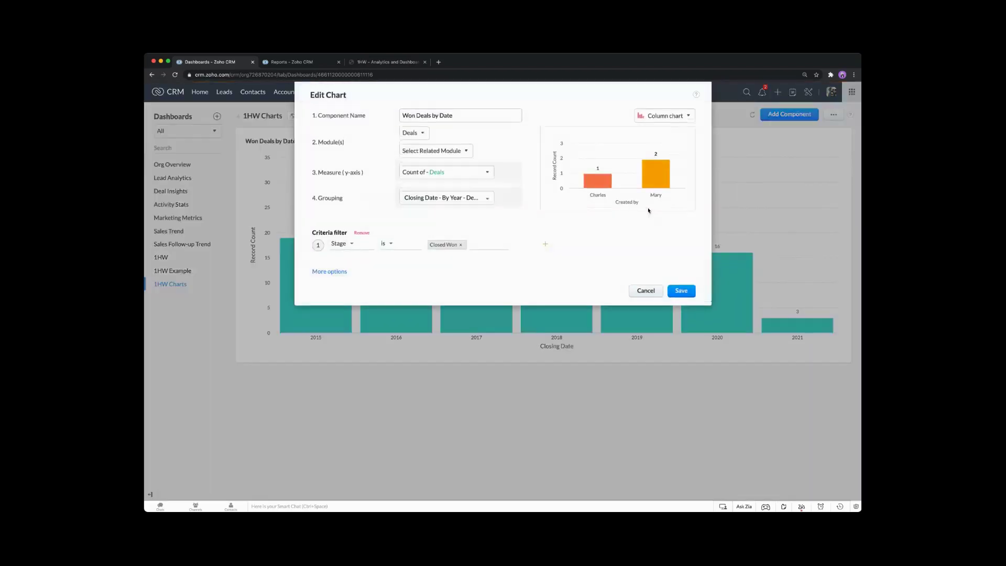
{"action": "left_click", "coordinate": [463, 176]}
{"action": "type", "text": "sum"}
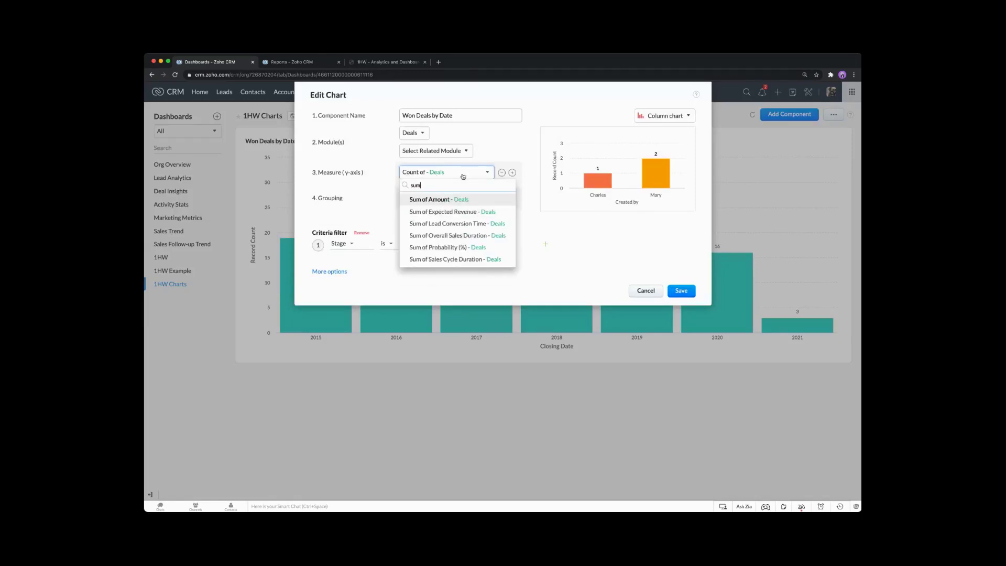
{"action": "left_click", "coordinate": [438, 199]}
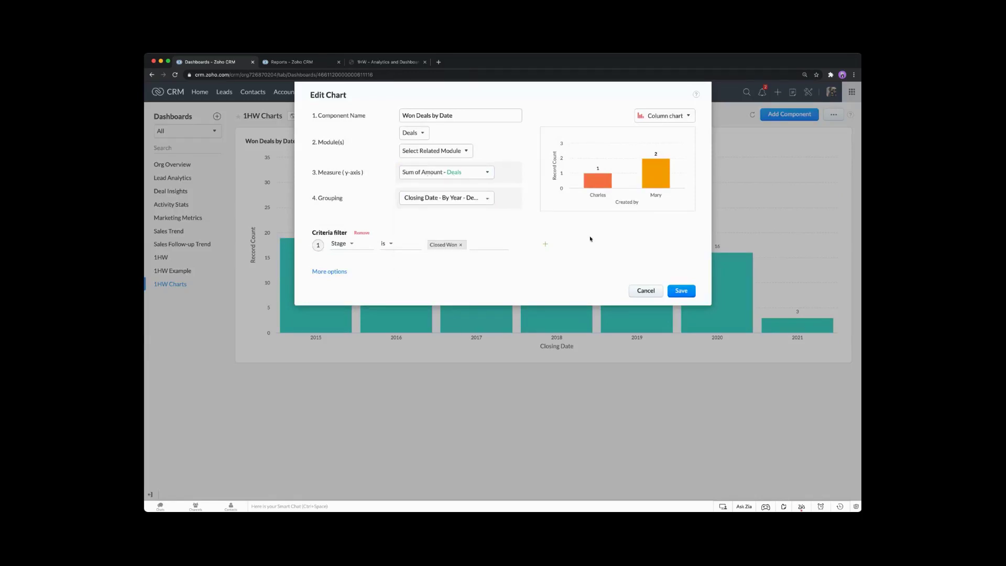
{"action": "left_click", "coordinate": [676, 290]}
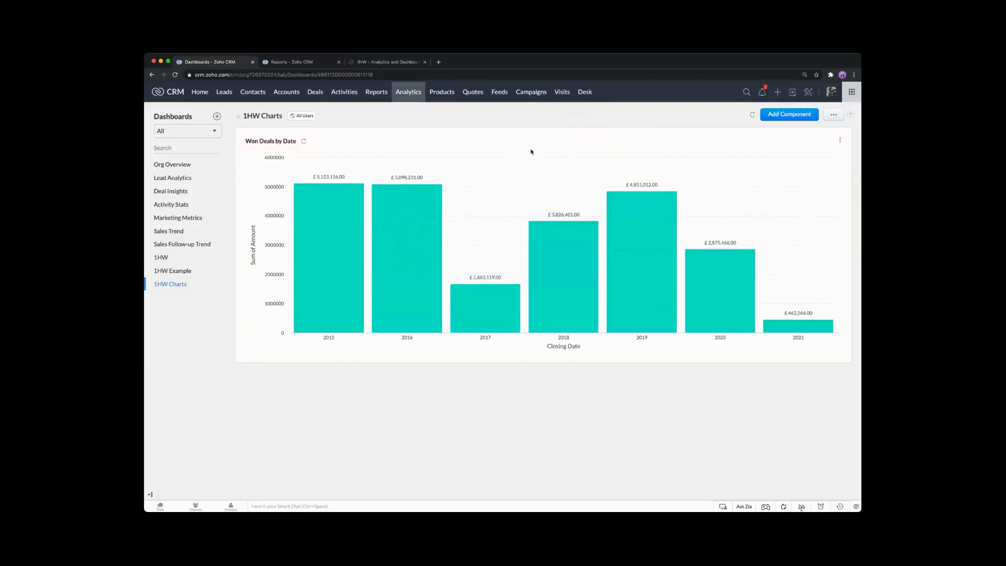
- Change the Won Deals by Date chart's measure to Average of Amount and save it
{"action": "left_click", "coordinate": [839, 140]}
{"action": "left_click", "coordinate": [811, 167]}
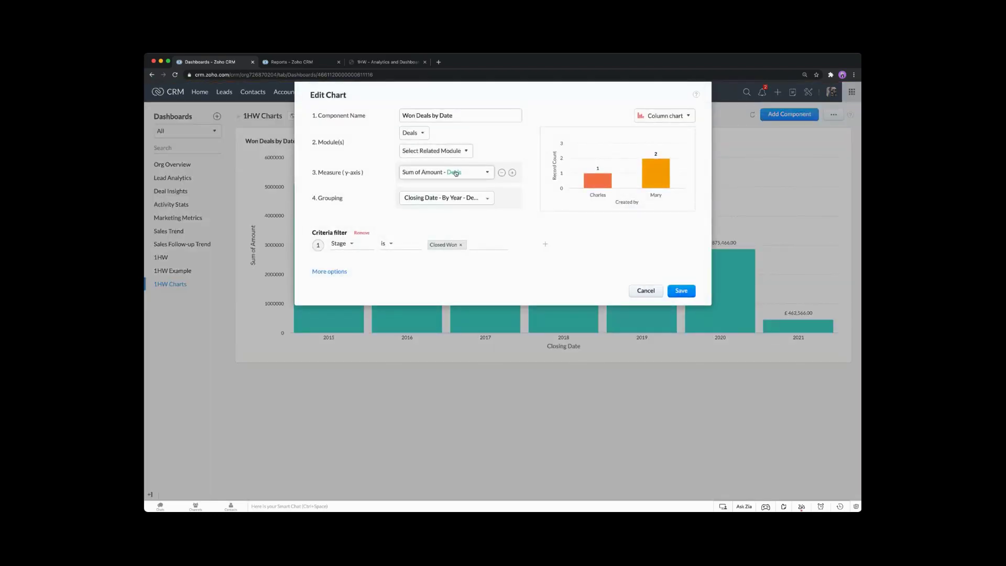
{"action": "left_click", "coordinate": [455, 172]}
{"action": "type", "text": "aver"}
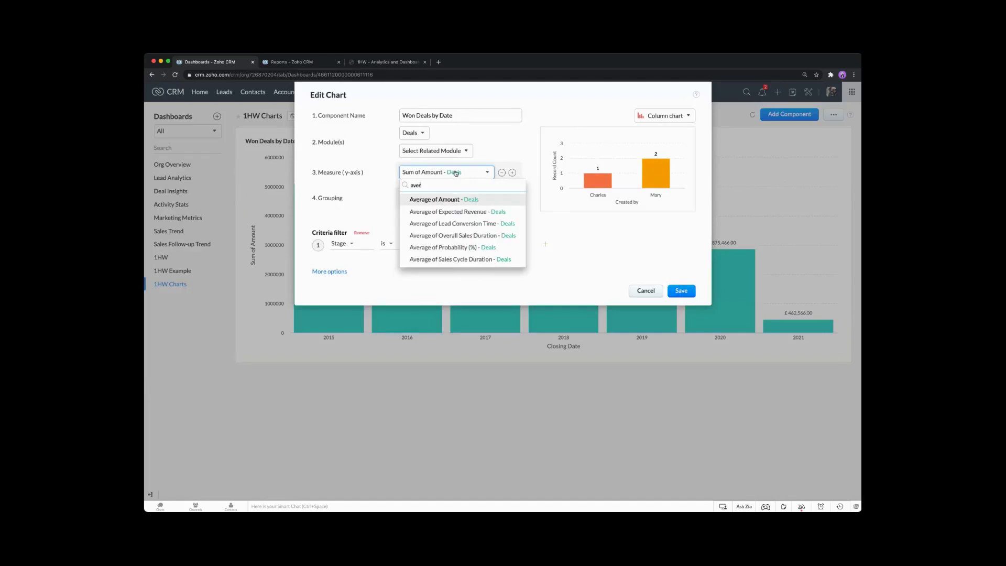
{"action": "left_click", "coordinate": [442, 199]}
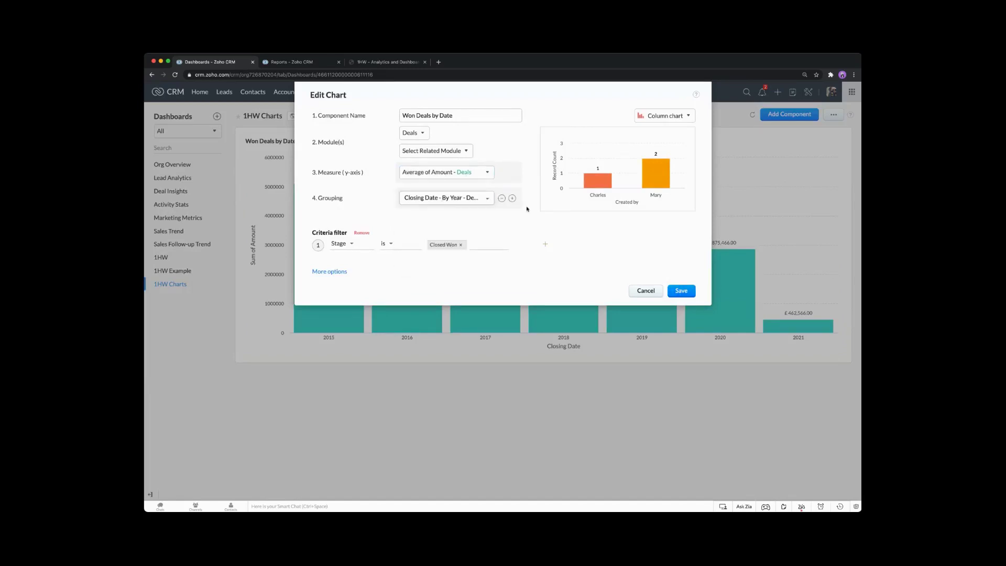
{"action": "left_click", "coordinate": [671, 292]}
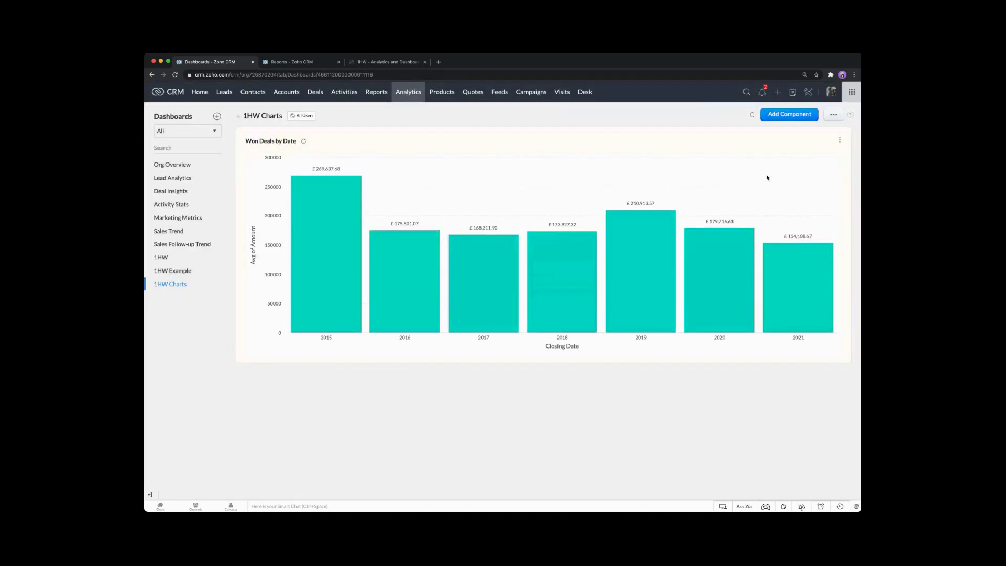
- Change the Won Deals by Date chart's type to Bar chart and save it
{"action": "left_click", "coordinate": [841, 142]}
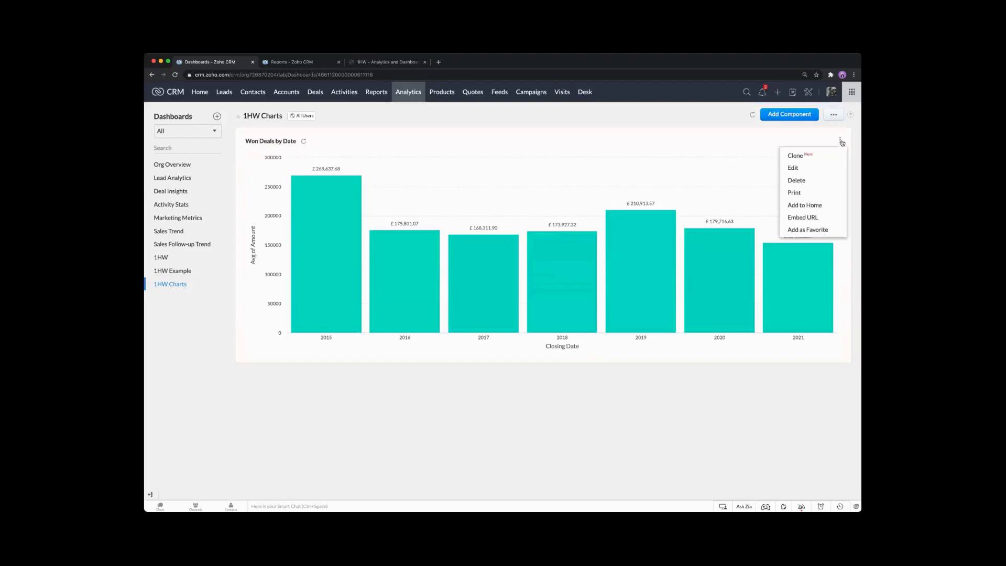
{"action": "left_click", "coordinate": [811, 166]}
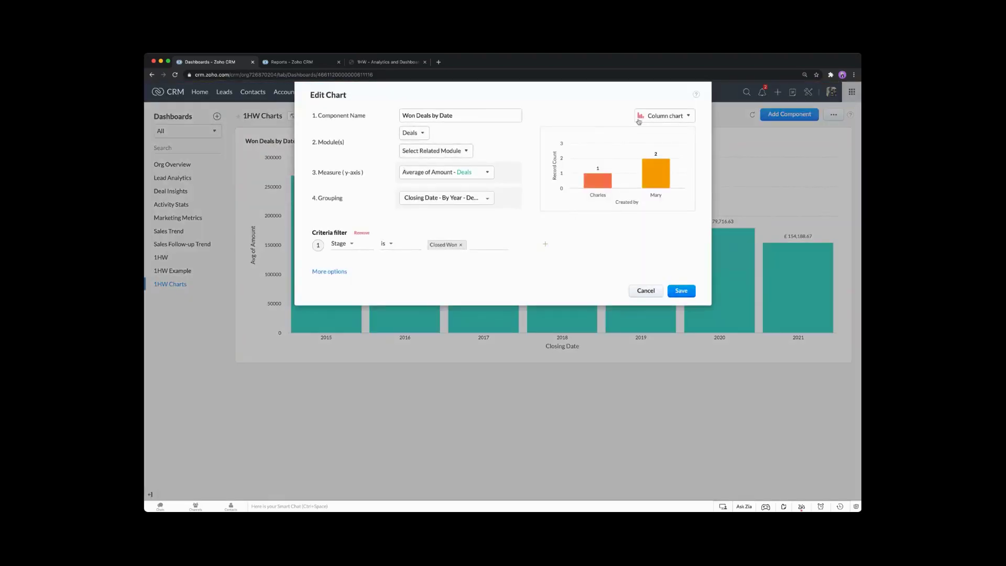
{"action": "left_click", "coordinate": [672, 120]}
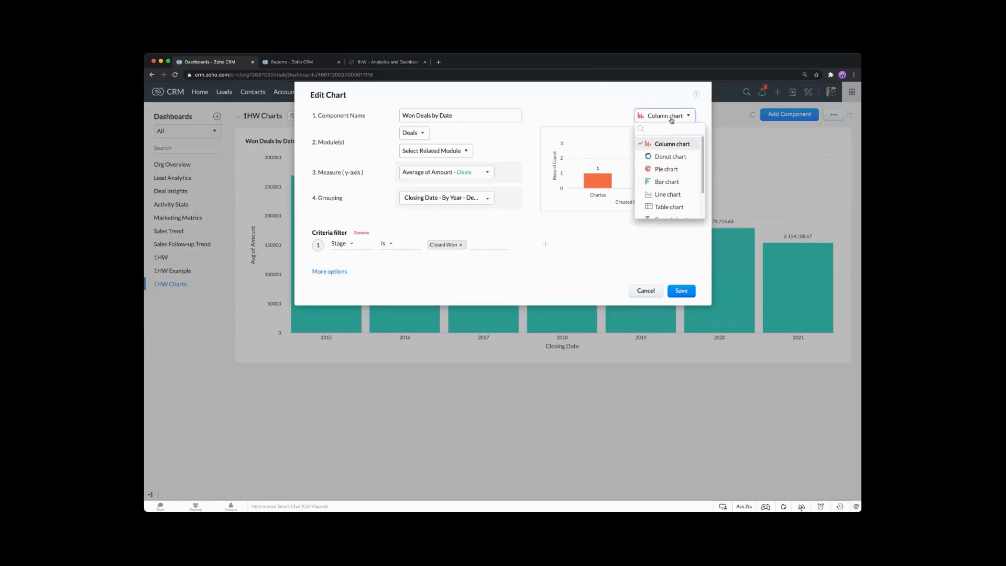
{"action": "left_click", "coordinate": [655, 183]}
{"action": "left_click", "coordinate": [681, 291]}
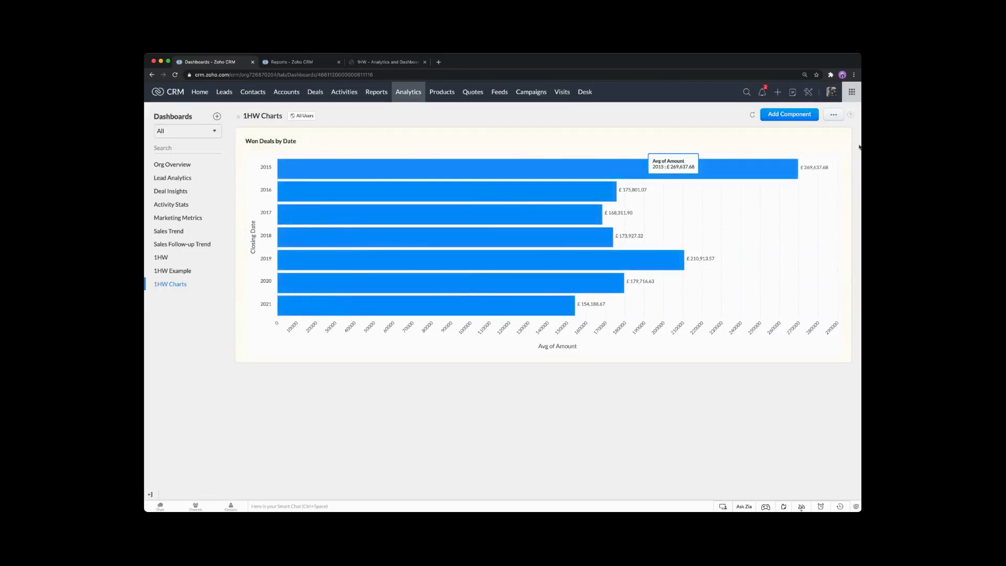
- Change the Won Deals by Date chart's type to Line chart and save it
{"action": "left_click", "coordinate": [839, 139]}
{"action": "left_click", "coordinate": [821, 167]}
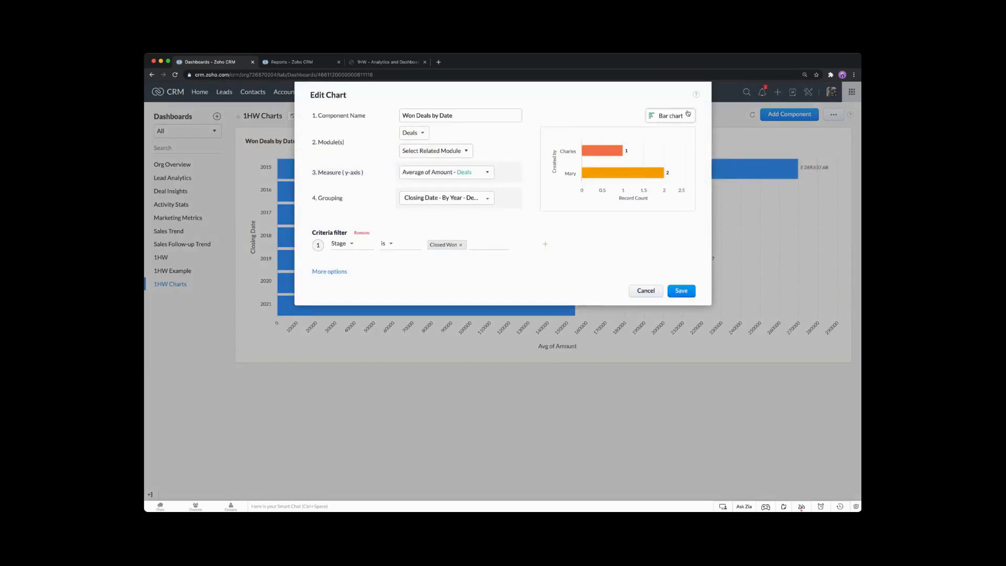
{"action": "left_click", "coordinate": [680, 119]}
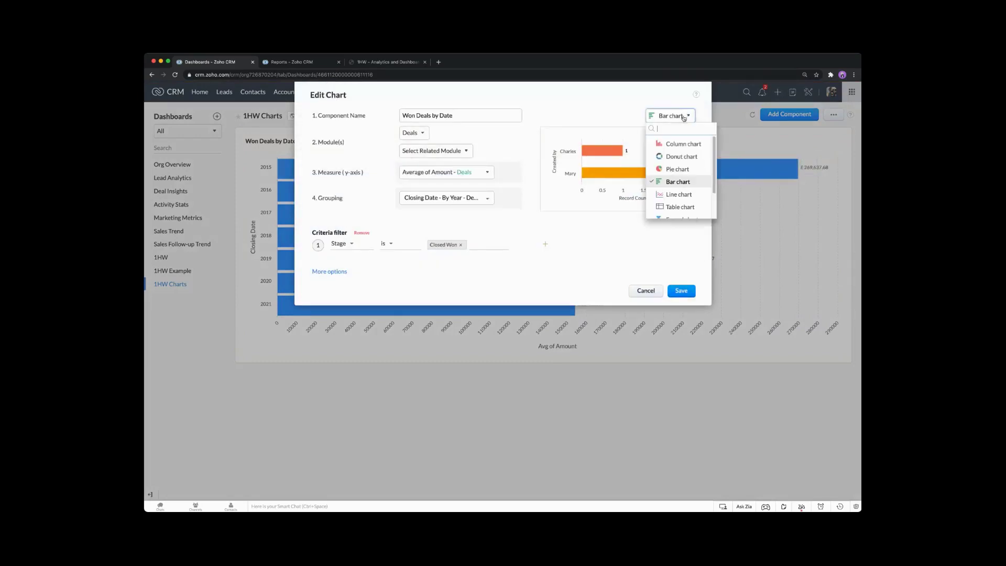
{"action": "left_click", "coordinate": [674, 194]}
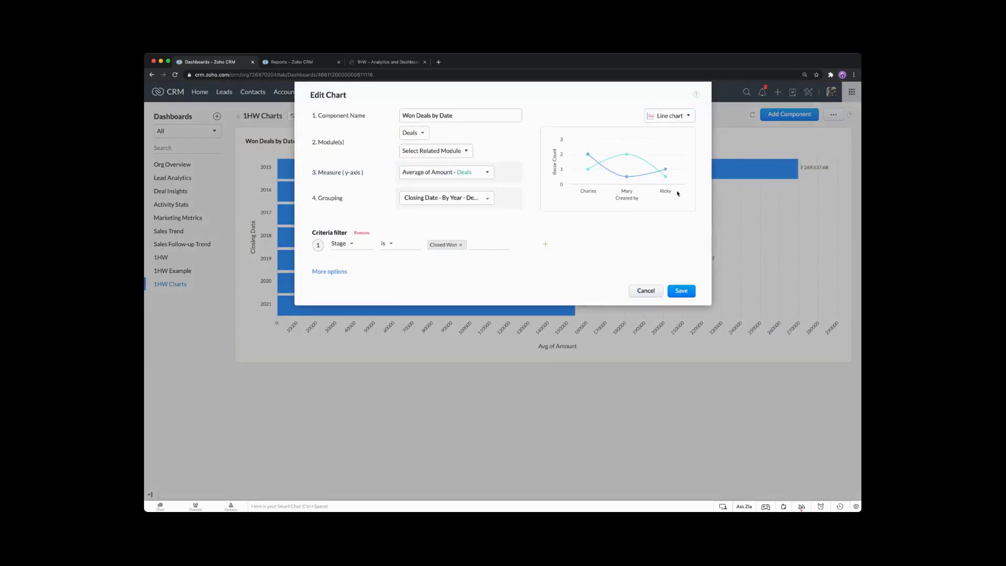
{"action": "left_click", "coordinate": [682, 291]}
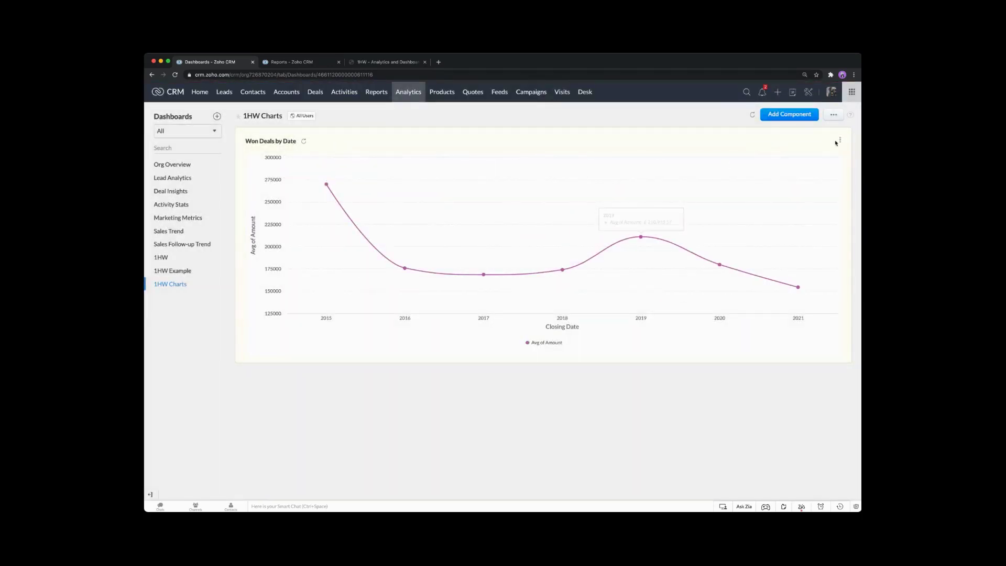
- Add a y-axis benchmark of 200000 to the Won Deals by Date chart and save it
{"action": "left_click", "coordinate": [840, 140]}
{"action": "left_click", "coordinate": [813, 166]}
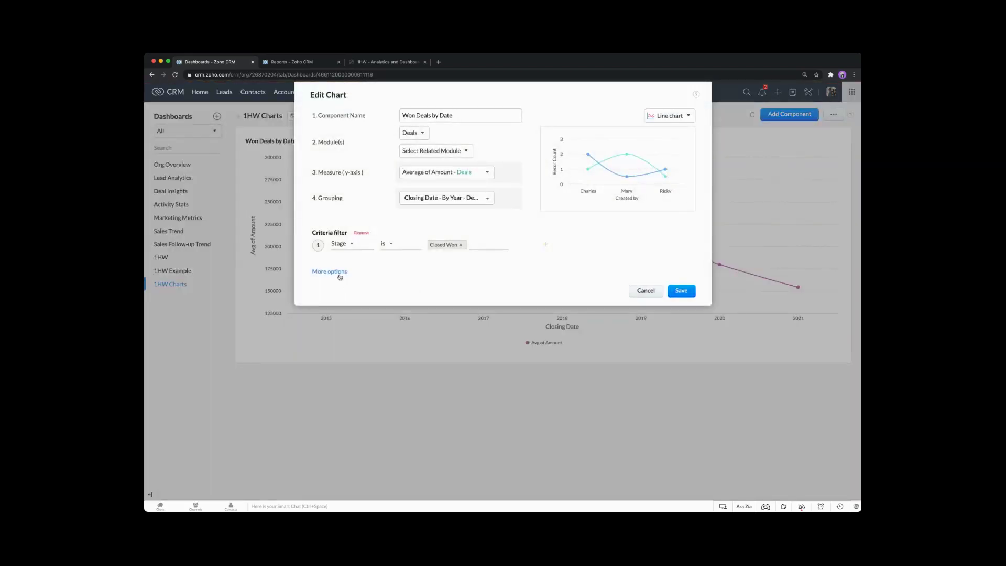
{"action": "left_click", "coordinate": [330, 271]}
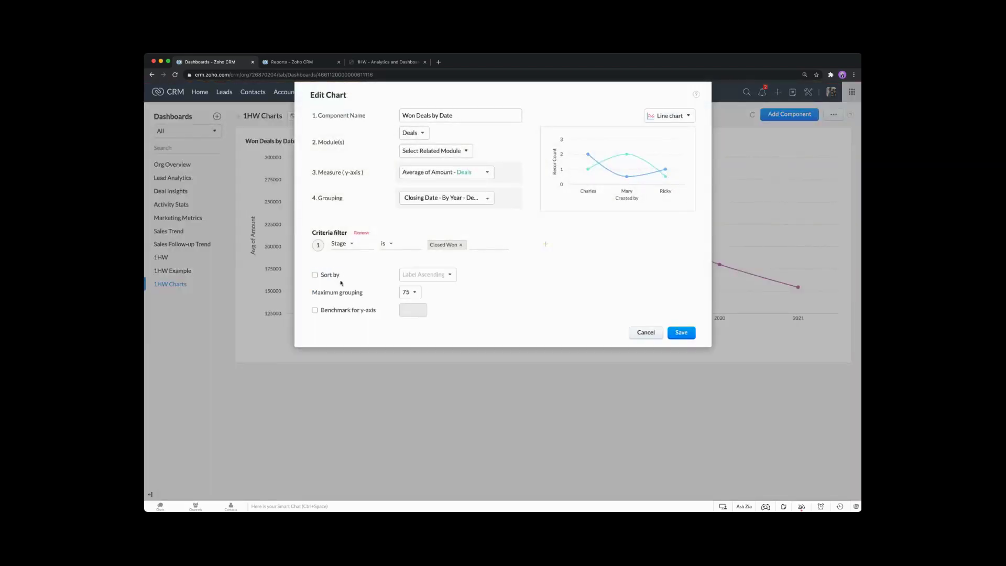
{"action": "left_click", "coordinate": [314, 311]}
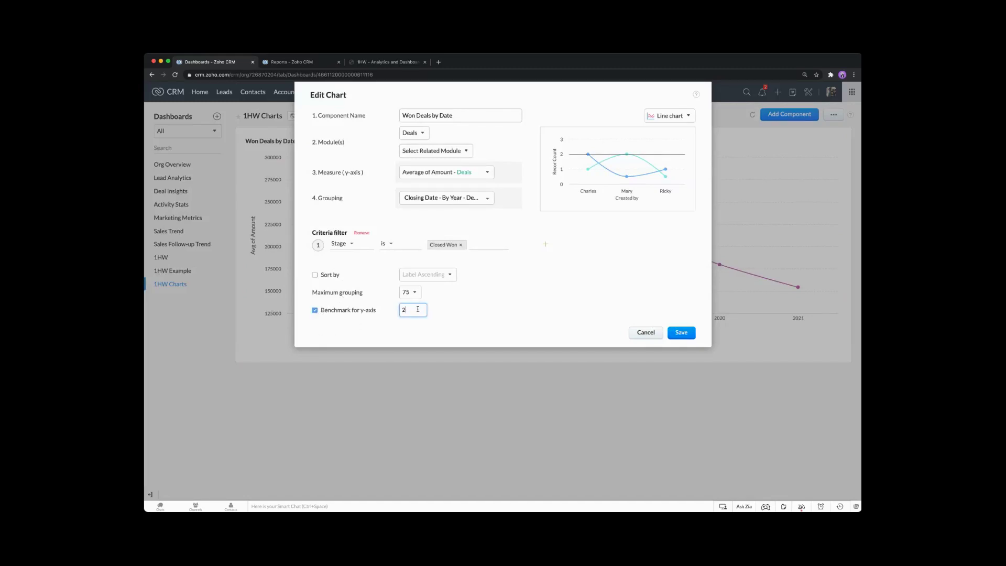
{"action": "type", "text": "200000"}
{"action": "left_click", "coordinate": [682, 333]}
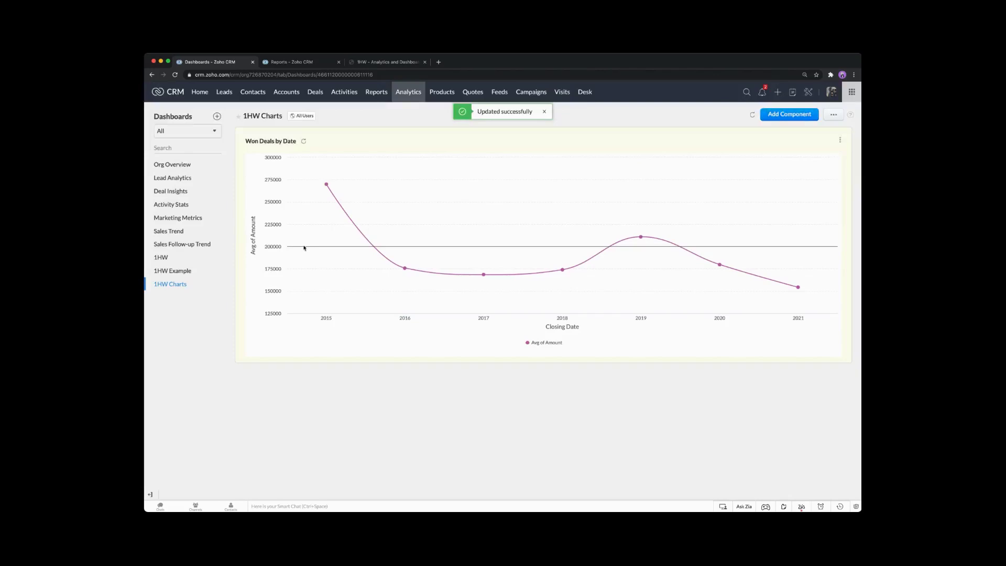
{"action": "mouse_move", "coordinate": [322, 199]}
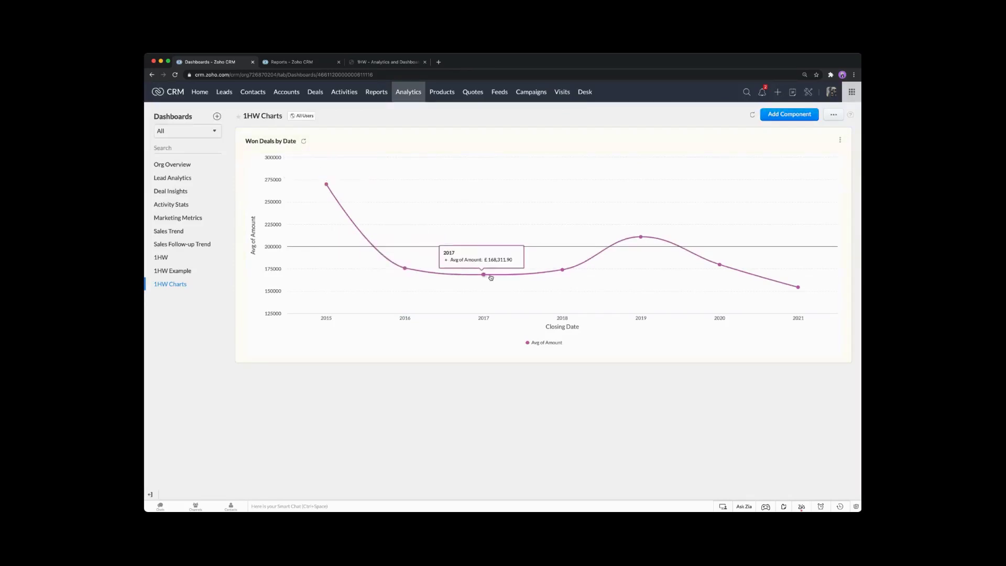
{"action": "mouse_move", "coordinate": [642, 238]}
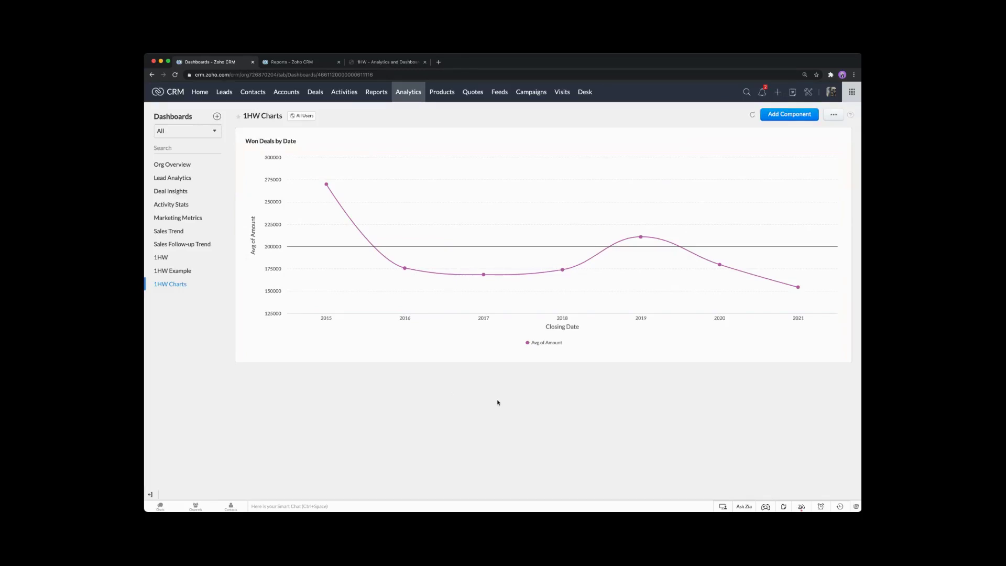
- Start a new chart component on the 1HW Charts dashboard and name it Deals in Pipeline
{"action": "left_click", "coordinate": [783, 115]}
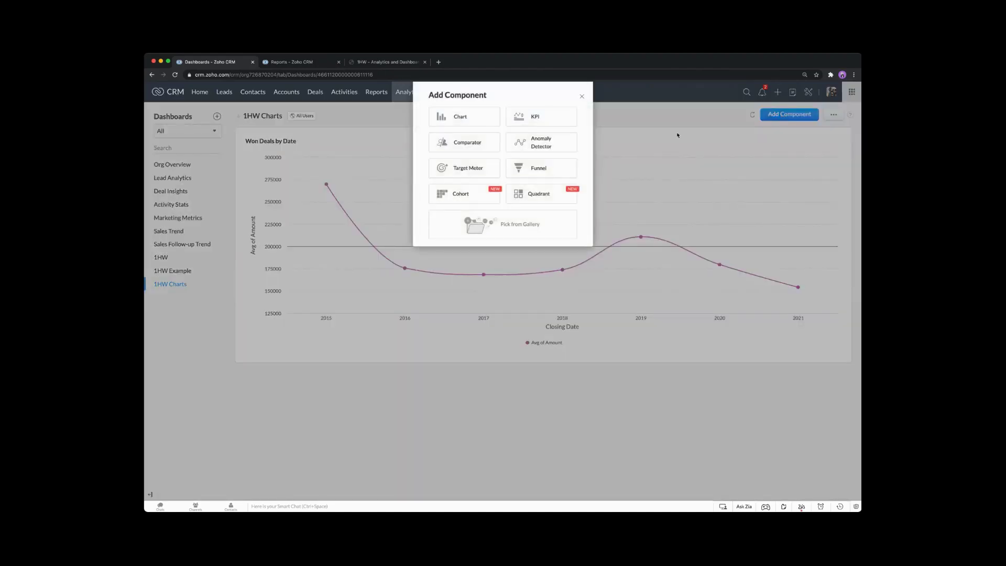
{"action": "left_click", "coordinate": [484, 124]}
{"action": "left_click", "coordinate": [474, 139]}
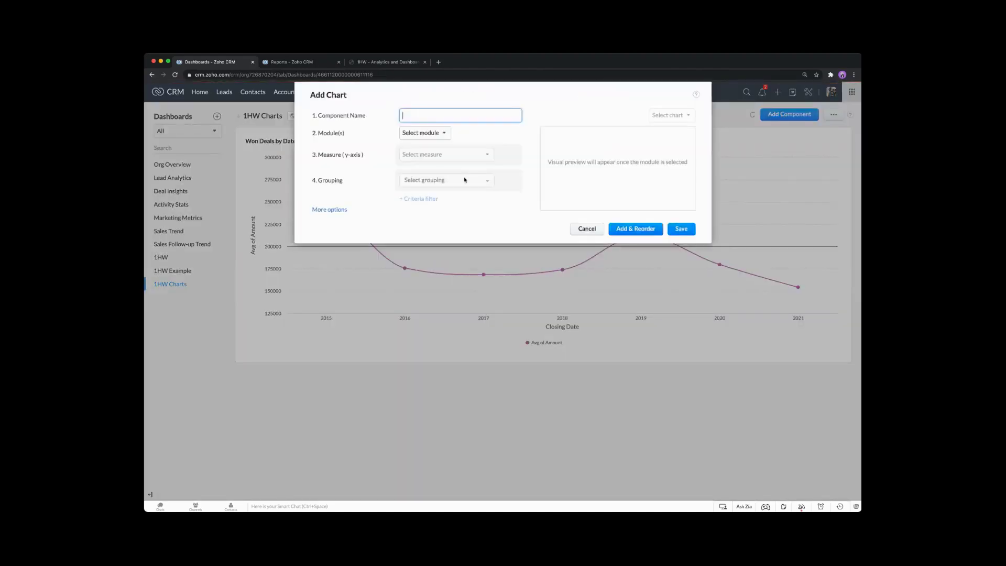
{"action": "key", "text": "super+v"}
{"action": "key", "text": "super+z"}
{"action": "left_click", "coordinate": [414, 97]}
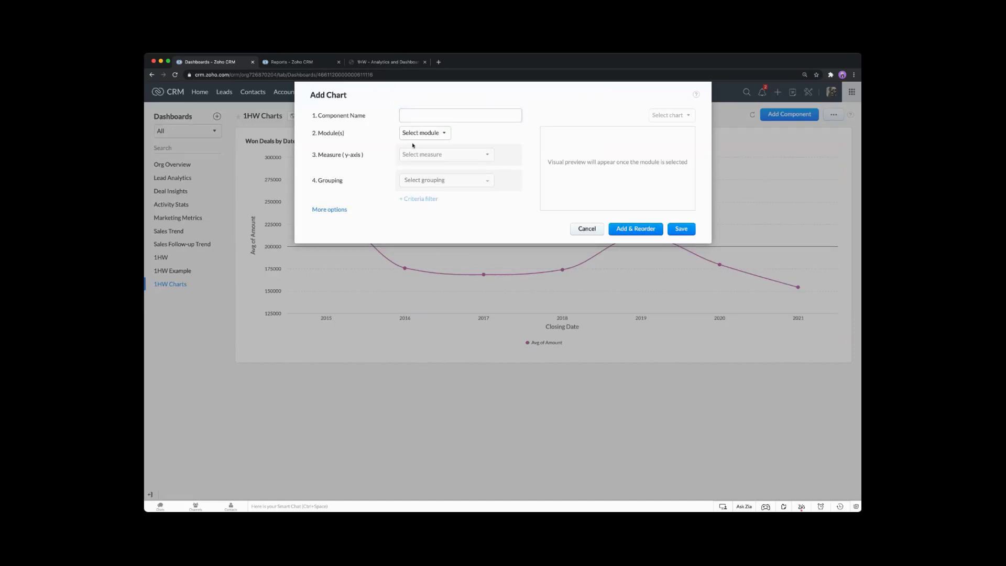
{"action": "left_click", "coordinate": [476, 110]}
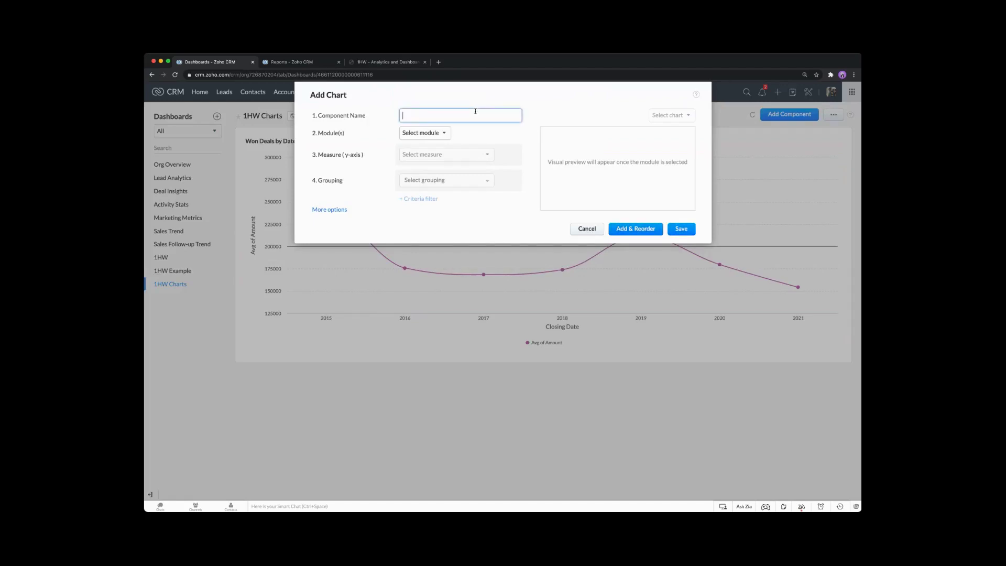
{"action": "type", "text": "Deals in Pipeline"}
{"action": "left_click", "coordinate": [579, 103]}
- Base the new chart on the Deals module and set its type to Pie chart
{"action": "left_click", "coordinate": [447, 134]}
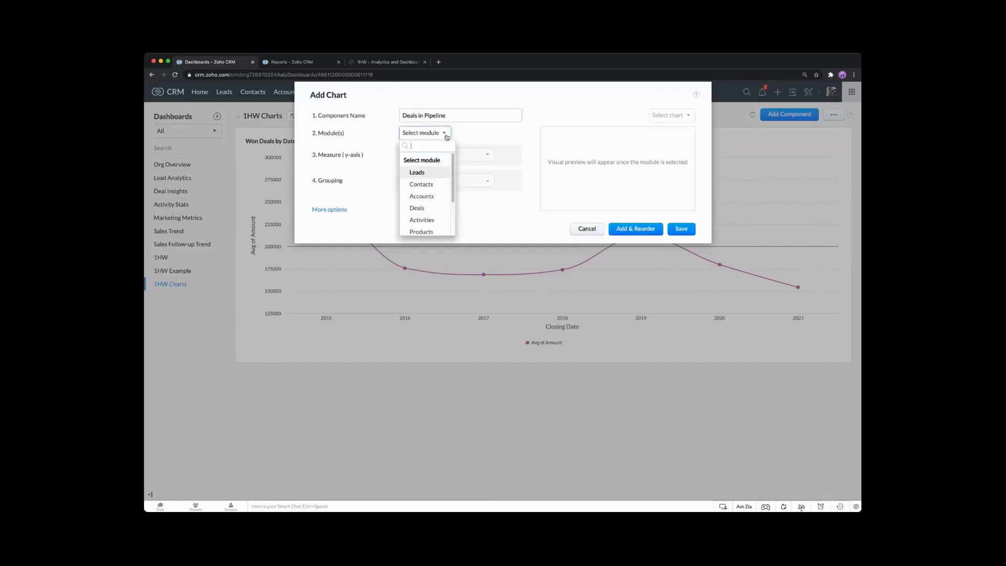
{"action": "left_click", "coordinate": [424, 207]}
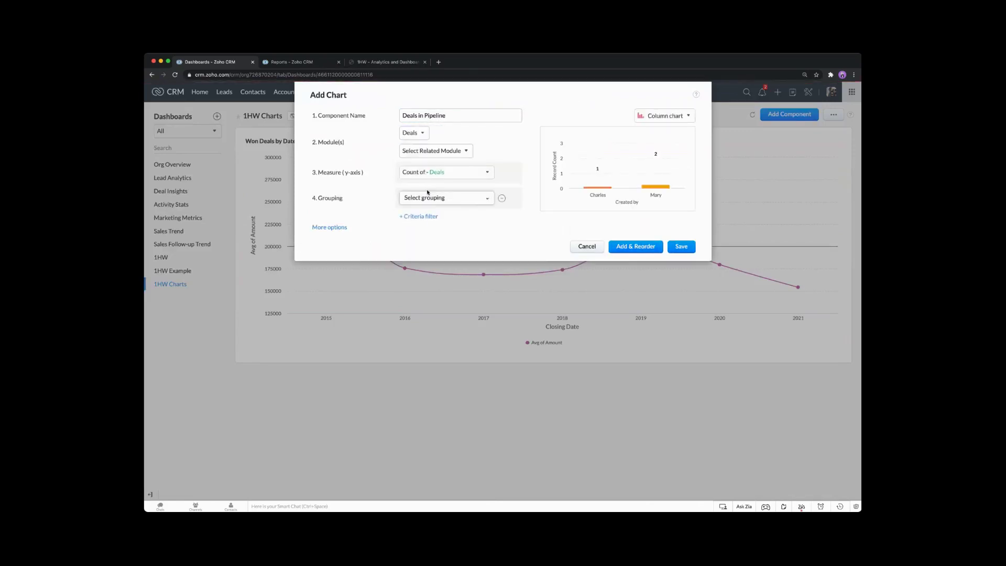
{"action": "left_click", "coordinate": [656, 116]}
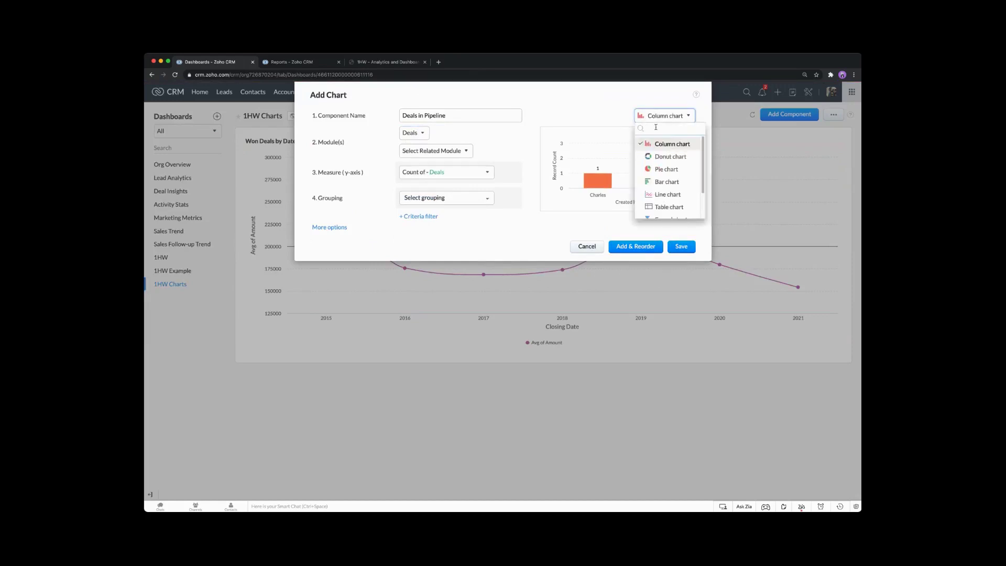
{"action": "left_click", "coordinate": [661, 169]}
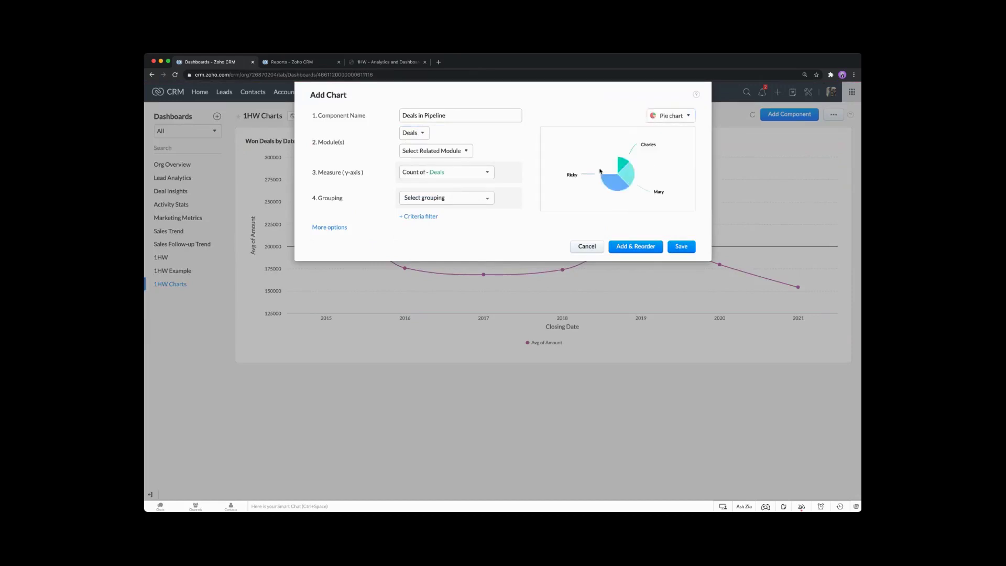
{"action": "left_click", "coordinate": [476, 175]}
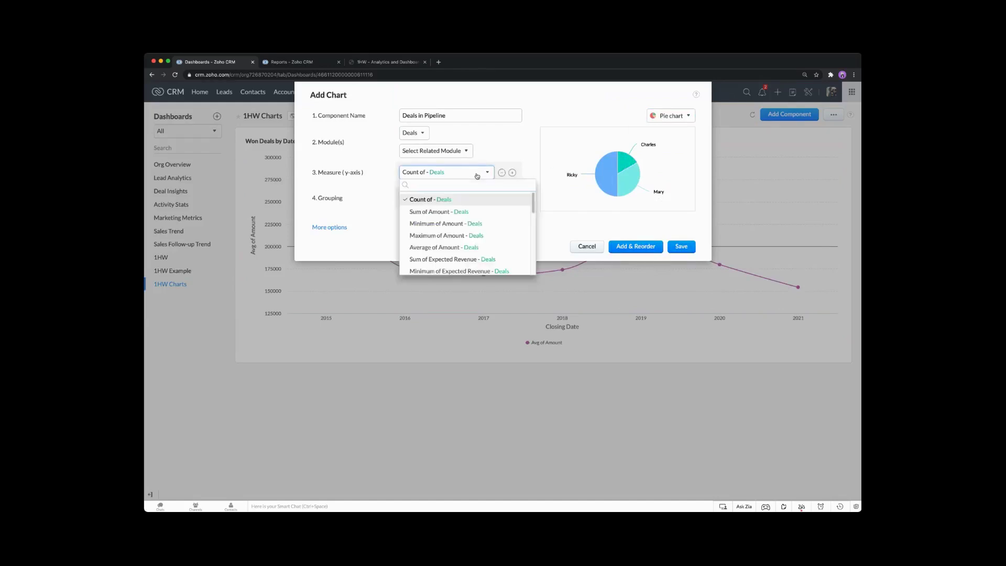
{"action": "type", "text": "ty"}
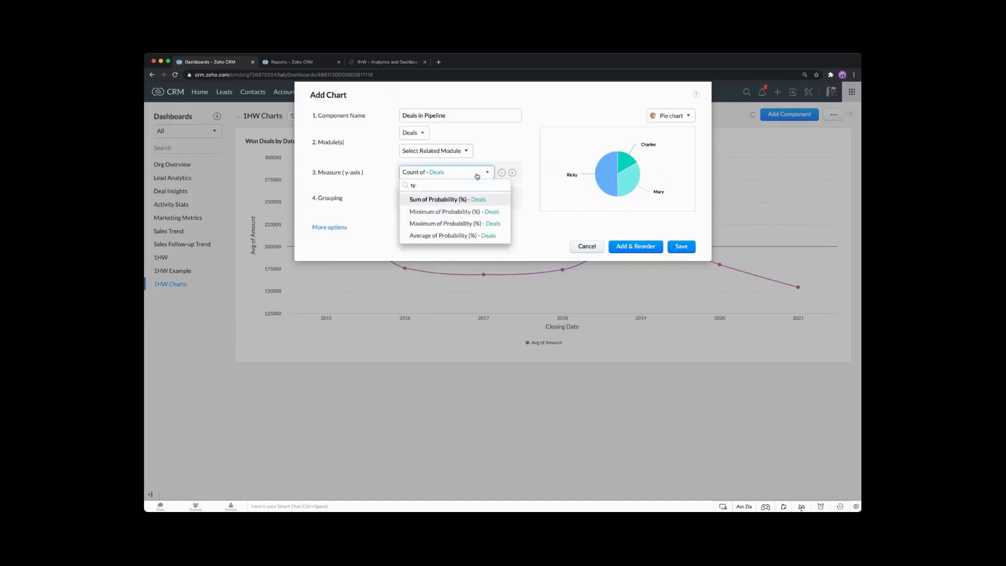
{"action": "key", "text": "BackSpace"}
{"action": "key", "text": "BackSpace"}
{"action": "left_click", "coordinate": [509, 152]}
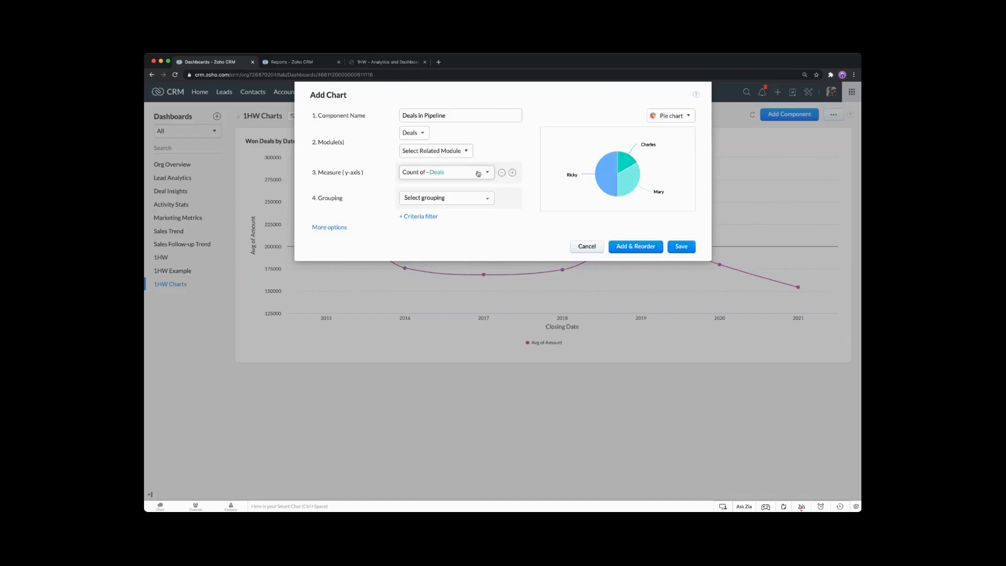
- Group the new pie chart by the Type field of Deals
{"action": "left_click", "coordinate": [456, 197]}
{"action": "type", "text": "type"}
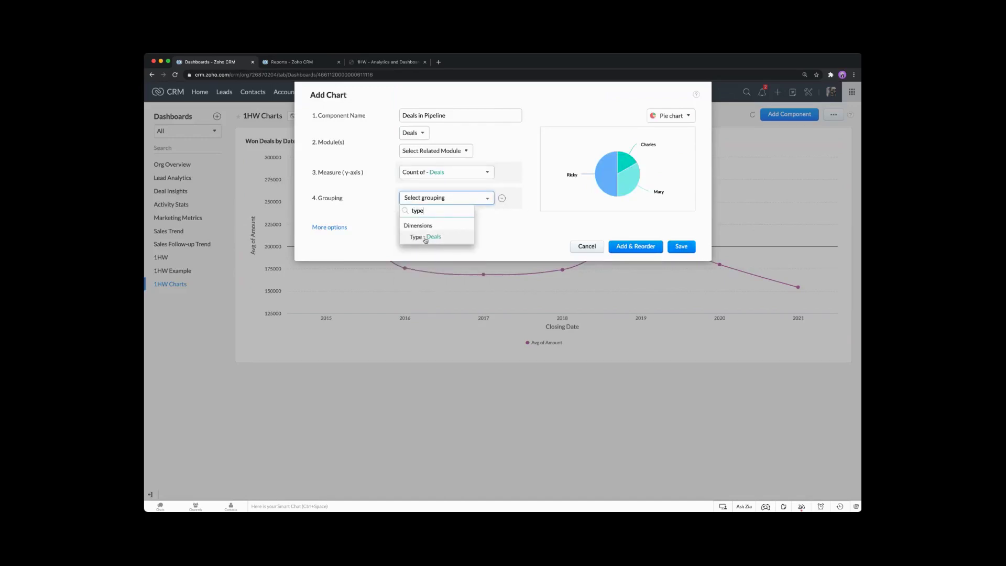
{"action": "left_click", "coordinate": [422, 239]}
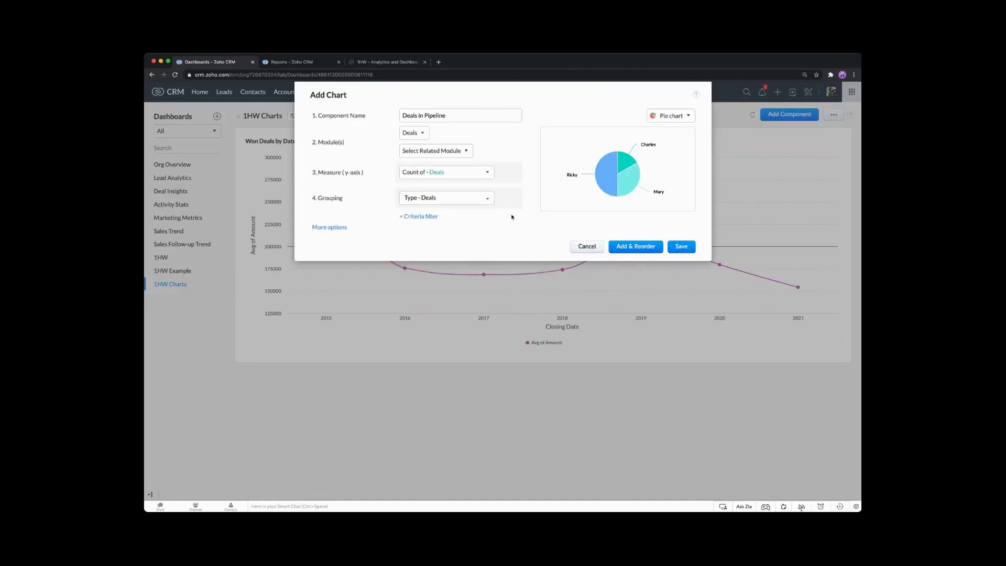
- Rename the new chart component as Deal Types in Pipeline
{"action": "left_click", "coordinate": [417, 116]}
{"action": "key", "text": "BackSpace"}
{"action": "type", "text": "Types"}
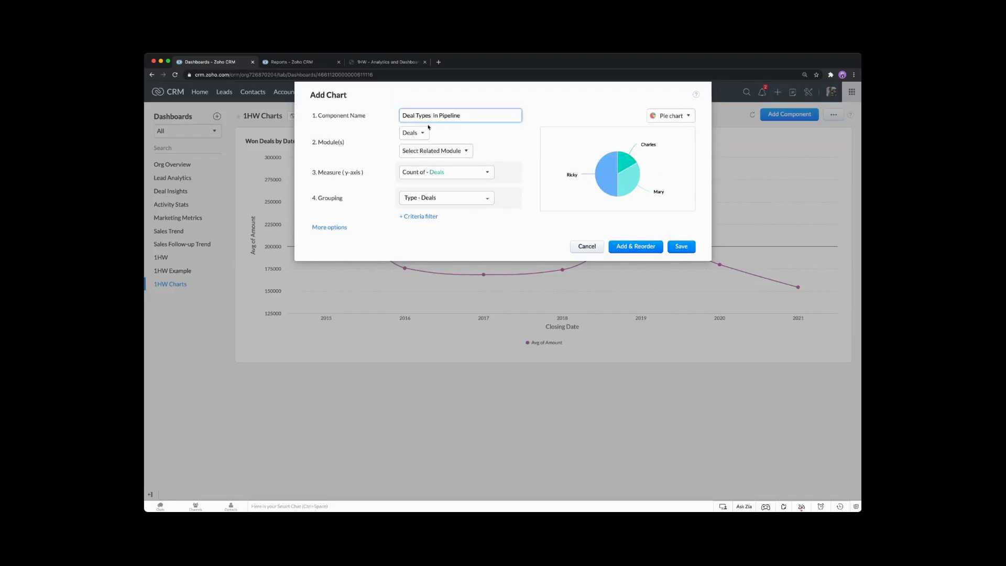
{"action": "key", "text": "BackSpace"}
- Add a criteria filter to the Deal Types in Pipeline chart: Stage isn't Closed Won
{"action": "left_click", "coordinate": [419, 217]}
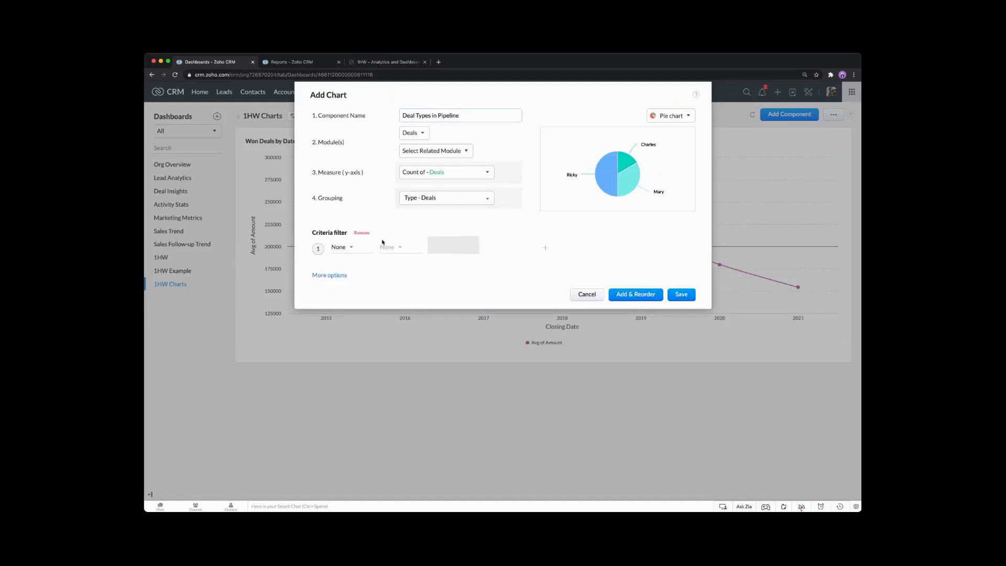
{"action": "left_click", "coordinate": [361, 249]}
{"action": "type", "text": "stage"}
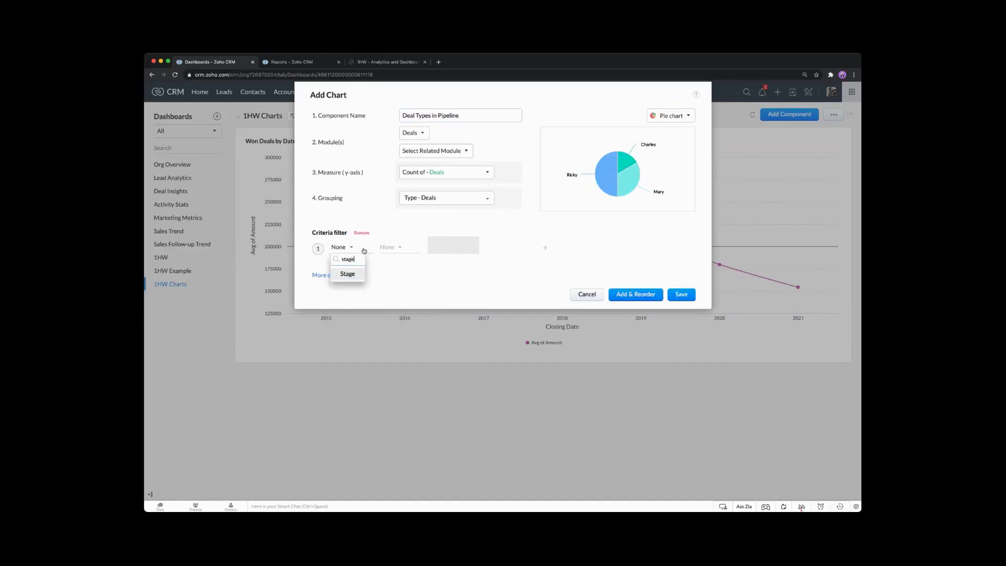
{"action": "left_click", "coordinate": [354, 274]}
{"action": "left_click", "coordinate": [391, 248]}
{"action": "left_click", "coordinate": [419, 286]}
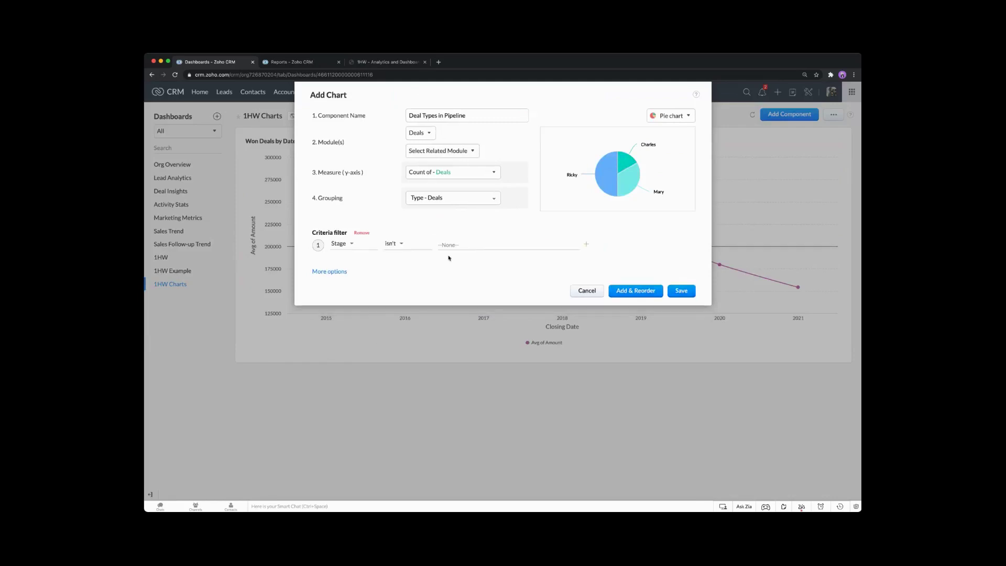
{"action": "left_click", "coordinate": [448, 247]}
{"action": "left_click", "coordinate": [485, 317]}
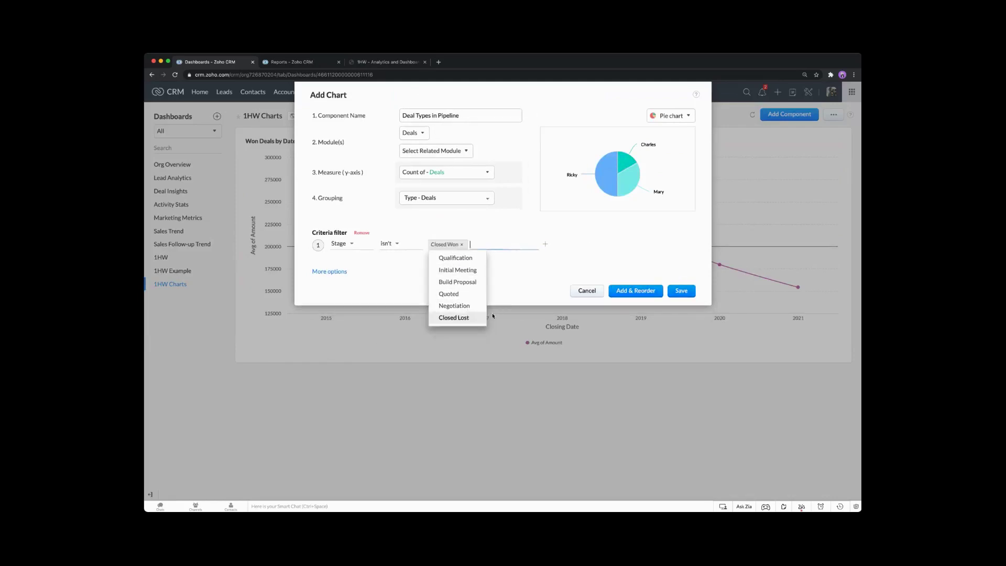
{"action": "left_click", "coordinate": [522, 285]}
- Add the Deal Types in Pipeline chart to the dashboard beneath Won Deals by Date and save the layout
{"action": "left_click", "coordinate": [660, 291]}
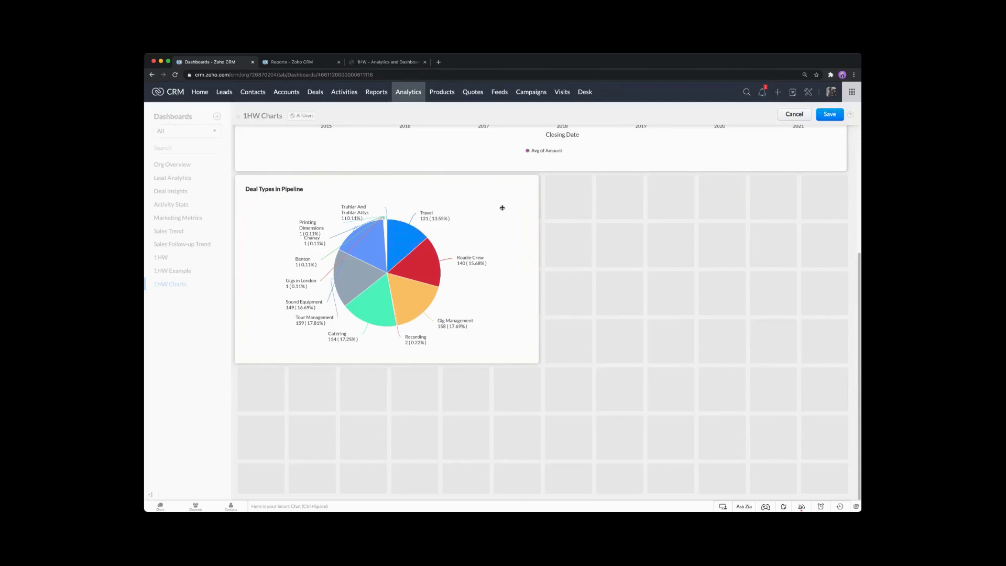
{"action": "scroll", "coordinate": [502, 207], "scroll_direction": "up", "scroll_amount": 4}
{"action": "scroll", "coordinate": [583, 247], "scroll_direction": "down", "scroll_amount": 3}
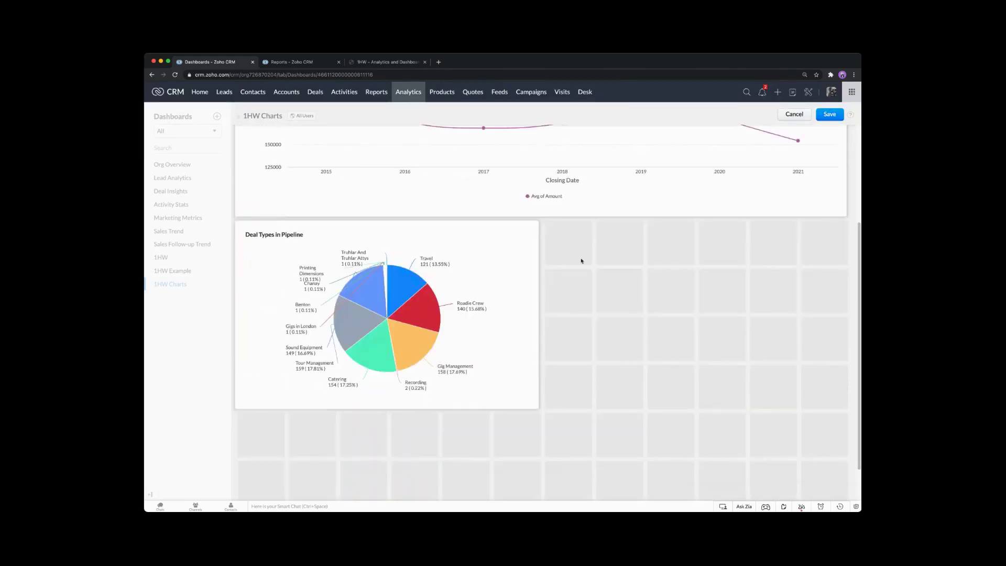
{"action": "left_click", "coordinate": [831, 117]}
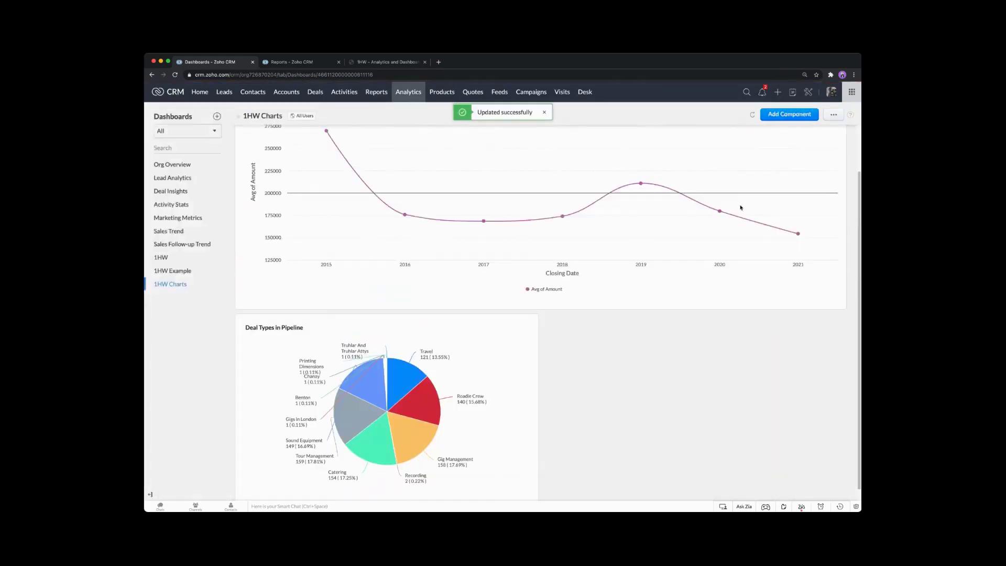
- Change the Deal Types in Pipeline component from a pie chart to a donut chart and save it
{"action": "left_click", "coordinate": [526, 326]}
{"action": "left_click", "coordinate": [499, 359]}
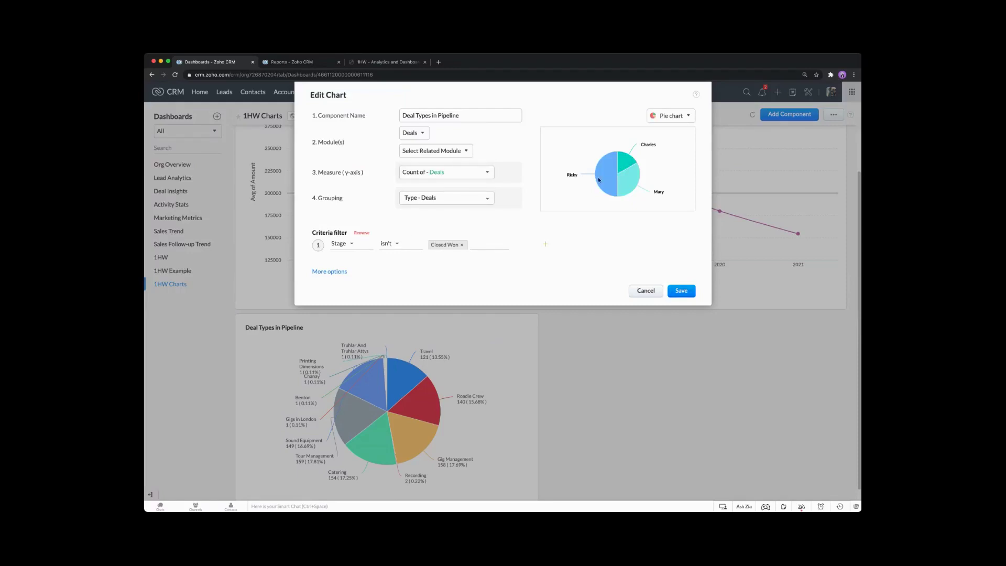
{"action": "left_click", "coordinate": [685, 115]}
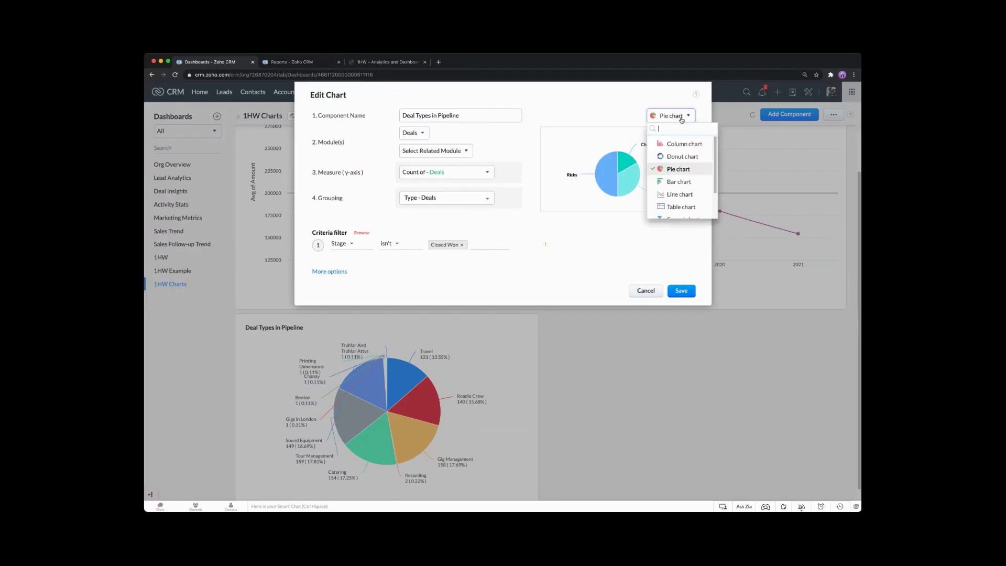
{"action": "left_click", "coordinate": [680, 156]}
{"action": "left_click", "coordinate": [687, 291]}
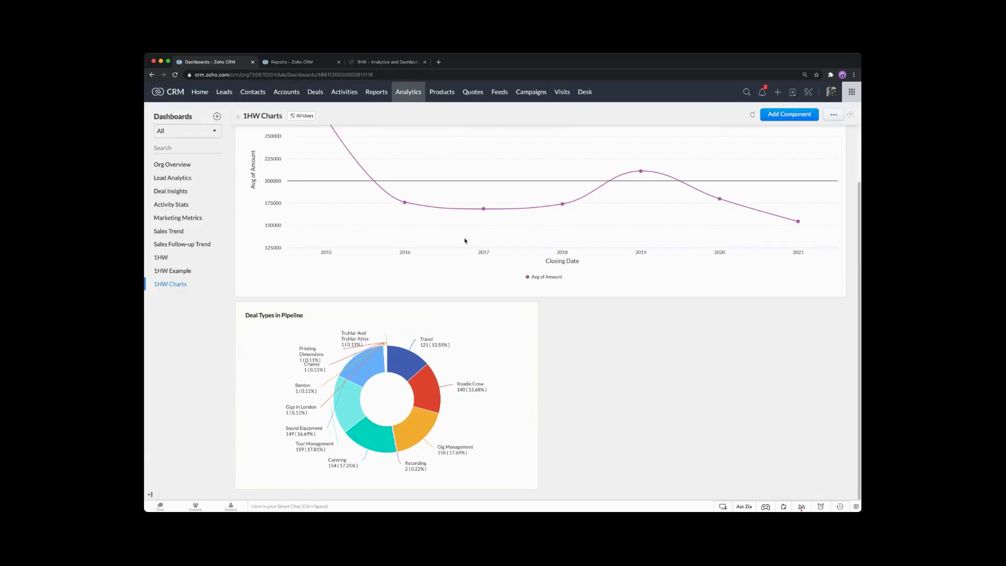
- Start a new blank dashboard and consult the 1HW Plan slide in the Analytics and Dashboards PDF before returning to it
{"action": "mouse_move", "coordinate": [440, 187]}
{"action": "left_click", "coordinate": [217, 116]}
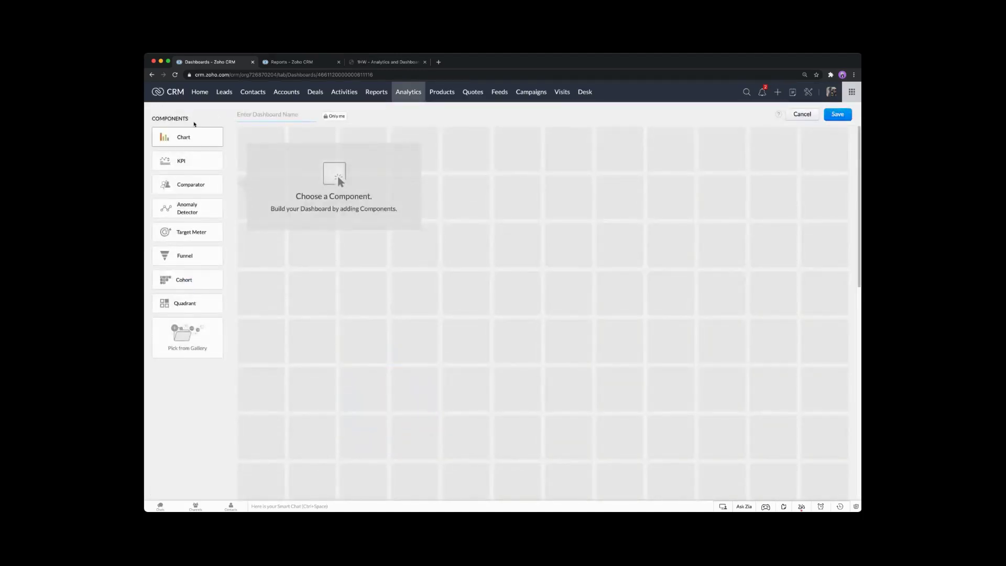
{"action": "left_click", "coordinate": [382, 62]}
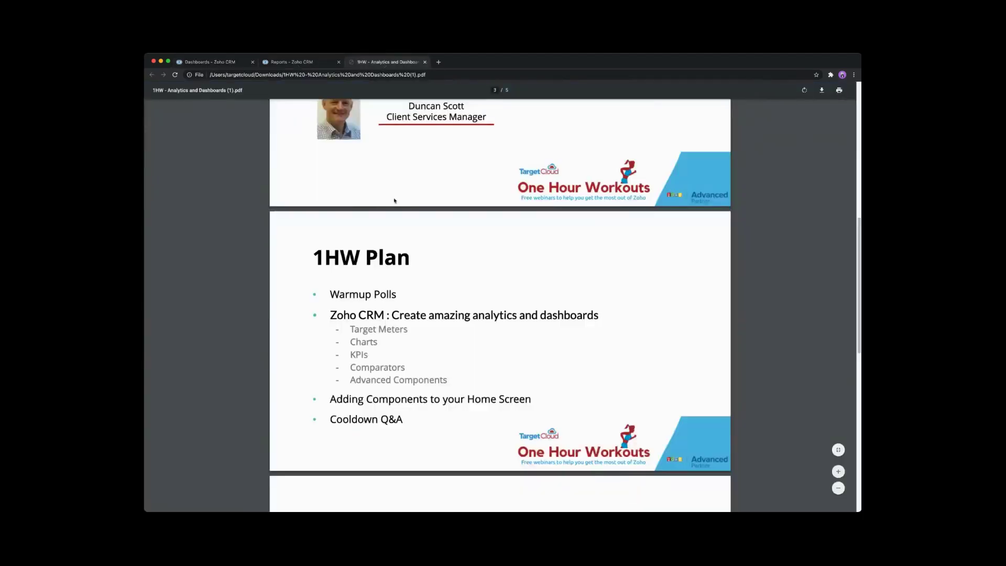
{"action": "left_click", "coordinate": [236, 64]}
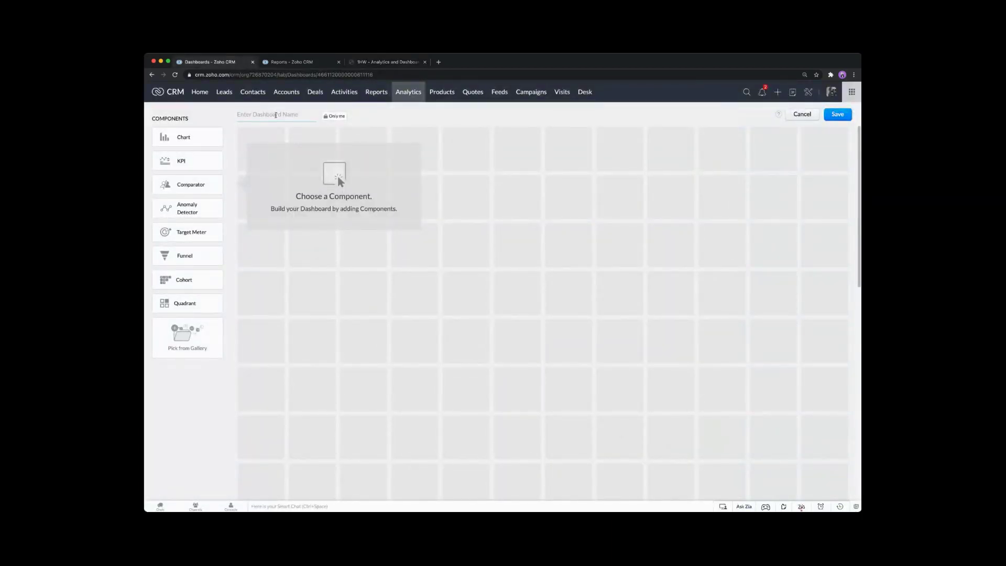
- Name the dashboard 1HW KPIs and start a Standard KPI component named Revenue This Year
{"action": "left_click", "coordinate": [276, 115]}
{"action": "type", "text": "1HW KPIs"}
{"action": "left_click", "coordinate": [195, 164]}
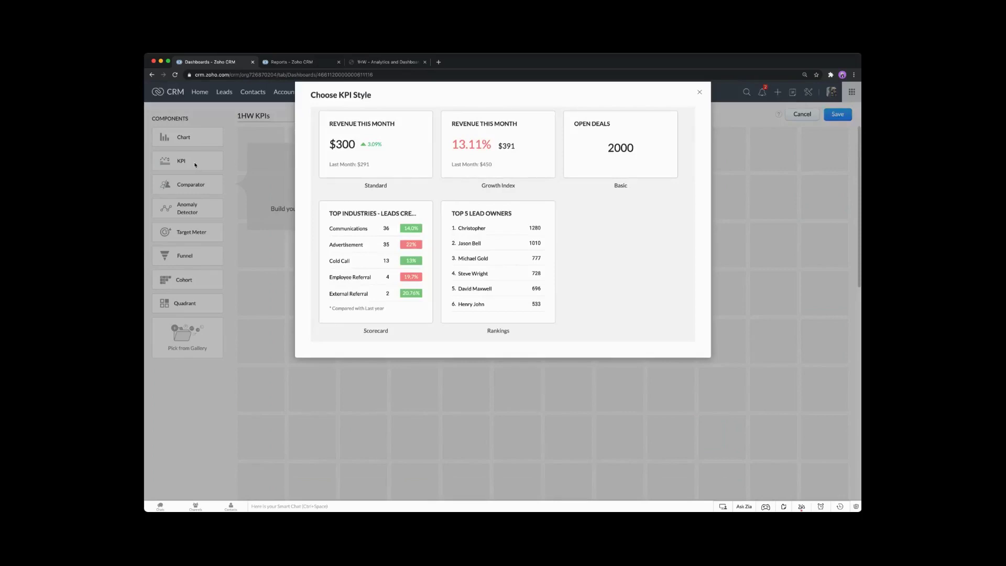
{"action": "left_click", "coordinate": [371, 134]}
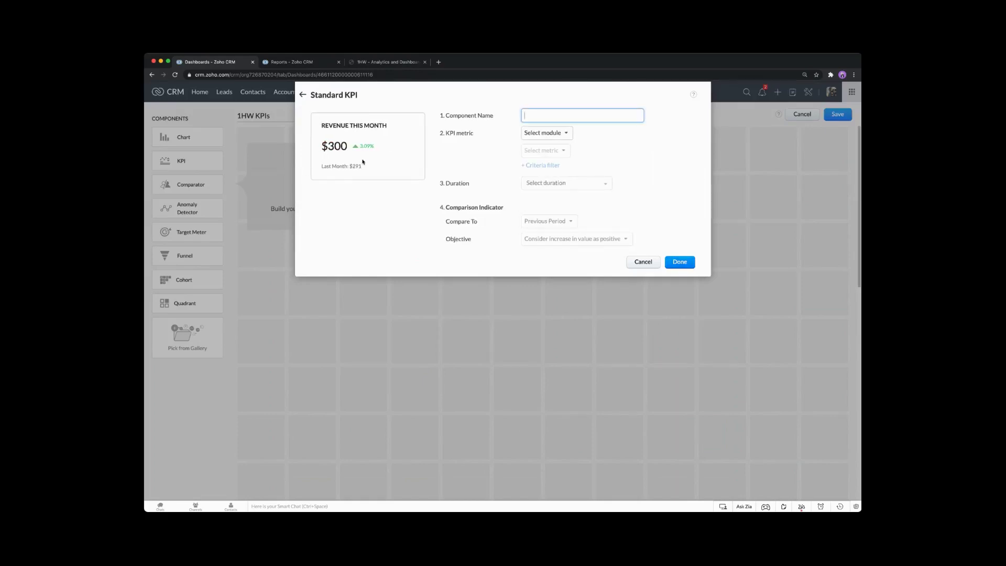
{"action": "type", "text": "Revenue w"}
{"action": "type", "text": "Year"}
{"action": "left_click", "coordinate": [608, 144]}
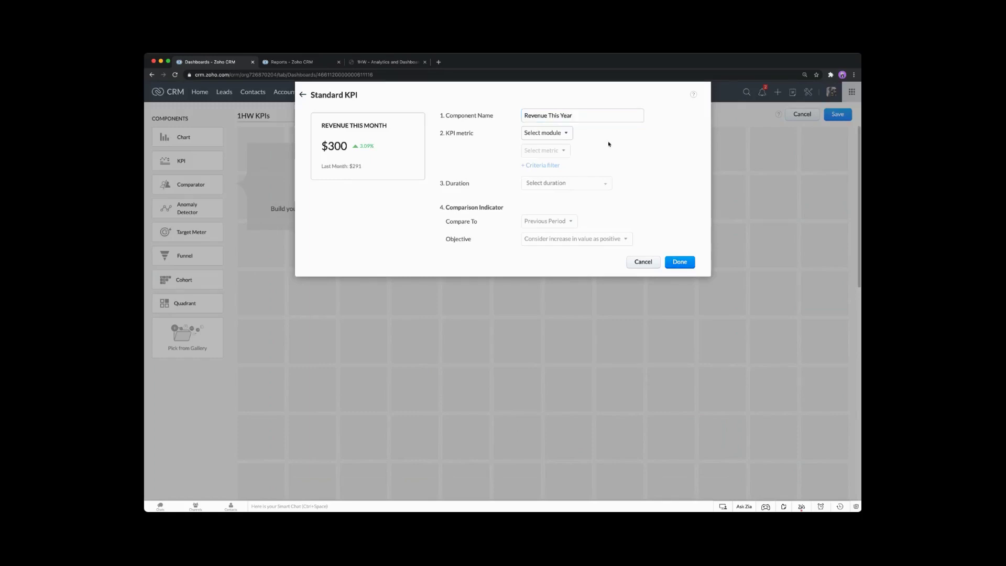
- Set the KPI metric to the Sum of Amount from the Deals module
{"action": "left_click", "coordinate": [566, 133]}
{"action": "left_click", "coordinate": [543, 205]}
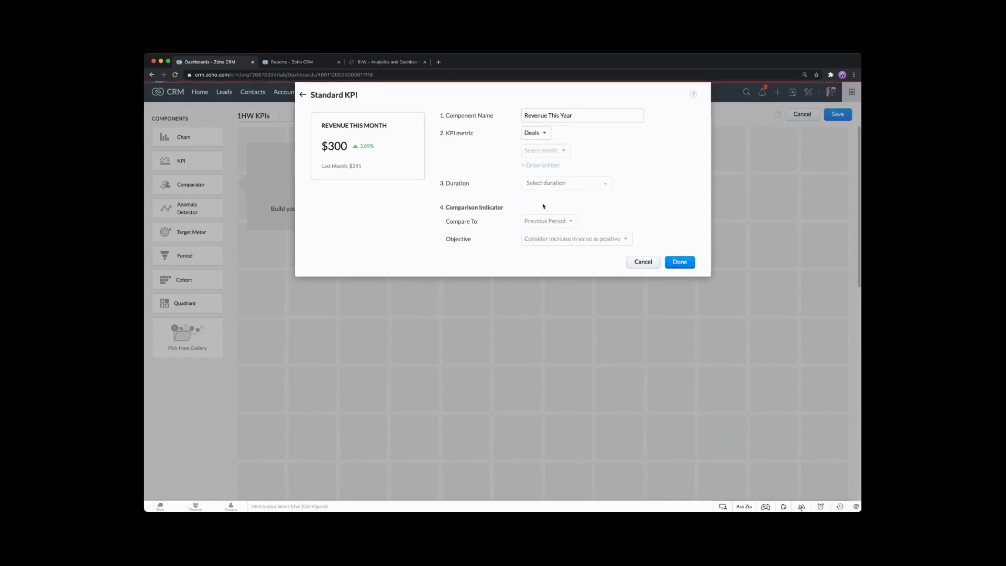
{"action": "left_click", "coordinate": [570, 151]}
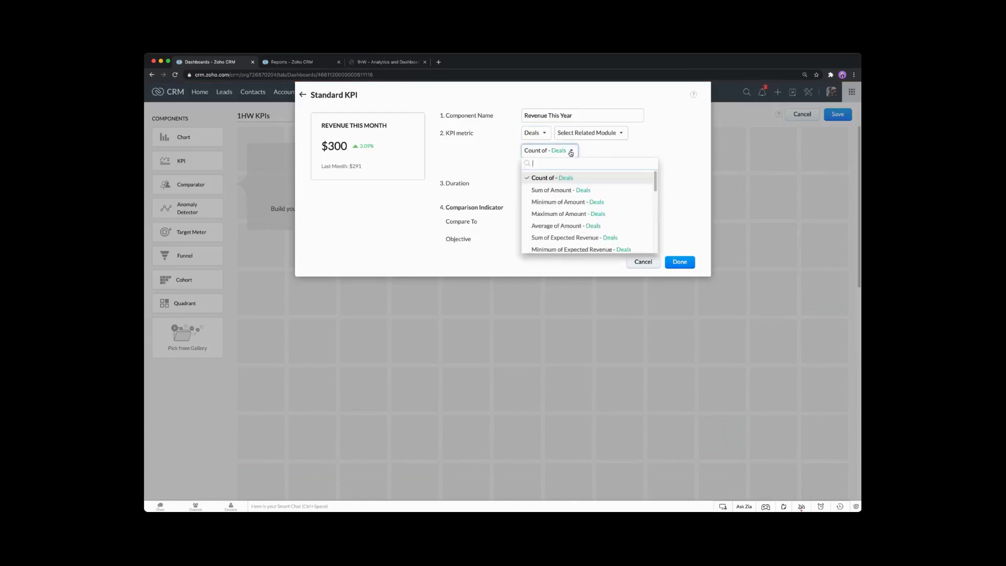
{"action": "type", "text": "amo"}
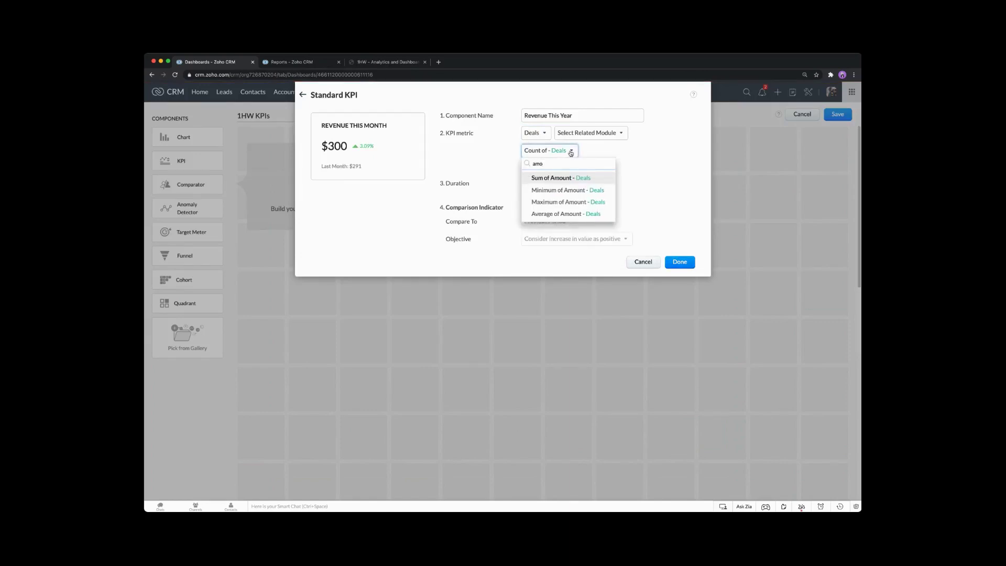
{"action": "left_click", "coordinate": [565, 179]}
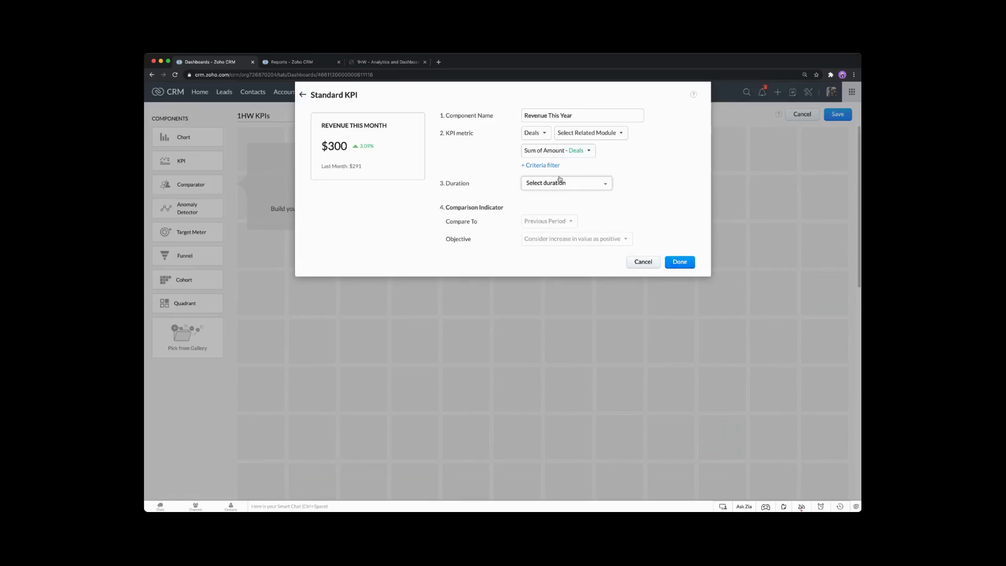
- Add a criteria filter to the revenue KPI so that Stage is Closed Won
{"action": "left_click", "coordinate": [545, 165]}
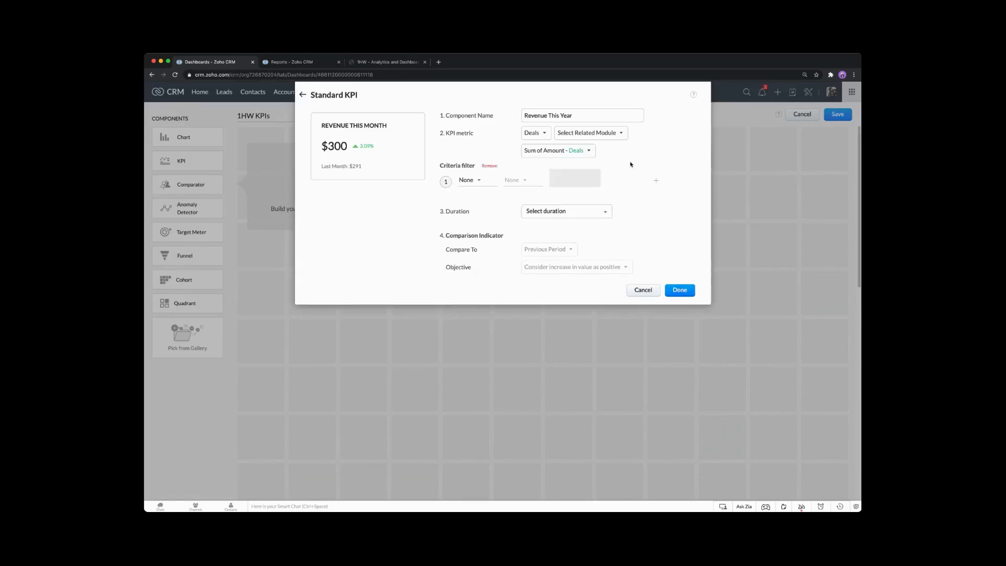
{"action": "left_click", "coordinate": [479, 181]}
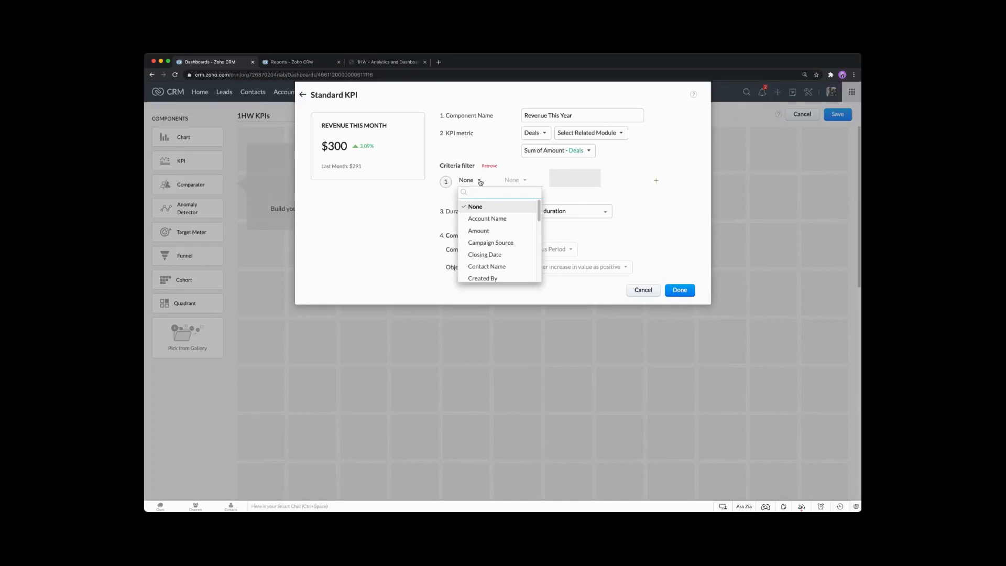
{"action": "type", "text": "stage"}
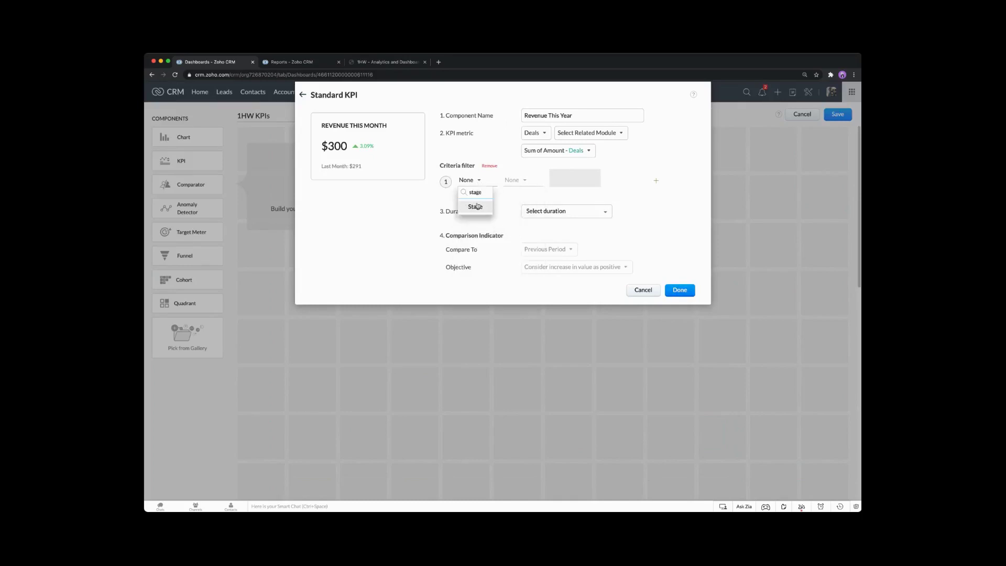
{"action": "left_click", "coordinate": [476, 207]}
{"action": "left_click", "coordinate": [513, 179]}
{"action": "left_click", "coordinate": [519, 208]}
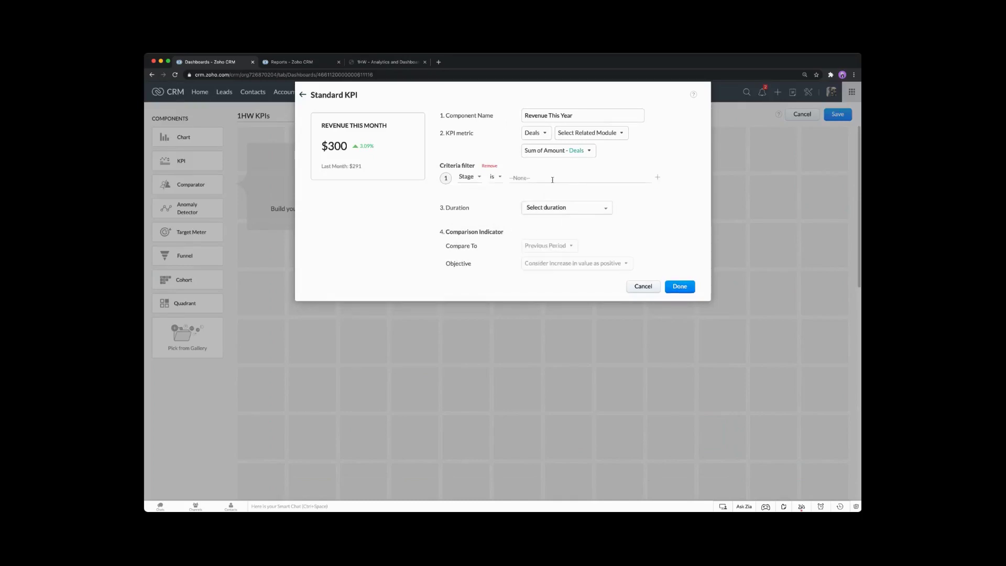
{"action": "left_click", "coordinate": [536, 252]}
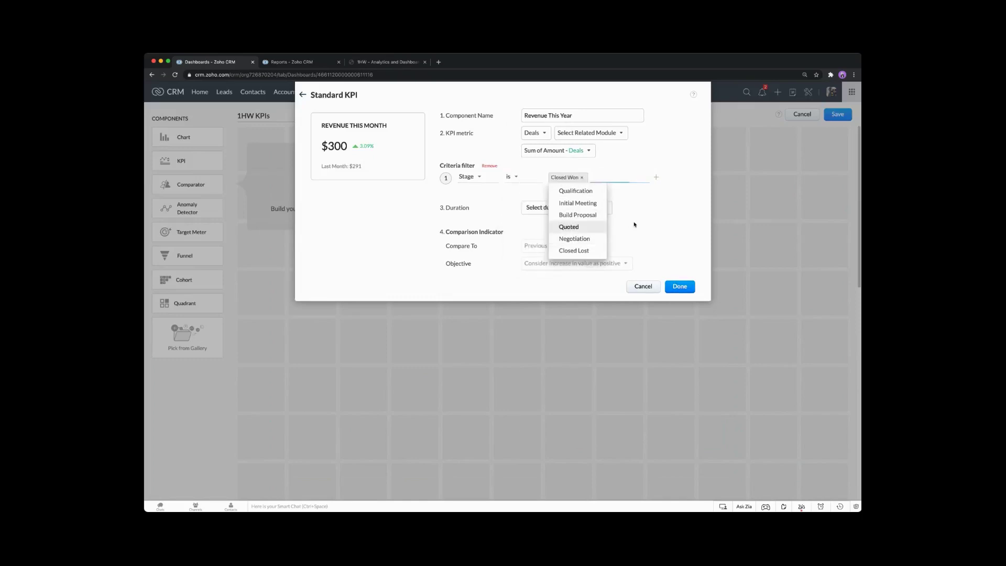
{"action": "left_click", "coordinate": [635, 225]}
- Set the revenue KPI's duration to Closing Date, This Year, and place the component on the dashboard
{"action": "left_click", "coordinate": [606, 208]}
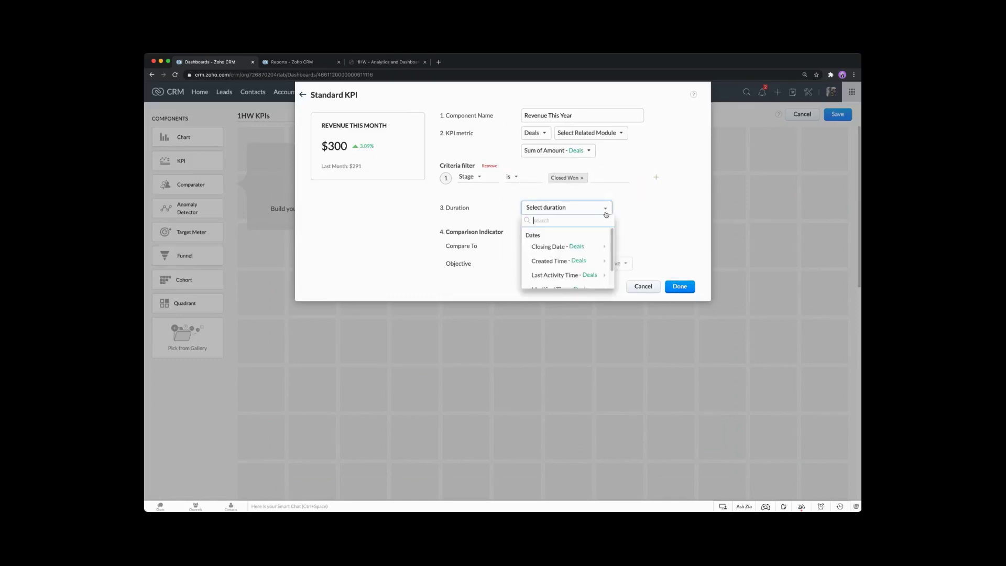
{"action": "mouse_move", "coordinate": [589, 245]}
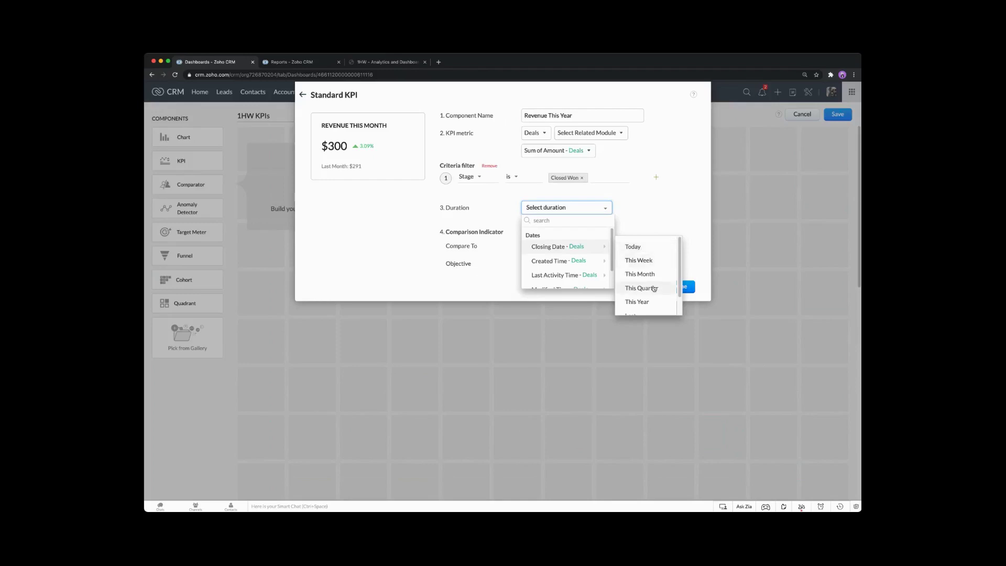
{"action": "left_click", "coordinate": [637, 301]}
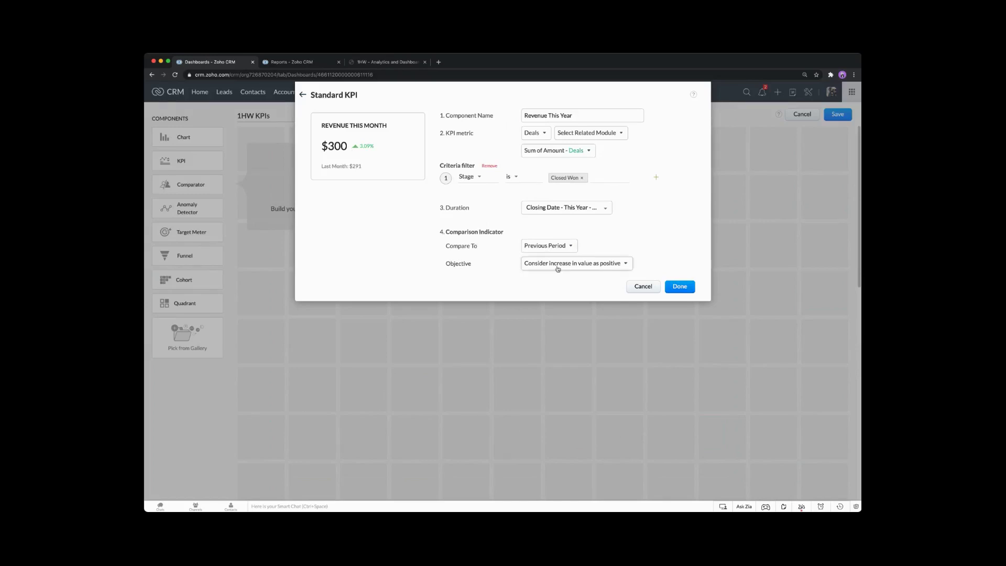
{"action": "left_click", "coordinate": [584, 268]}
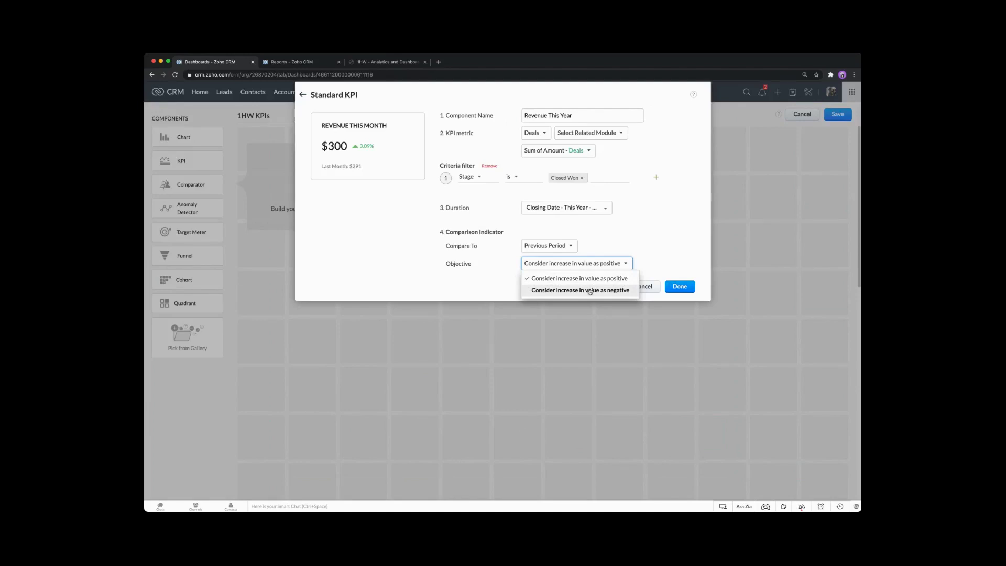
{"action": "left_click", "coordinate": [644, 254]}
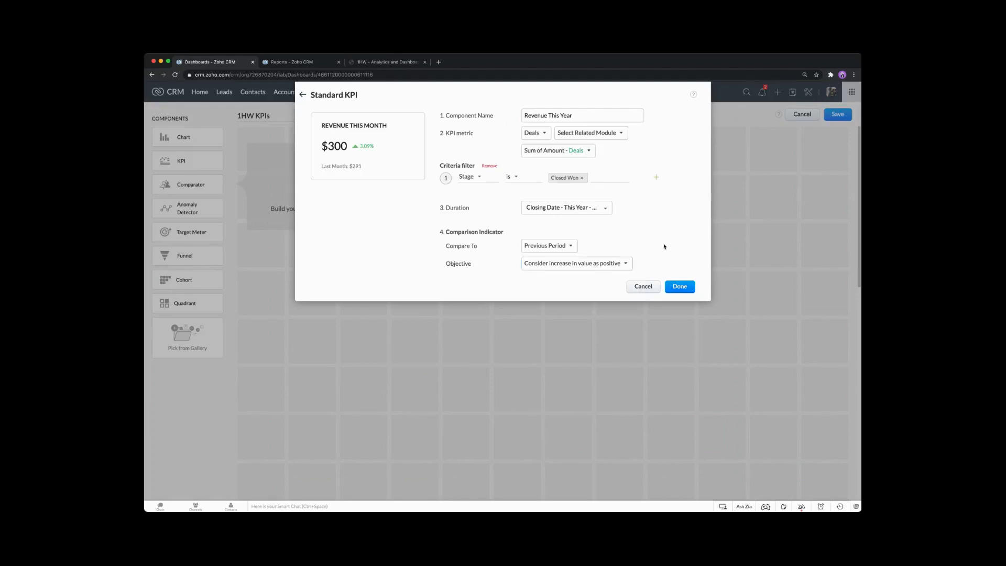
{"action": "left_click", "coordinate": [678, 287]}
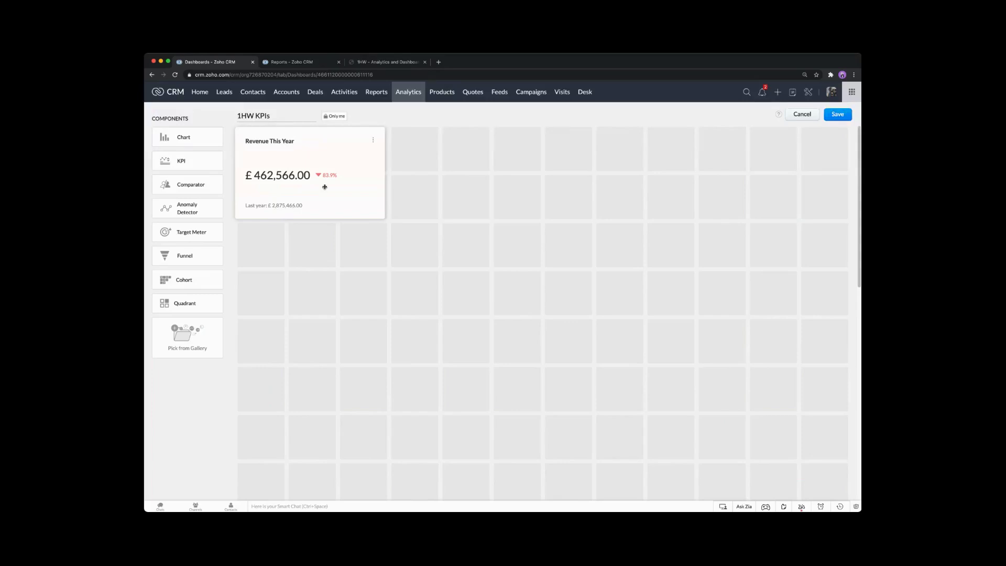
- Edit the Revenue This Year component to use Closing Date, This Quarter as its duration, and save the dashboard
{"action": "left_click", "coordinate": [373, 140]}
{"action": "left_click", "coordinate": [366, 154]}
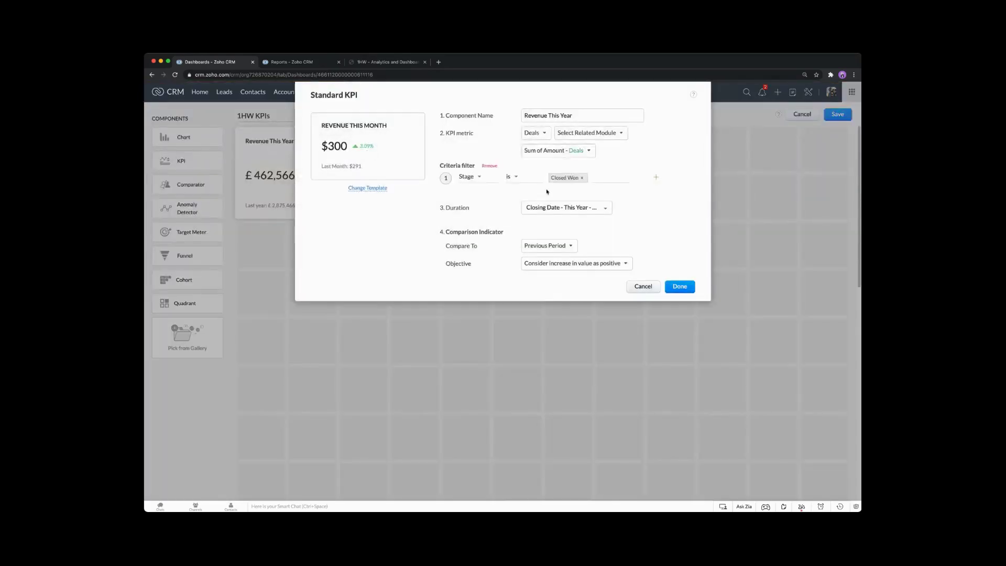
{"action": "left_click", "coordinate": [558, 209]}
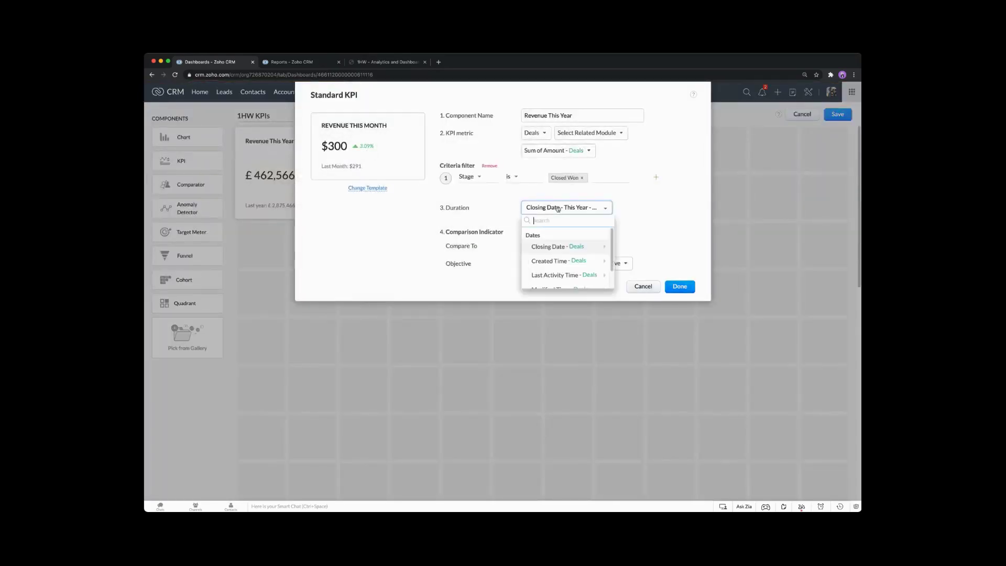
{"action": "mouse_move", "coordinate": [580, 248]}
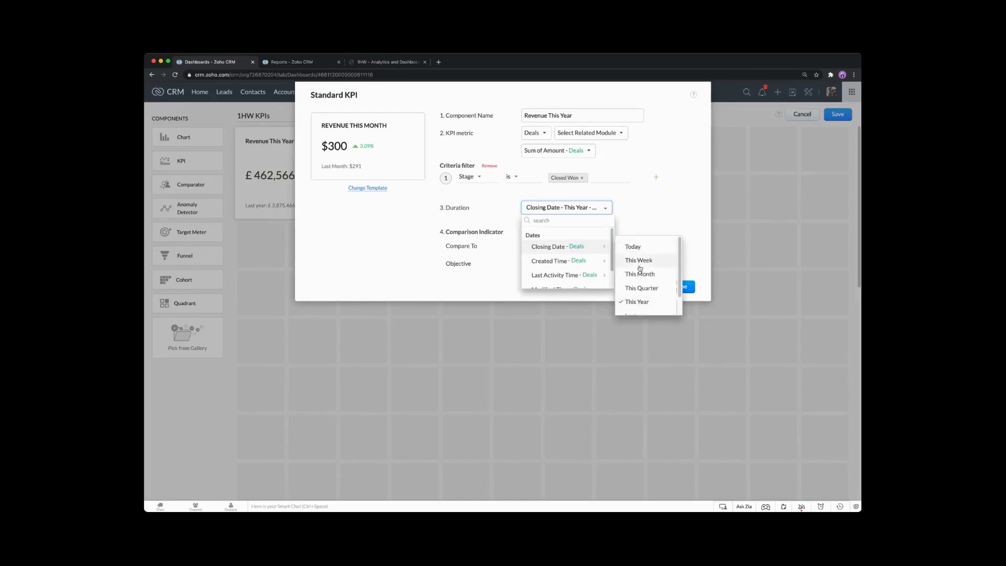
{"action": "left_click", "coordinate": [641, 288]}
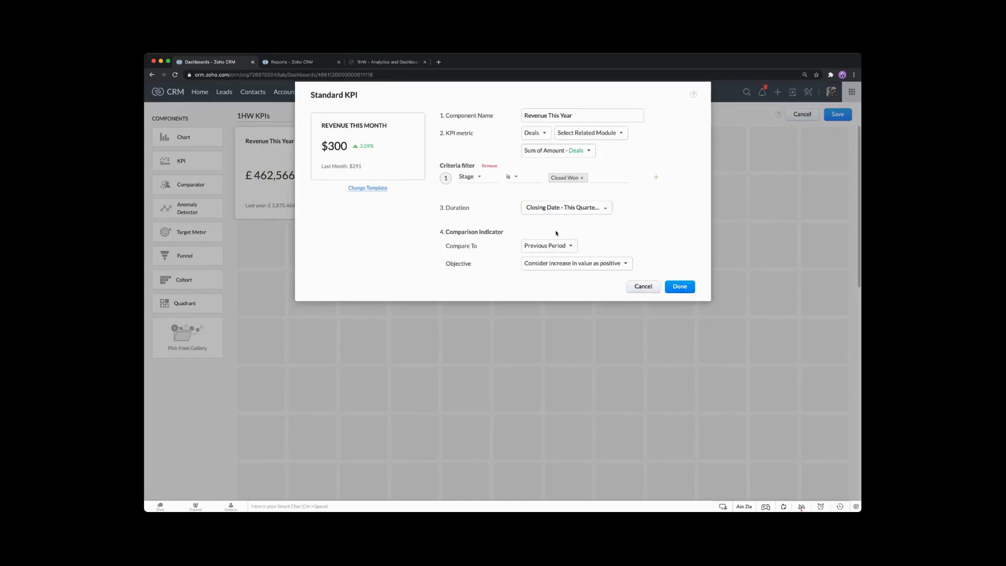
{"action": "left_click", "coordinate": [682, 288]}
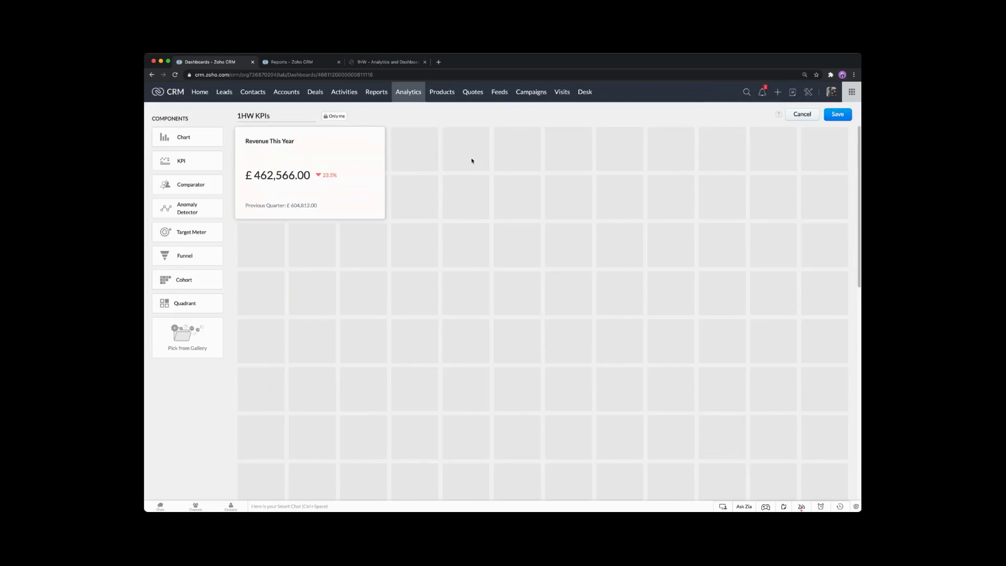
{"action": "left_click", "coordinate": [837, 114]}
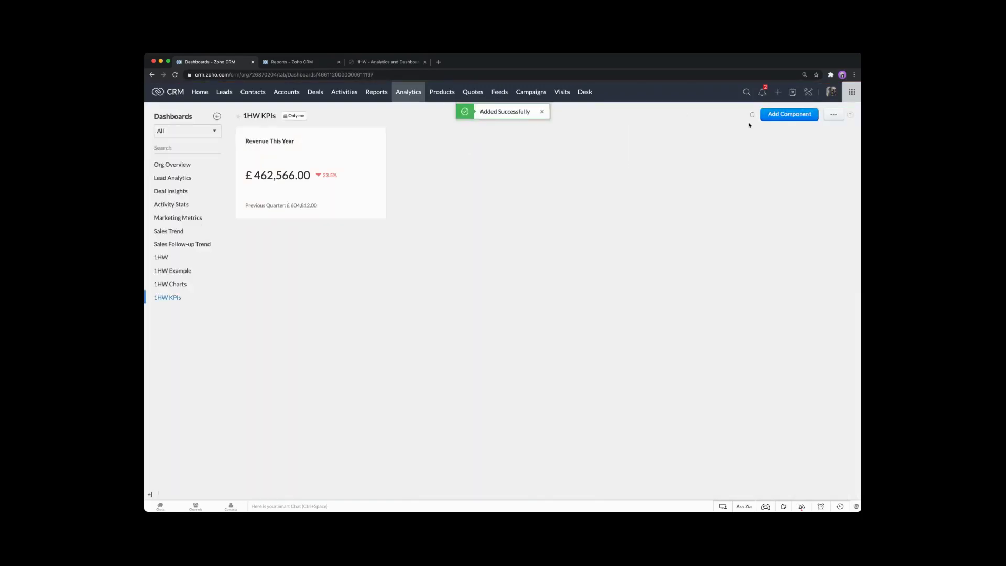
- Start a new Basic KPI component named Pipeline Deals, based on the Deals module
{"action": "left_click", "coordinate": [778, 115]}
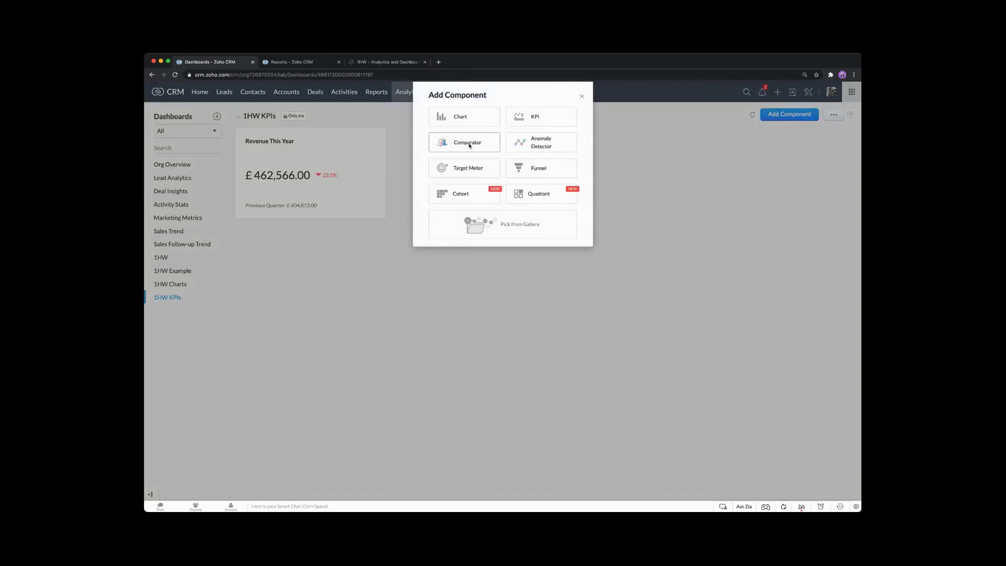
{"action": "left_click", "coordinate": [532, 117]}
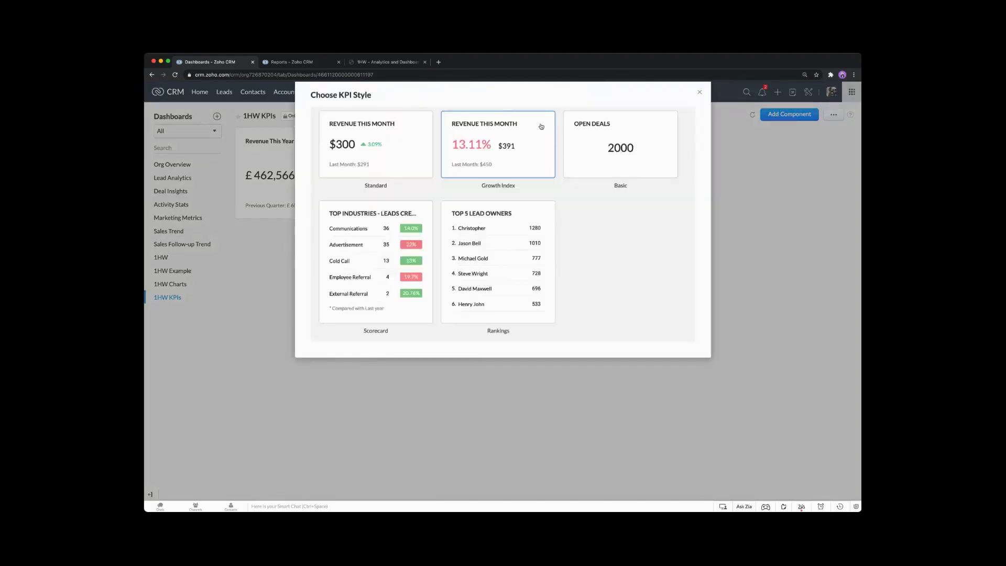
{"action": "left_click", "coordinate": [620, 138]}
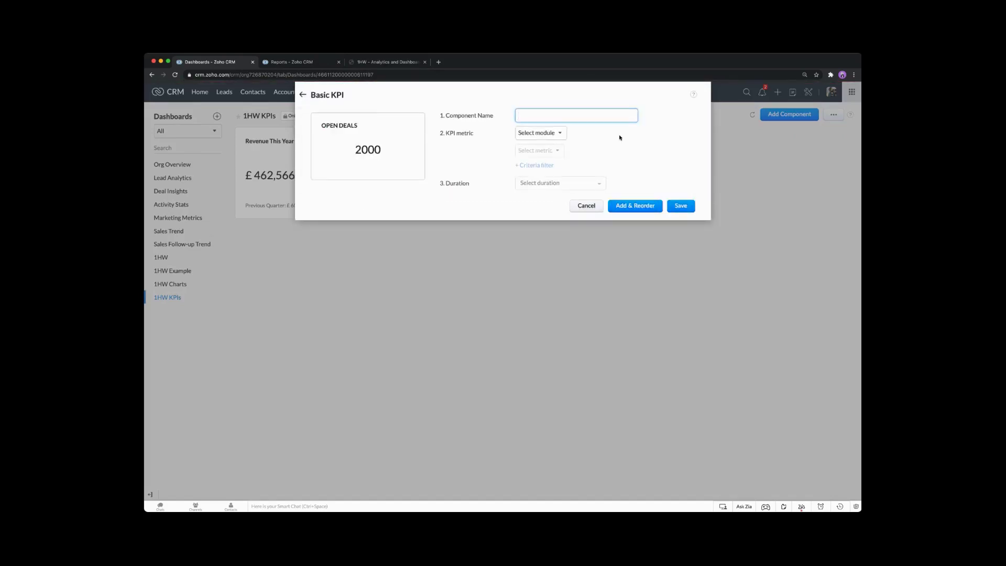
{"action": "type", "text": "Ope"}
{"action": "key", "text": "BackSpace"}
{"action": "type", "text": "Pipeline Deals"}
{"action": "left_click", "coordinate": [559, 134]}
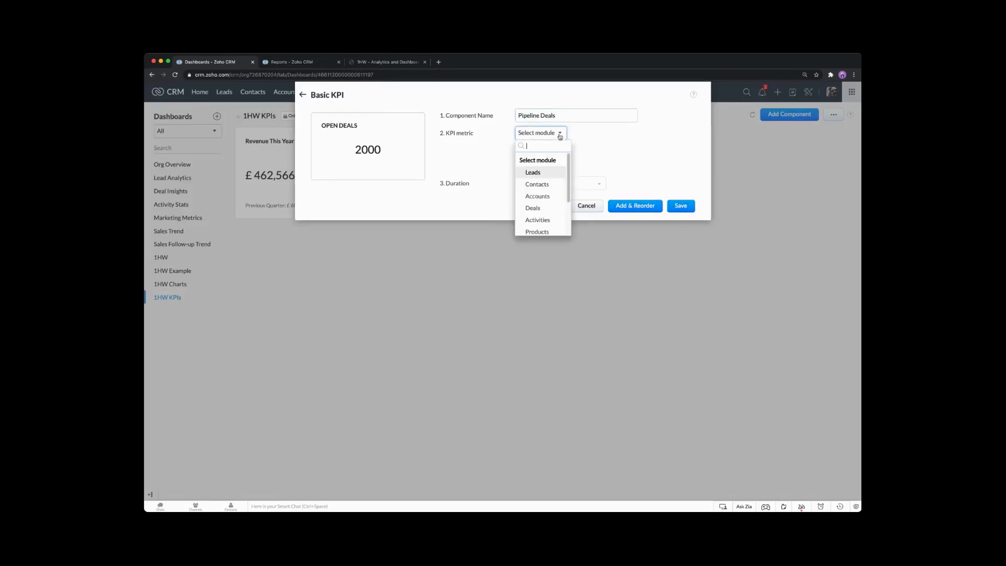
{"action": "left_click", "coordinate": [532, 208]}
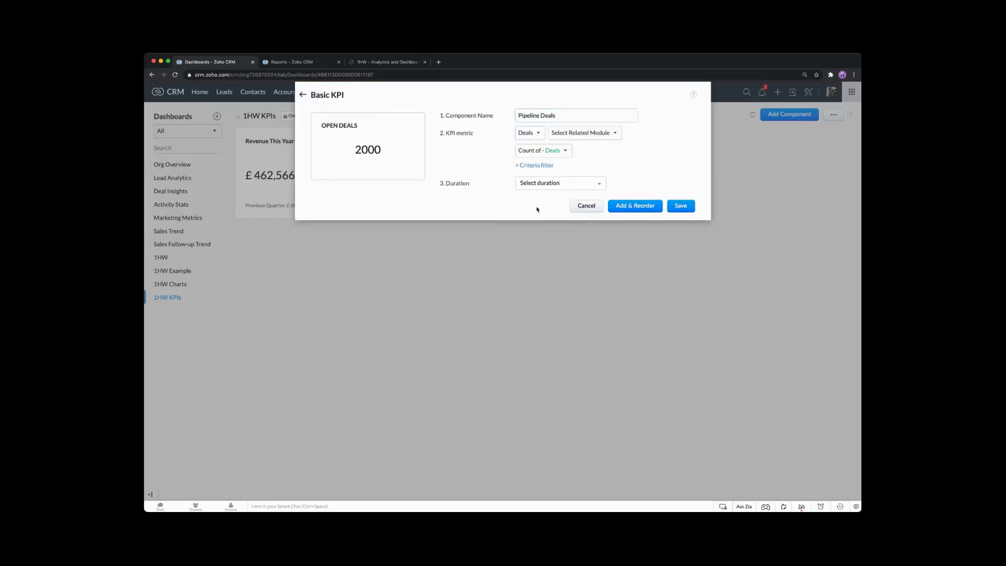
- Add a criteria filter to Pipeline Deals where Stage is Qualification, Initial Meeting, Build Proposal, Quoted or Negotiation
{"action": "left_click", "coordinate": [539, 165]}
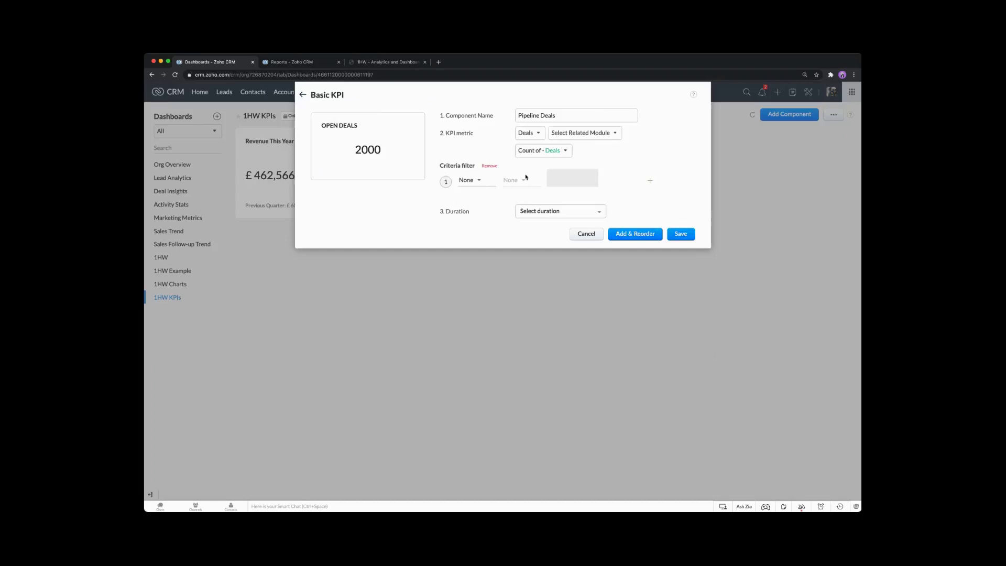
{"action": "left_click", "coordinate": [479, 181]}
{"action": "type", "text": "stage"}
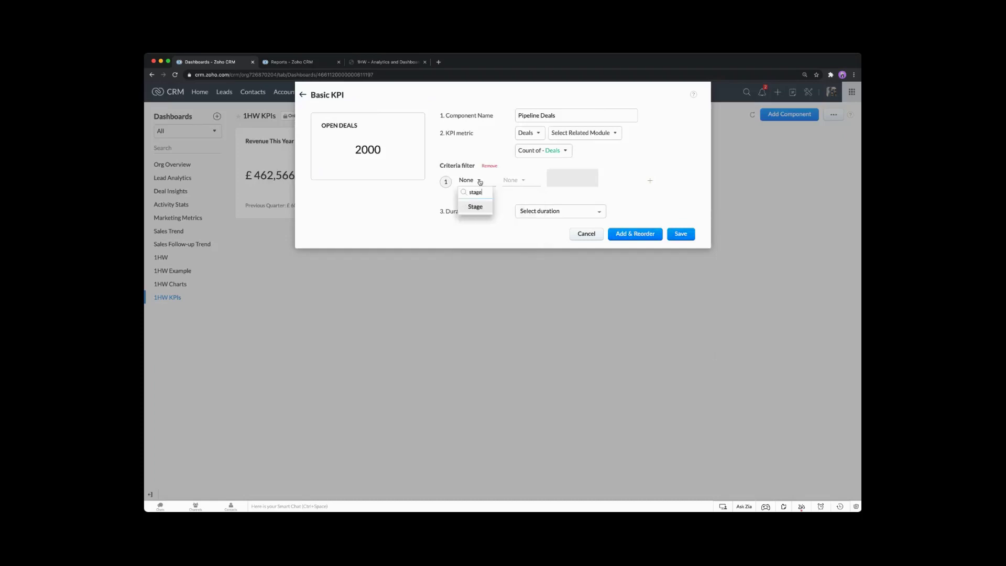
{"action": "left_click", "coordinate": [475, 207]}
{"action": "left_click", "coordinate": [512, 180]}
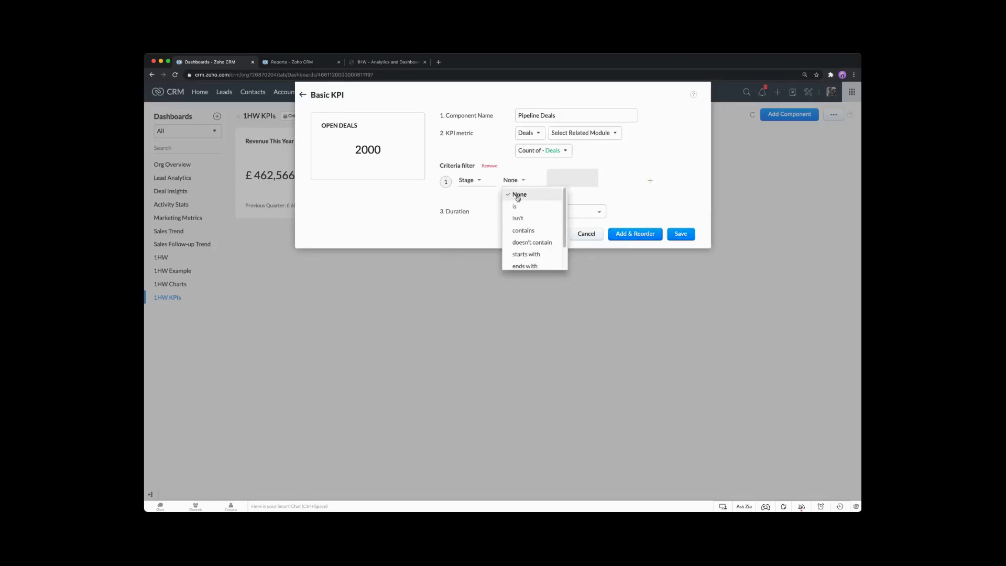
{"action": "left_click", "coordinate": [519, 202]}
{"action": "left_click", "coordinate": [556, 181]}
{"action": "left_click", "coordinate": [550, 190]}
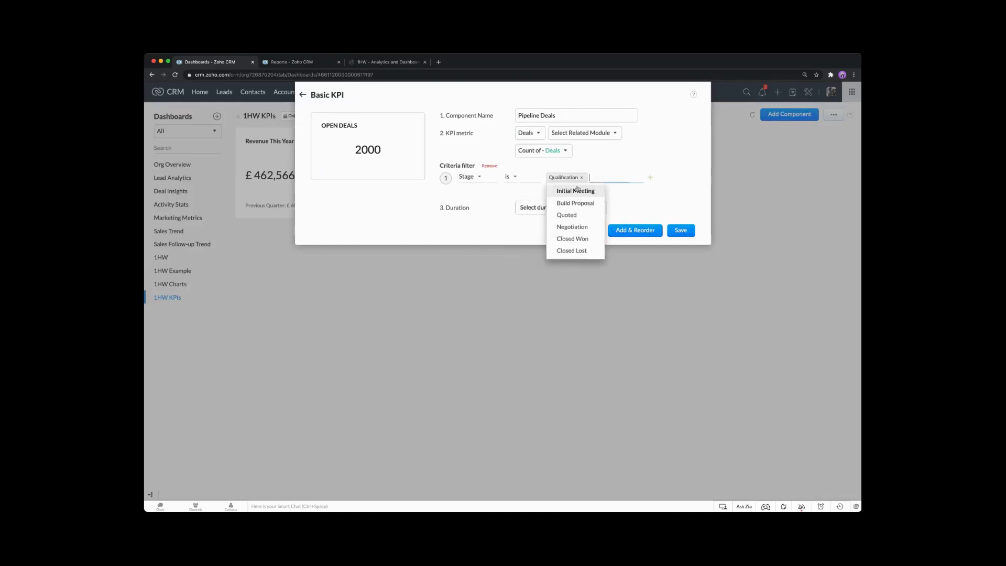
{"action": "left_click", "coordinate": [577, 189]}
{"action": "left_click", "coordinate": [581, 199]}
{"action": "left_click", "coordinate": [579, 199]}
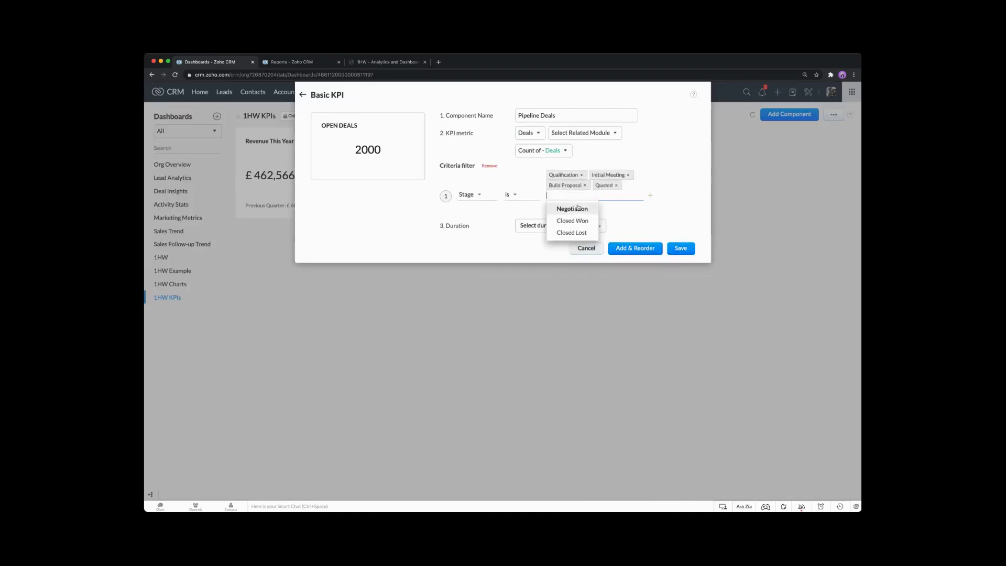
{"action": "left_click", "coordinate": [578, 208]}
{"action": "left_click", "coordinate": [654, 157]}
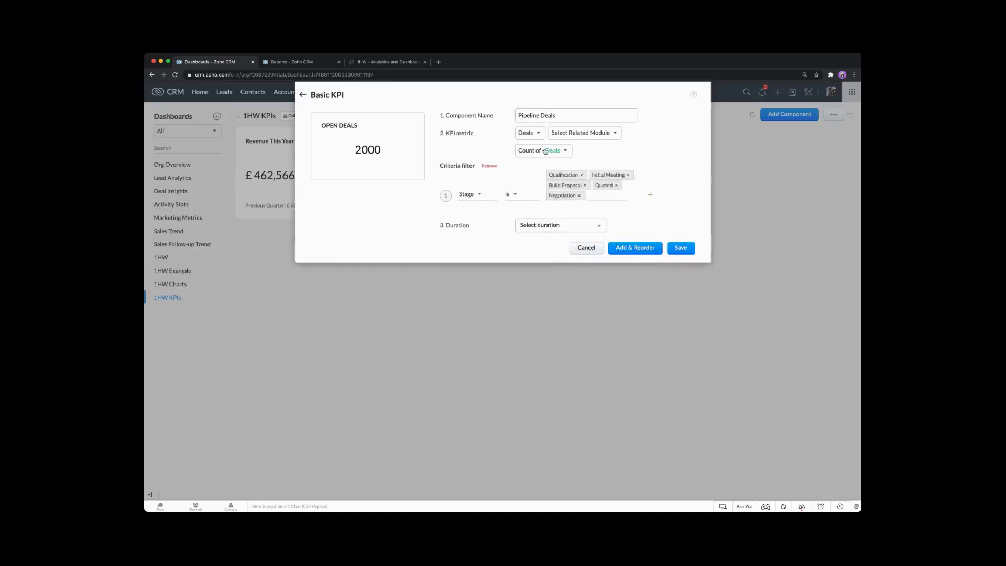
- Set the Pipeline Deals duration to Closing Date, This Year, then add the component beside the revenue KPI and save the dashboard
{"action": "left_click", "coordinate": [551, 228]}
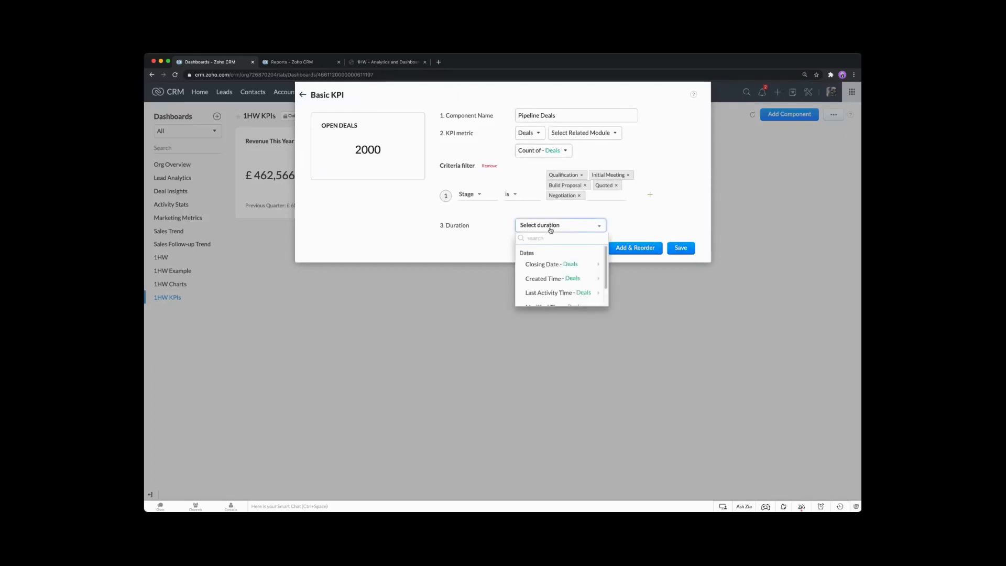
{"action": "mouse_move", "coordinate": [561, 264]}
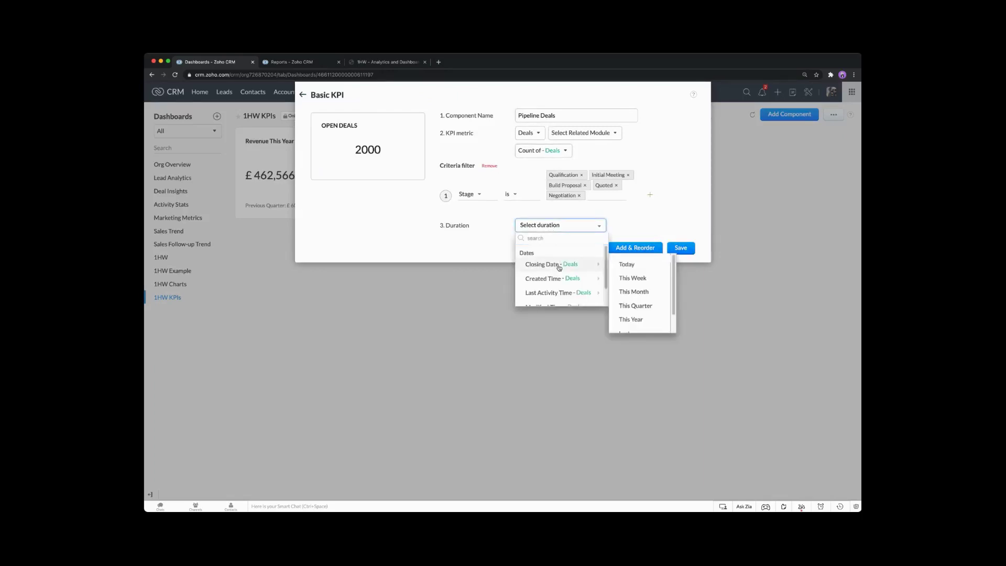
{"action": "left_click", "coordinate": [631, 319]}
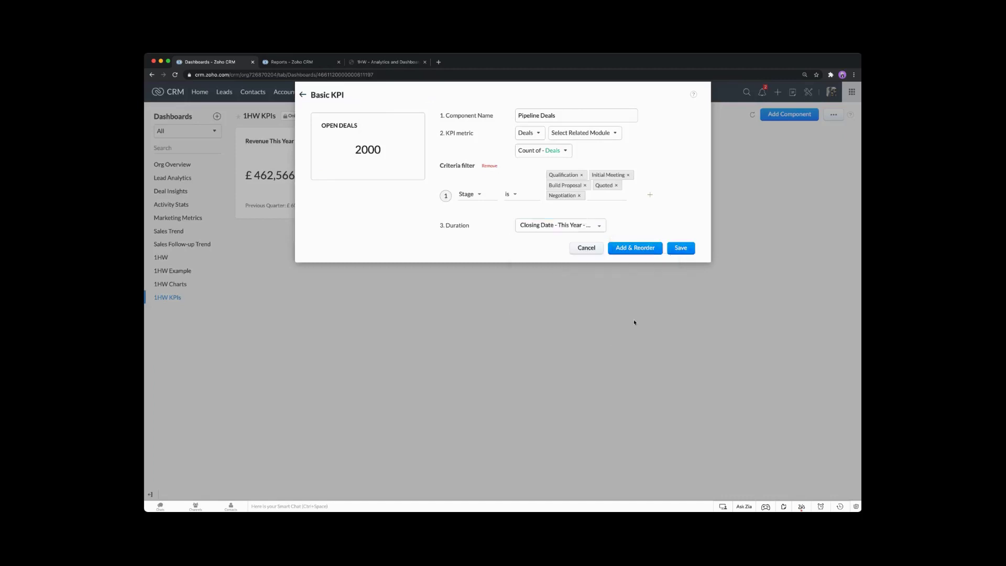
{"action": "left_click", "coordinate": [635, 248]}
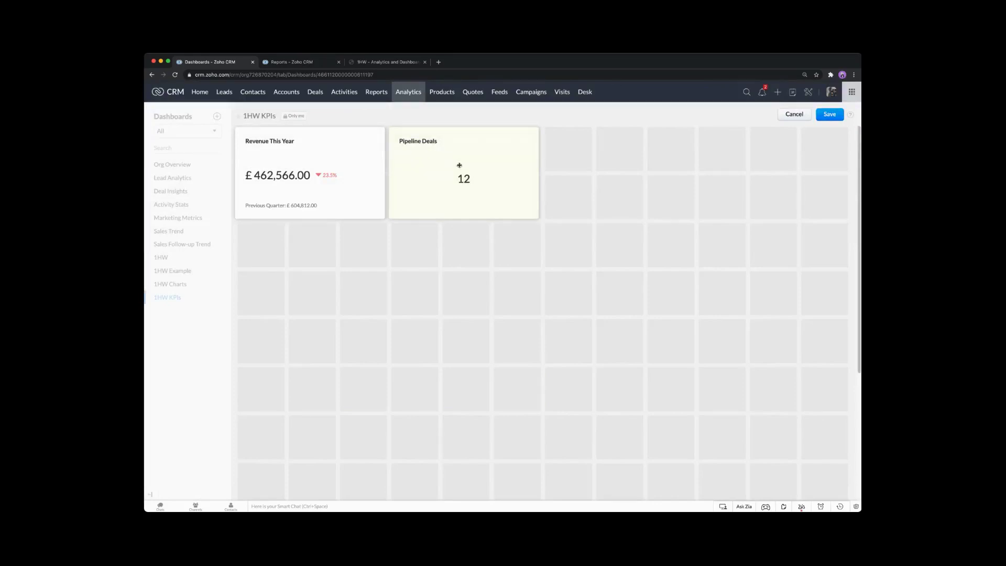
{"action": "left_click", "coordinate": [829, 114]}
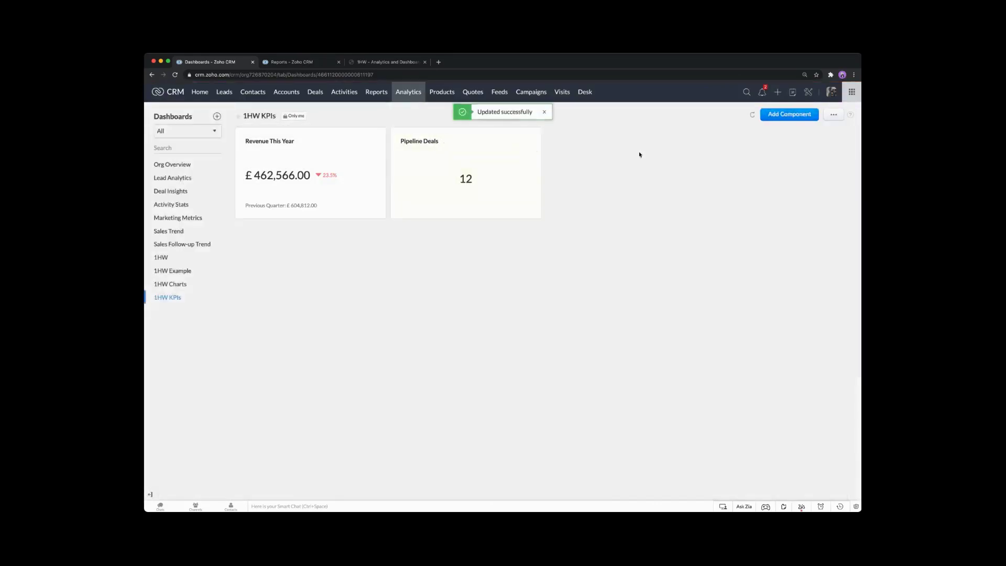
- Clone the Pipeline Deals component and name the copy Won Deals
{"action": "left_click", "coordinate": [531, 142]}
{"action": "left_click", "coordinate": [519, 157]}
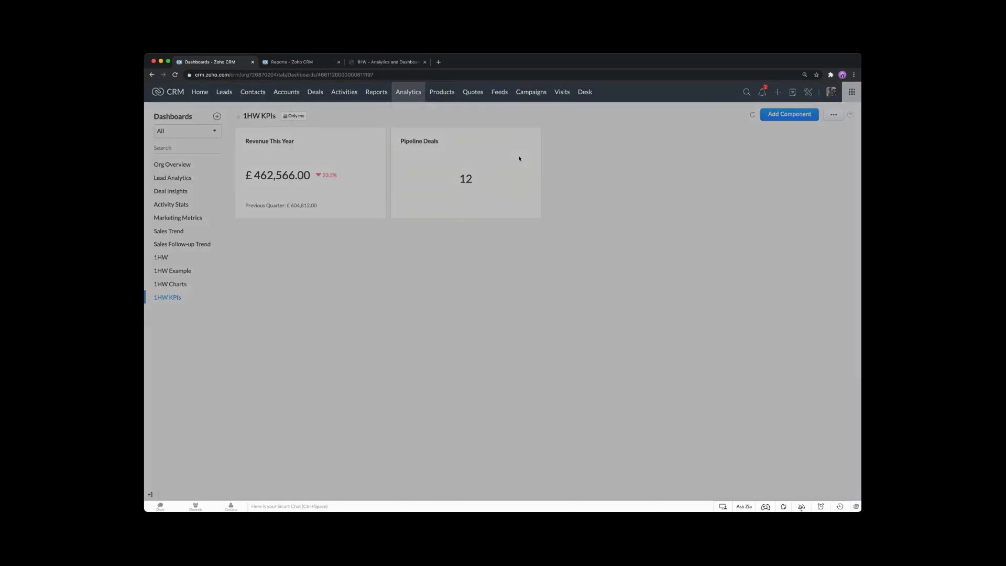
{"action": "left_click", "coordinate": [572, 116]}
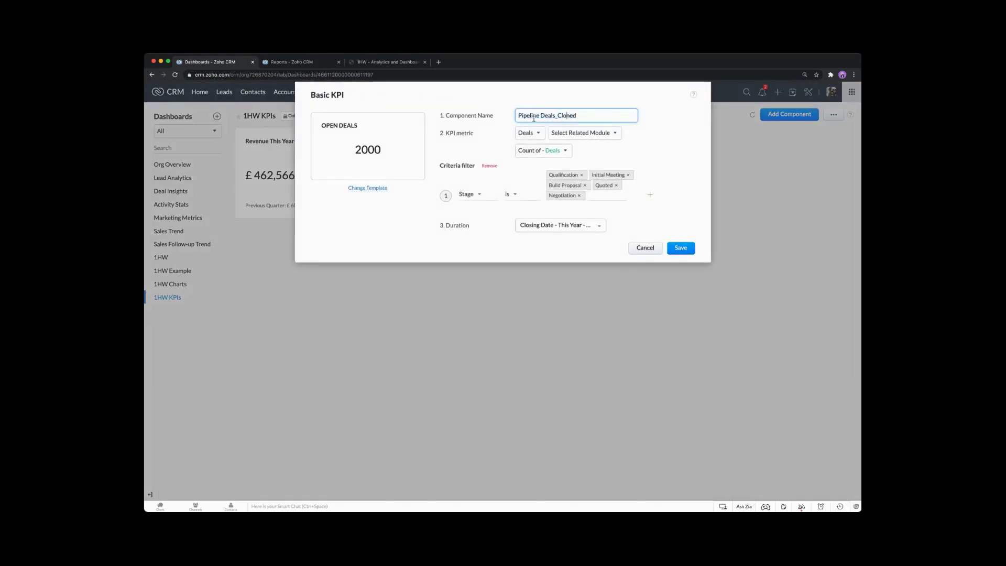
{"action": "left_click_drag", "start_coordinate": [519, 115], "coordinate": [539, 115]}
{"action": "key", "text": "BackSpace"}
{"action": "type", "text": "Close"}
{"action": "key", "text": "BackSpace"}
{"action": "key", "text": "BackSpace"}
{"action": "key", "text": "BackSpace"}
{"action": "key", "text": "BackSpace"}
{"action": "key", "text": "BackSpace"}
{"action": "type", "text": "Won"}
{"action": "key", "text": "shift+Right"}
{"action": "key", "text": "shift+Right"}
{"action": "key", "text": "shift+Right"}
{"action": "key", "text": "shift+Right"}
{"action": "key", "text": "shift+Right"}
{"action": "key", "text": "shift+Right"}
{"action": "key", "text": "shift+Right"}
{"action": "key", "text": "BackSpace"}
{"action": "left_click", "coordinate": [674, 115]}
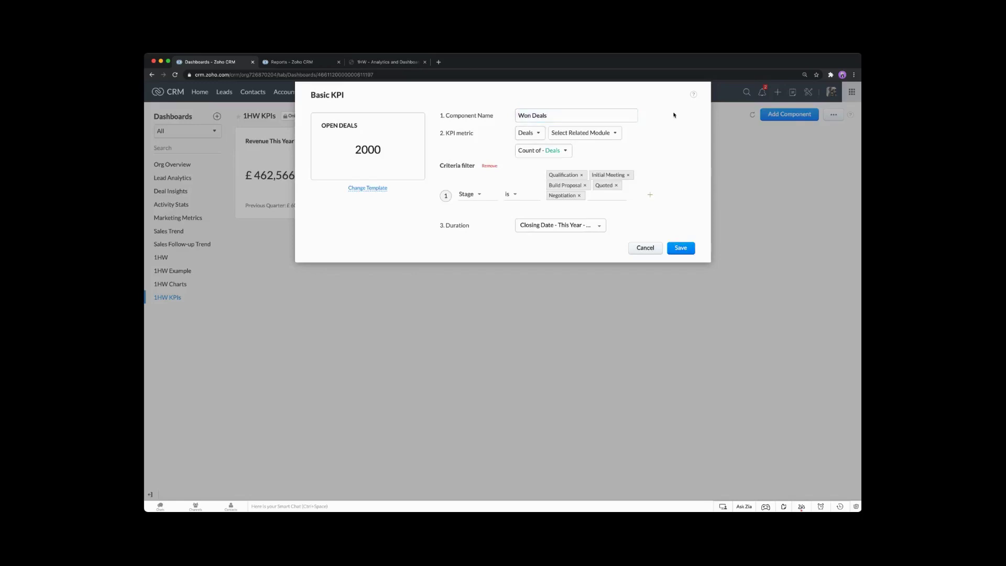
- Replace the stages in the Won Deals criteria filter so that Stage is Closed Won, and save the component
{"action": "left_click", "coordinate": [512, 195]}
{"action": "left_click", "coordinate": [520, 230]}
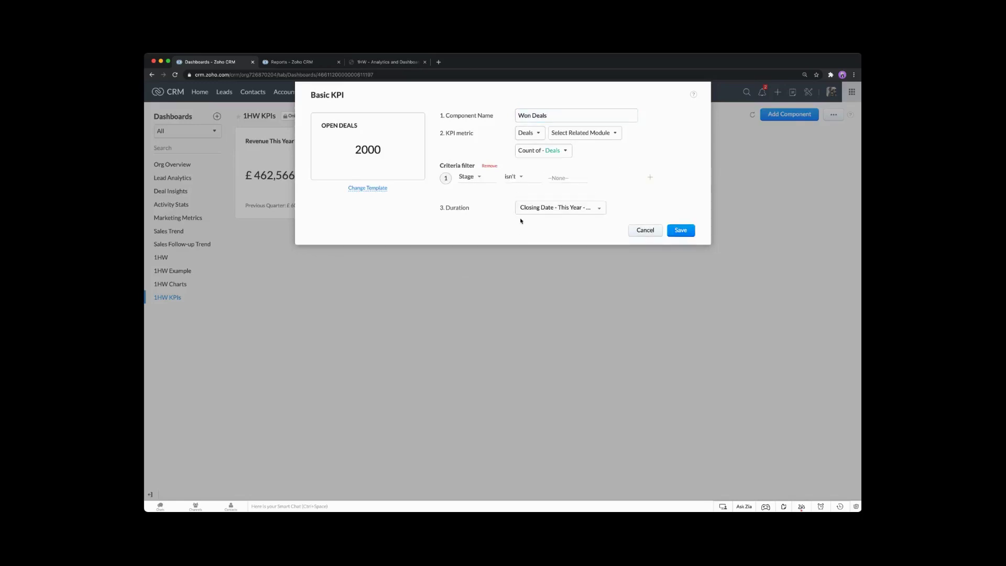
{"action": "left_click", "coordinate": [554, 176]}
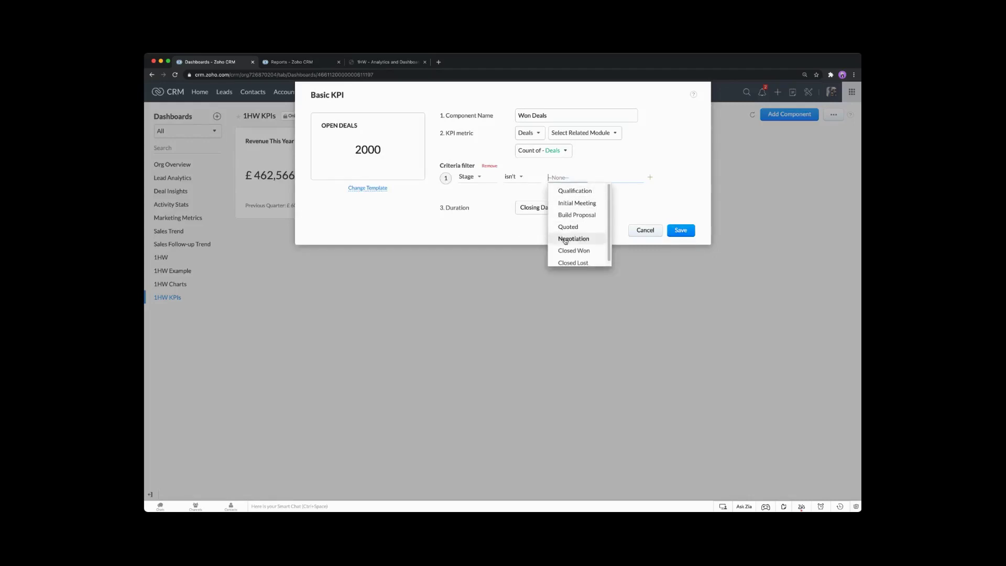
{"action": "left_click", "coordinate": [514, 177]}
{"action": "left_click", "coordinate": [511, 203]}
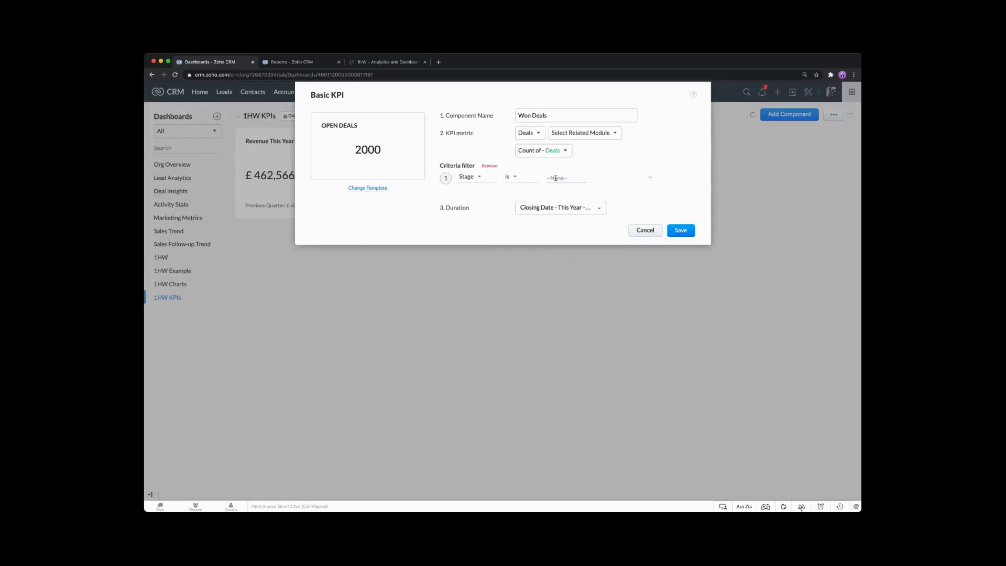
{"action": "left_click", "coordinate": [554, 177]}
{"action": "left_click", "coordinate": [583, 249]}
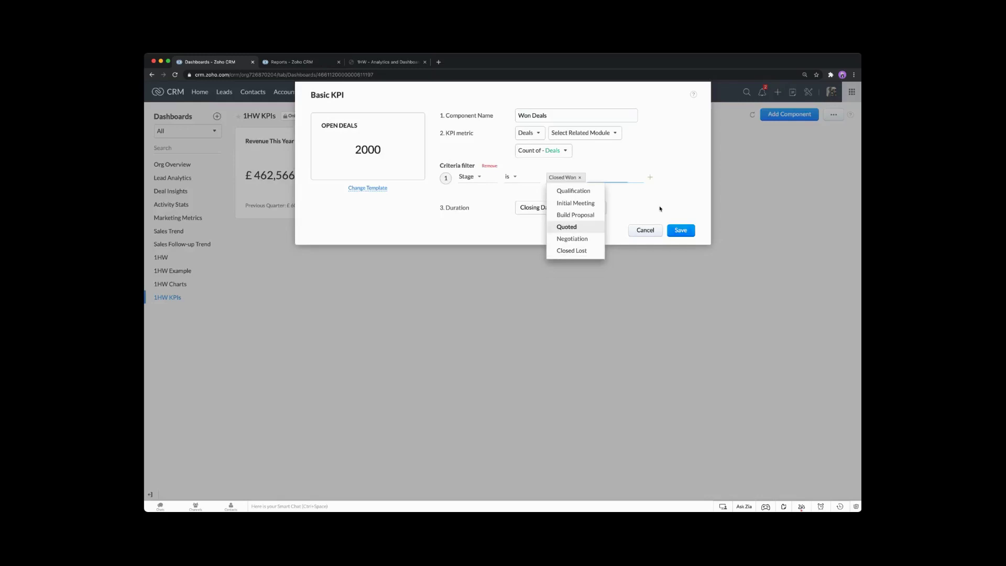
{"action": "left_click", "coordinate": [655, 204]}
{"action": "left_click", "coordinate": [679, 230]}
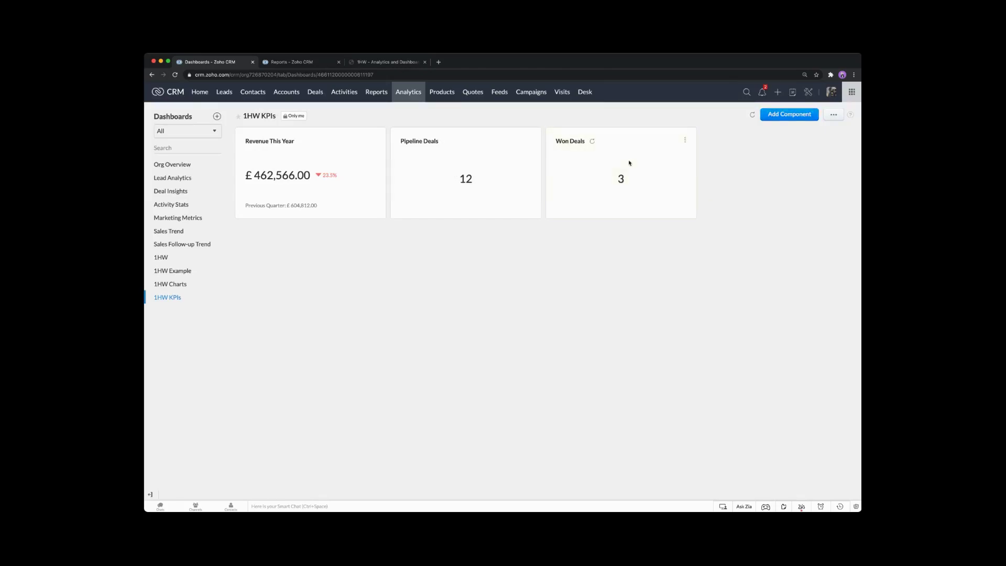
{"action": "left_click", "coordinate": [684, 140]}
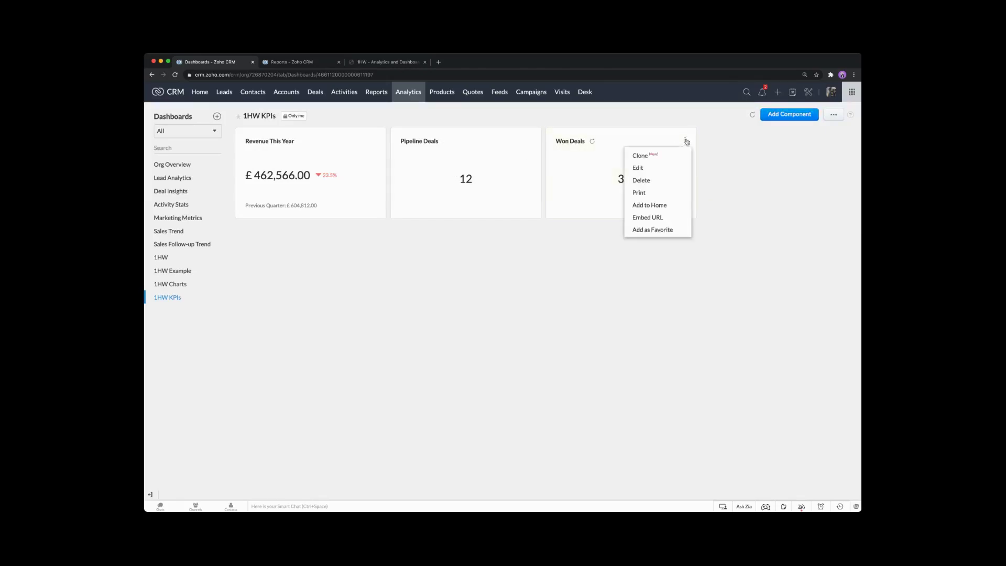
{"action": "left_click", "coordinate": [664, 167]}
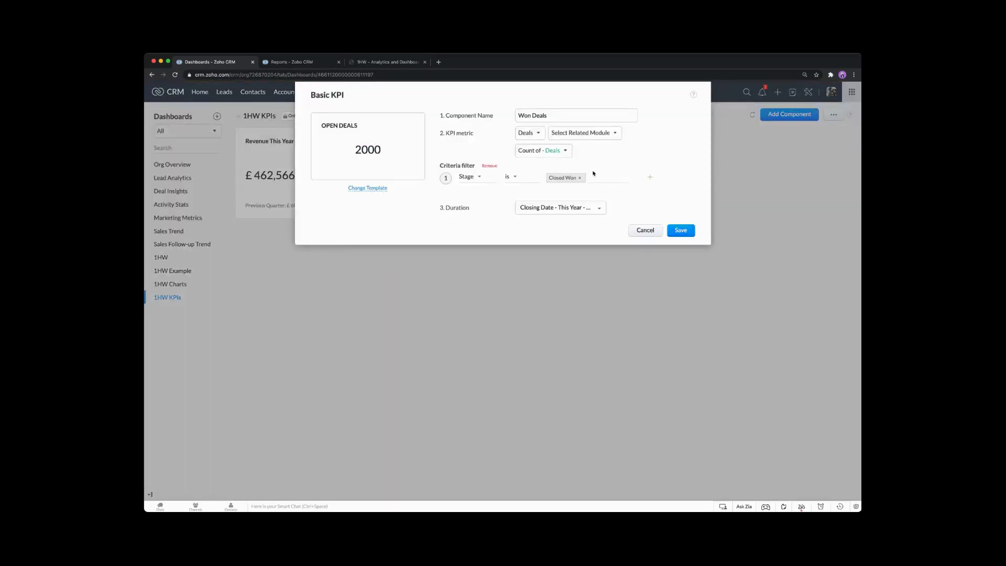
{"action": "left_click", "coordinate": [579, 177]}
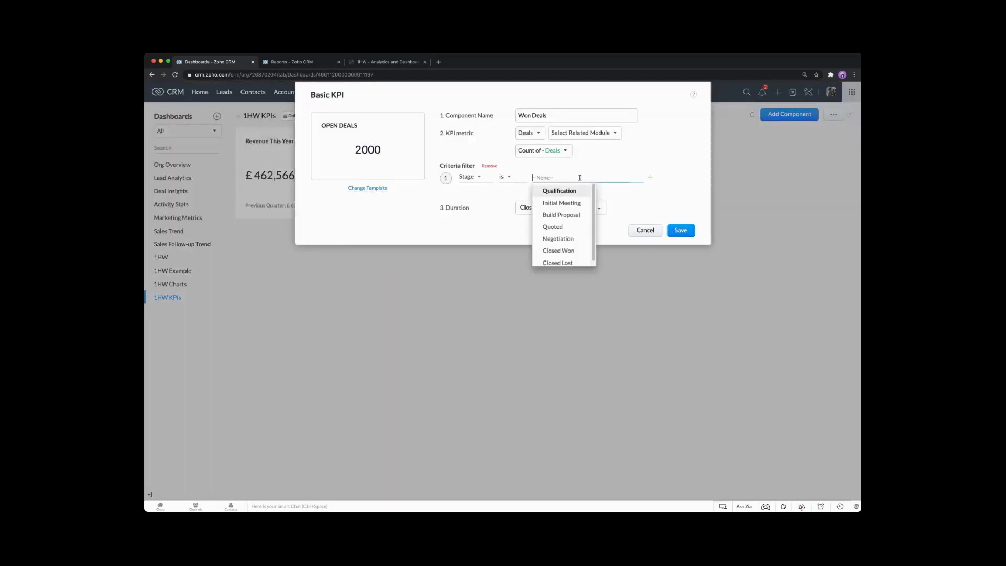
{"action": "left_click", "coordinate": [640, 230]}
- Clone the Won Deals component and change the copy's criteria filter to Stage is Closed Lost
{"action": "left_click", "coordinate": [685, 140]}
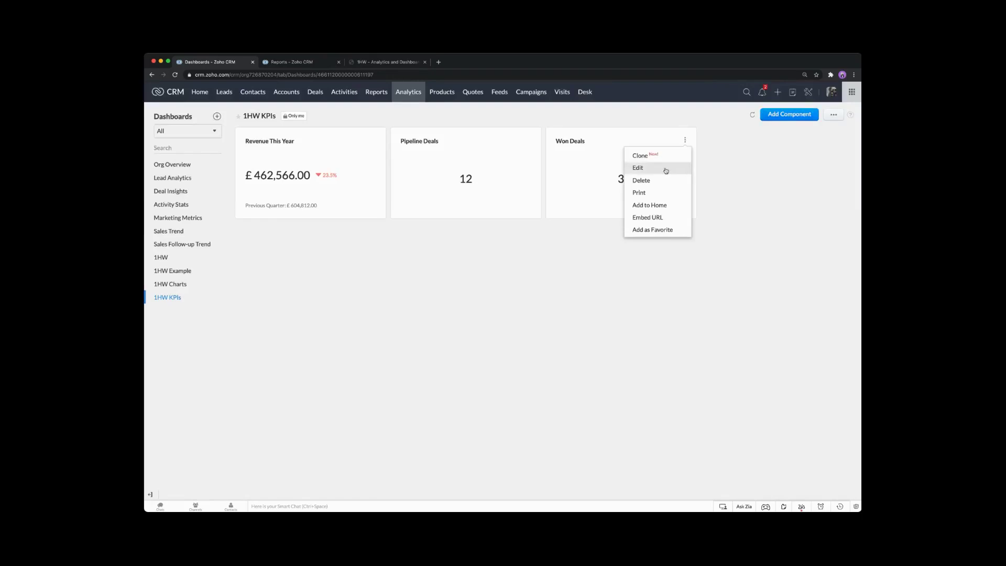
{"action": "left_click", "coordinate": [645, 156]}
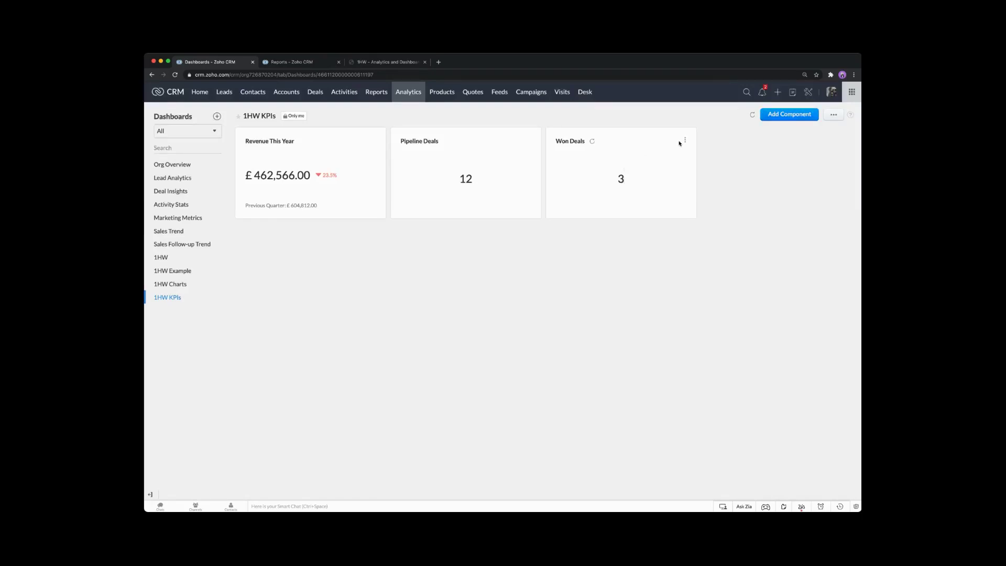
{"action": "left_click", "coordinate": [684, 140]}
{"action": "left_click", "coordinate": [657, 156]}
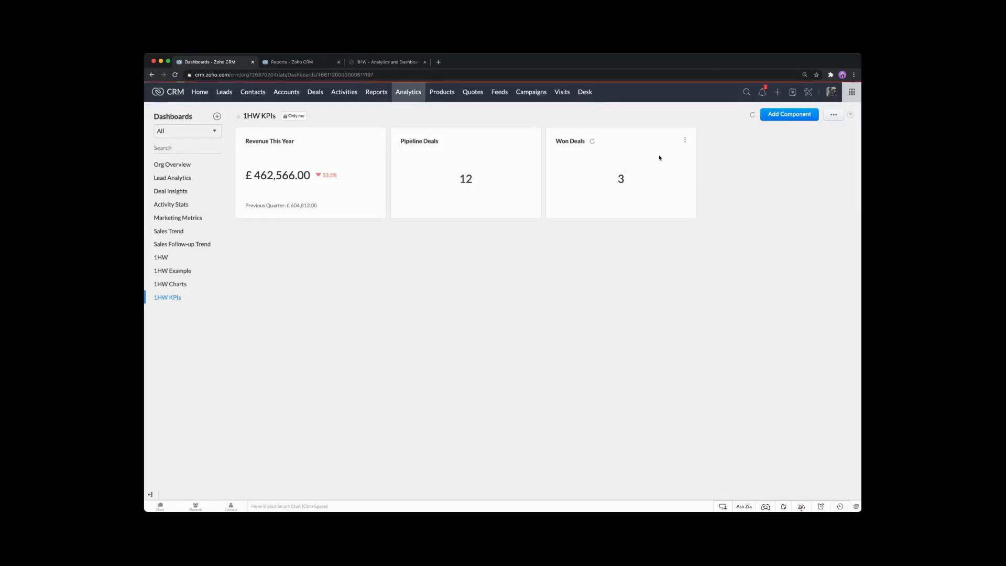
{"action": "left_click", "coordinate": [580, 177]}
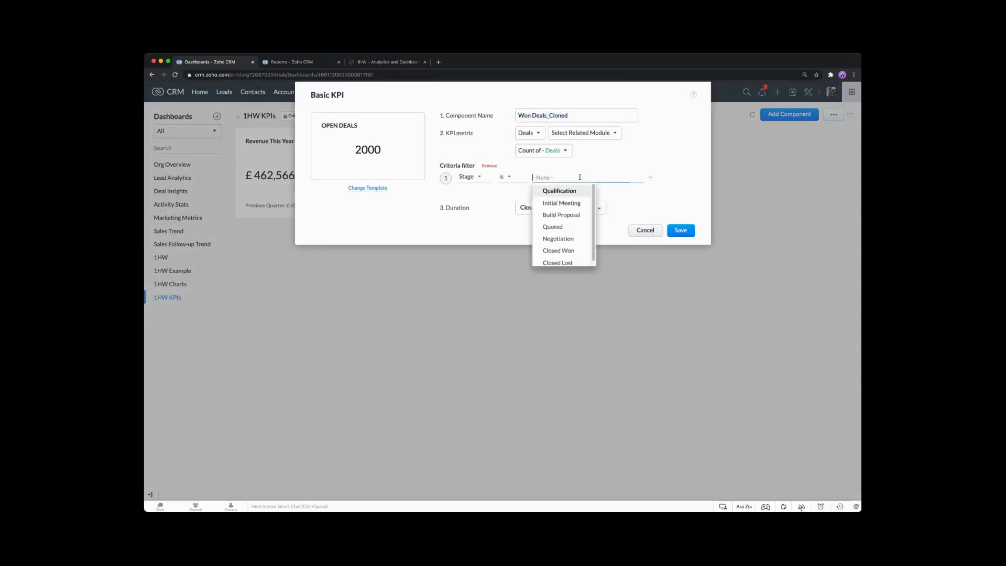
{"action": "left_click", "coordinate": [561, 262]}
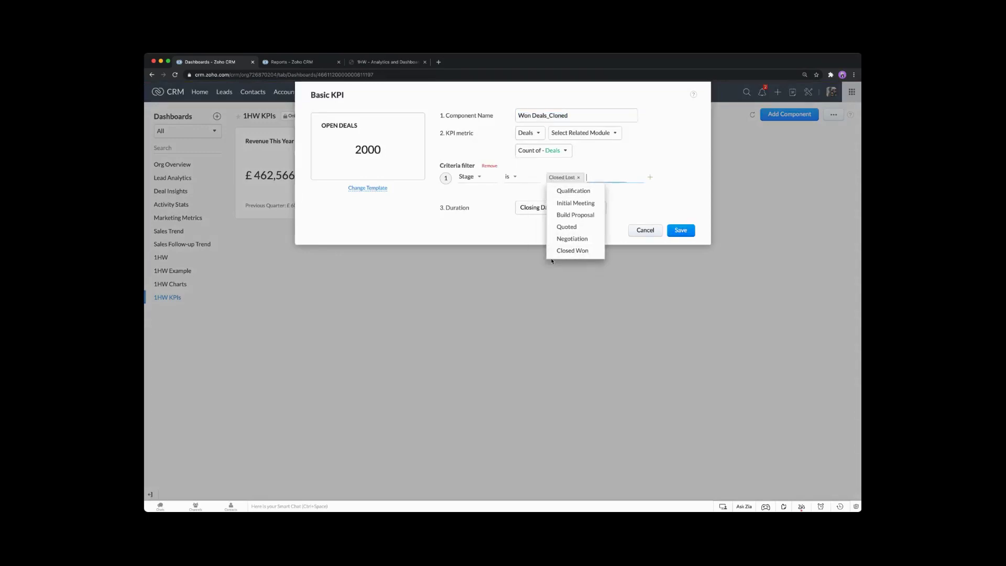
{"action": "left_click", "coordinate": [503, 234]}
- Rename the cloned component as Lost Deals and save it
{"action": "left_click", "coordinate": [533, 115]}
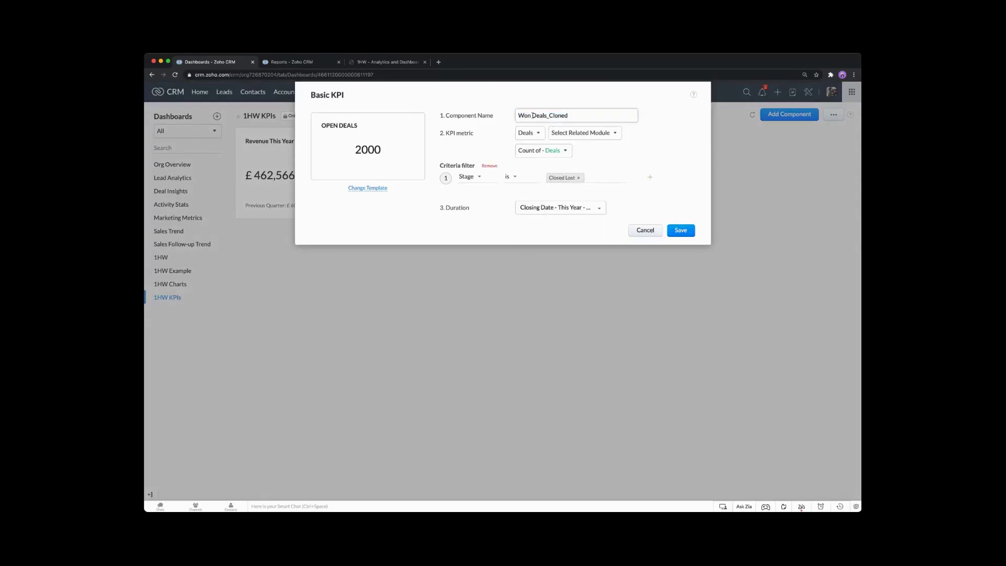
{"action": "double_click", "coordinate": [532, 115]}
{"action": "left_click_drag", "start_coordinate": [531, 115], "coordinate": [517, 116]}
{"action": "type", "text": "KLo"}
{"action": "key", "text": "BackSpace"}
{"action": "key", "text": "BackSpace"}
{"action": "key", "text": "BackSpace"}
{"action": "type", "text": "Lost"}
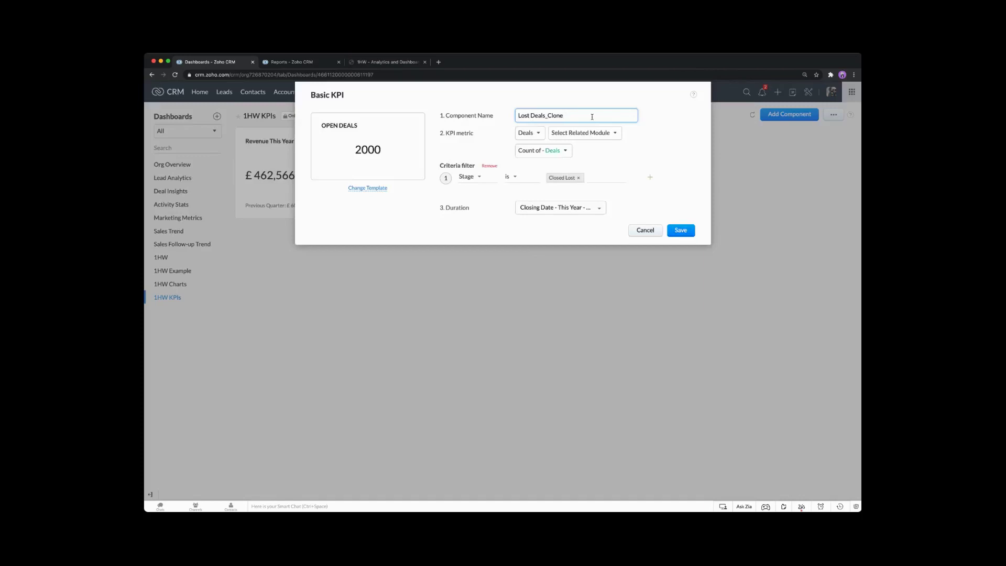
{"action": "key", "text": "BackSpace"}
{"action": "key", "text": "BackSpace"}
{"action": "key", "text": "BackSpace"}
{"action": "key", "text": "BackSpace"}
{"action": "left_click", "coordinate": [679, 230]}
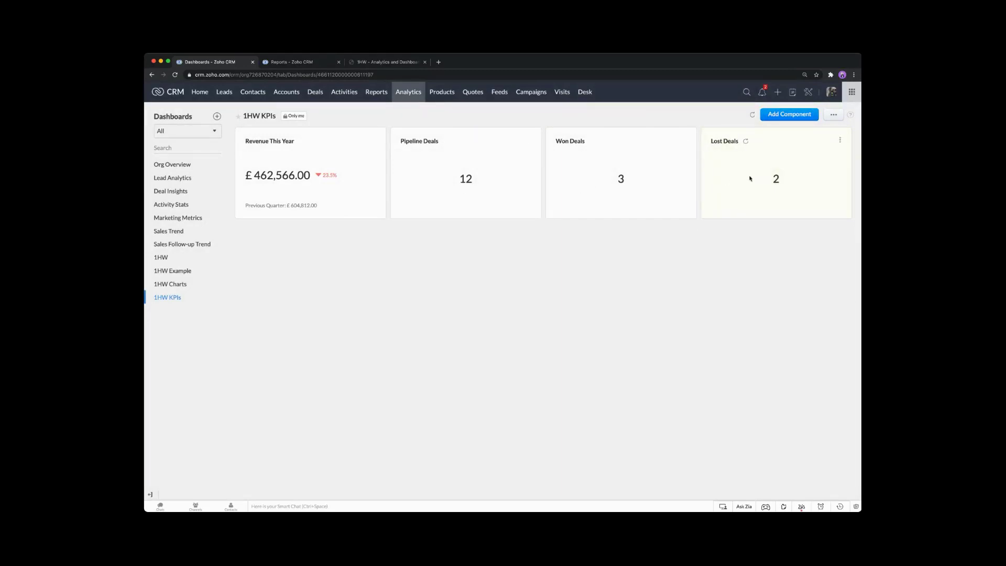
- Change the Lost Deals component's KPI style to Growth Index and save it
{"action": "left_click", "coordinate": [840, 140]}
{"action": "left_click", "coordinate": [809, 167]}
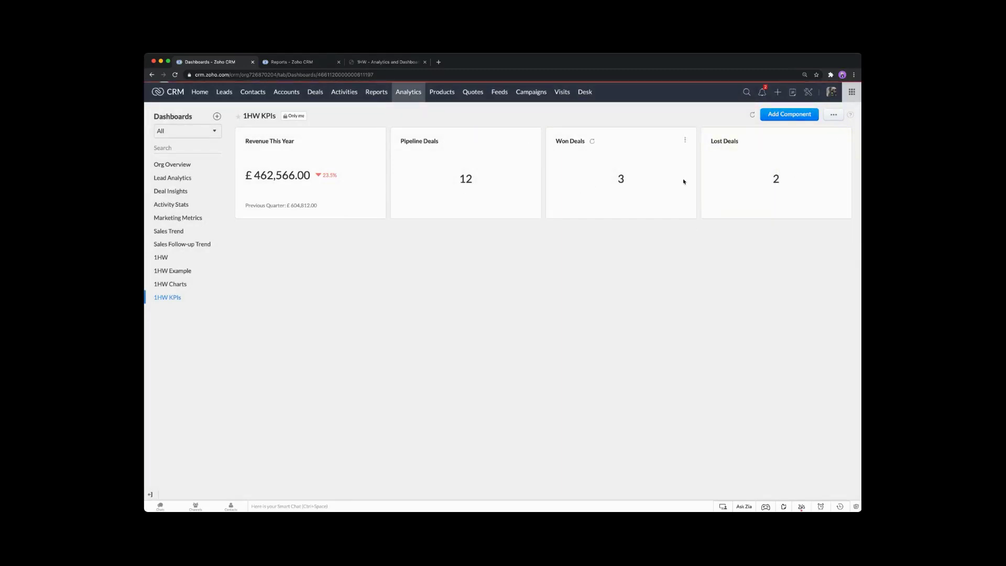
{"action": "left_click", "coordinate": [375, 189]}
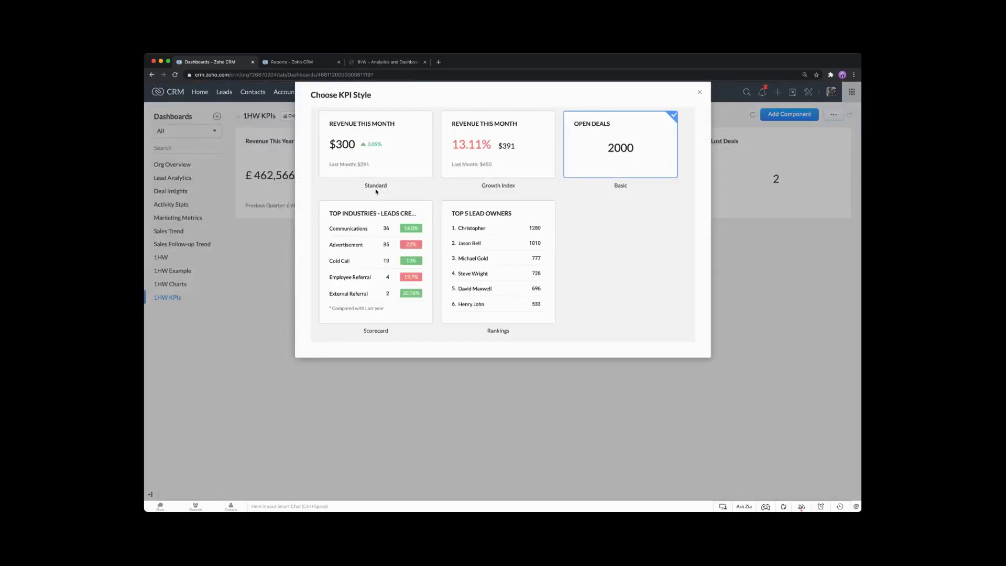
{"action": "left_click", "coordinate": [470, 138]}
{"action": "left_click", "coordinate": [683, 285]}
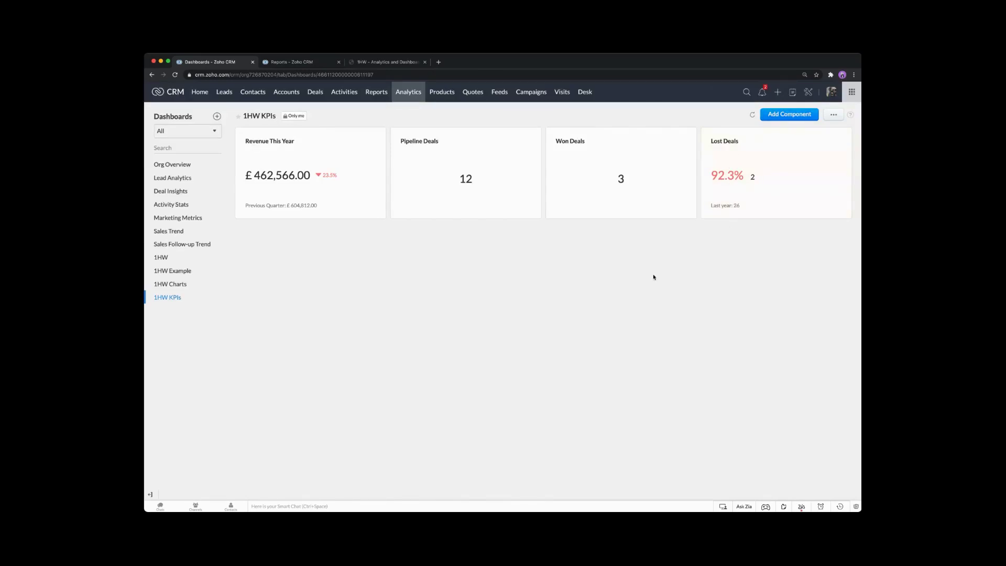
- Start a new Scorecard KPI component named Top Accounts
{"action": "left_click", "coordinate": [793, 118]}
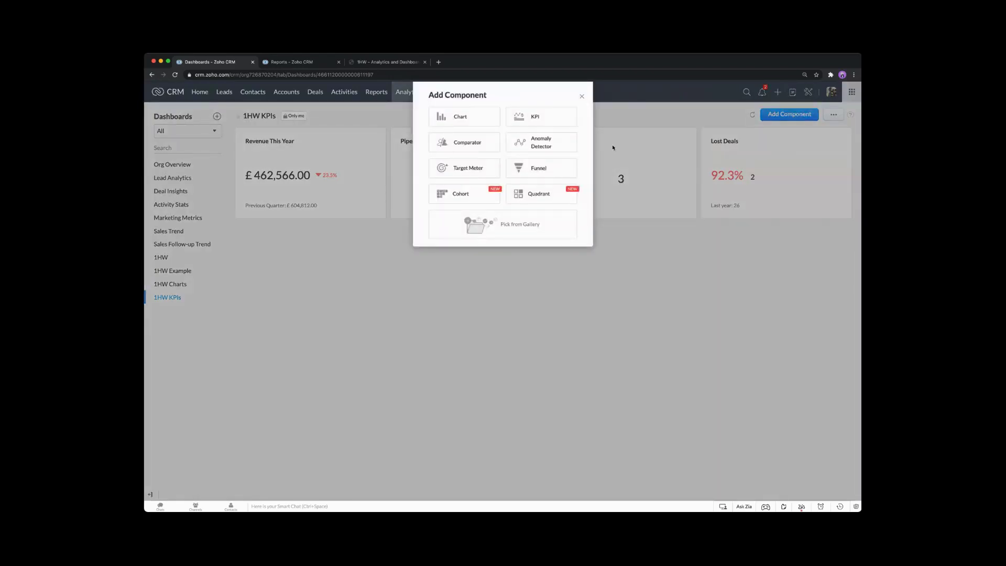
{"action": "left_click", "coordinate": [549, 123]}
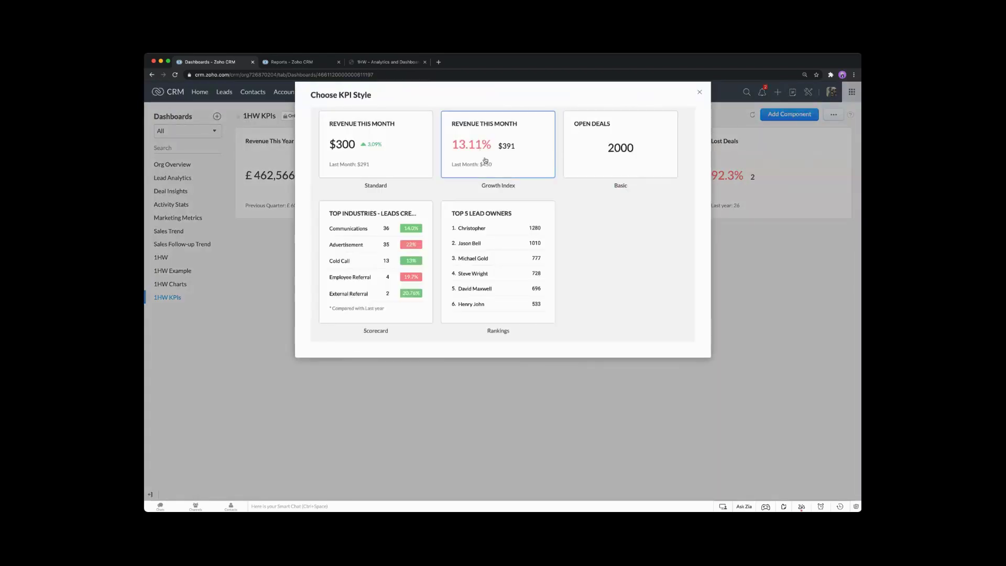
{"action": "left_click", "coordinate": [370, 248]}
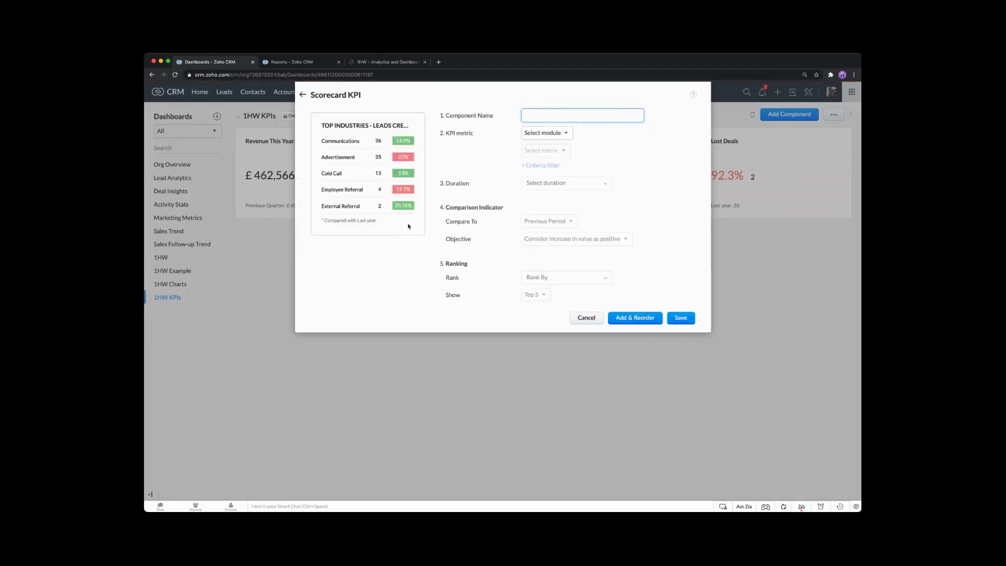
{"action": "type", "text": "Top Accounts"}
- Set the Top Accounts KPI metric to Accounts with related module Deals, measured by Sum of Amount - Deals
{"action": "left_click", "coordinate": [546, 133]}
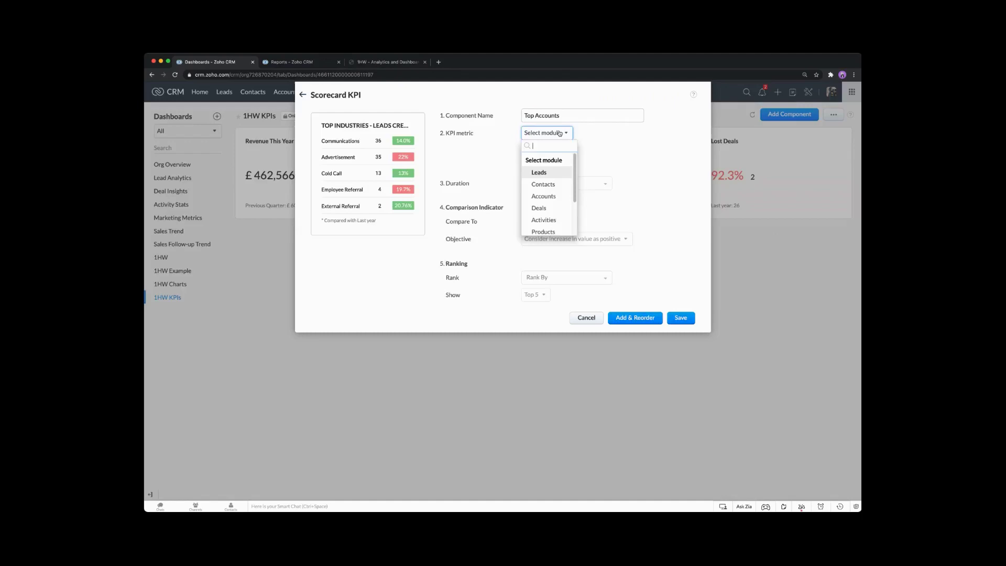
{"action": "left_click", "coordinate": [553, 196]}
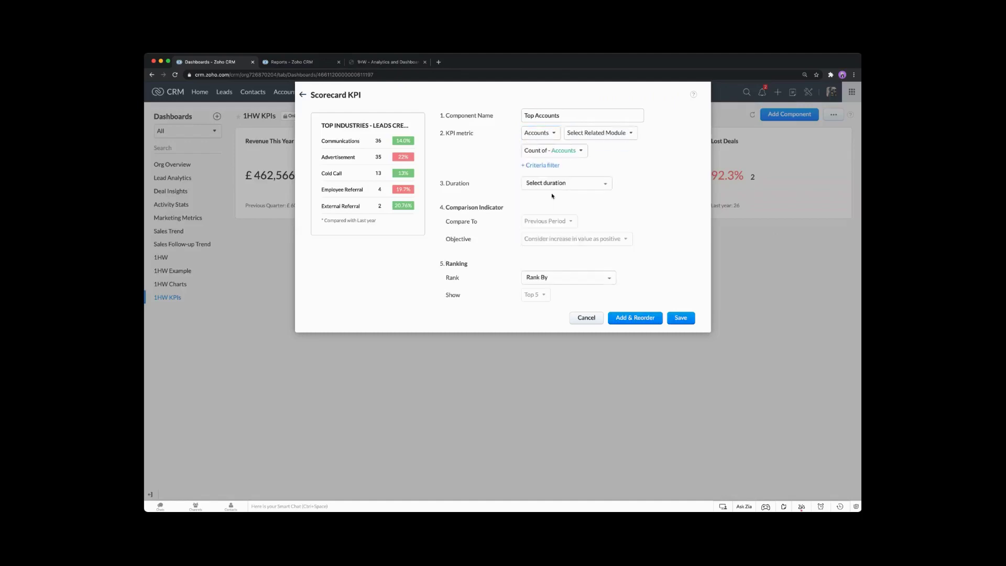
{"action": "left_click", "coordinate": [603, 133]}
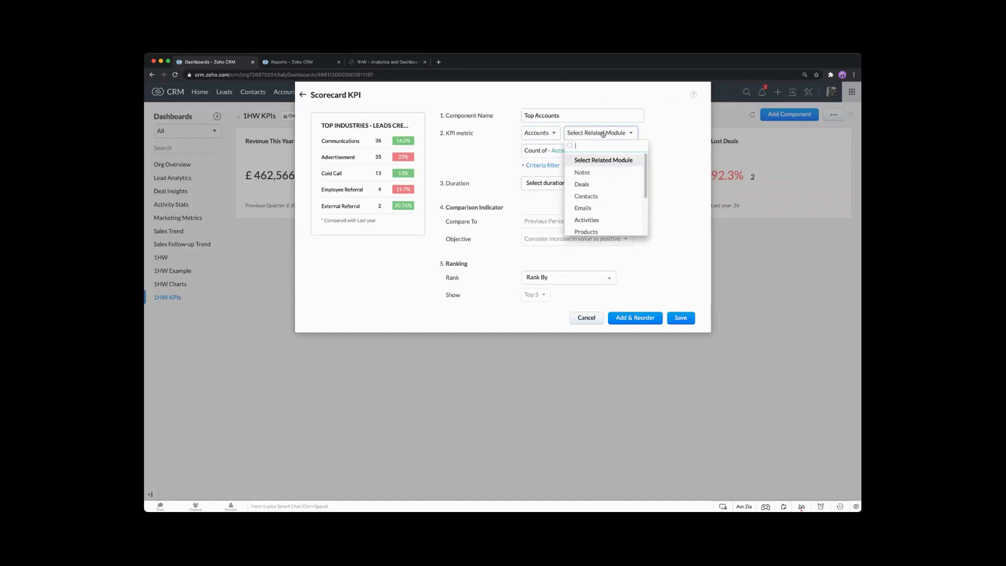
{"action": "left_click", "coordinate": [588, 184]}
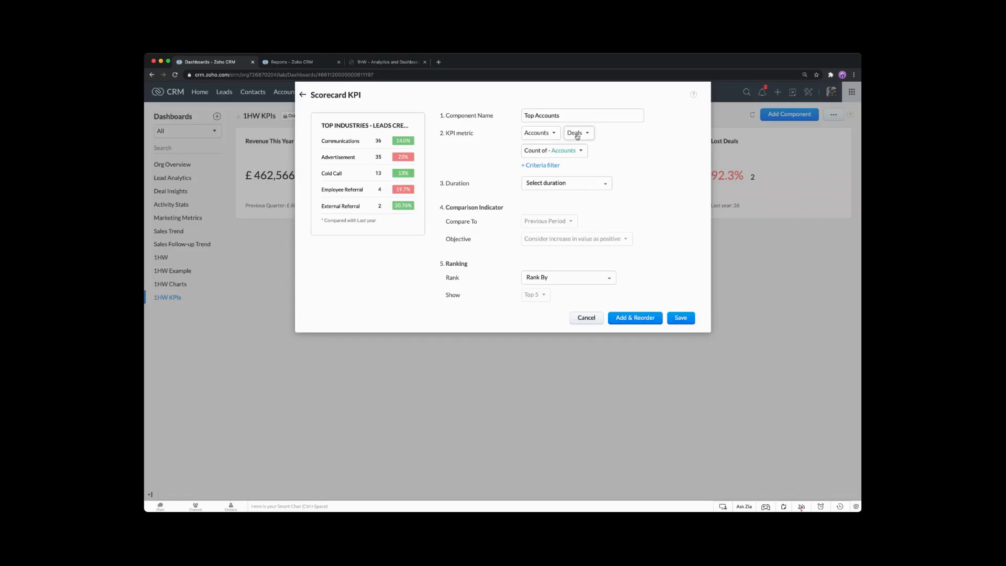
{"action": "left_click", "coordinate": [542, 152]}
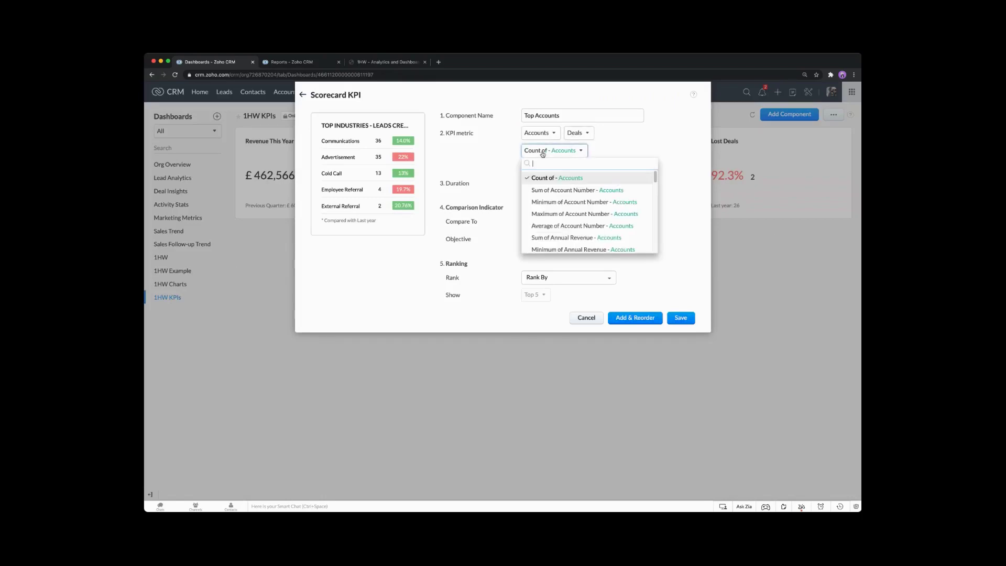
{"action": "type", "text": "sum"}
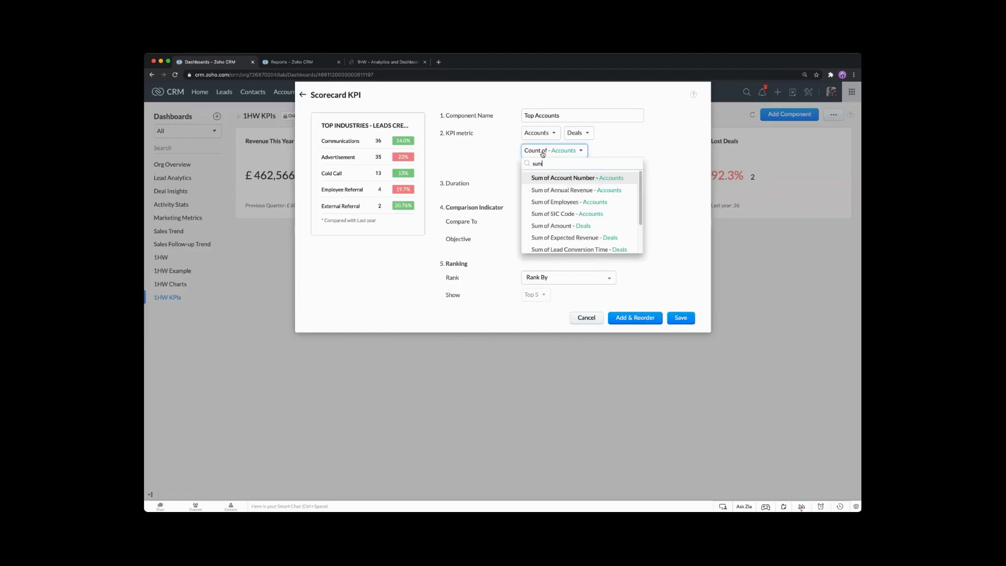
{"action": "left_click", "coordinate": [570, 227]}
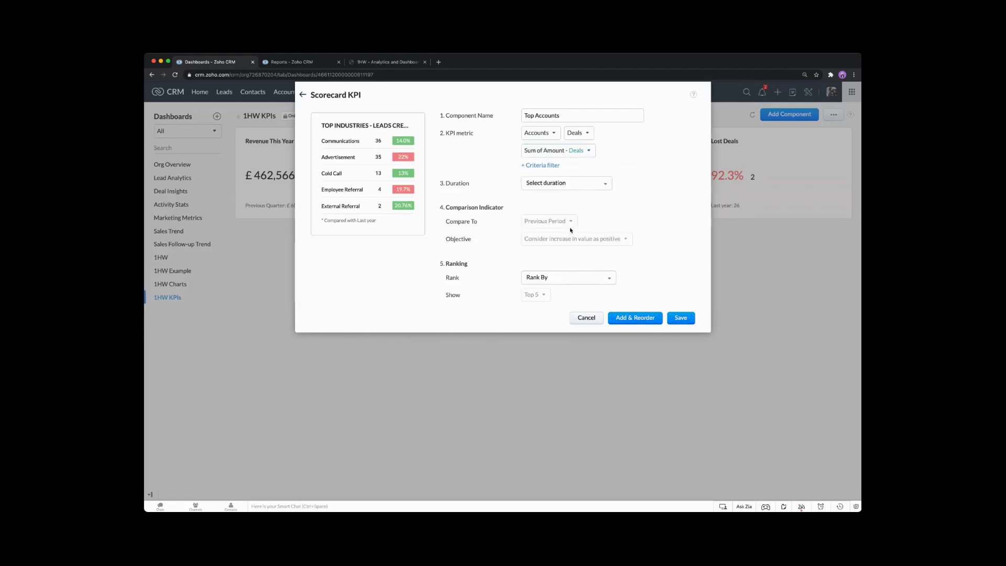
- Leave the scorecard without a criteria filter and set its duration to Closing Date - This Year
{"action": "left_click", "coordinate": [538, 165]}
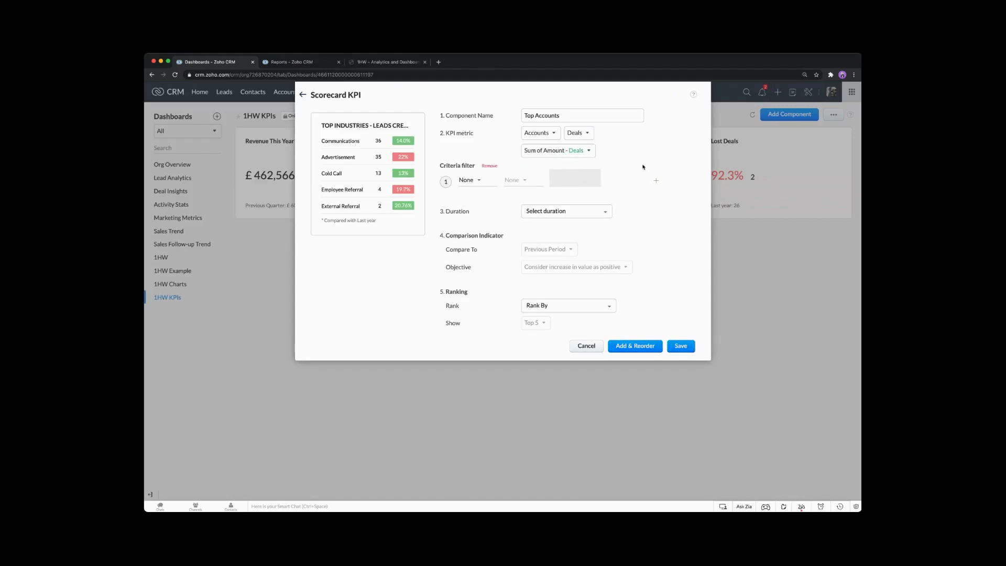
{"action": "left_click", "coordinate": [489, 166]}
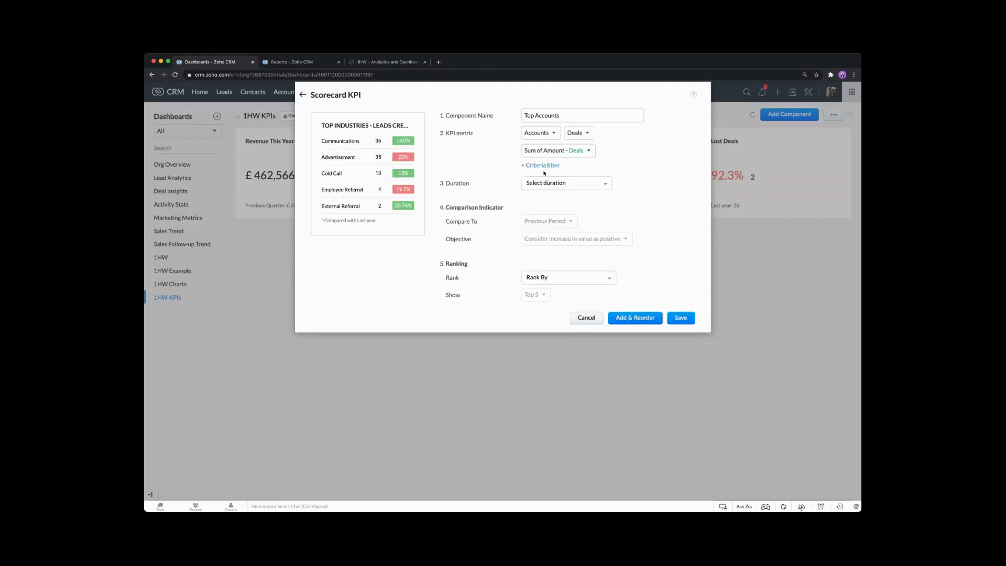
{"action": "left_click", "coordinate": [560, 186]}
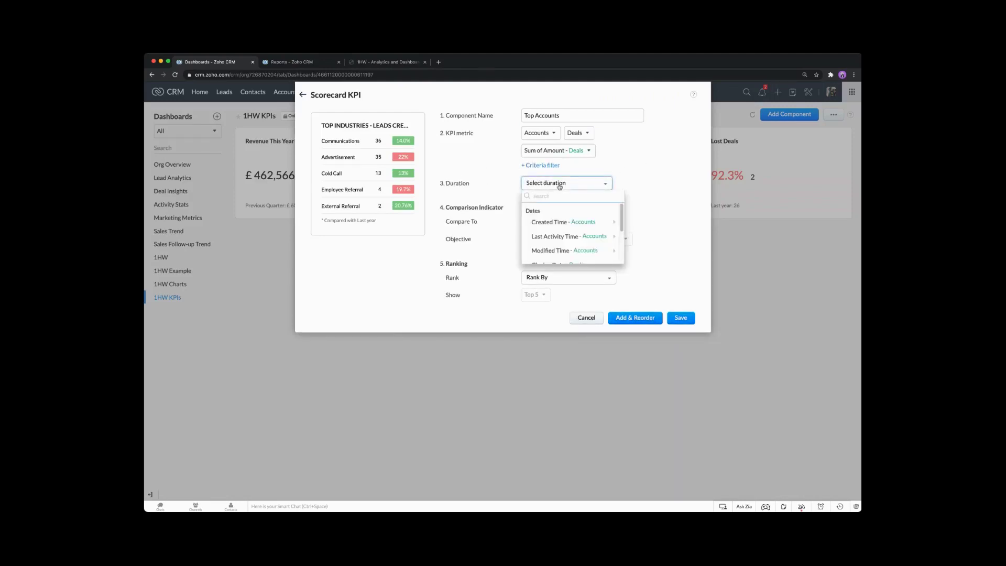
{"action": "type", "text": "clos"}
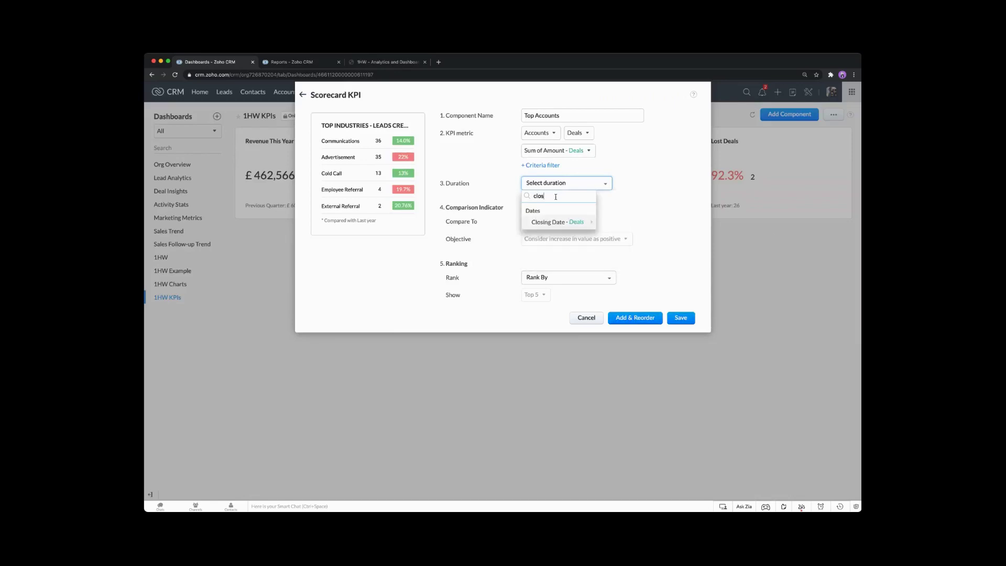
{"action": "mouse_move", "coordinate": [571, 222]}
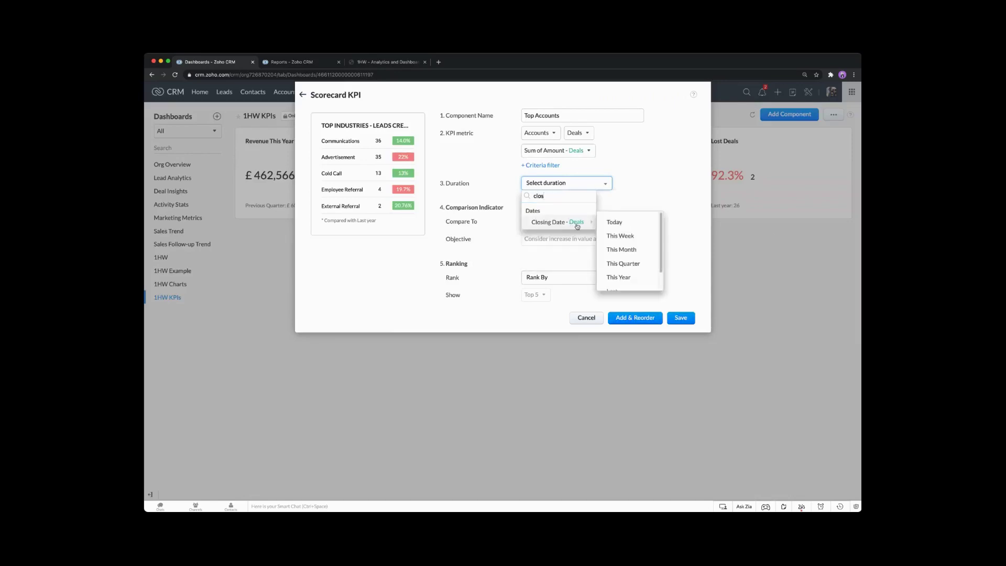
{"action": "left_click", "coordinate": [627, 277]}
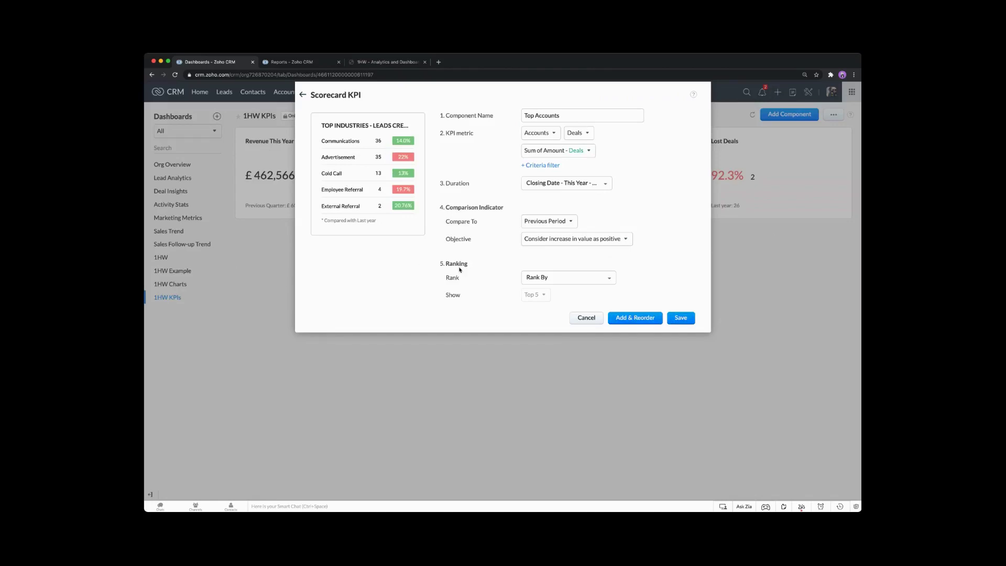
- Rank the Top Accounts scorecard by Account Name - Accounts
{"action": "left_click", "coordinate": [553, 278]}
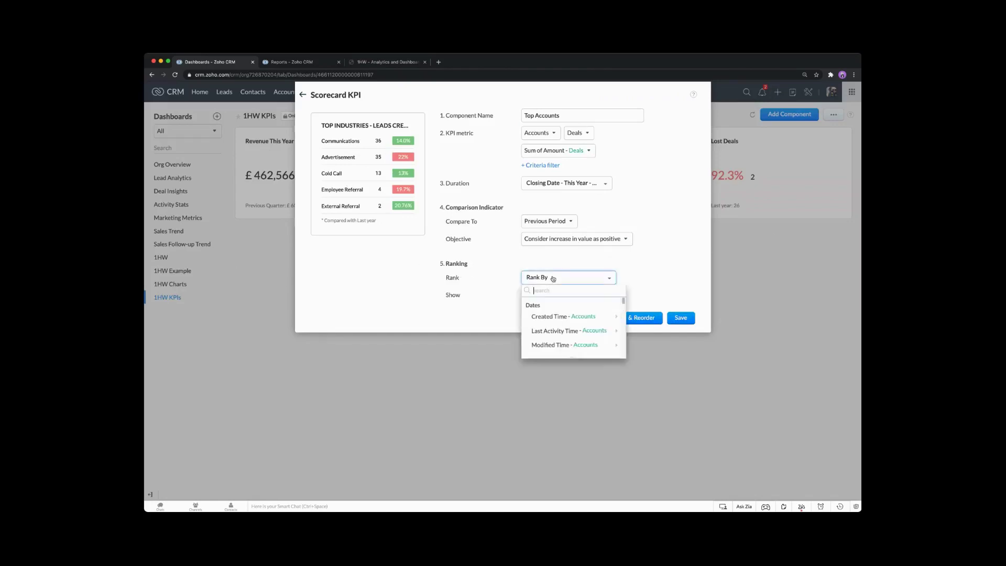
{"action": "type", "text": "acc"}
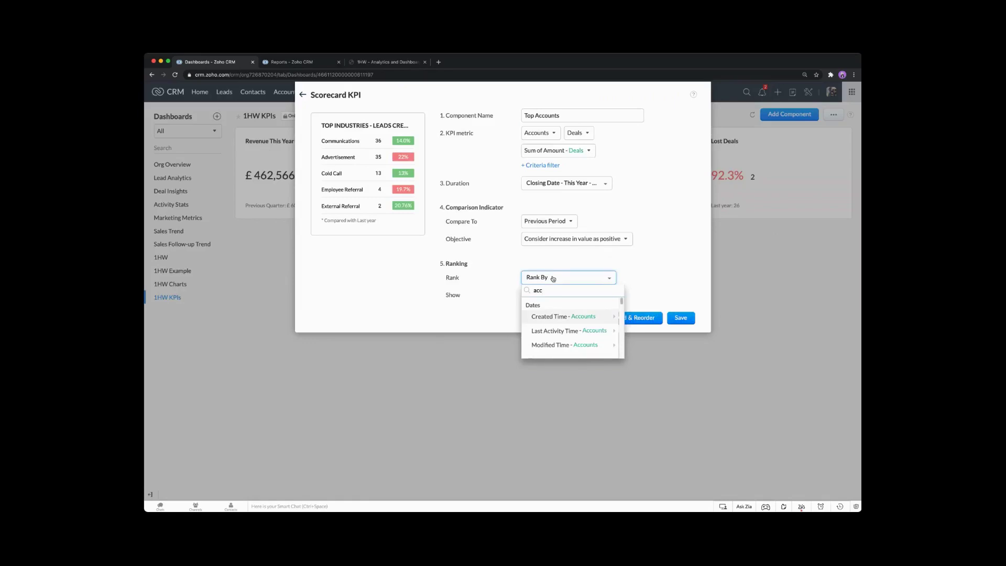
{"action": "key", "text": "BackSpace"}
{"action": "key", "text": "BackSpace"}
{"action": "key", "text": "BackSpace"}
{"action": "type", "text": "name"}
{"action": "left_click", "coordinate": [574, 317]}
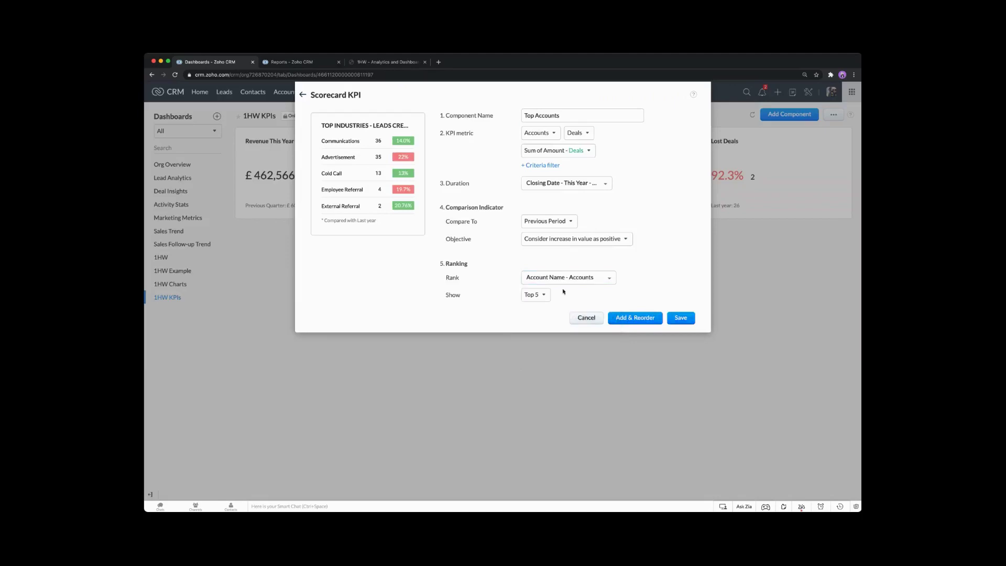
- Set the scorecard to show the Top 20 accounts and save it on the 1HW KPIs dashboard
{"action": "left_click", "coordinate": [534, 294]}
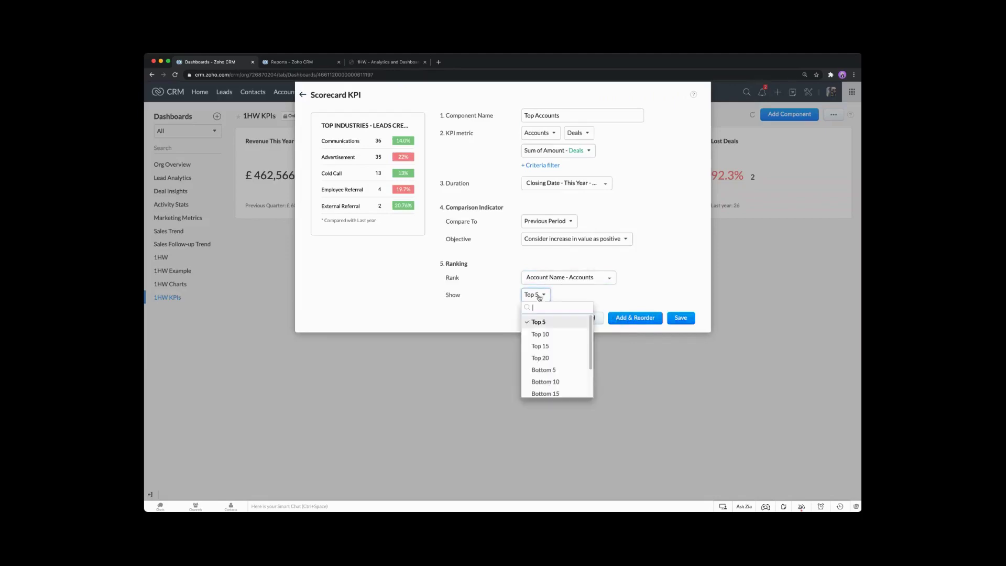
{"action": "left_click", "coordinate": [540, 358]}
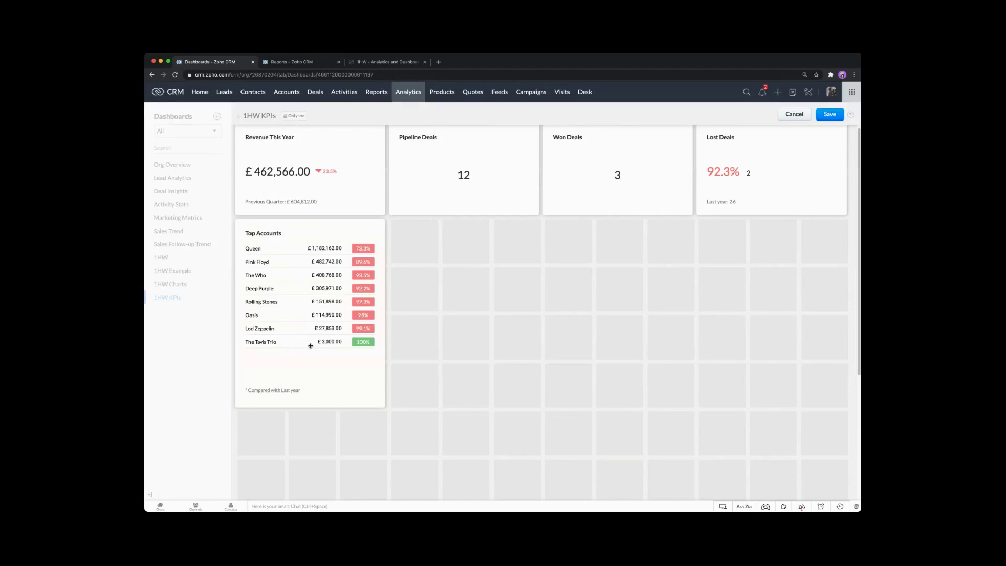
{"action": "left_click", "coordinate": [820, 117]}
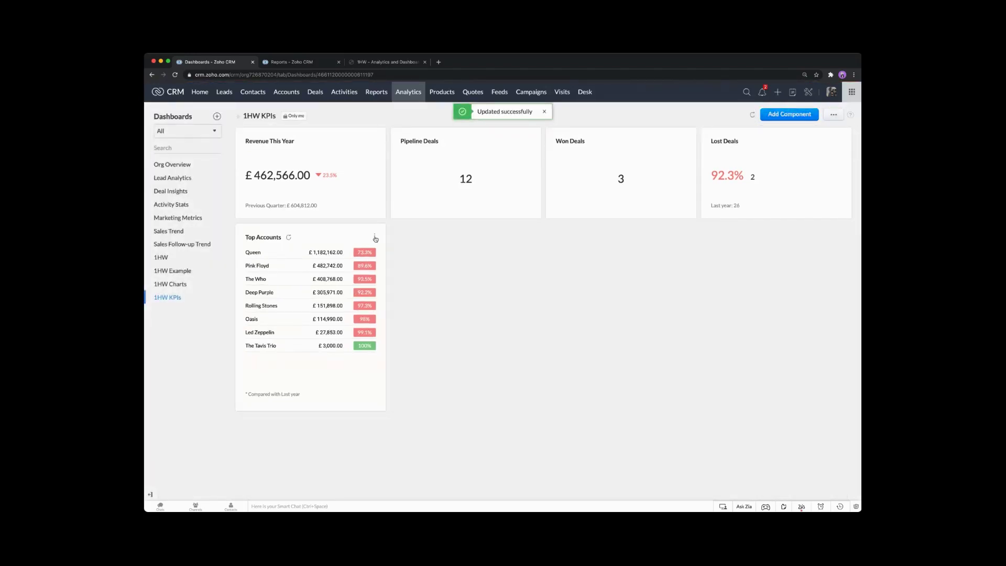
- Change the Top Accounts component's duration to Closing Date - This Quarter and save it
{"action": "left_click", "coordinate": [374, 237]}
{"action": "left_click", "coordinate": [345, 263]}
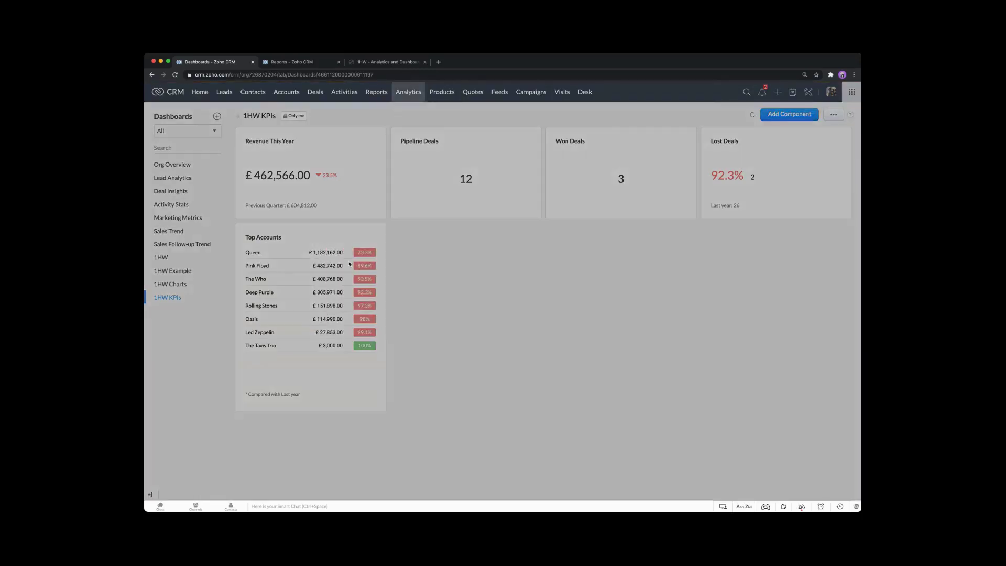
{"action": "left_click", "coordinate": [574, 189]}
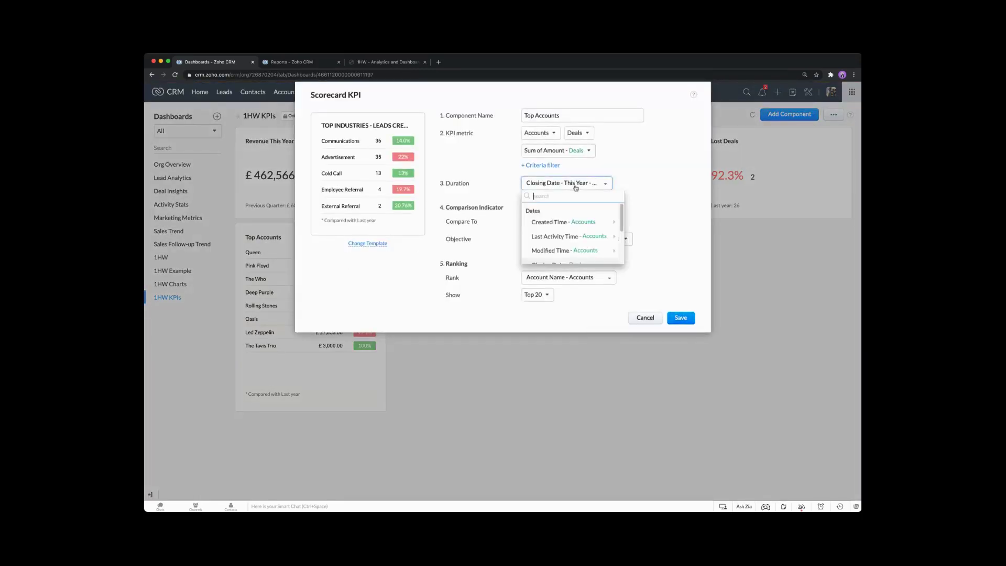
{"action": "type", "text": "clo"}
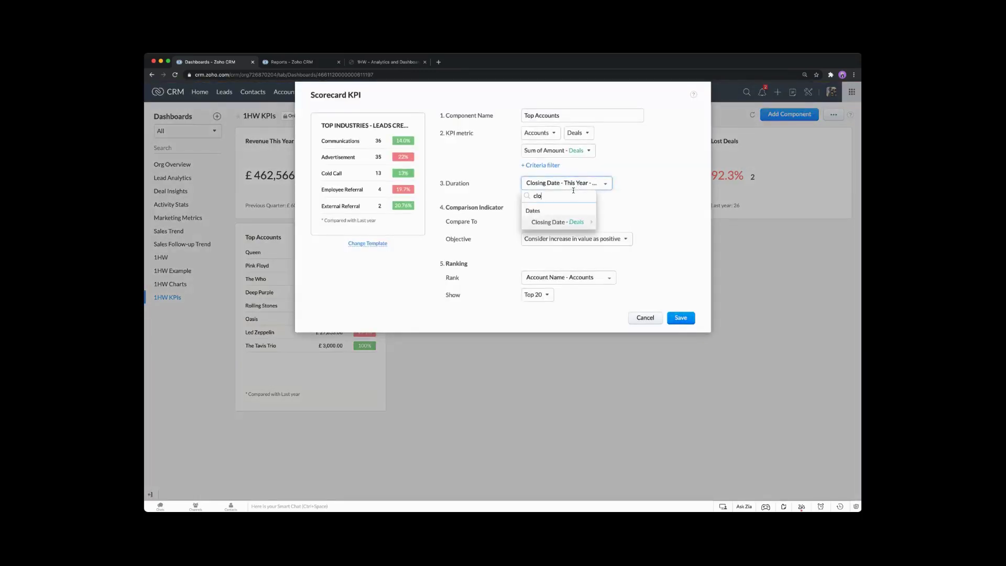
{"action": "mouse_move", "coordinate": [584, 222]}
{"action": "left_click", "coordinate": [613, 263]}
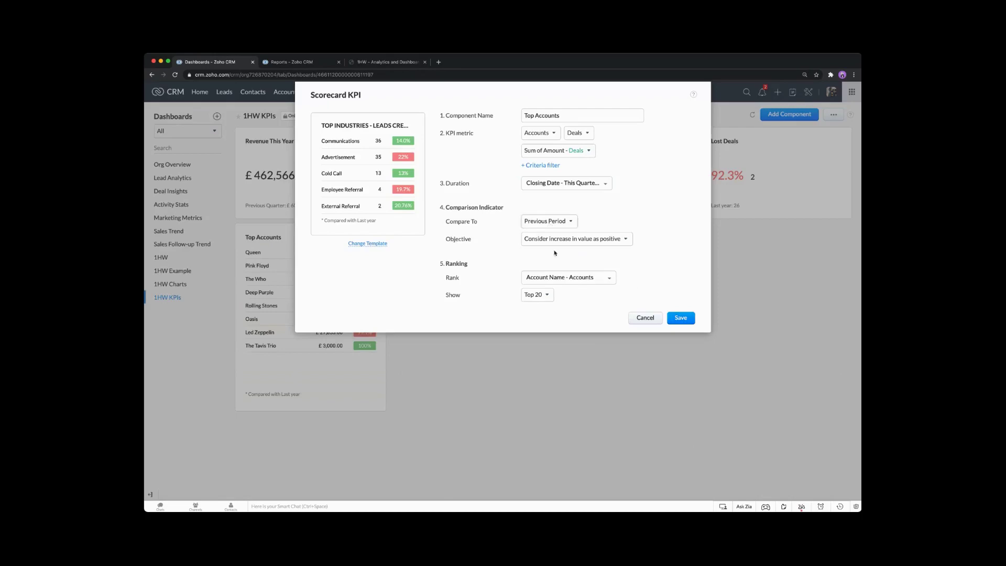
{"action": "left_click", "coordinate": [680, 318]}
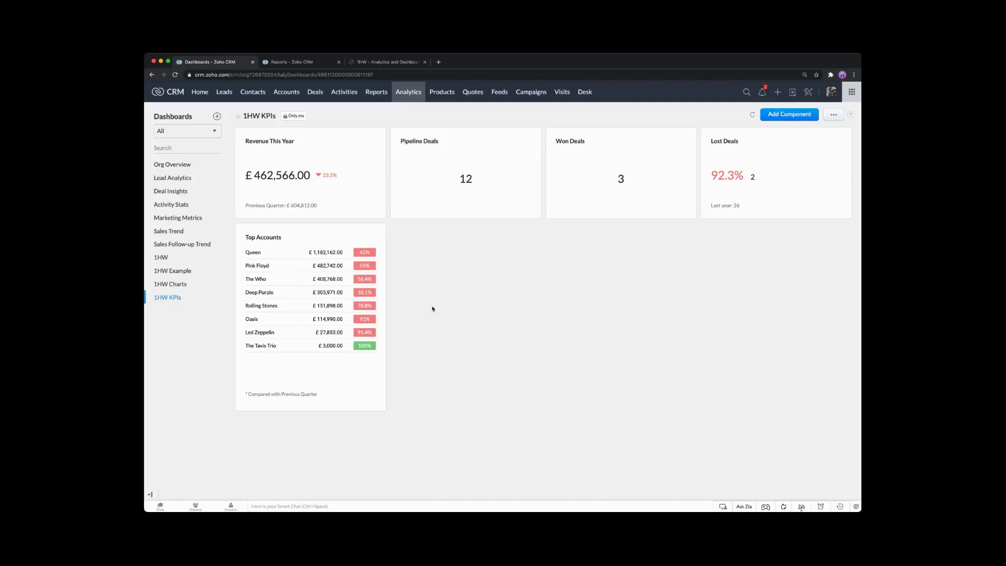
{"action": "left_click", "coordinate": [786, 117]}
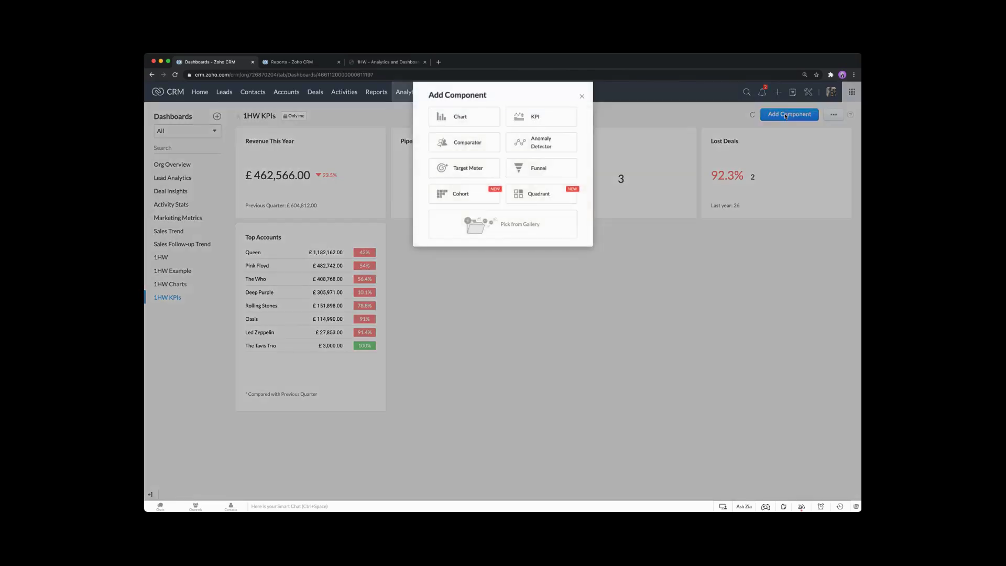
{"action": "left_click", "coordinate": [554, 120]}
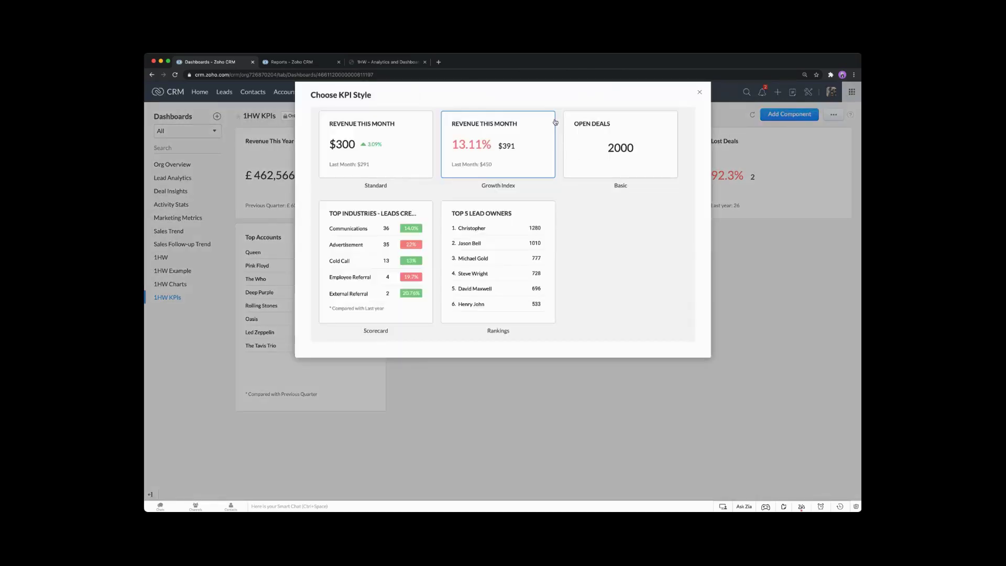
{"action": "left_click", "coordinate": [699, 93]}
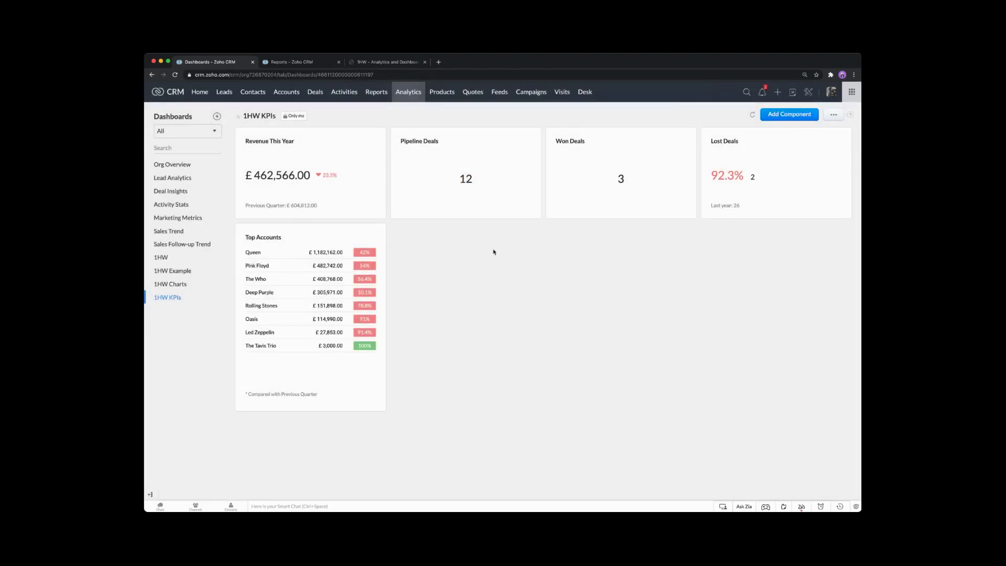
- Check the 1HW Plan page in the Analytics and Dashboards PDF and return to the 1HW KPIs dashboard
{"action": "left_click", "coordinate": [300, 62]}
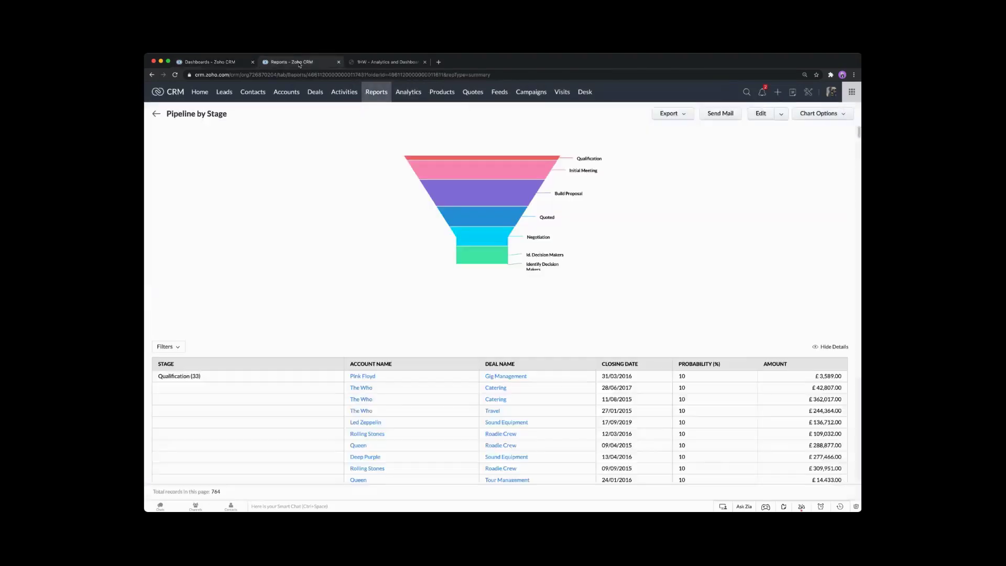
{"action": "left_click", "coordinate": [355, 62]}
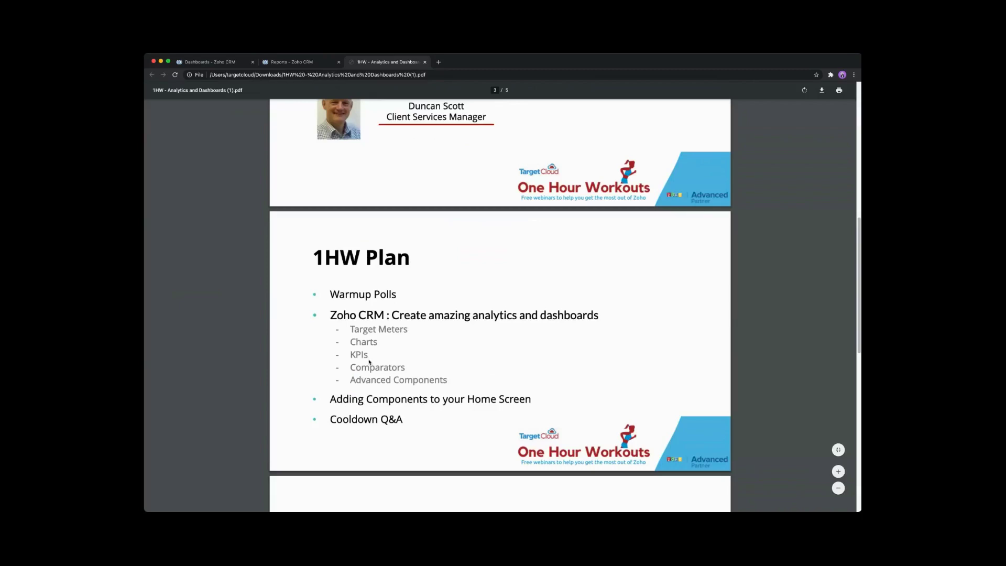
{"action": "left_click", "coordinate": [230, 62]}
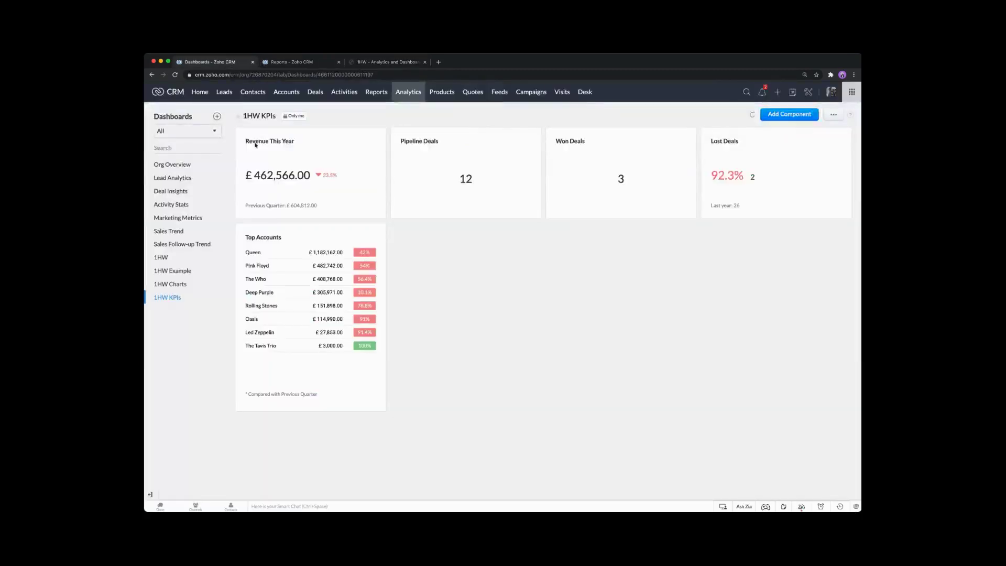
- Start a new dashboard named 1HW Comparators
{"action": "left_click", "coordinate": [215, 117]}
{"action": "type", "text": "1"}
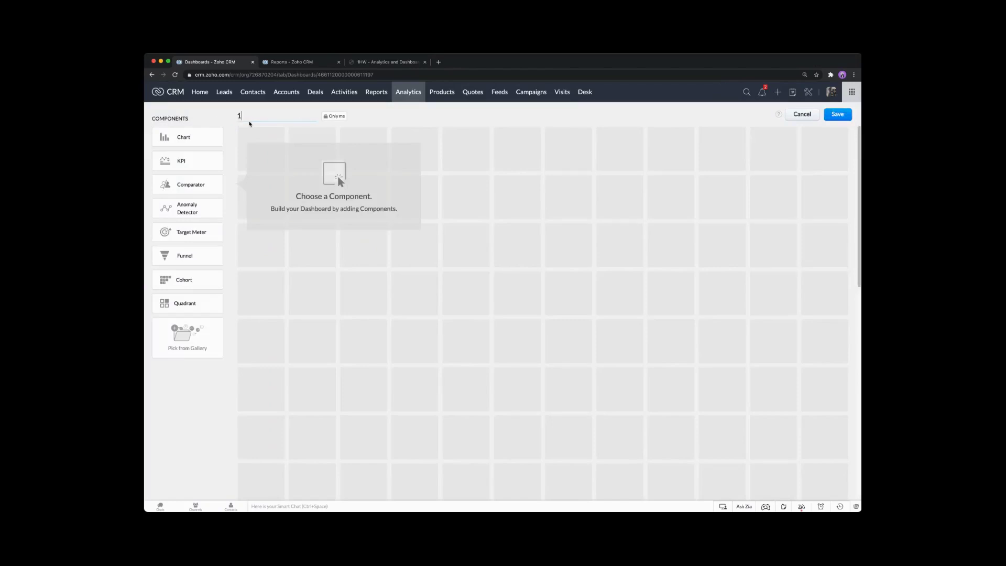
{"action": "type", "text": "HW Comparators"}
- Add a Sport-style comparator component named Yearwise by Deal Type to the dashboard
{"action": "left_click", "coordinate": [204, 185]}
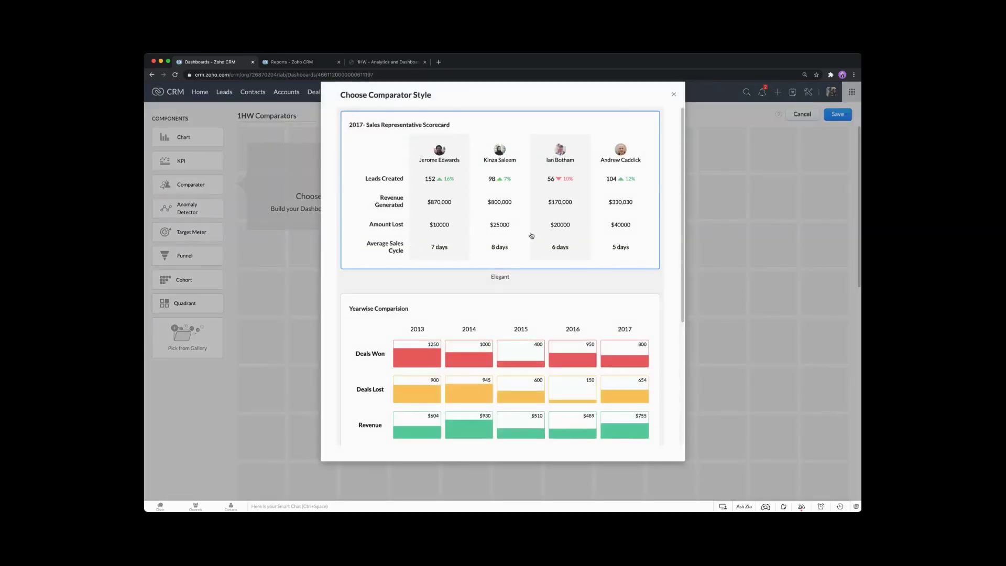
{"action": "scroll", "coordinate": [536, 249], "scroll_direction": "down", "scroll_amount": 1}
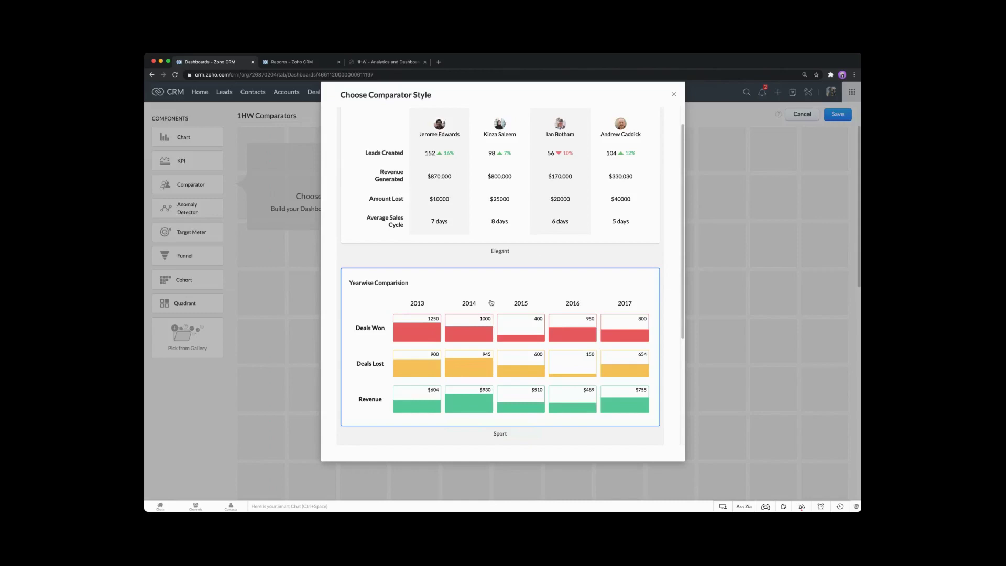
{"action": "left_click", "coordinate": [491, 302]}
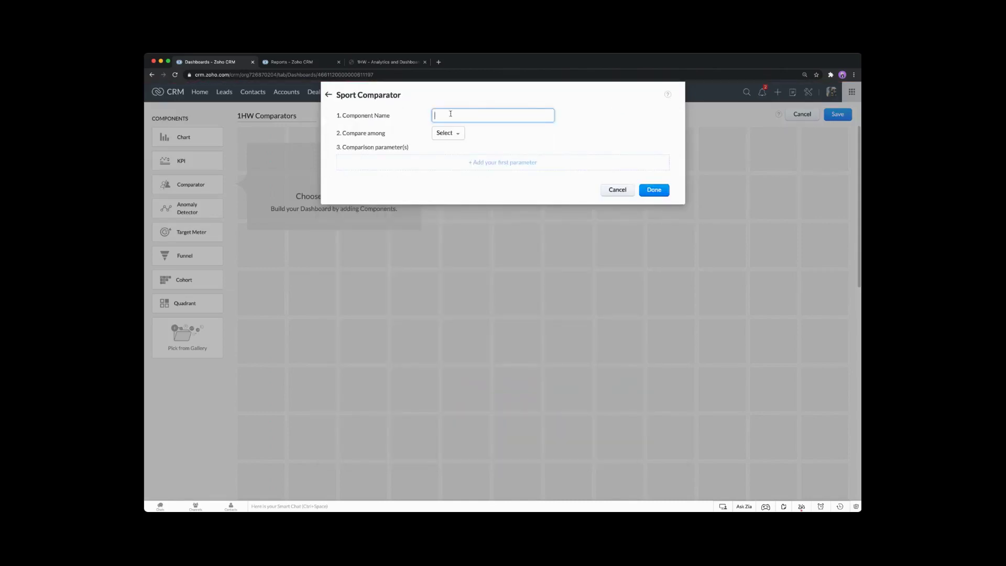
{"action": "type", "text": "ear"}
{"action": "type", "text": "Ye"}
{"action": "type", "text": "wise by"}
{"action": "type", "text": " Deal T"}
{"action": "type", "text": "ype"}
- Set the comparator to compare among the Year-wise time period
{"action": "left_click", "coordinate": [452, 133]}
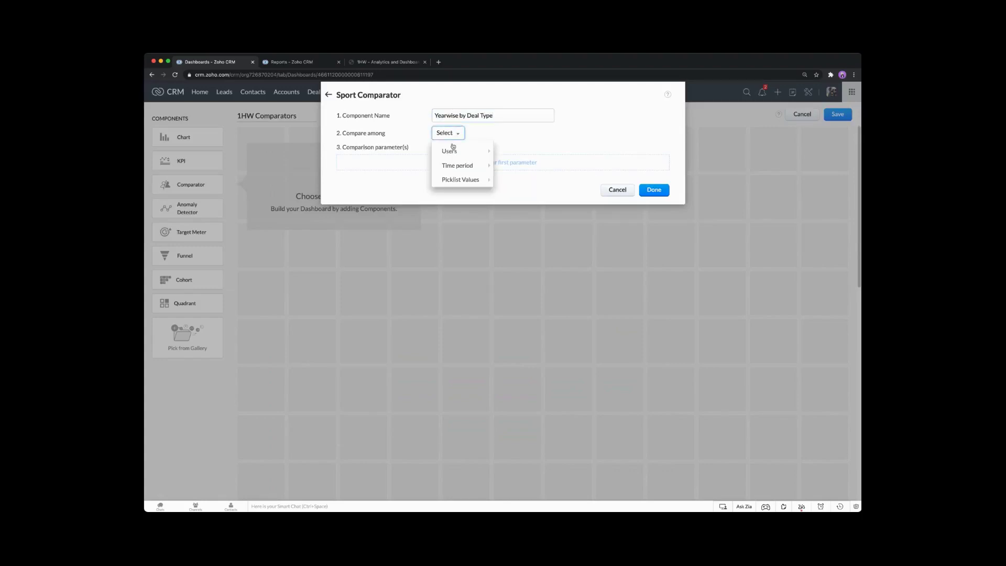
{"action": "mouse_move", "coordinate": [456, 152]}
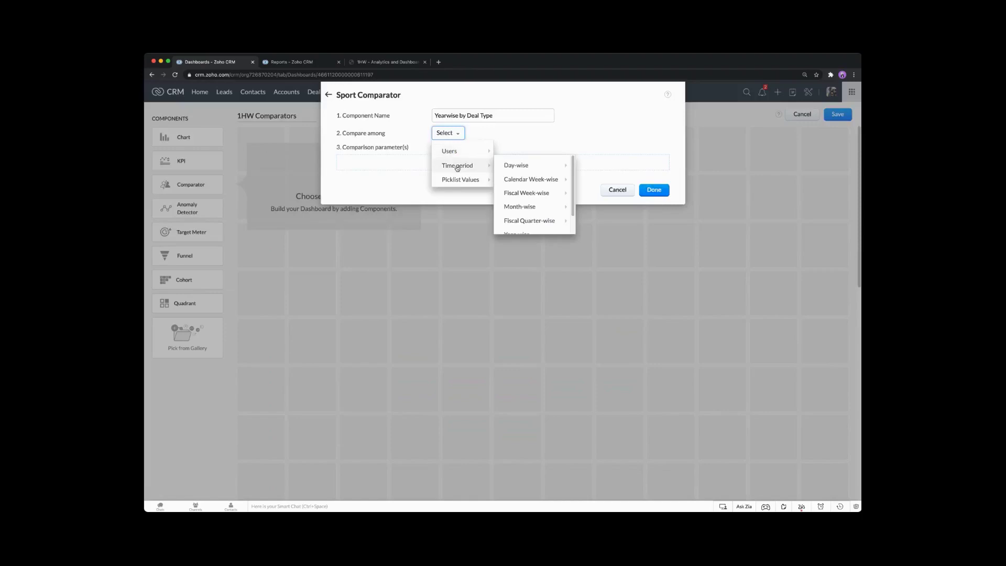
{"action": "mouse_move", "coordinate": [458, 178]}
{"action": "mouse_move", "coordinate": [561, 194]}
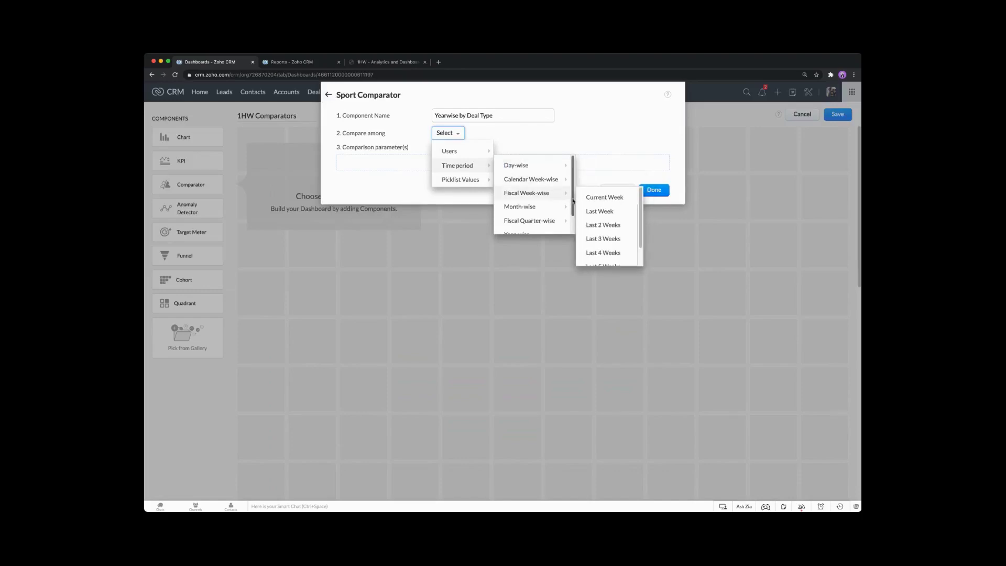
{"action": "scroll", "coordinate": [573, 200], "scroll_direction": "down", "scroll_amount": 1}
{"action": "left_click", "coordinate": [540, 217]}
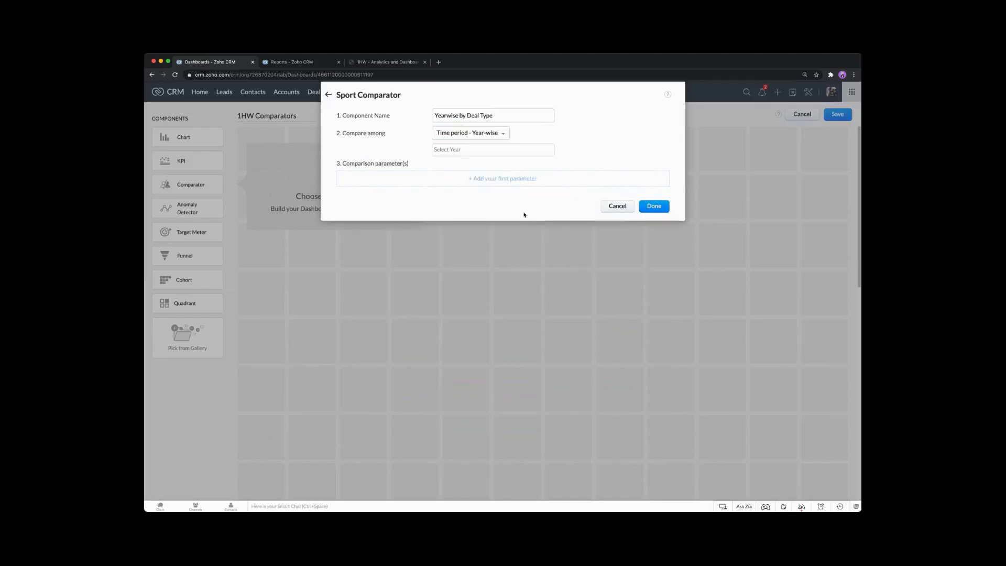
- Select the years 2016, 2017, 2018, 2019 and 2020 for comparison and try to add a further year
{"action": "left_click", "coordinate": [449, 150]}
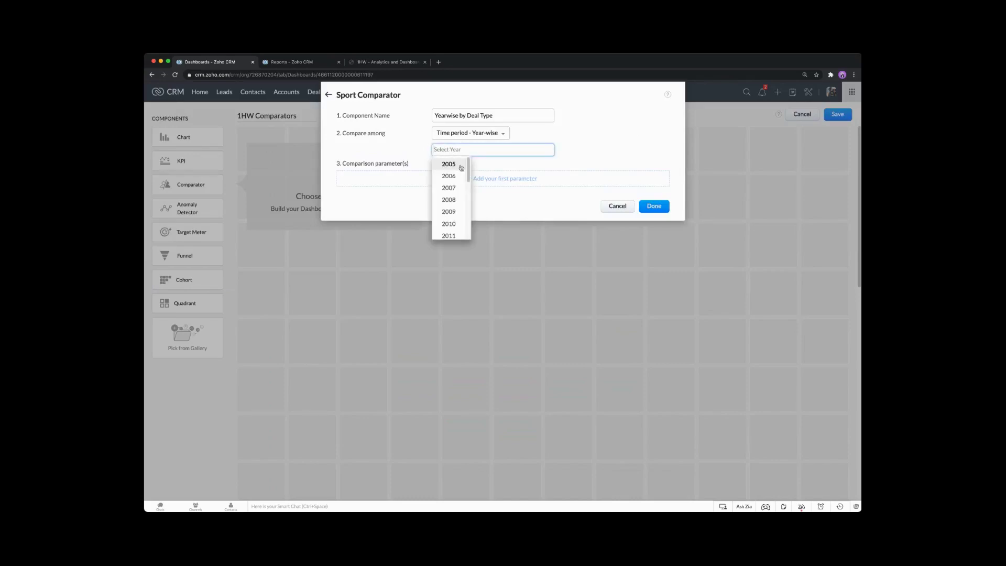
{"action": "left_click_drag", "start_coordinate": [469, 172], "coordinate": [464, 219]}
{"action": "left_click", "coordinate": [450, 200]}
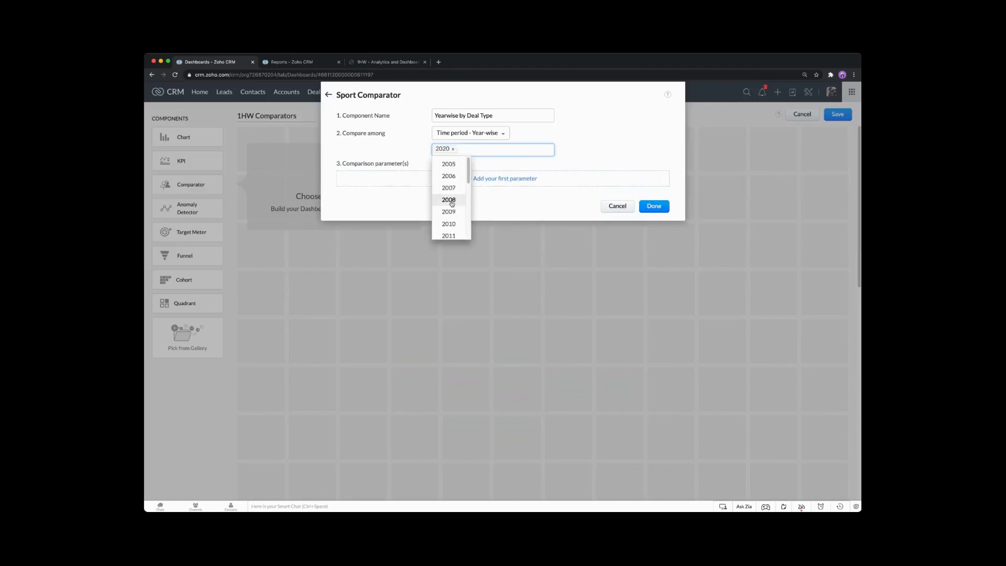
{"action": "scroll", "coordinate": [451, 203], "scroll_direction": "down", "scroll_amount": 5}
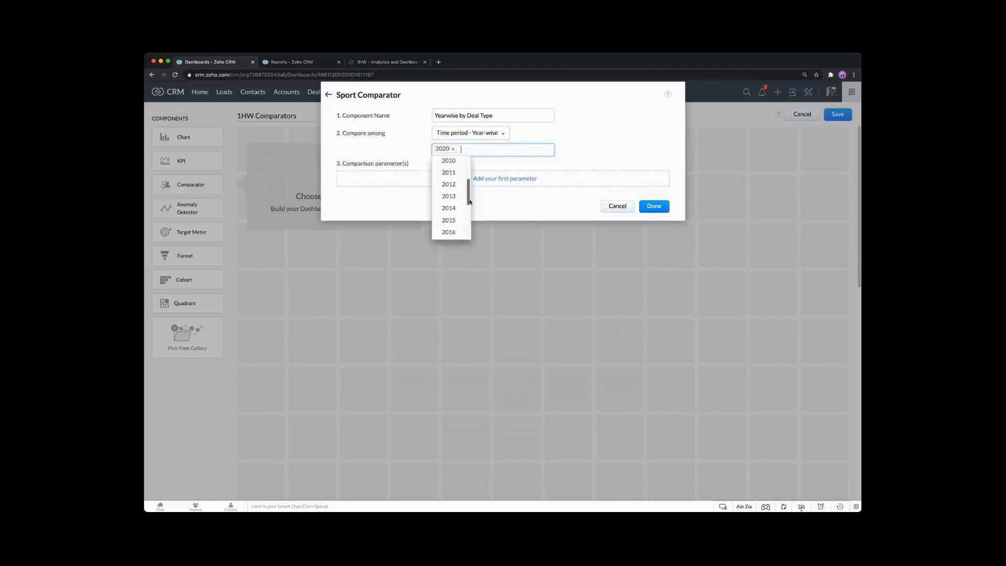
{"action": "left_click", "coordinate": [455, 177]}
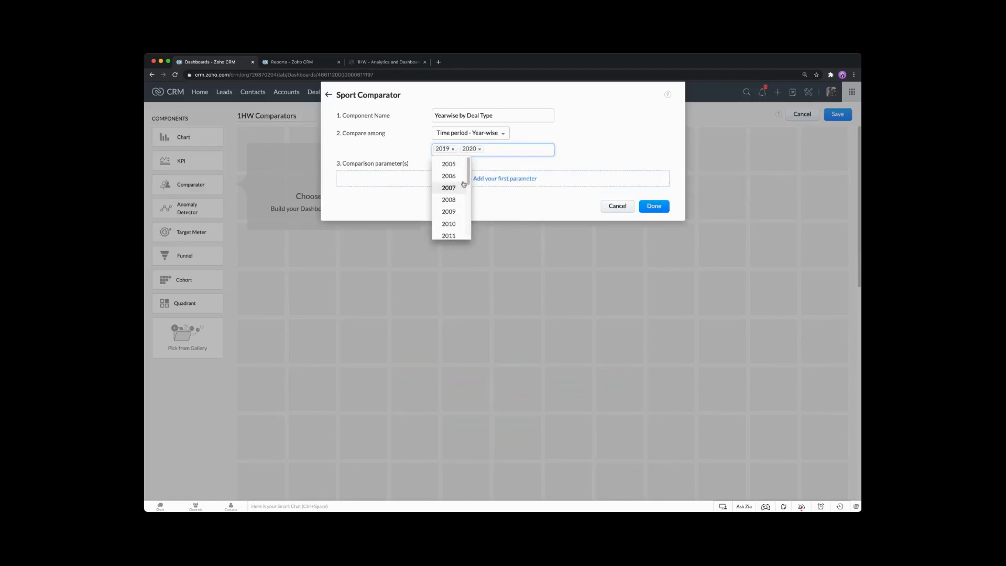
{"action": "left_click", "coordinate": [449, 171]}
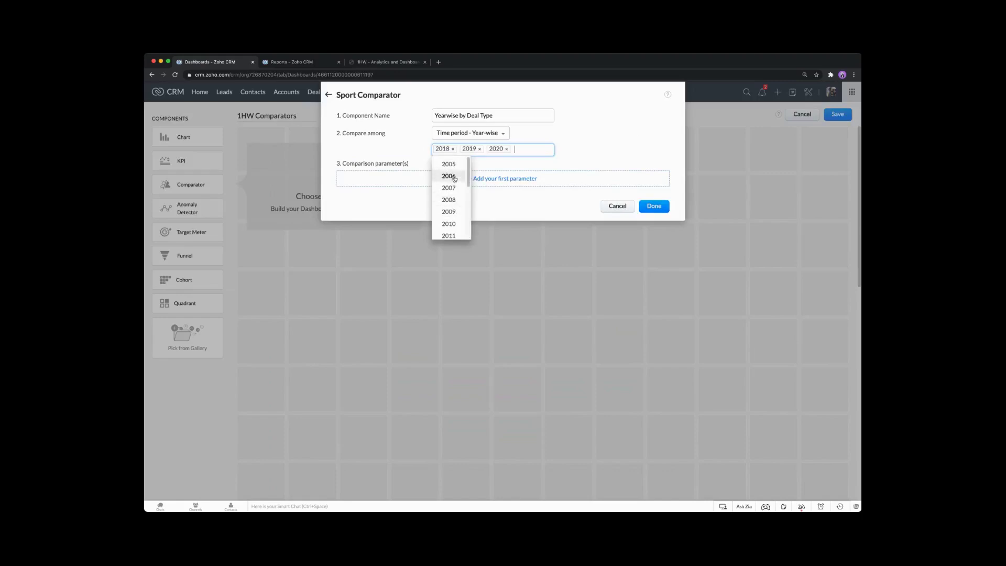
{"action": "left_click_drag", "start_coordinate": [468, 181], "coordinate": [467, 212]}
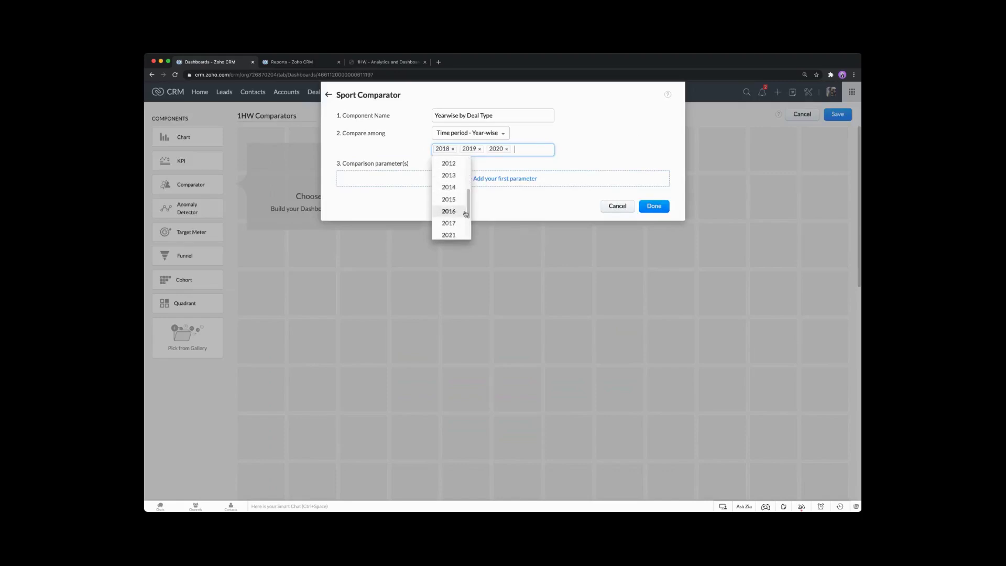
{"action": "left_click", "coordinate": [463, 222]}
{"action": "scroll", "coordinate": [465, 205], "scroll_direction": "down", "scroll_amount": 5}
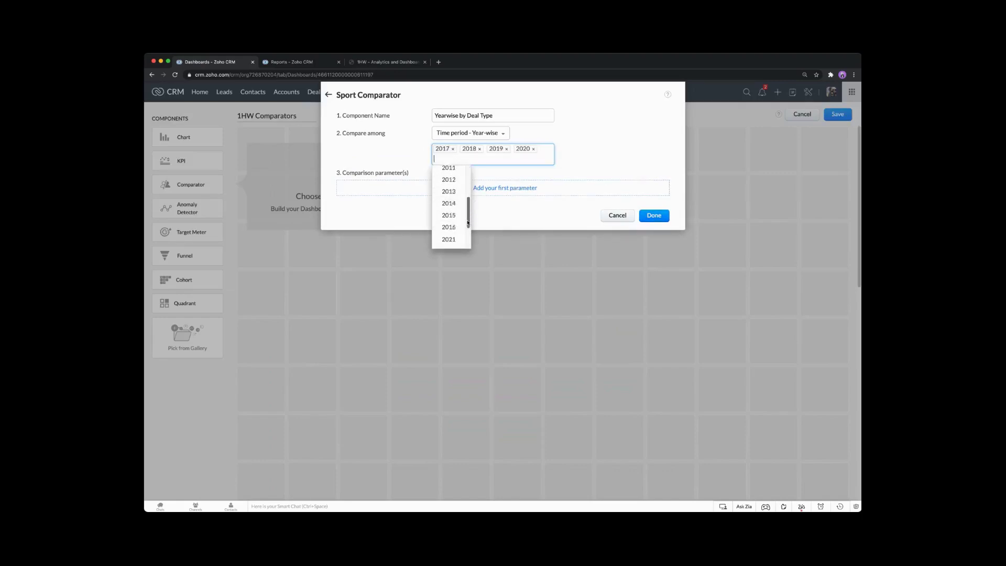
{"action": "left_click", "coordinate": [460, 216]}
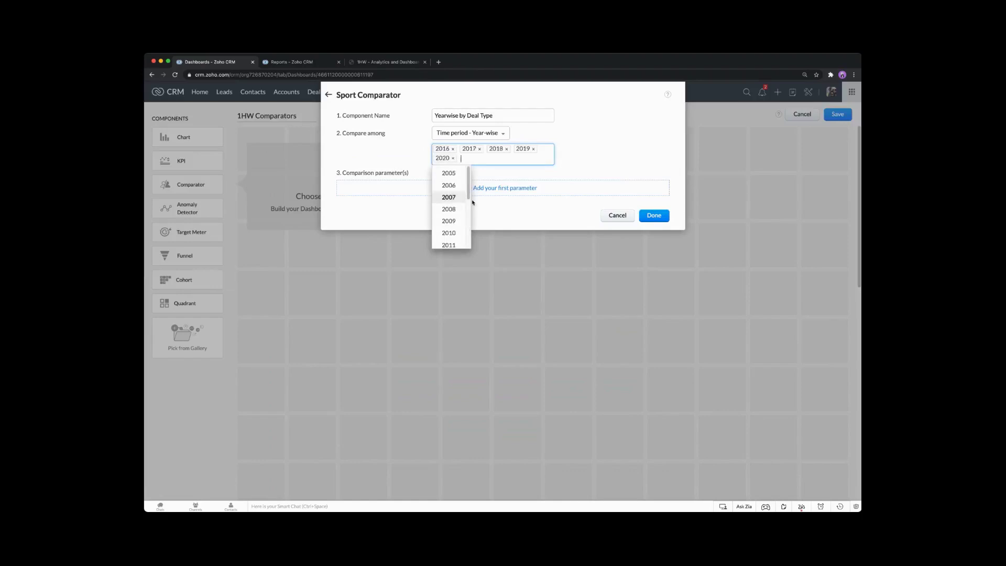
{"action": "left_click", "coordinate": [459, 208]}
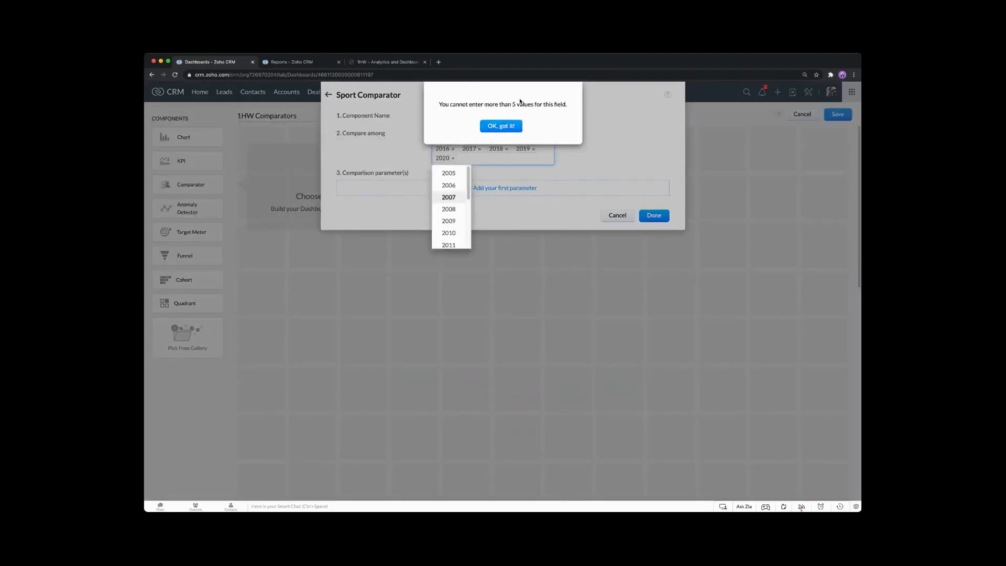
{"action": "left_click", "coordinate": [500, 126]}
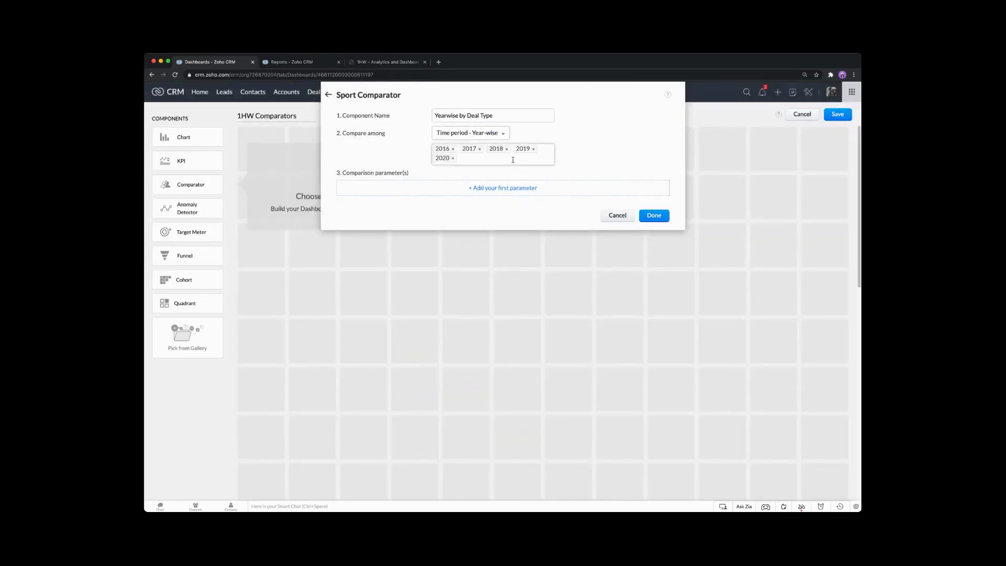
- Add the first comparison parameter, named Gig Management, based on the Deals module
{"action": "left_click", "coordinate": [498, 188]}
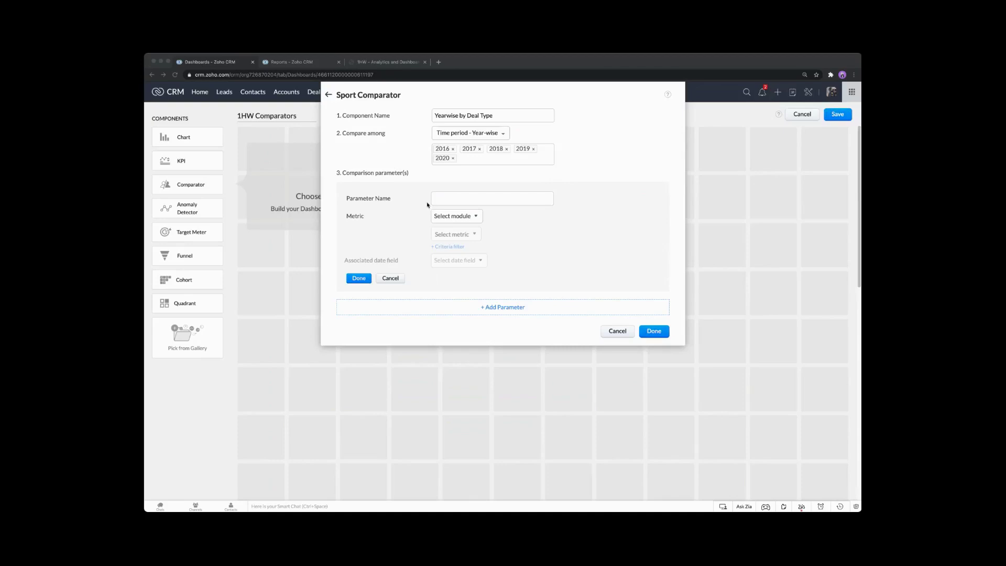
{"action": "left_click", "coordinate": [461, 198]}
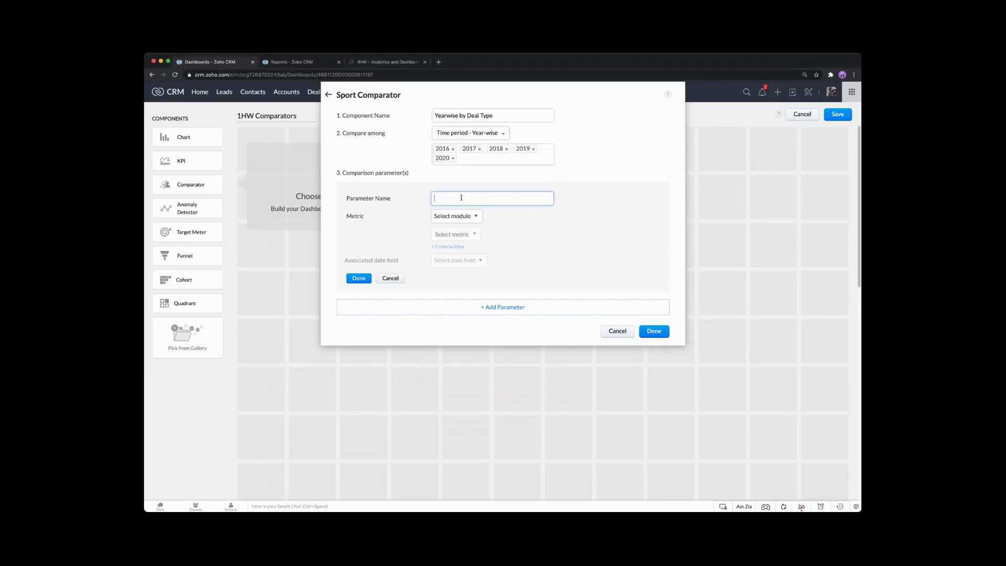
{"action": "type", "text": "Gig Management"}
{"action": "left_click", "coordinate": [451, 218]}
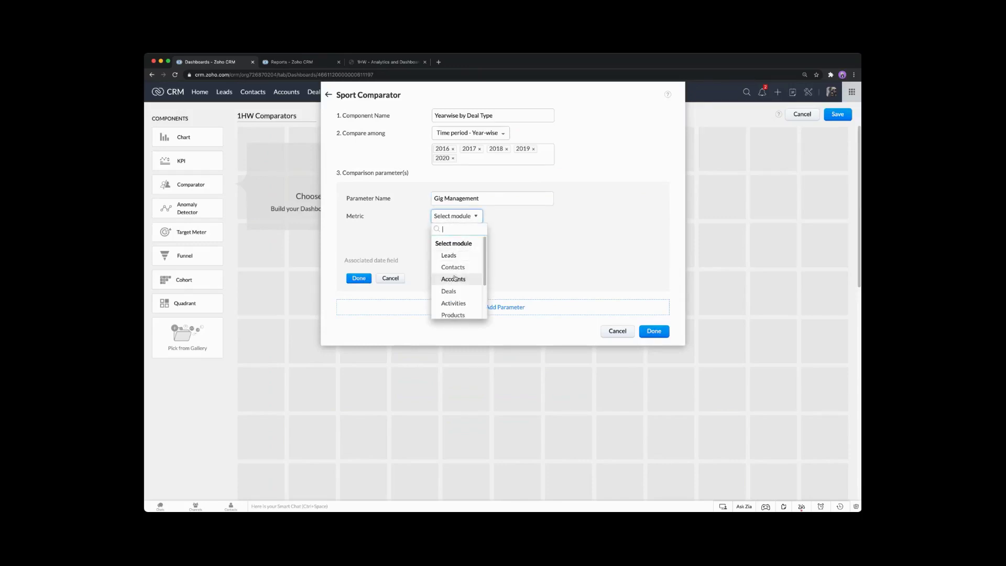
{"action": "left_click", "coordinate": [448, 291]}
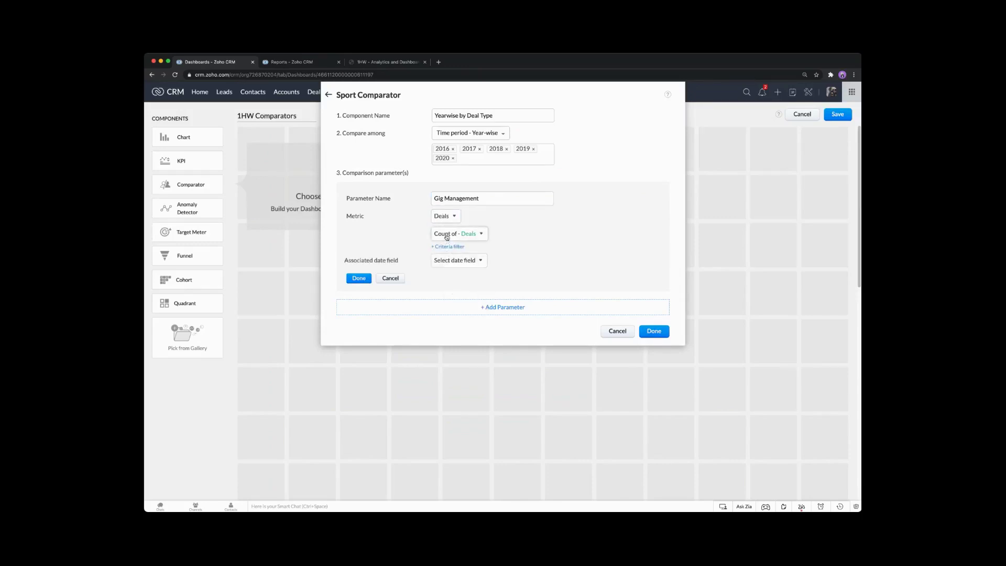
- Look through the available Deals metrics and choose Count of Deals for the Gig Management parameter
{"action": "left_click", "coordinate": [447, 237]}
{"action": "type", "text": "typ"}
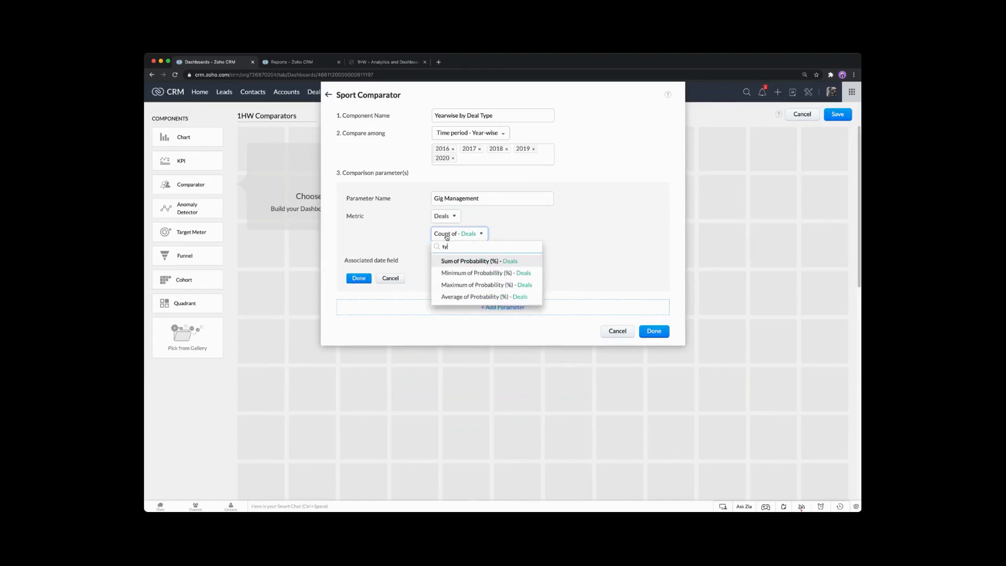
{"action": "key", "text": "BackSpace"}
{"action": "key", "text": "BackSpace"}
{"action": "key", "text": "BackSpace"}
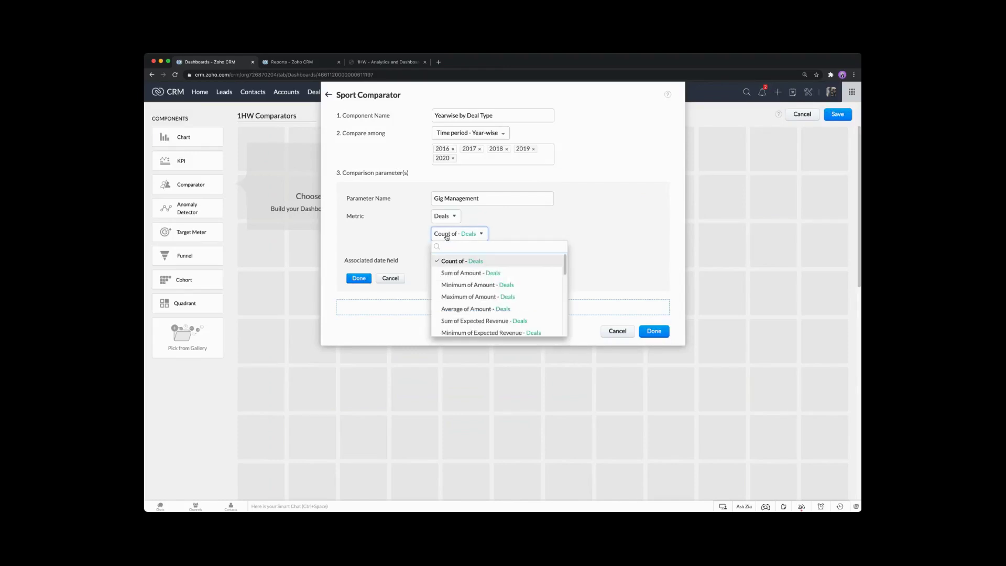
{"action": "type", "text": "sum"}
{"action": "key", "text": "BackSpace"}
{"action": "key", "text": "BackSpace"}
{"action": "key", "text": "BackSpace"}
{"action": "left_click", "coordinate": [463, 261]}
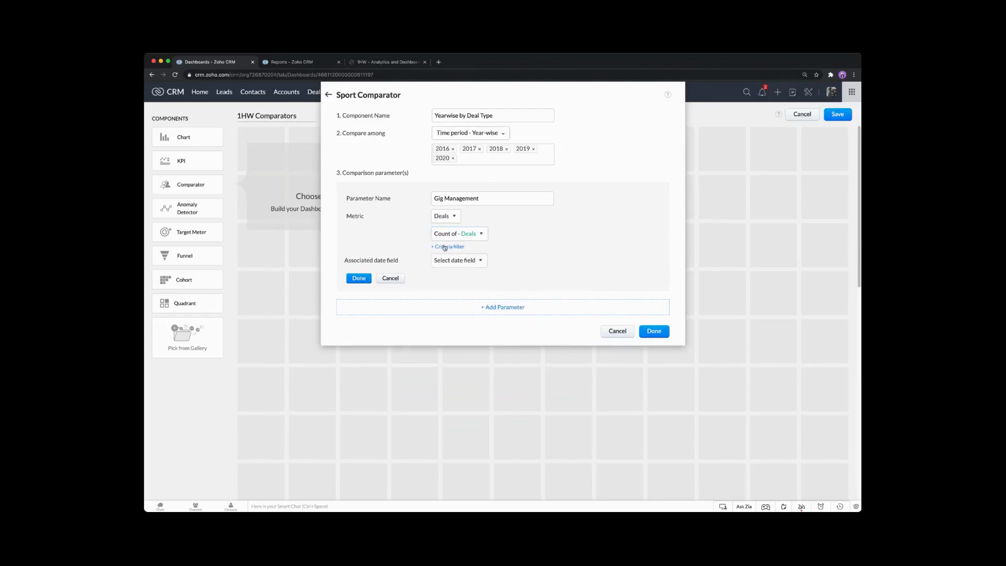
- Add a criteria filter to the Gig Management parameter where Type is Gig Management
{"action": "left_click", "coordinate": [445, 247]}
{"action": "left_click", "coordinate": [382, 261]}
{"action": "type", "text": "ty"}
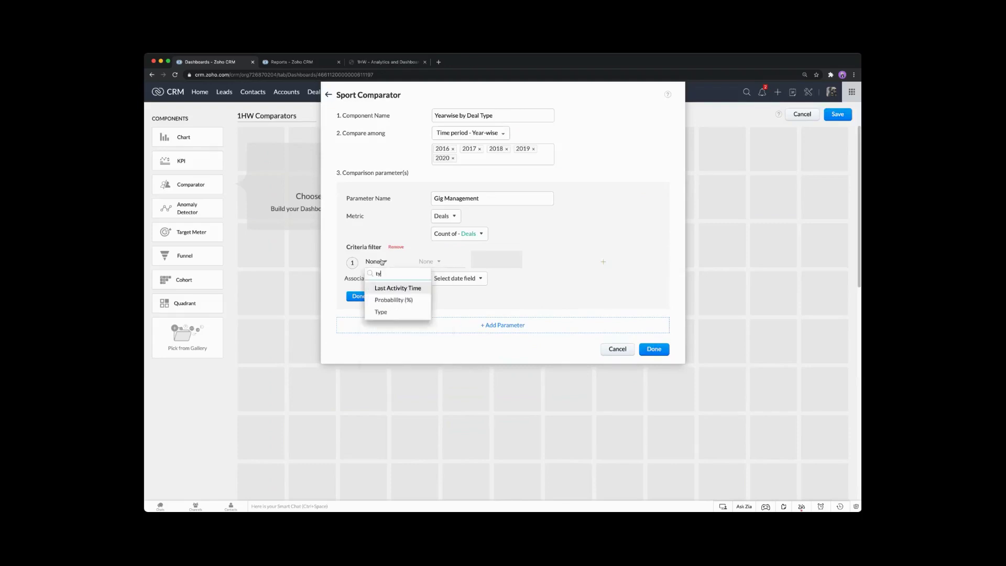
{"action": "type", "text": "pe"}
{"action": "left_click", "coordinate": [381, 288]}
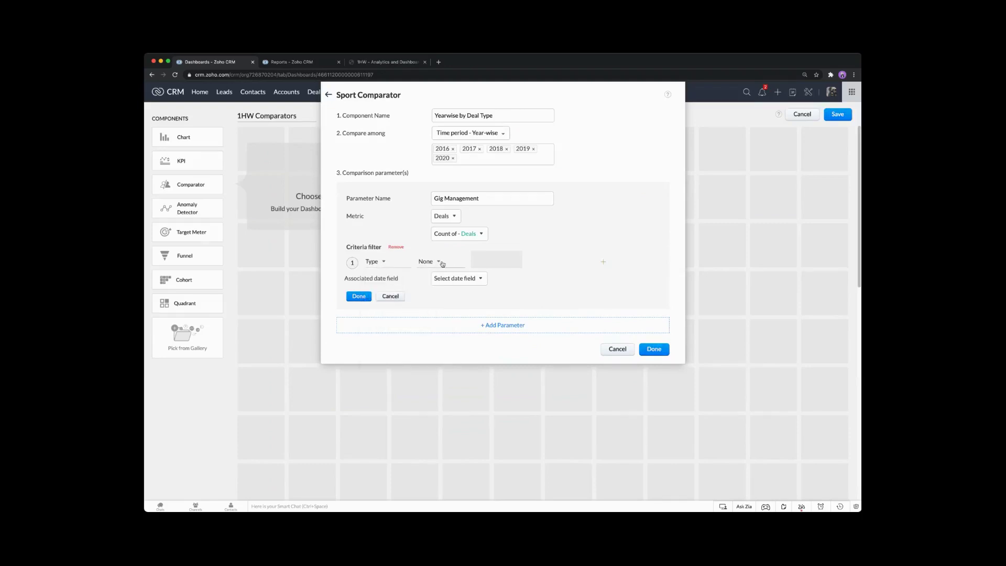
{"action": "left_click", "coordinate": [438, 261]}
{"action": "left_click", "coordinate": [438, 287]}
{"action": "left_click", "coordinate": [478, 259]}
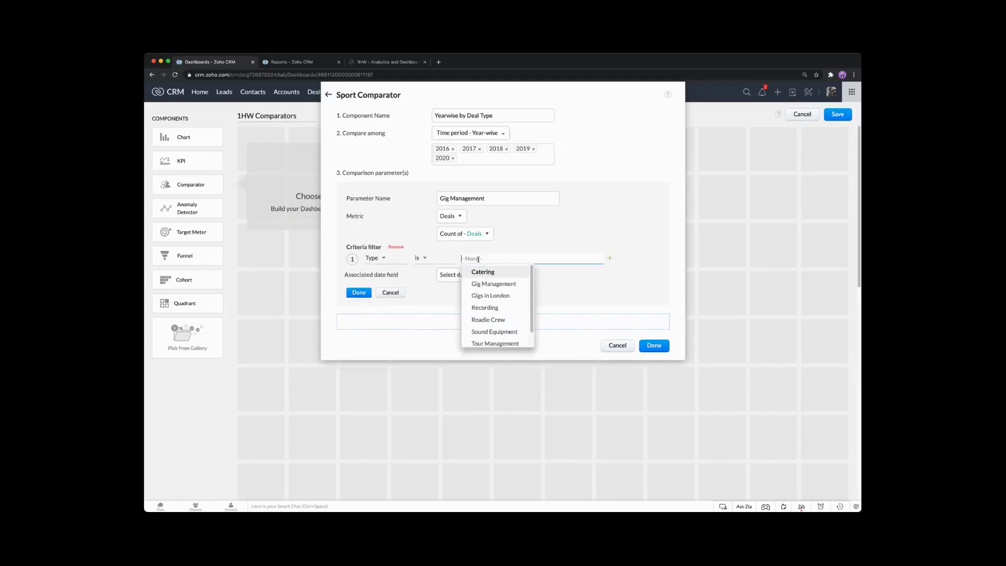
{"action": "left_click", "coordinate": [494, 284]}
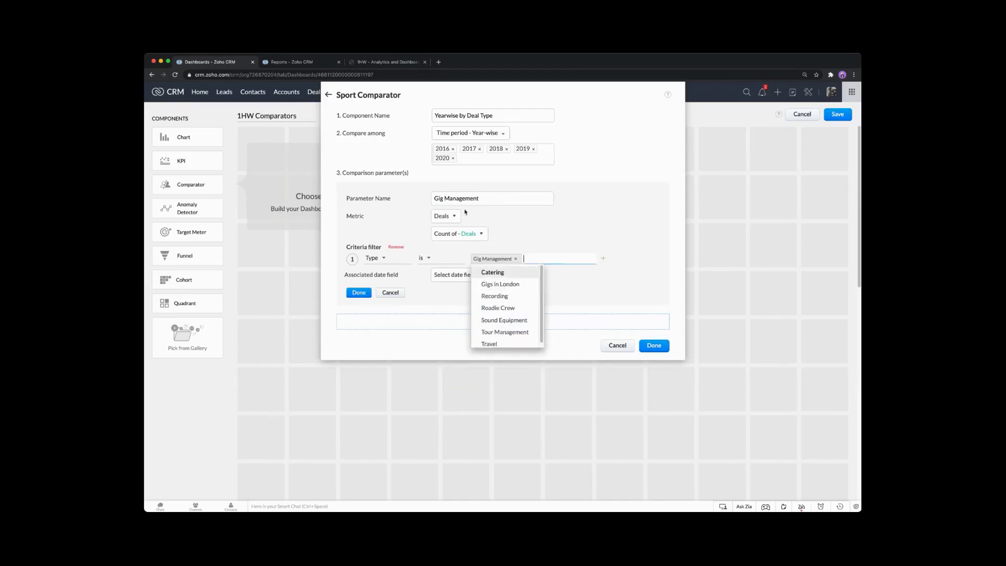
{"action": "left_click", "coordinate": [625, 265]}
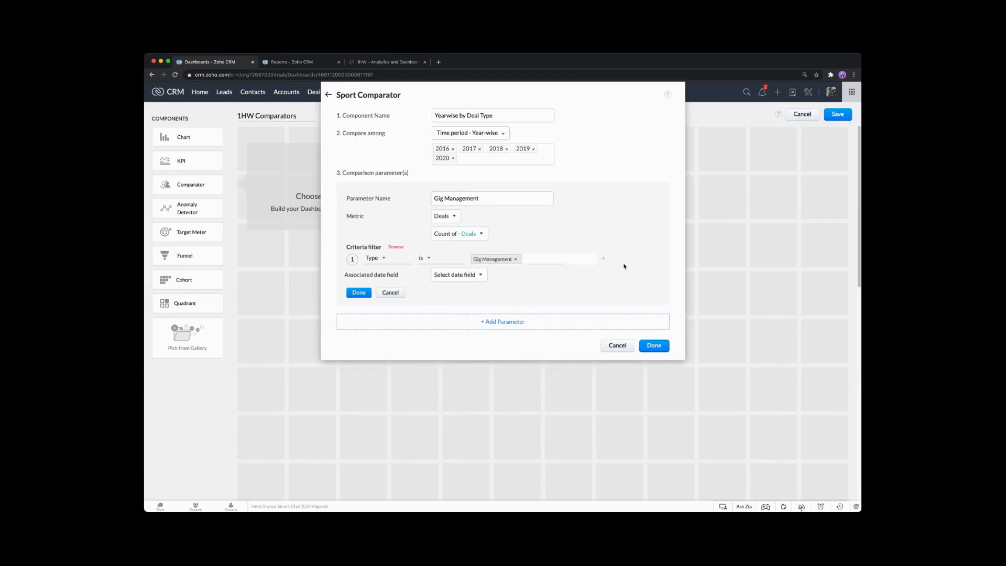
- Set the Gig Management parameter's associated date field to Closing Date and save the parameter
{"action": "left_click", "coordinate": [479, 276]}
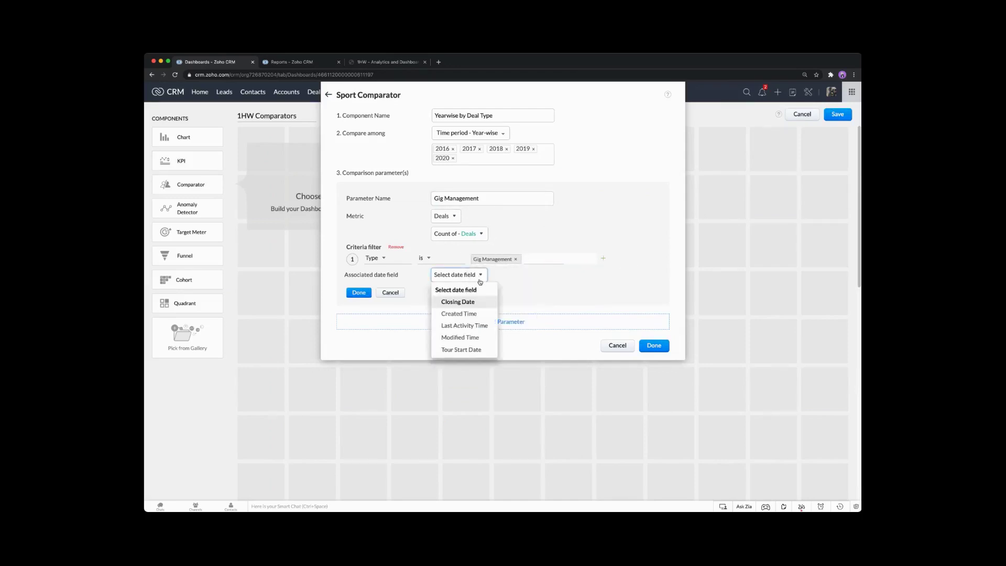
{"action": "left_click", "coordinate": [468, 302]}
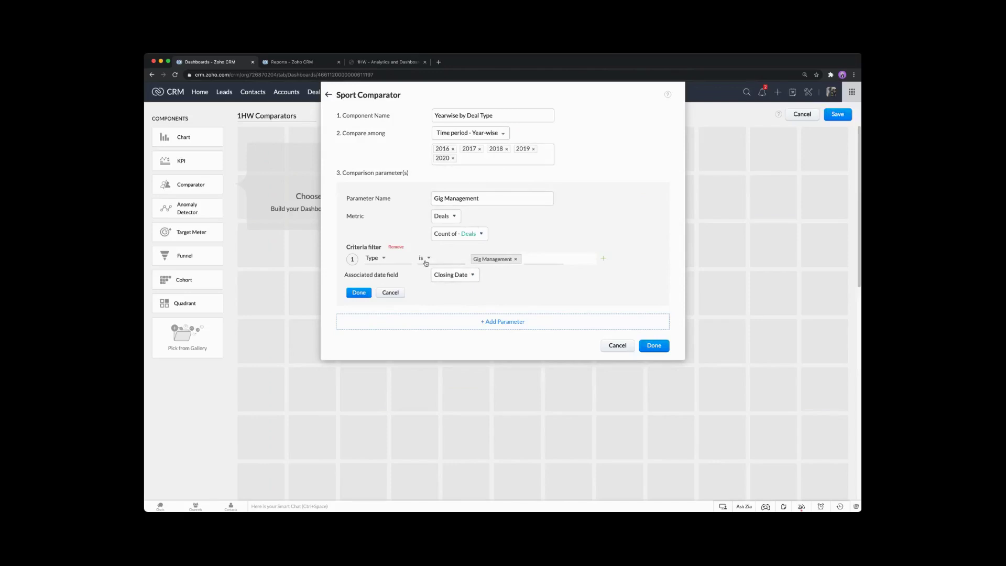
{"action": "left_click", "coordinate": [362, 293]}
- Add a second comparison parameter named Tour Management, based on the Deals module
{"action": "left_click", "coordinate": [489, 220]}
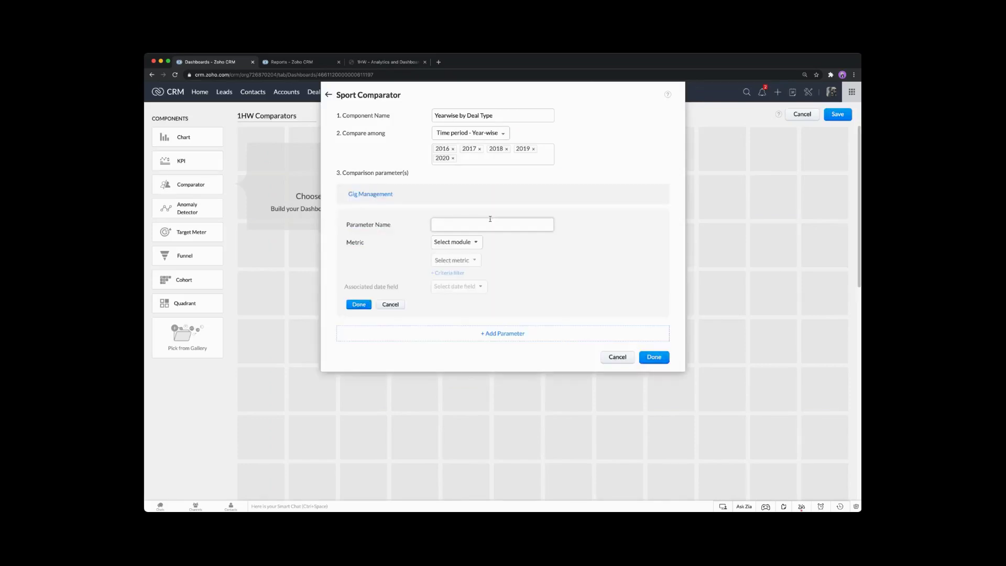
{"action": "left_click", "coordinate": [470, 222]}
{"action": "type", "text": "Tour Management"}
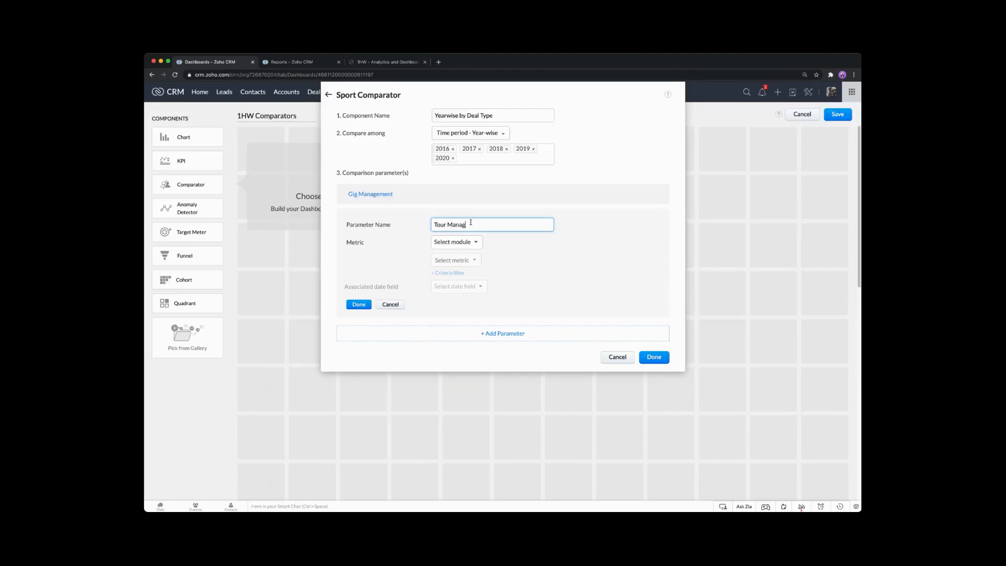
{"action": "left_click", "coordinate": [477, 242]}
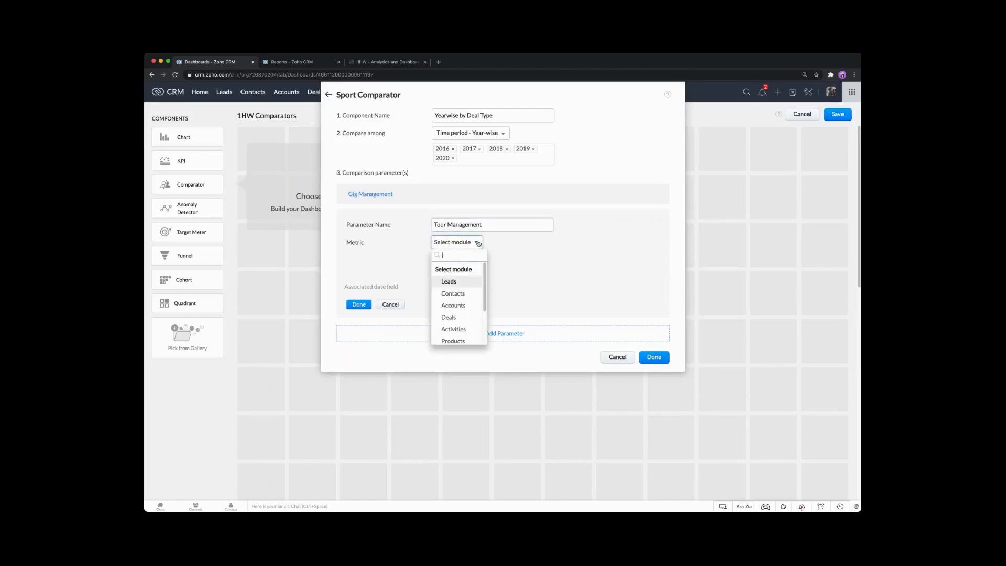
{"action": "left_click", "coordinate": [450, 318]}
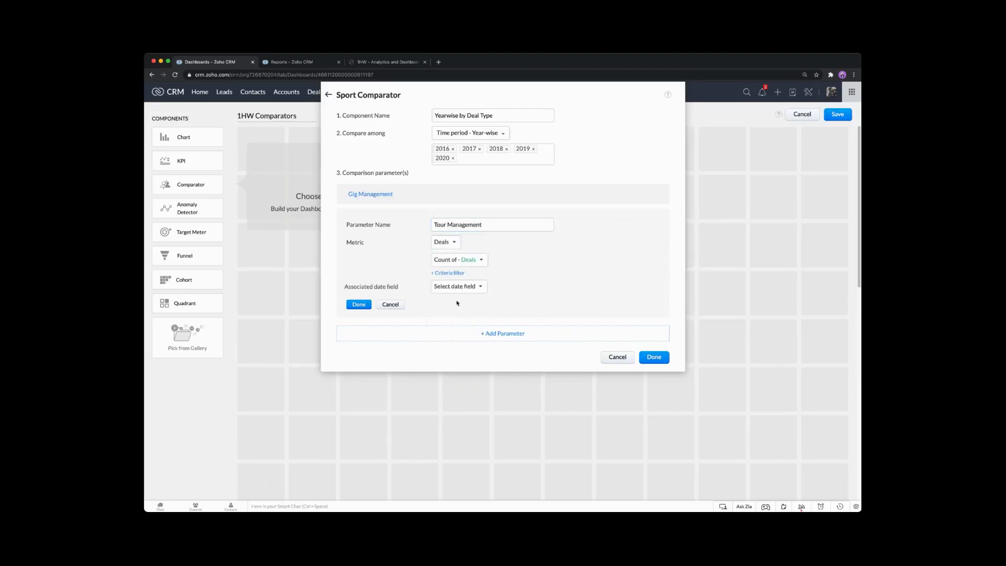
- Add a criteria filter to the Tour Management parameter where Type is Tour Management
{"action": "left_click", "coordinate": [450, 273]}
{"action": "left_click", "coordinate": [395, 291]}
{"action": "type", "text": "type"}
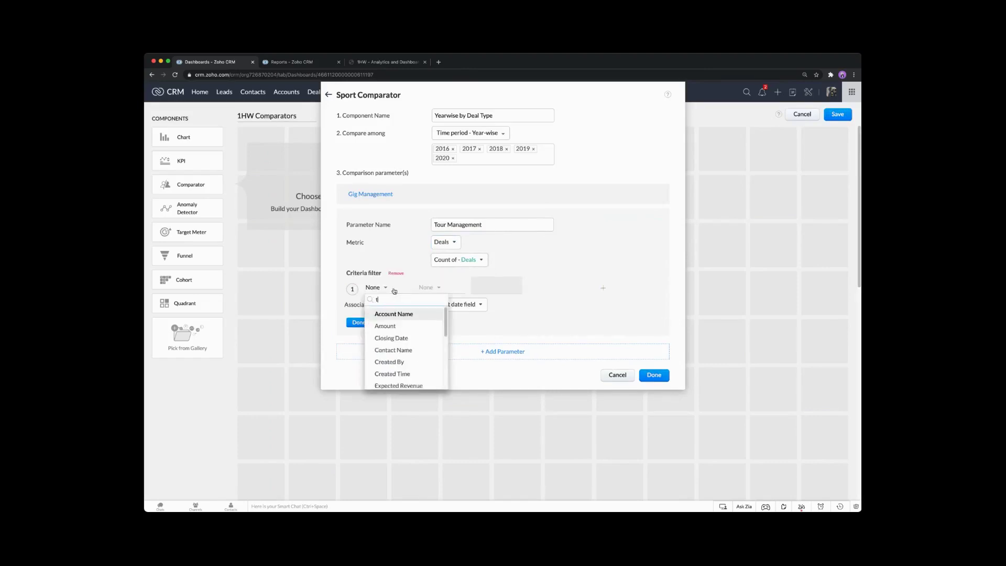
{"action": "left_click", "coordinate": [381, 314]}
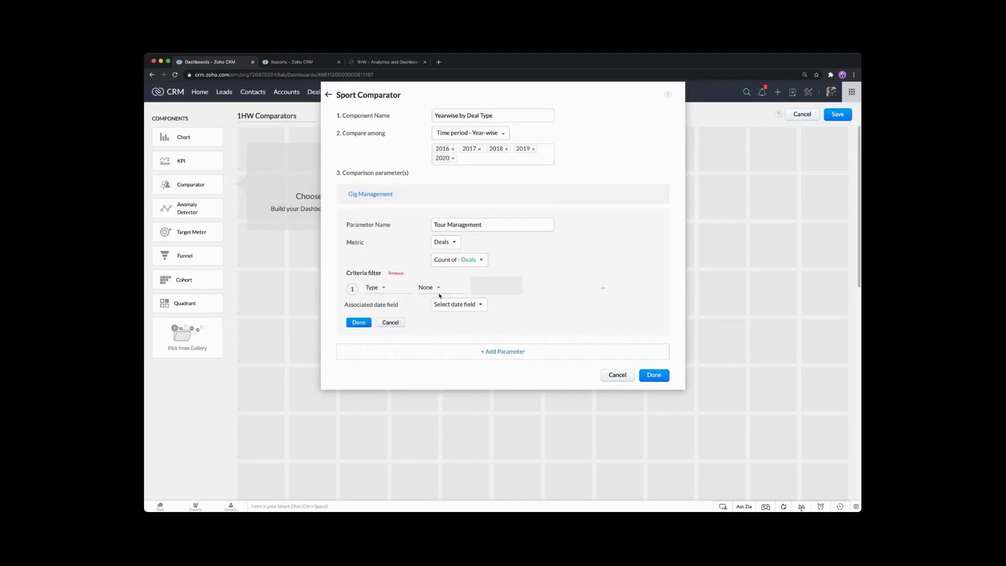
{"action": "left_click", "coordinate": [423, 286]}
{"action": "left_click", "coordinate": [437, 302]}
{"action": "left_click", "coordinate": [497, 283]}
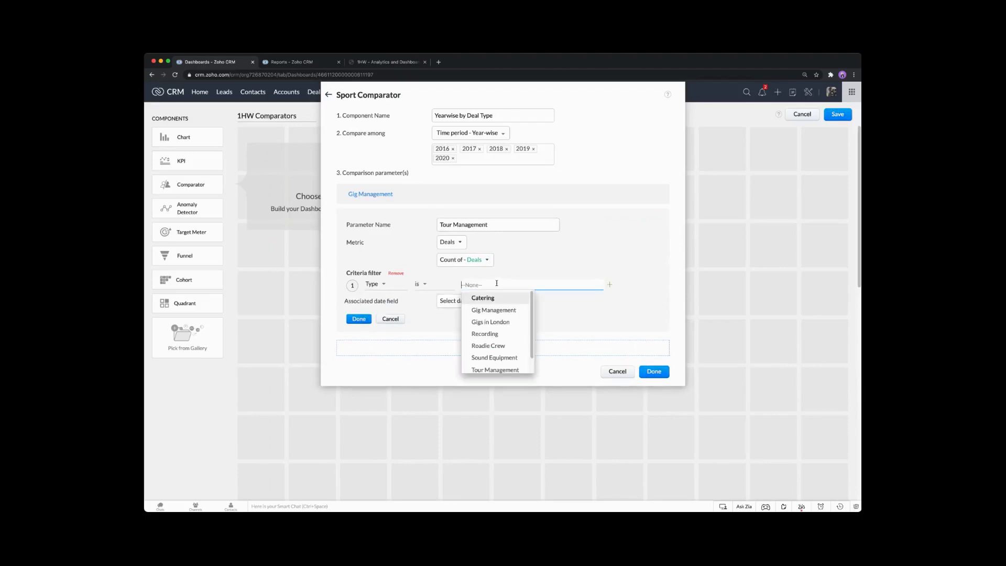
{"action": "type", "text": "tour"}
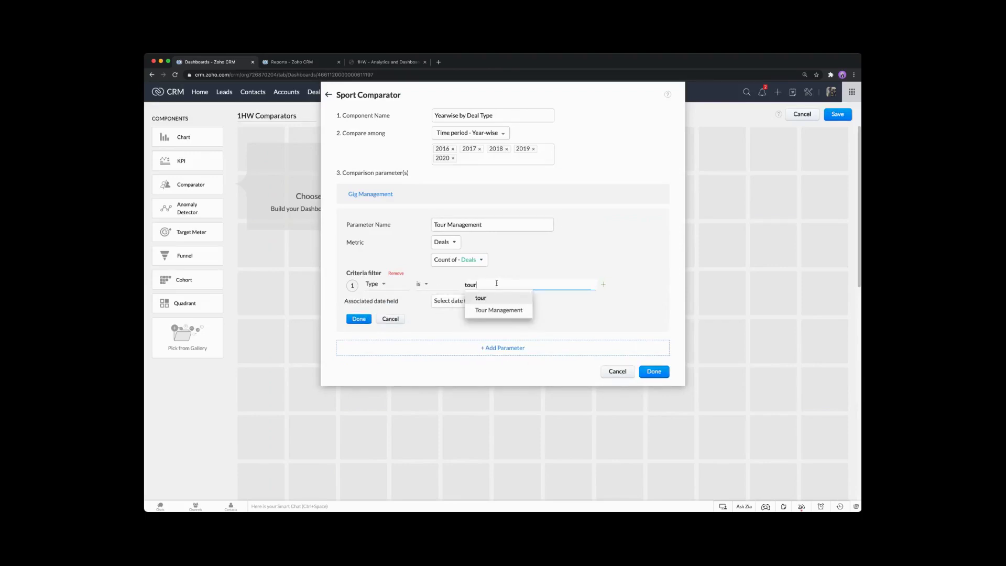
{"action": "left_click", "coordinate": [504, 309]}
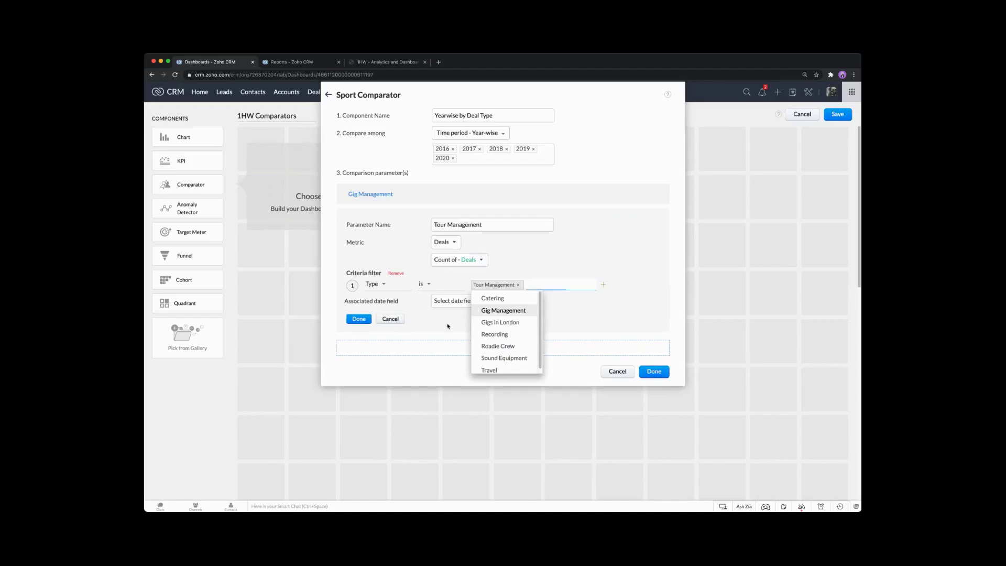
- Save the Tour Management parameter with Closing Date as its associated date field, and finish the Yearwise by Deal Type comparator
{"action": "left_click", "coordinate": [460, 307]}
{"action": "left_click", "coordinate": [461, 327]}
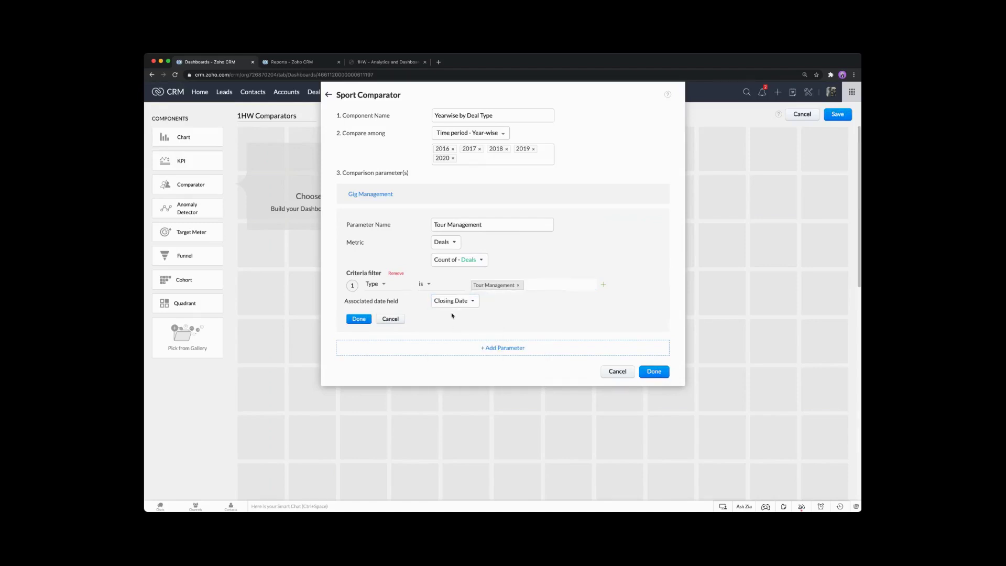
{"action": "left_click", "coordinate": [359, 318]}
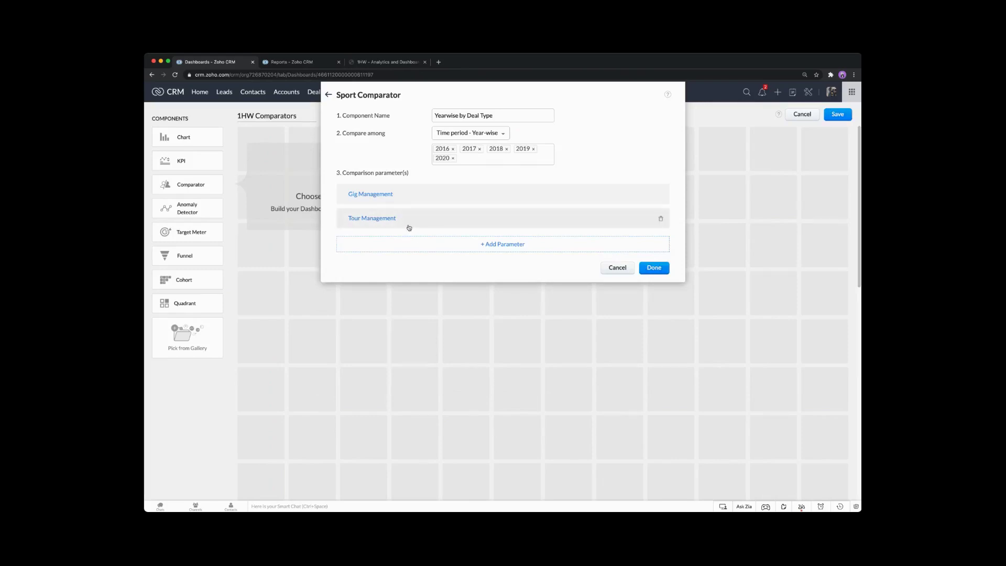
{"action": "left_click", "coordinate": [654, 268]}
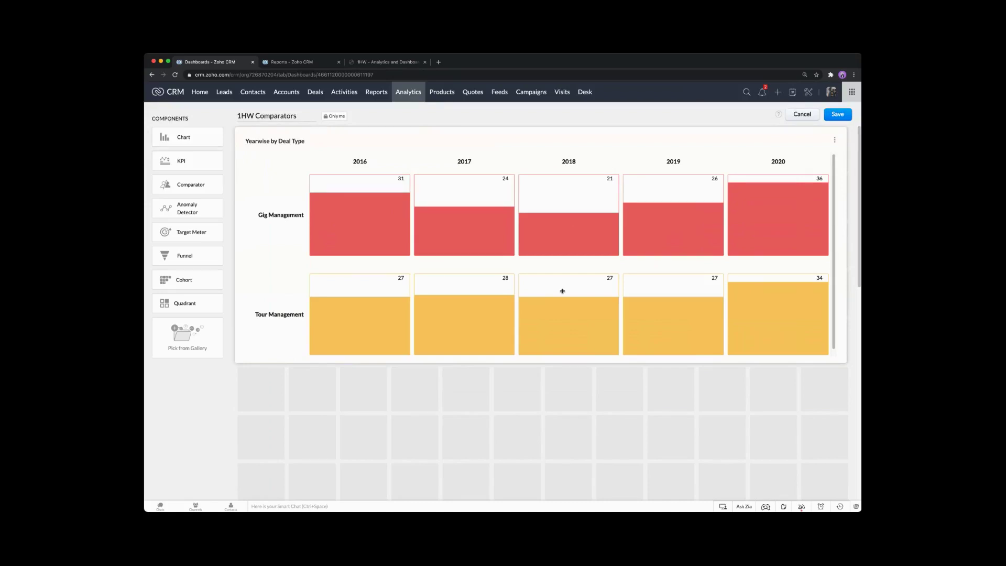
- Reopen the Yearwise by Deal Type comparator for editing and add a third parameter named Catering
{"action": "left_click", "coordinate": [835, 141]}
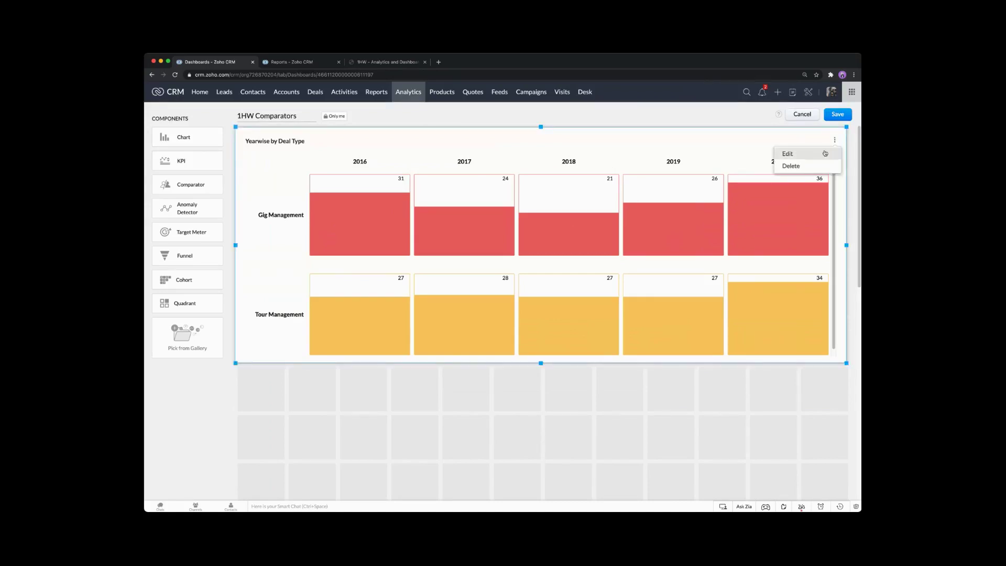
{"action": "left_click", "coordinate": [823, 151]}
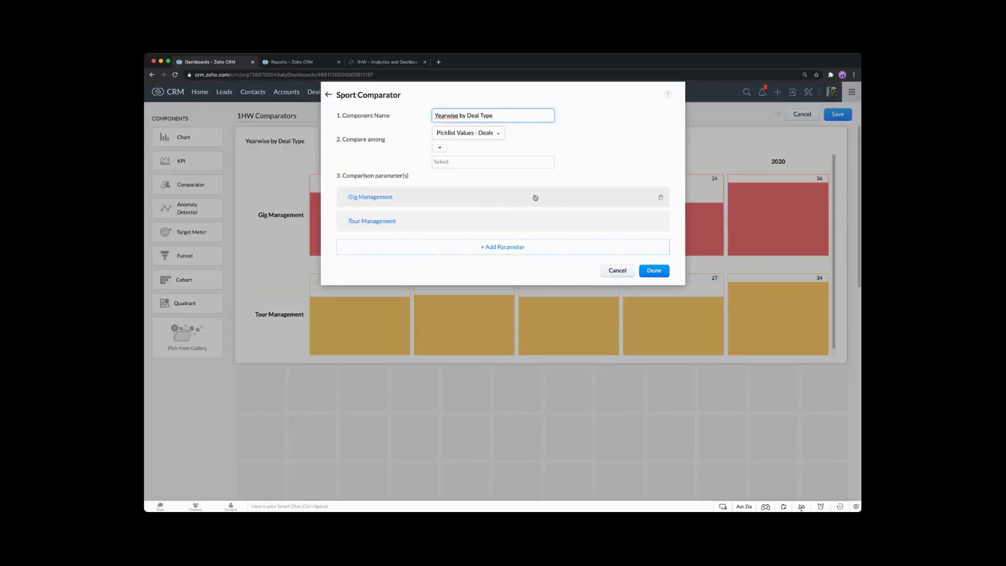
{"action": "left_click", "coordinate": [502, 247]}
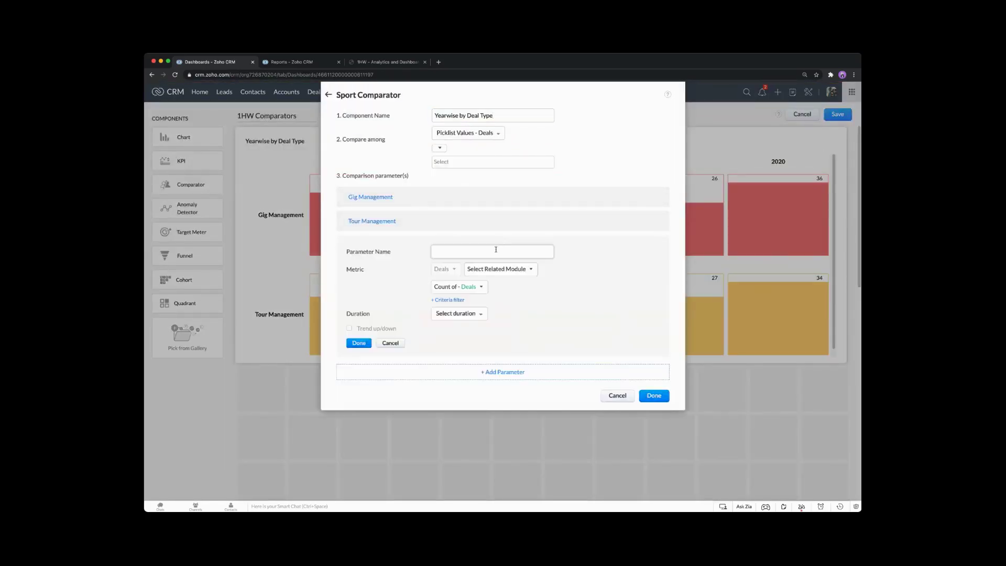
{"action": "left_click", "coordinate": [494, 249]}
{"action": "type", "text": "atering"}
- Add a criteria filter to the Catering parameter where Type is Catering
{"action": "left_click", "coordinate": [450, 299]}
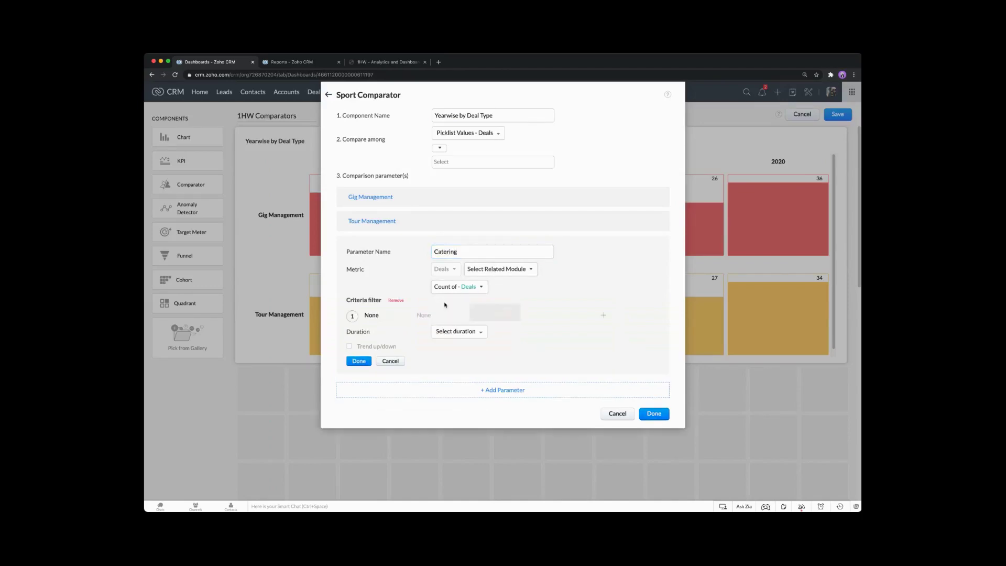
{"action": "left_click", "coordinate": [384, 316]}
{"action": "type", "text": "type"}
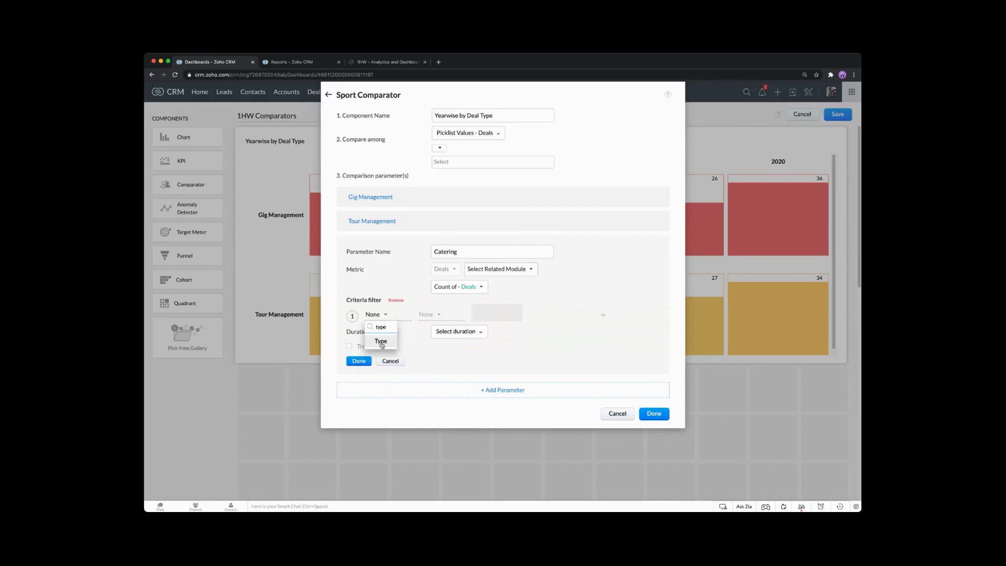
{"action": "left_click", "coordinate": [380, 341]}
{"action": "left_click", "coordinate": [428, 314]}
{"action": "left_click", "coordinate": [432, 339]}
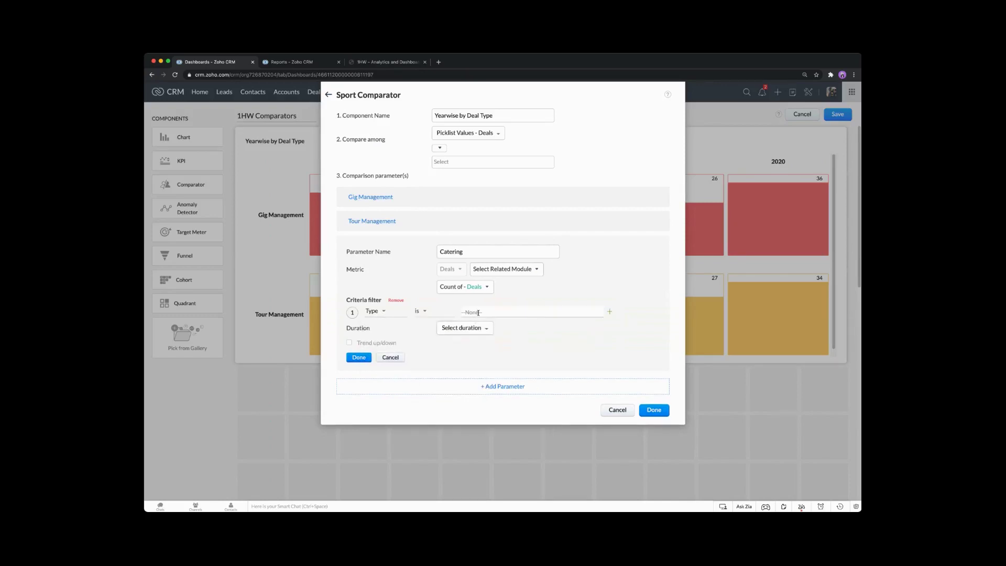
{"action": "left_click", "coordinate": [487, 312]}
{"action": "left_click", "coordinate": [483, 325]}
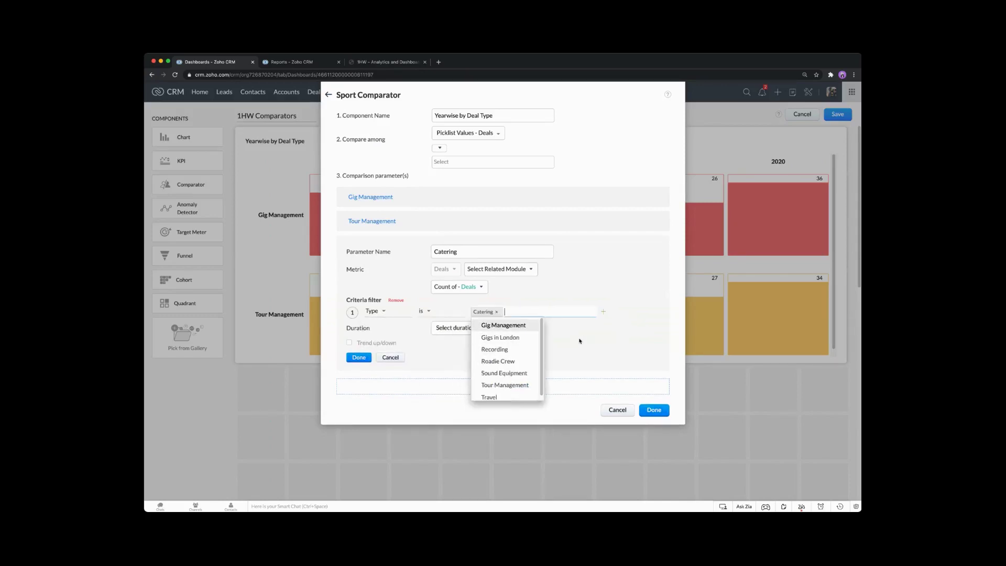
{"action": "left_click", "coordinate": [579, 341]}
- Look through the Closing Date duration options for the Catering parameter and save the parameter with no duration selected
{"action": "left_click", "coordinate": [459, 327]}
{"action": "mouse_move", "coordinate": [464, 379]}
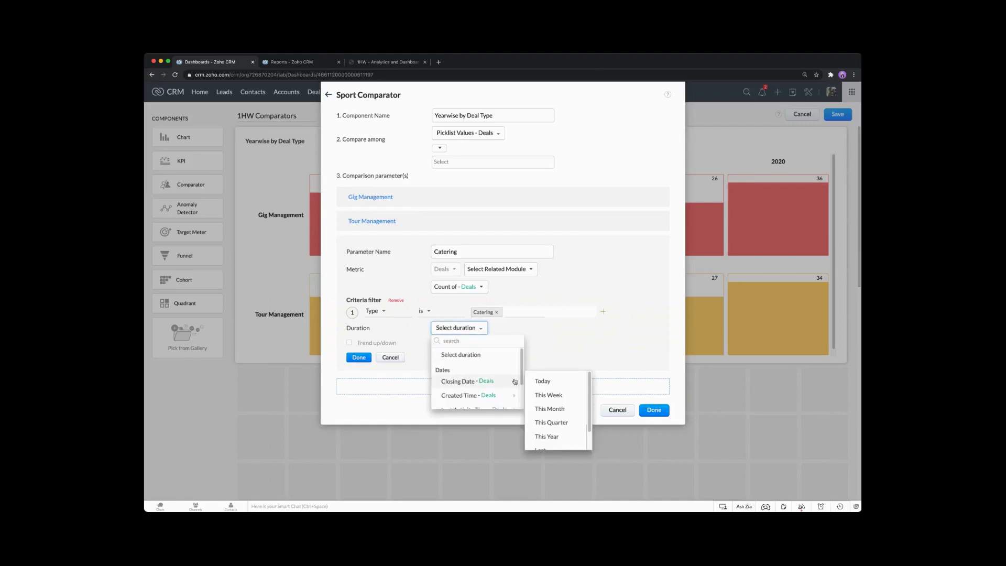
{"action": "left_click", "coordinate": [522, 340]}
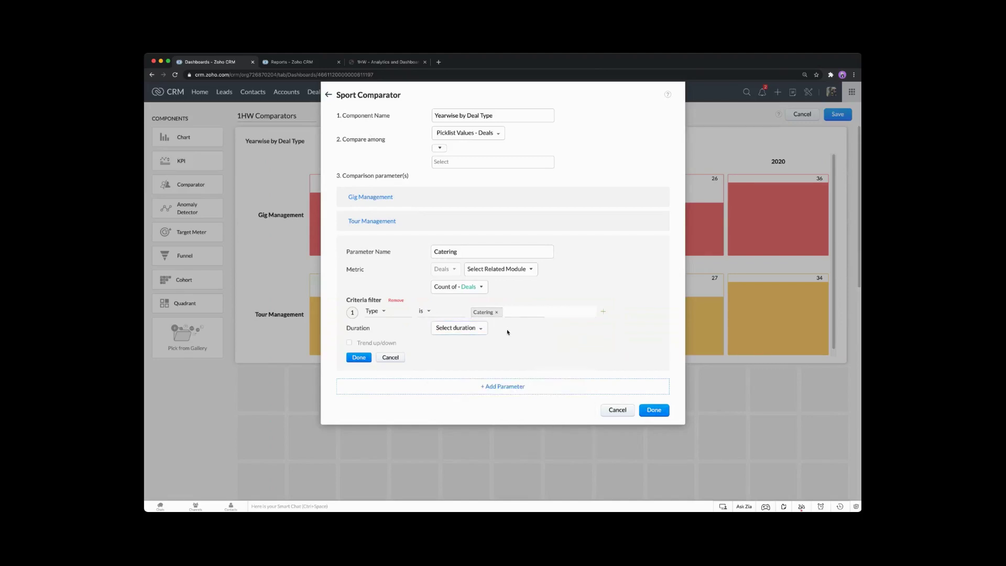
{"action": "left_click", "coordinate": [475, 329]}
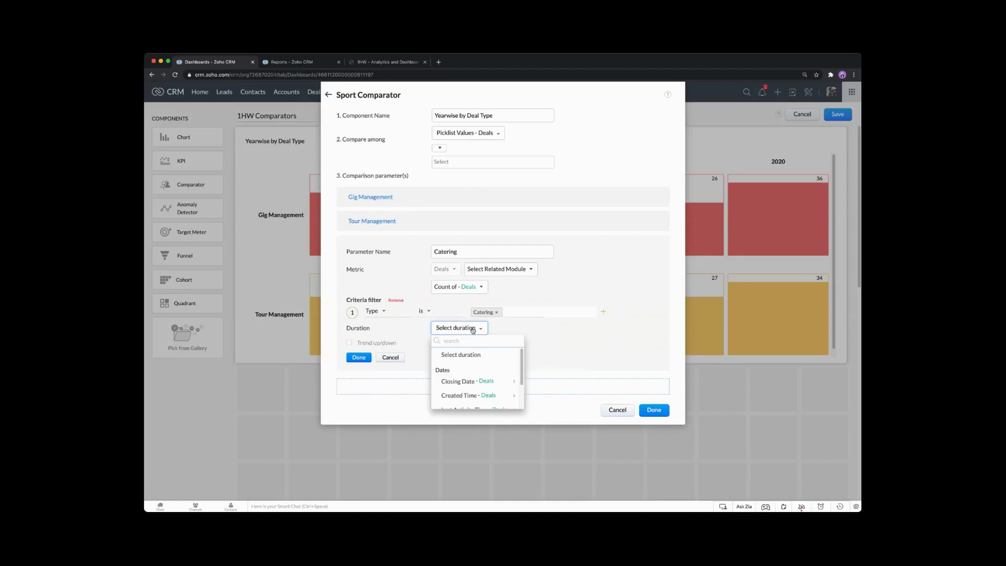
{"action": "mouse_move", "coordinate": [494, 381]}
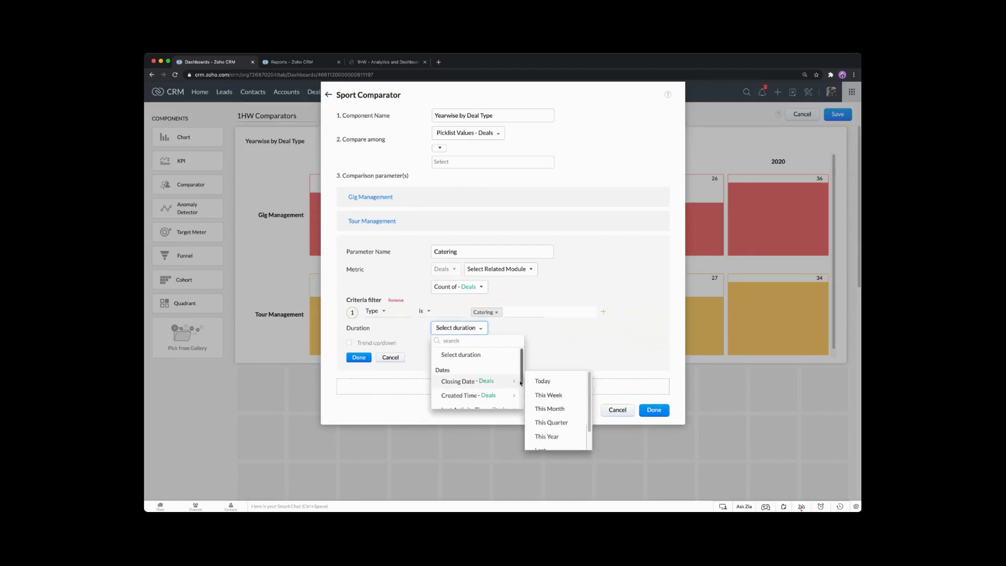
{"action": "left_click", "coordinate": [505, 331]}
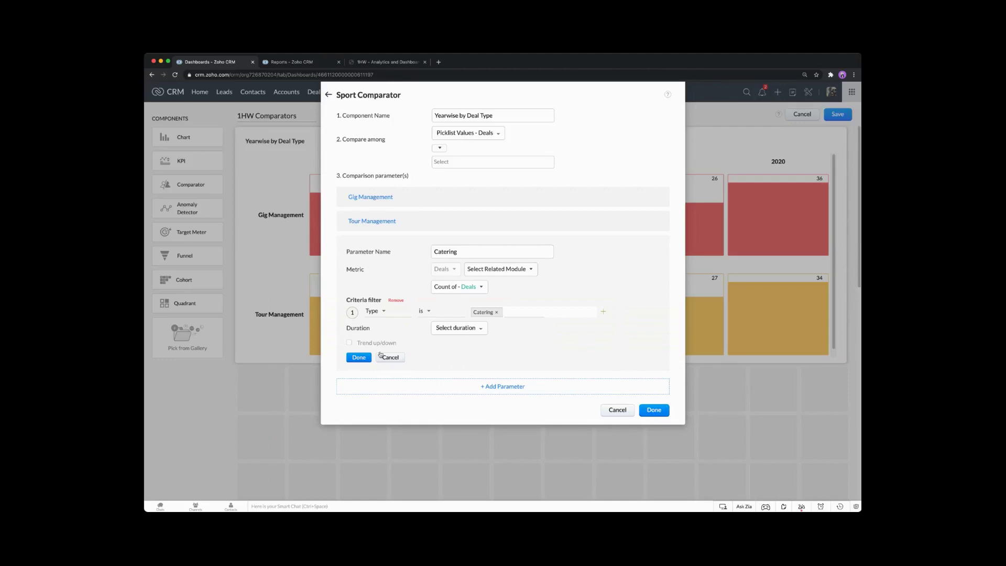
{"action": "left_click", "coordinate": [359, 357]}
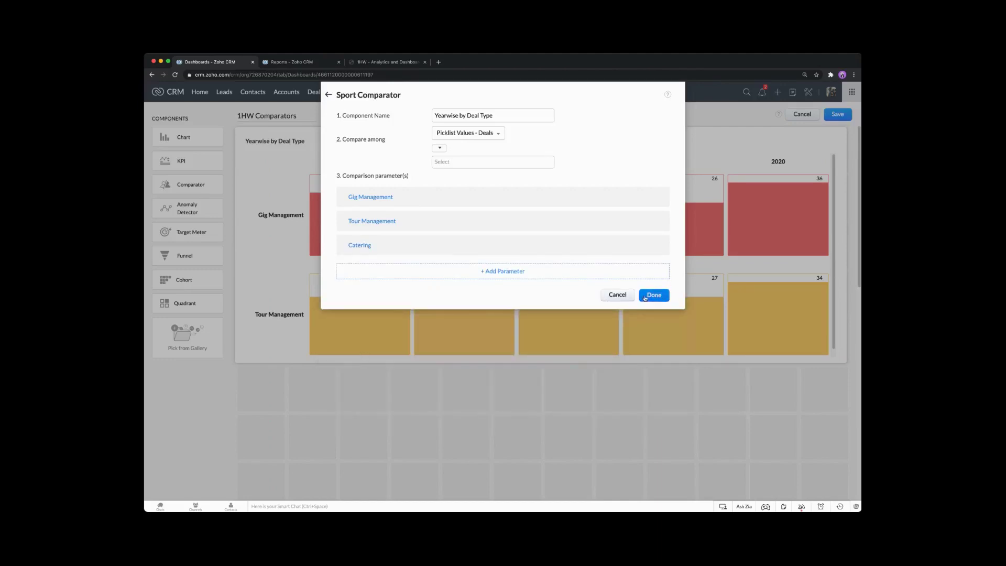
- Try to apply the comparator edit, check the picklist fields available to compare among, and discard the edit
{"action": "left_click", "coordinate": [645, 298]}
{"action": "left_click", "coordinate": [451, 162]}
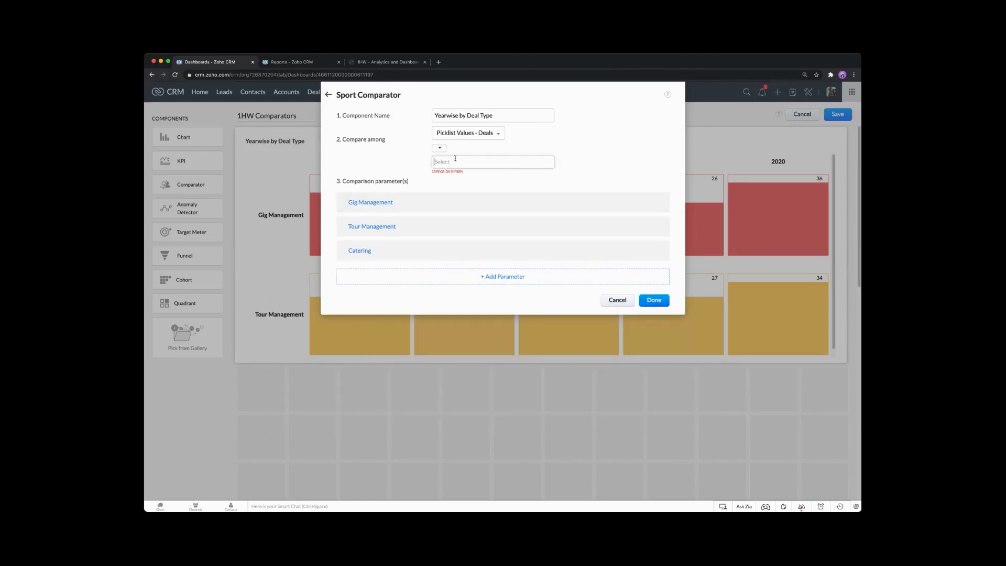
{"action": "left_click", "coordinate": [471, 149]}
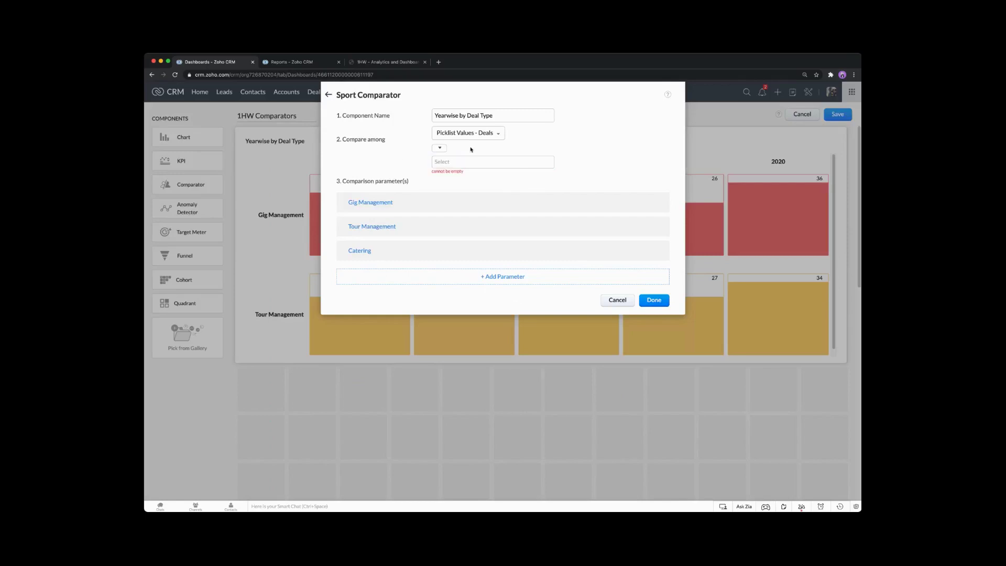
{"action": "left_click", "coordinate": [439, 148]}
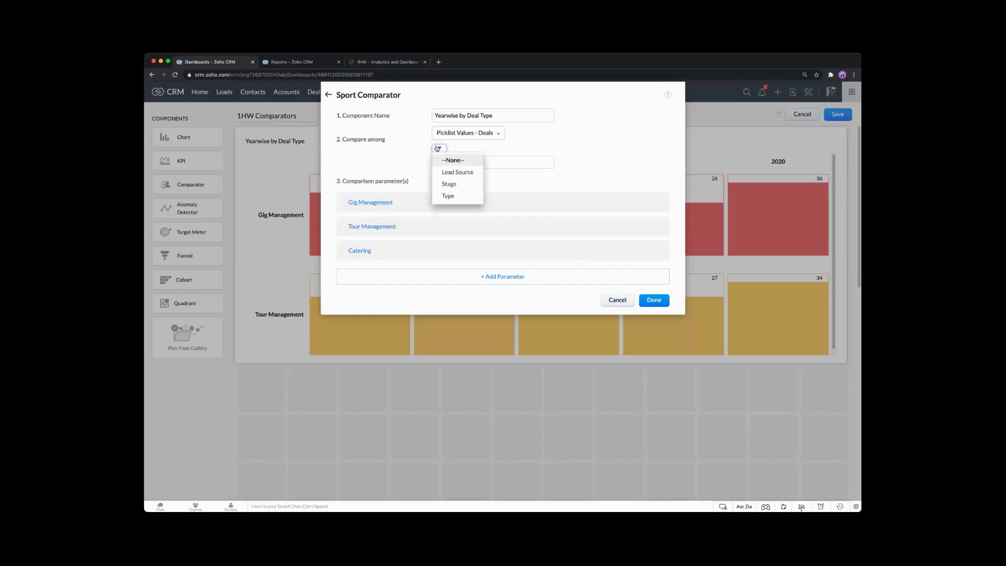
{"action": "left_click", "coordinate": [401, 162]}
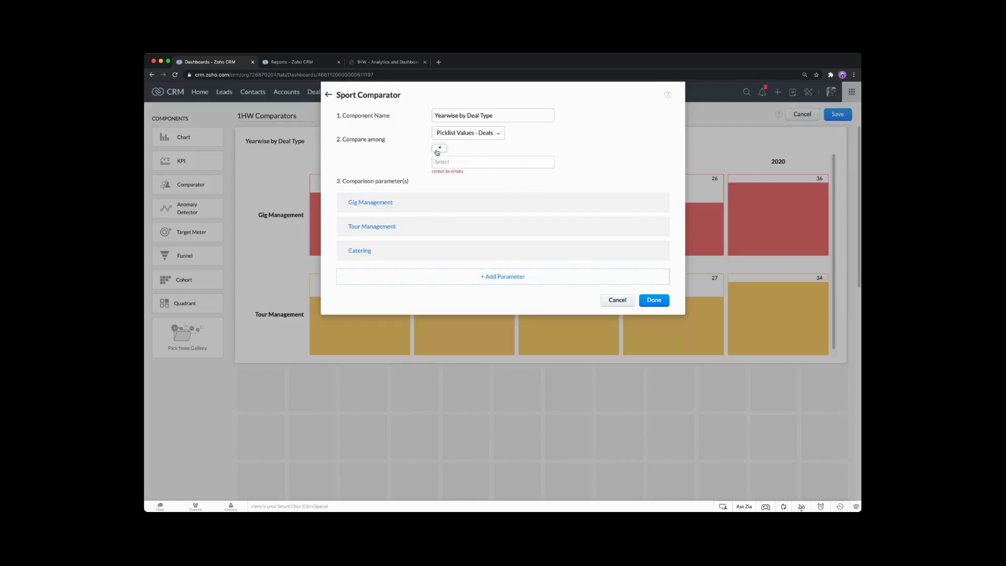
{"action": "left_click", "coordinate": [617, 300]}
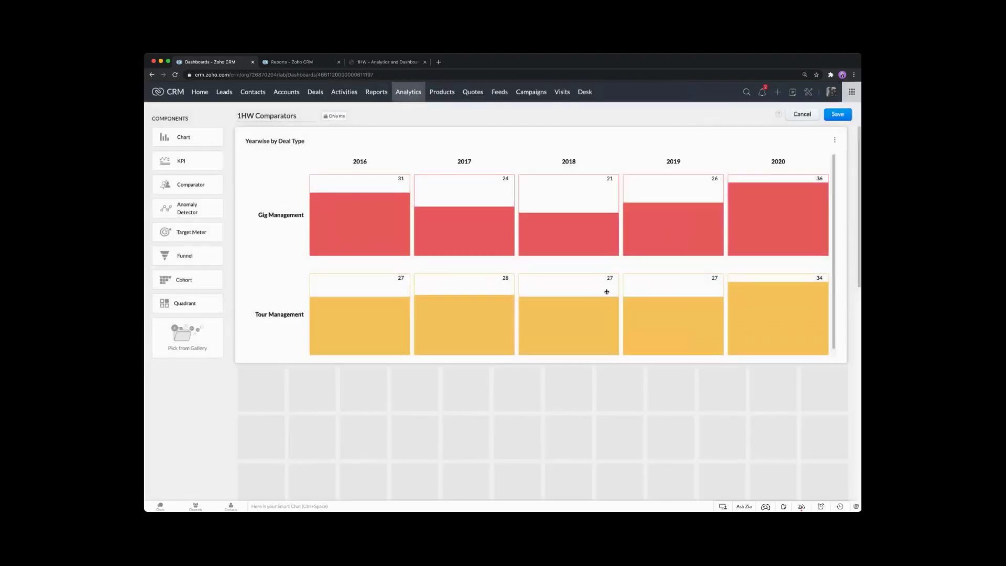
{"action": "left_click", "coordinate": [835, 140]}
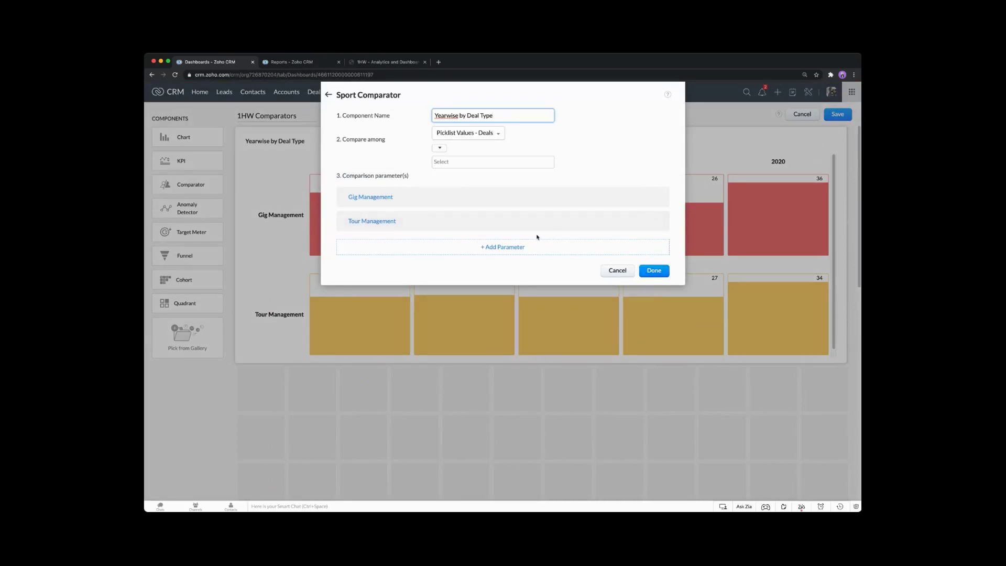
{"action": "left_click", "coordinate": [524, 246]}
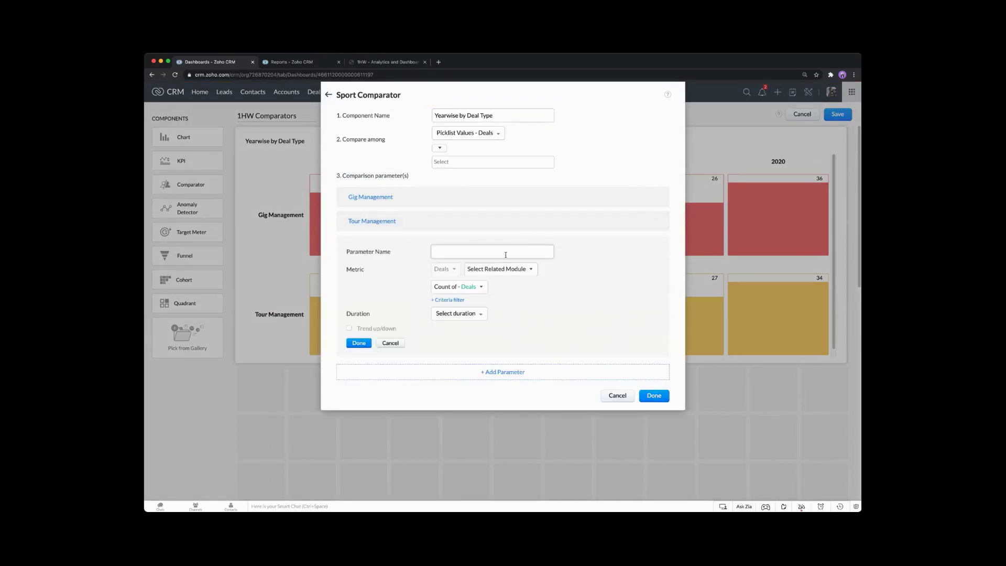
{"action": "left_click", "coordinate": [618, 396]}
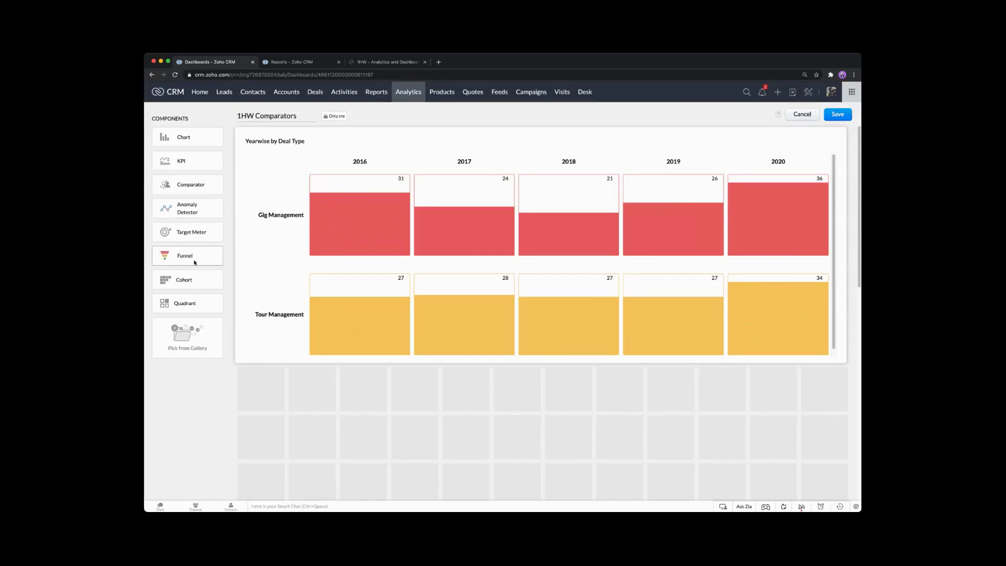
- Add another comparator component to the dashboard, looking through the comparator styles and choosing Elegant
{"action": "left_click", "coordinate": [192, 185]}
{"action": "scroll", "coordinate": [530, 238], "scroll_direction": "down", "scroll_amount": 2}
{"action": "scroll", "coordinate": [531, 238], "scroll_direction": "down", "scroll_amount": 3}
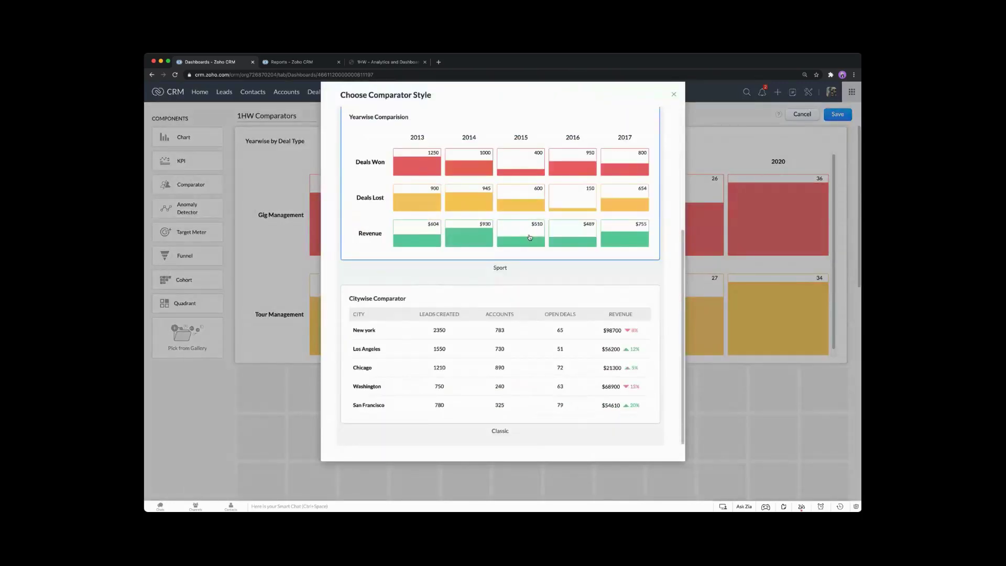
{"action": "scroll", "coordinate": [530, 238], "scroll_direction": "up", "scroll_amount": 4}
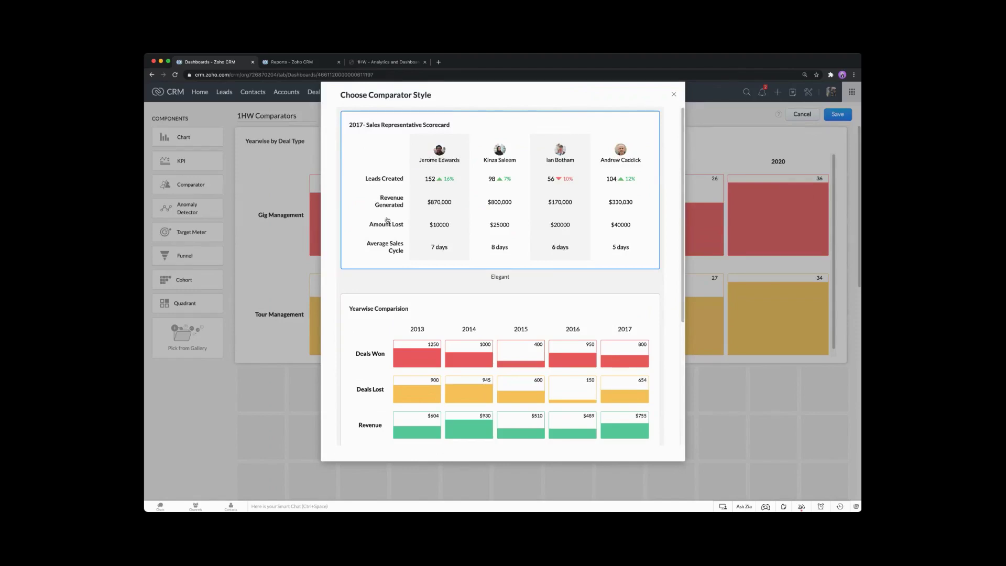
{"action": "left_click", "coordinate": [478, 126]}
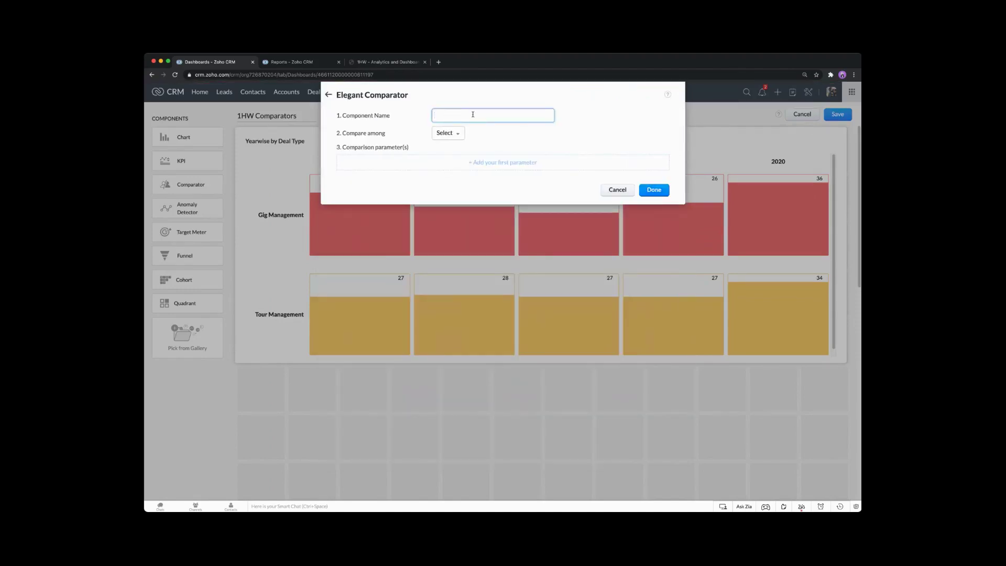
- Name the Elegant comparator Scorecard and compare among Custom Users, selecting both available users
{"action": "type", "text": "Scorecard"}
{"action": "left_click", "coordinate": [450, 134]}
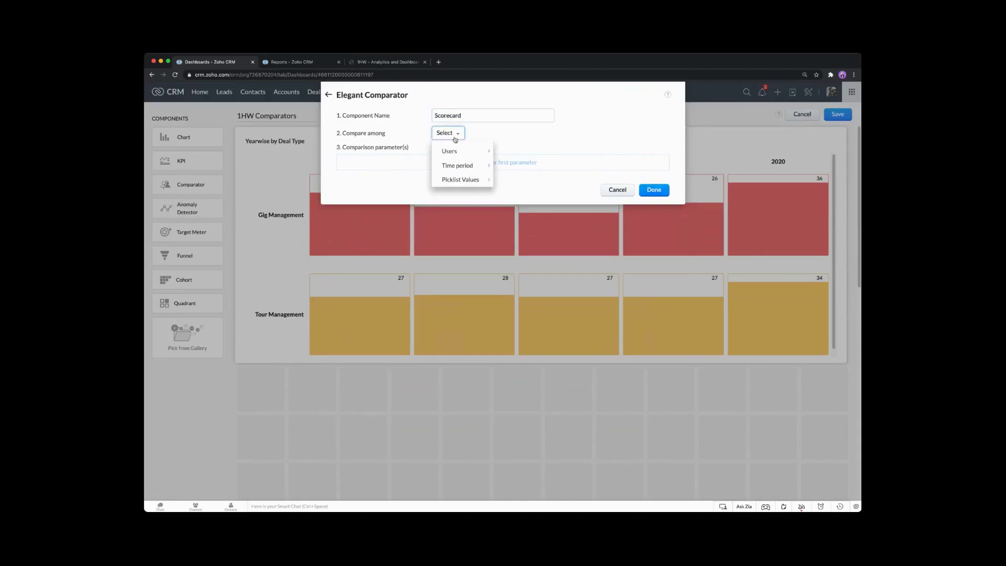
{"action": "mouse_move", "coordinate": [449, 151]}
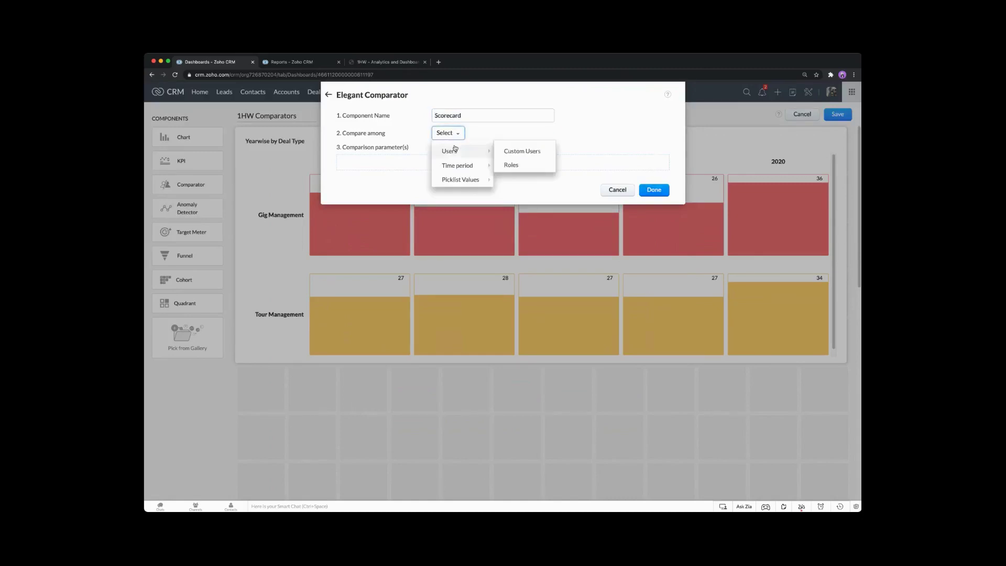
{"action": "left_click", "coordinate": [511, 150]}
{"action": "left_click", "coordinate": [480, 150]}
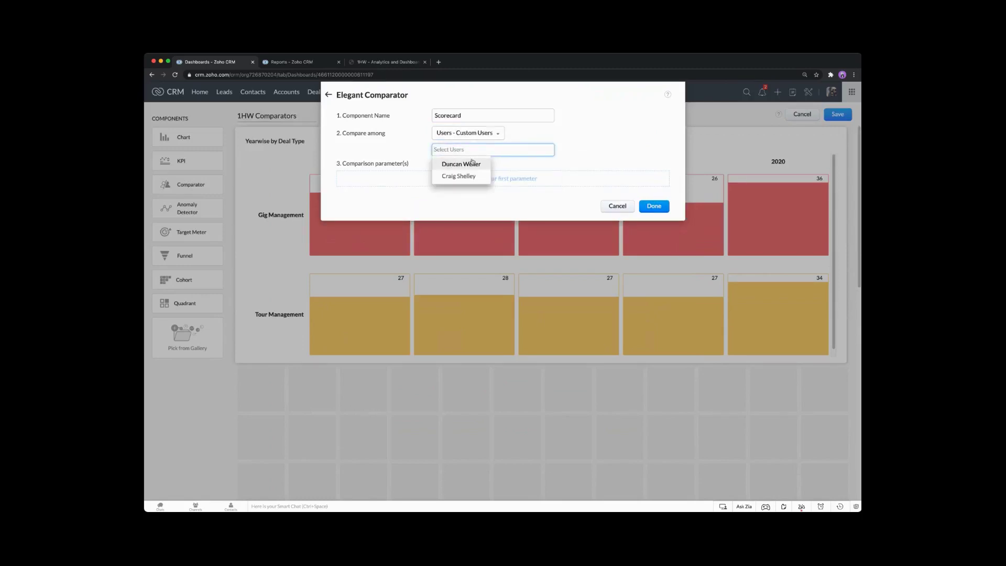
{"action": "left_click", "coordinate": [472, 163]}
{"action": "left_click", "coordinate": [459, 164]}
{"action": "left_click", "coordinate": [392, 153]}
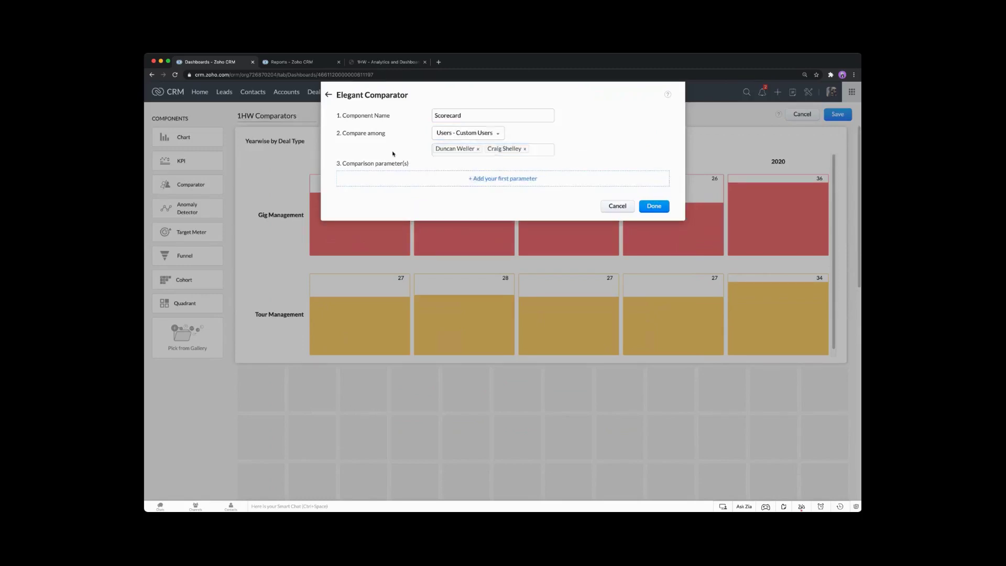
- Add the first comparison parameter, Open Deals, using the Deals module with the Count of Deals metric
{"action": "left_click", "coordinate": [491, 178]}
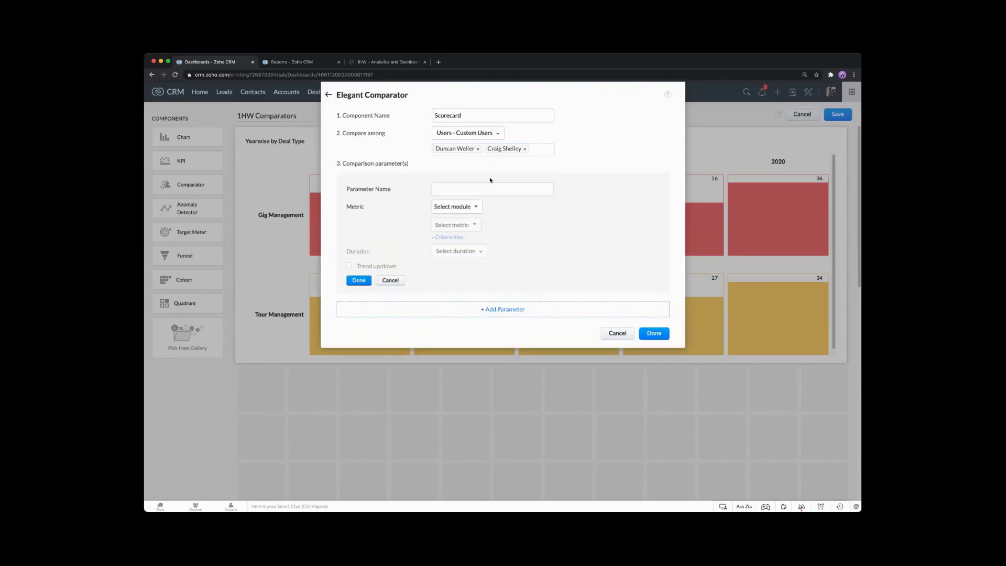
{"action": "left_click", "coordinate": [469, 187]}
{"action": "type", "text": "Open Deals"}
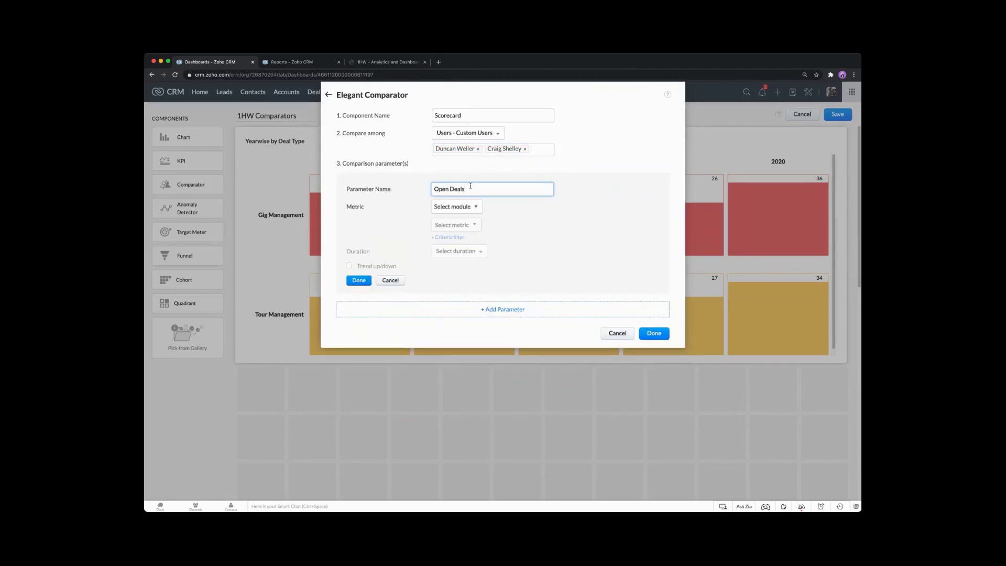
{"action": "left_click", "coordinate": [464, 210]}
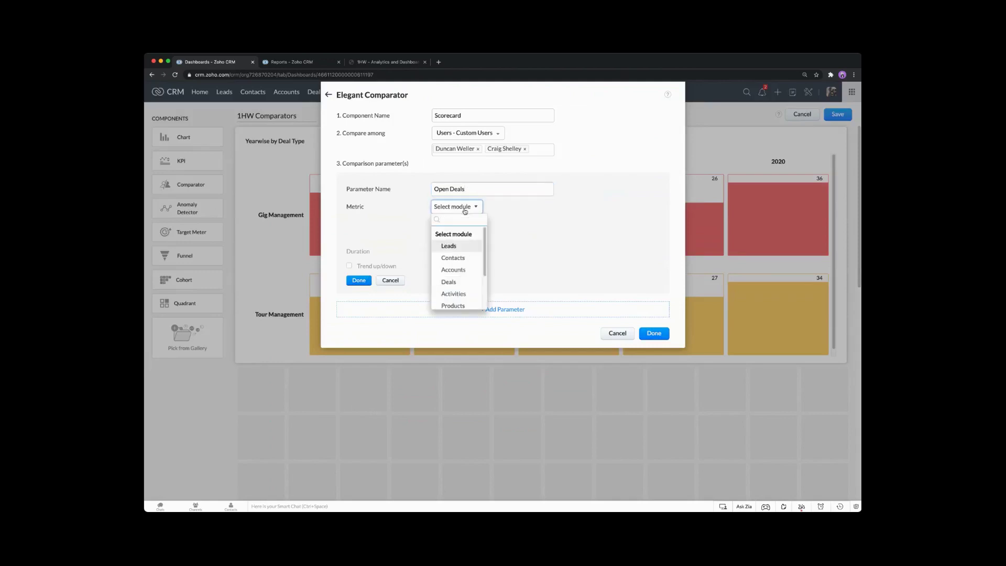
{"action": "left_click", "coordinate": [455, 282]}
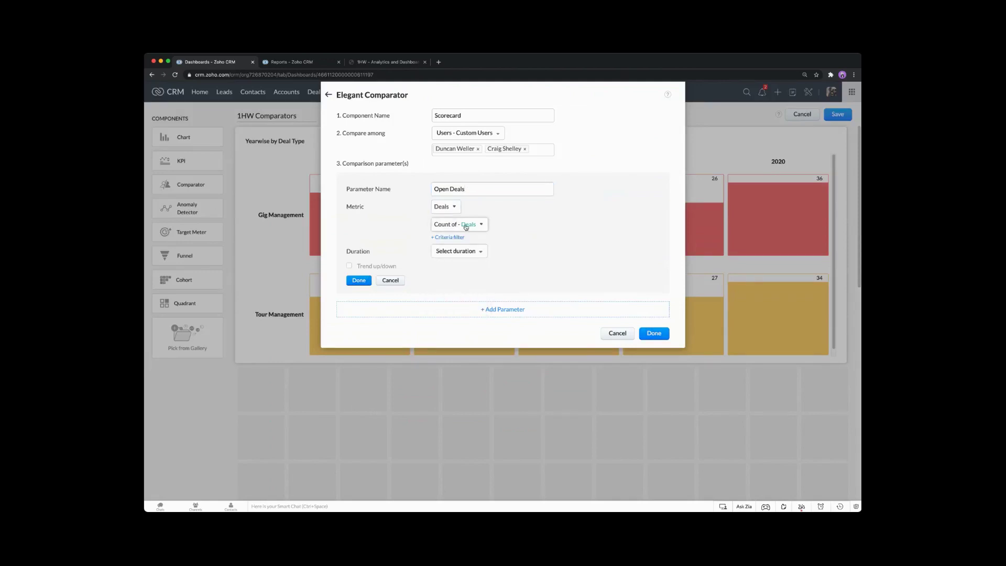
- Set the Open Deals duration to Closing Date in the last 1000 days without a trend, and save the parameter and comparator
{"action": "left_click", "coordinate": [463, 252]}
{"action": "mouse_move", "coordinate": [487, 303]}
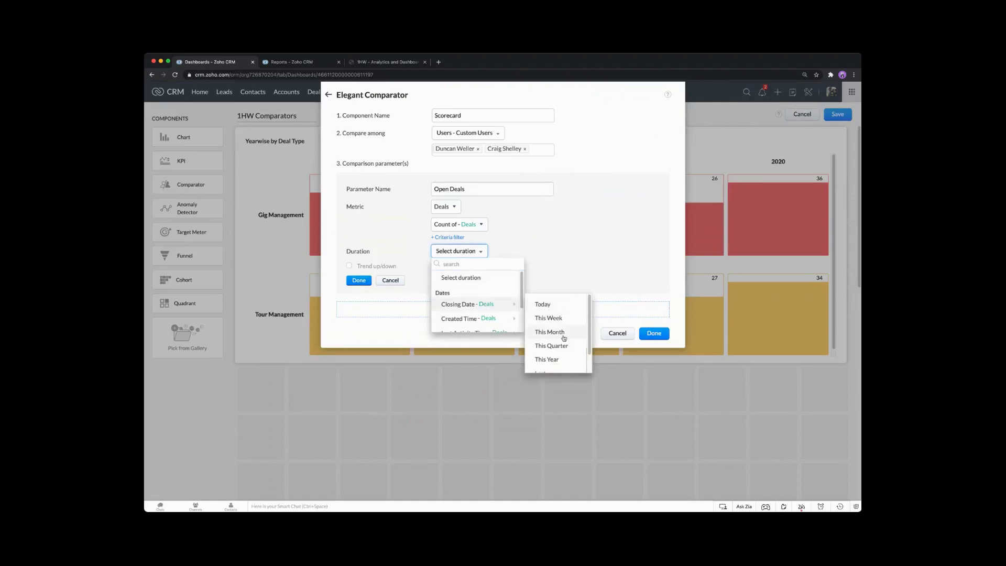
{"action": "scroll", "coordinate": [550, 348], "scroll_direction": "down", "scroll_amount": 2}
{"action": "left_click", "coordinate": [541, 352]}
{"action": "left_click", "coordinate": [457, 266]}
{"action": "type", "text": "1000"}
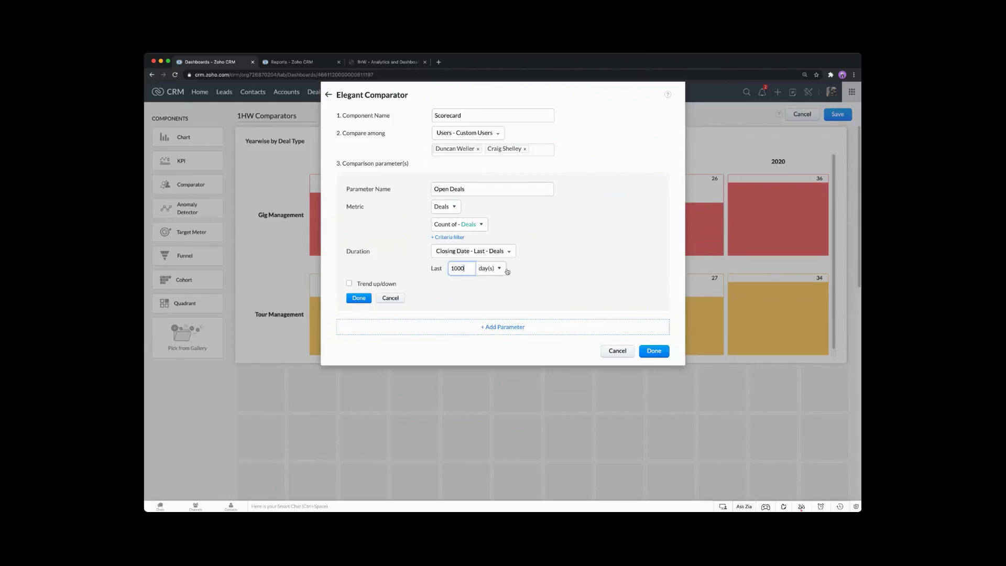
{"action": "left_click", "coordinate": [372, 285]}
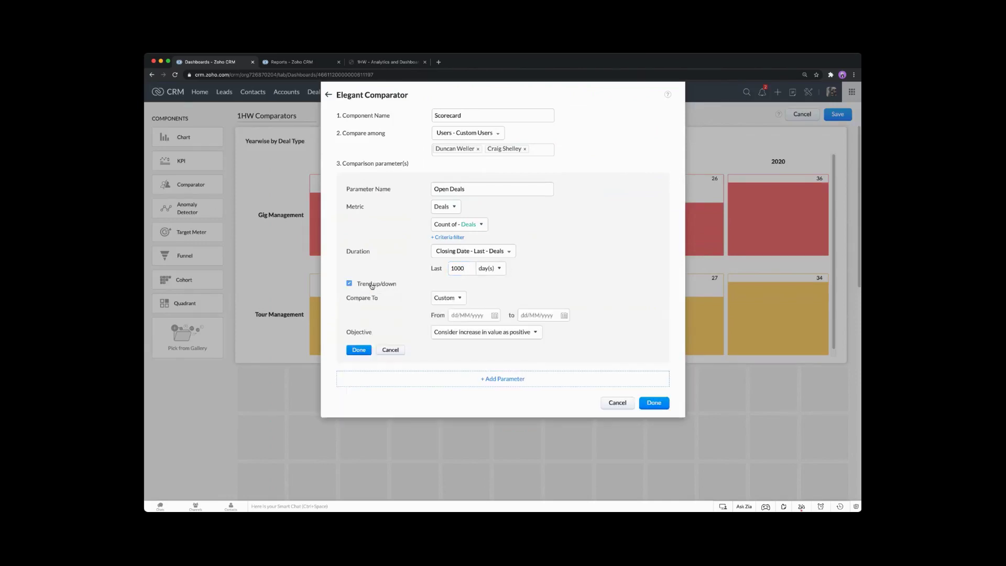
{"action": "left_click", "coordinate": [372, 285]}
{"action": "left_click", "coordinate": [359, 298]}
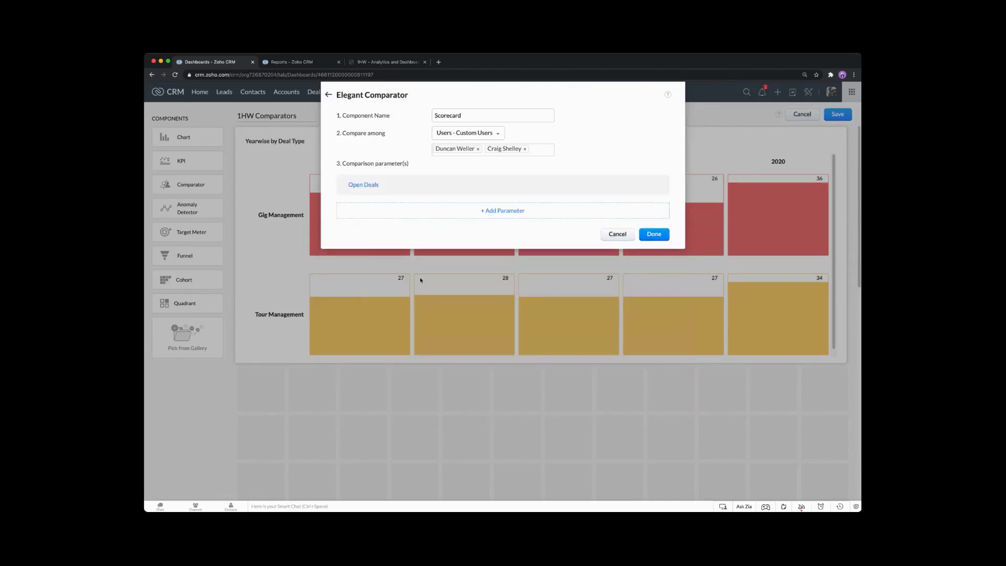
{"action": "left_click", "coordinate": [649, 234]}
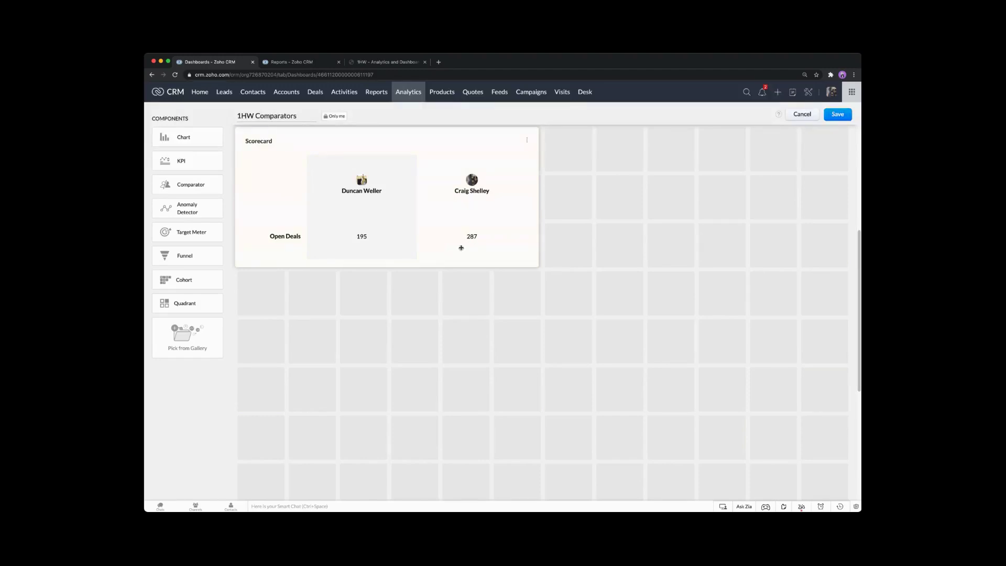
- Reopen the Scorecard comparator for editing and add a parameter named Closed Won Deals based on the Deals module
{"action": "left_click", "coordinate": [526, 140]}
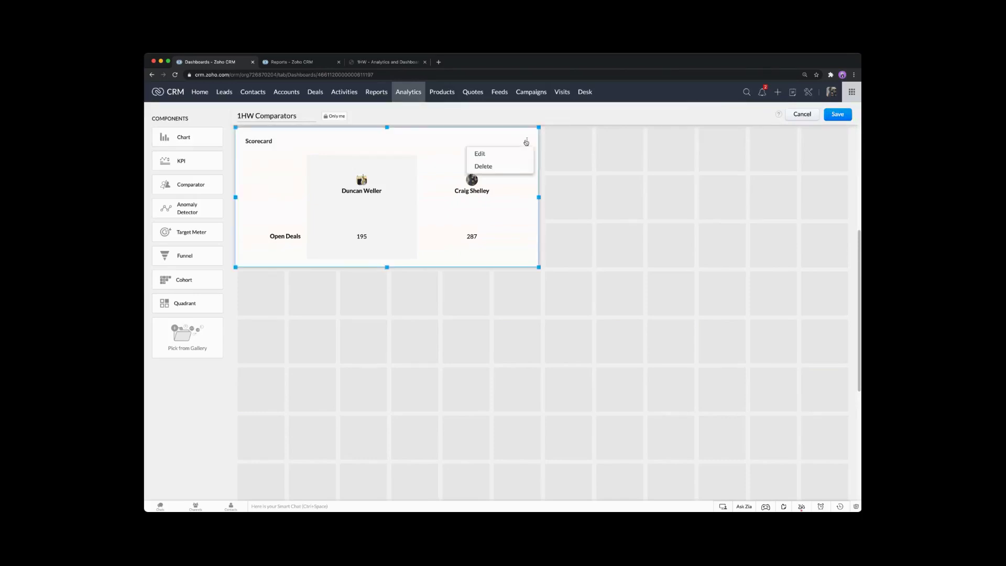
{"action": "left_click", "coordinate": [512, 153]}
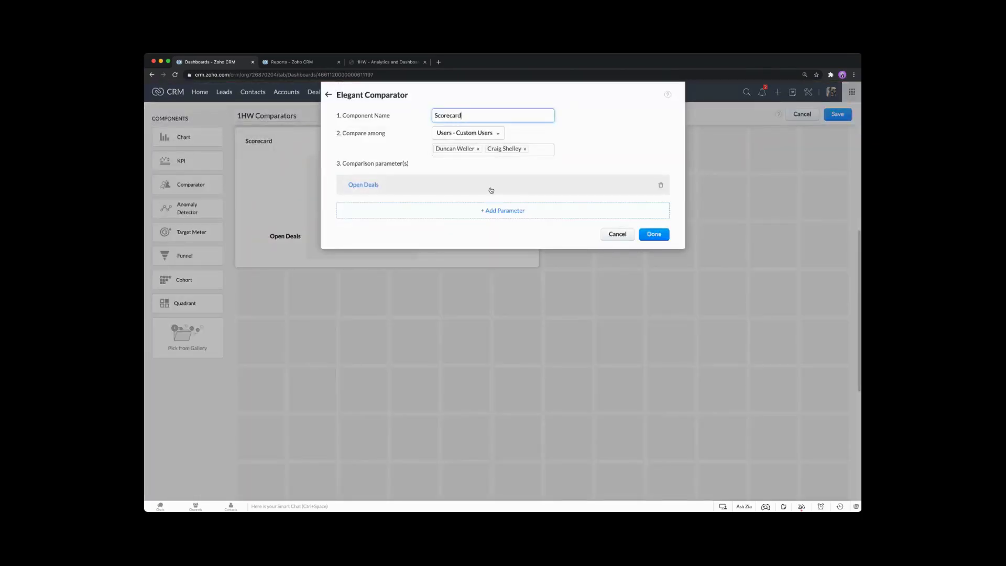
{"action": "left_click", "coordinate": [496, 211]}
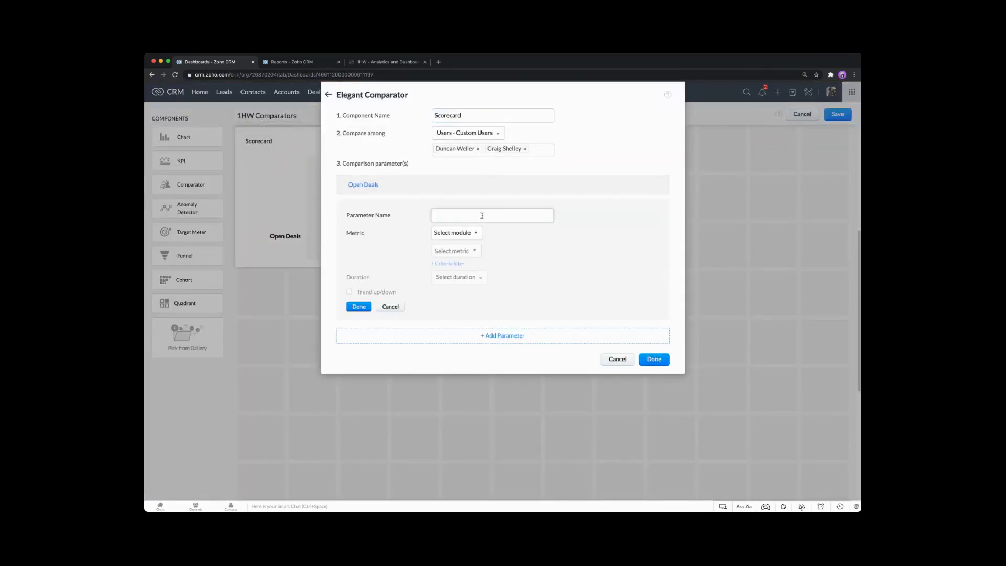
{"action": "left_click", "coordinate": [481, 215]}
{"action": "type", "text": "Closed Won Deals"}
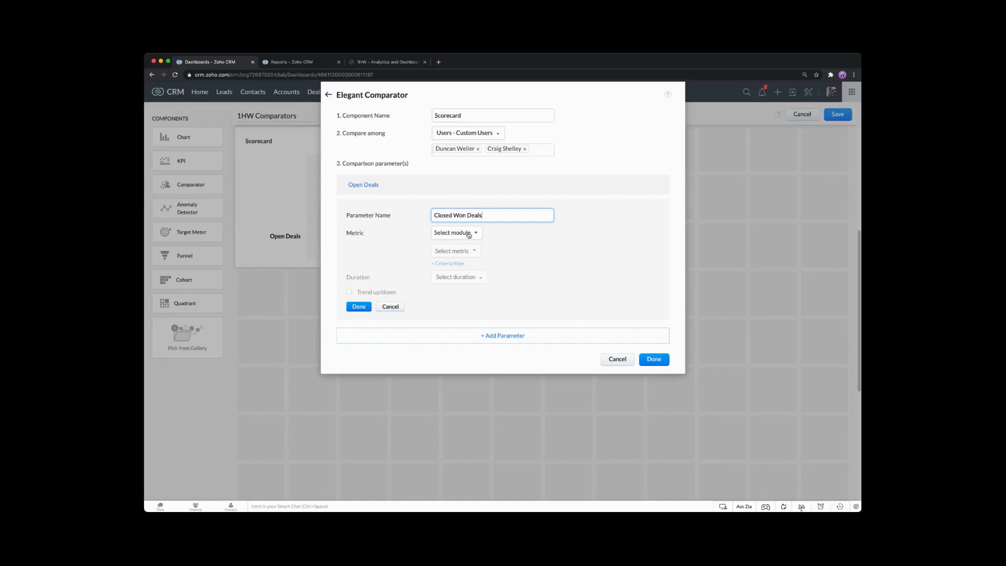
{"action": "left_click", "coordinate": [469, 234]}
{"action": "left_click", "coordinate": [458, 308]}
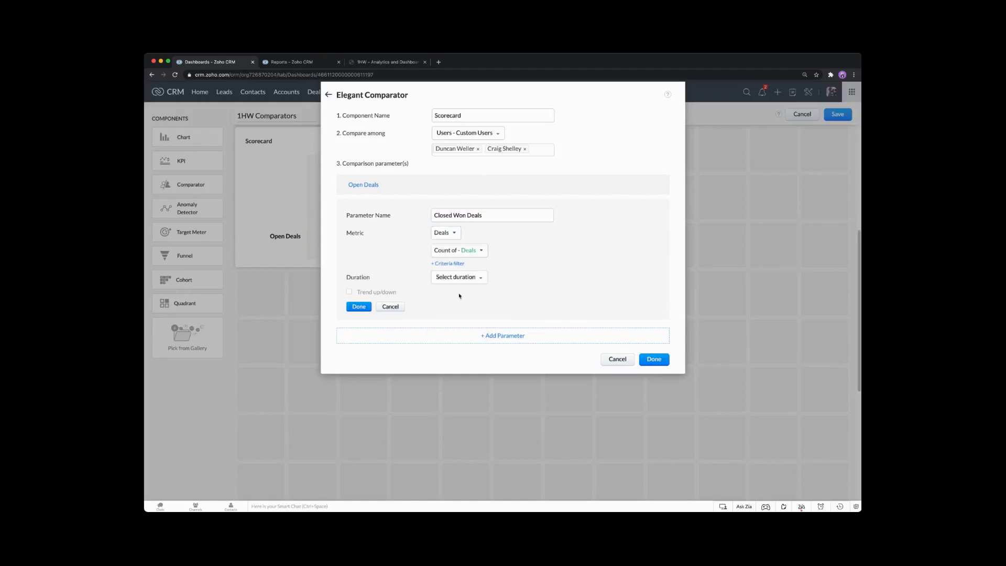
- Set the Closed Won Deals metric to Average of Amount with no duration, and save the parameter and comparator
{"action": "left_click", "coordinate": [450, 251]}
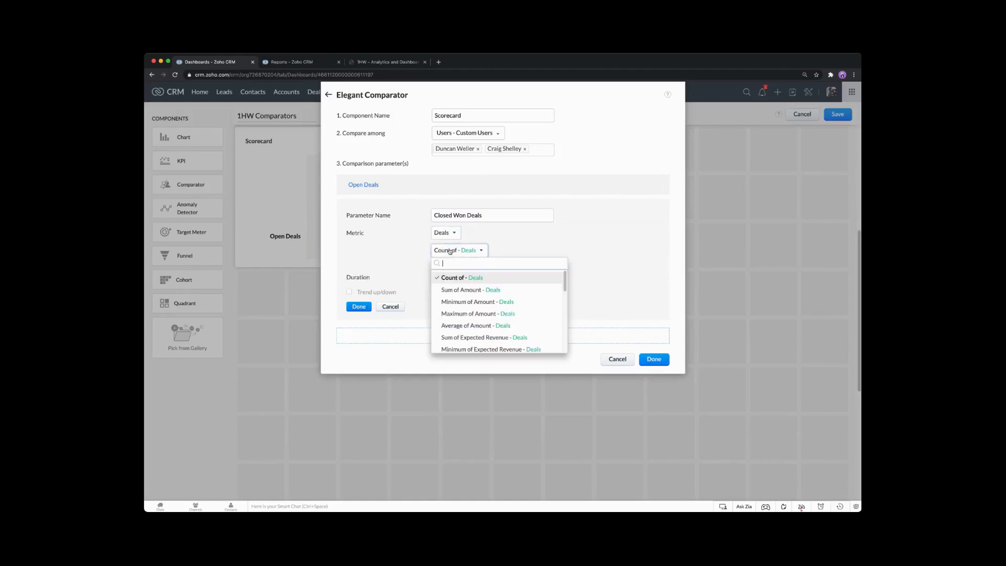
{"action": "left_click", "coordinate": [460, 325]}
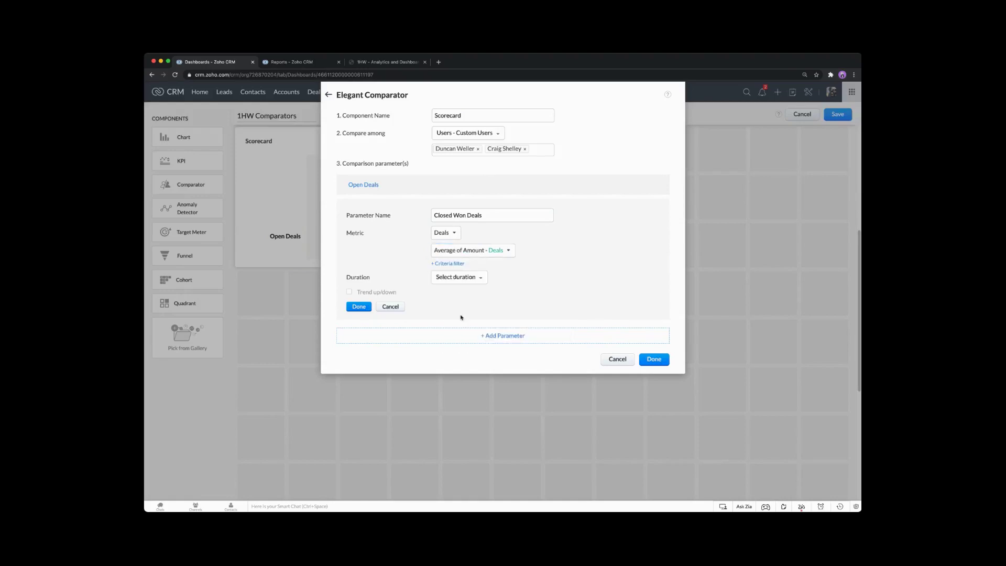
{"action": "left_click", "coordinate": [458, 278]}
{"action": "left_click", "coordinate": [454, 281]}
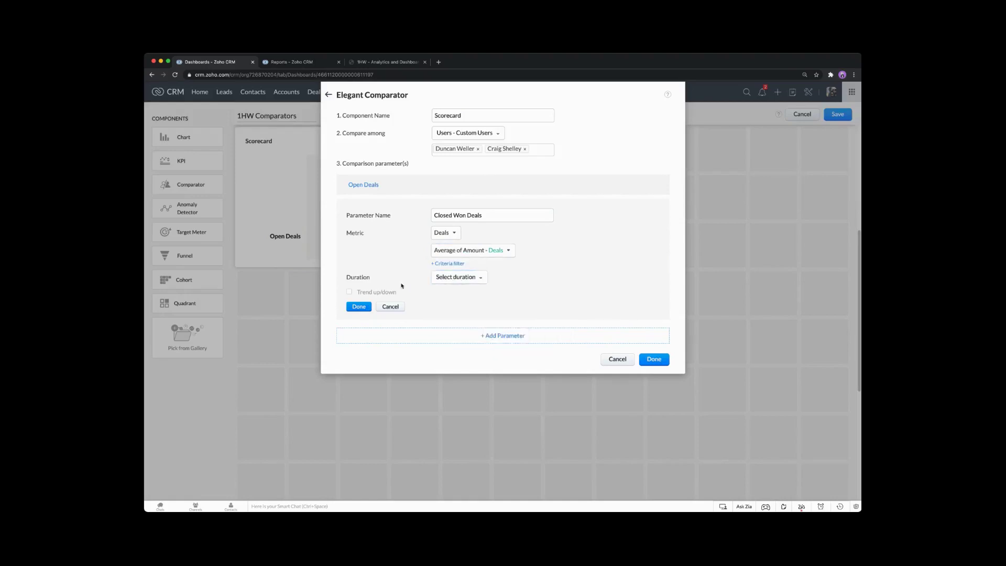
{"action": "left_click", "coordinate": [368, 306]}
{"action": "left_click", "coordinate": [654, 259]}
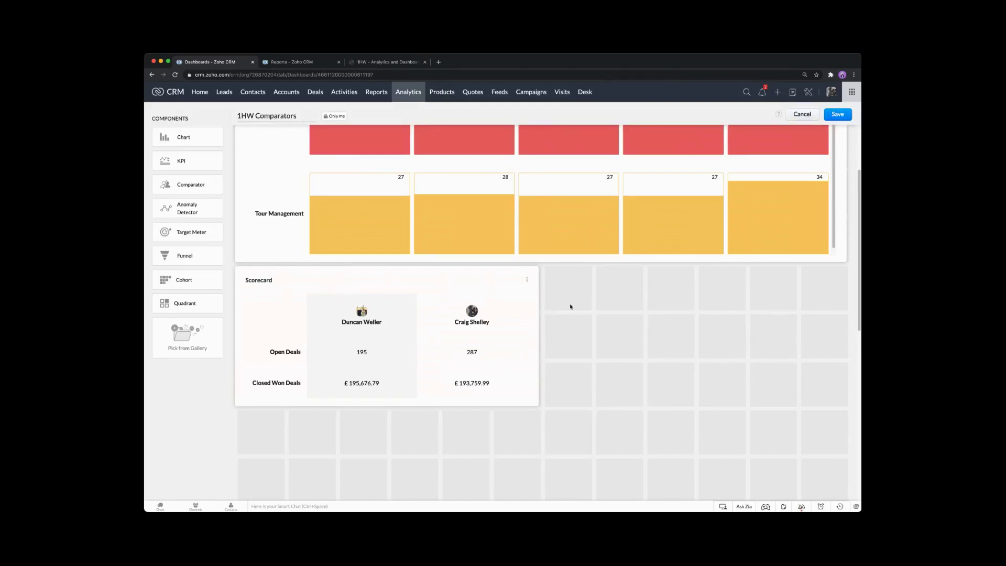
- Widen the Scorecard component to span the full width of the dashboard grid
{"action": "left_click", "coordinate": [533, 346]}
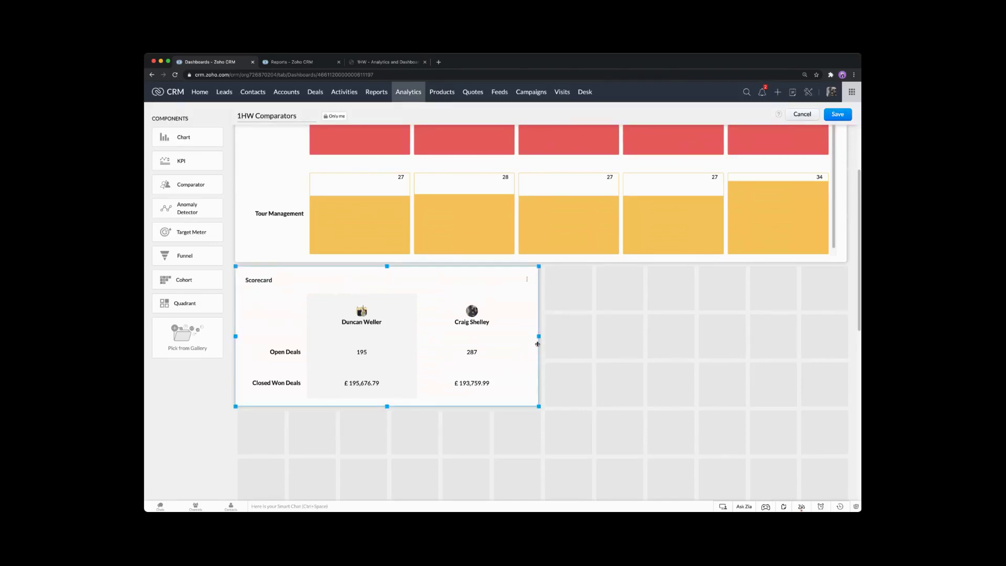
{"action": "left_click_drag", "start_coordinate": [538, 336], "coordinate": [844, 335]}
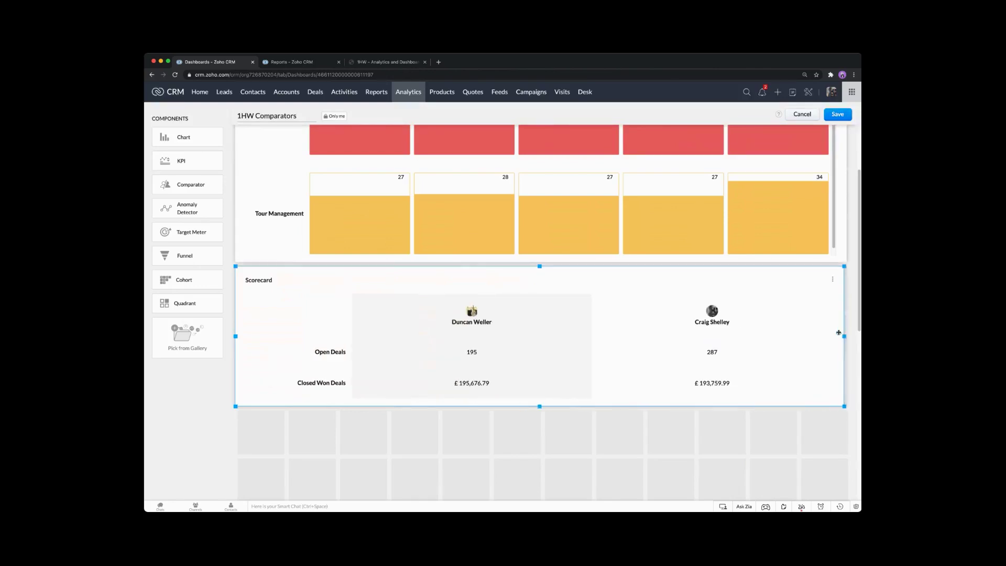
{"action": "left_click", "coordinate": [533, 432]}
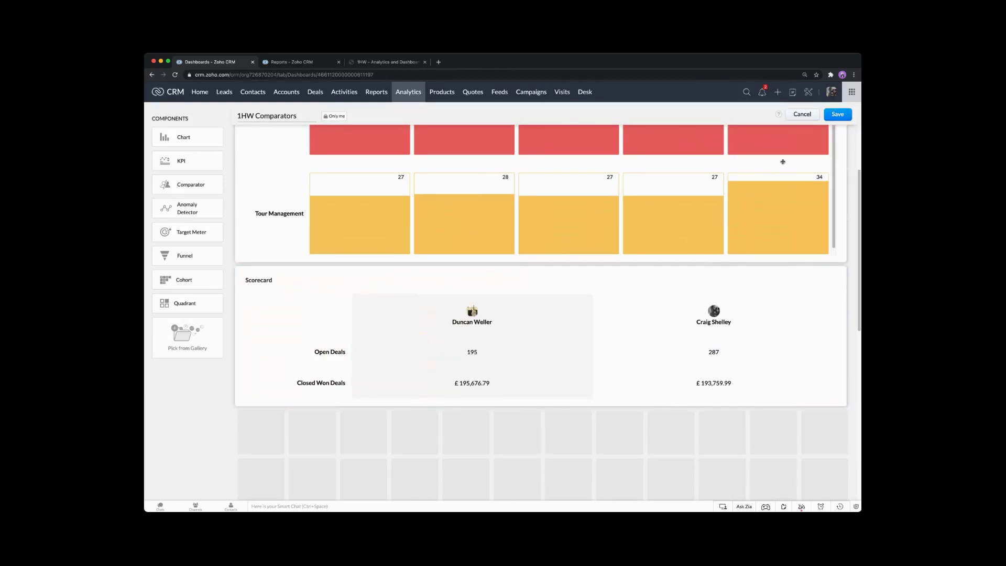
{"action": "left_click", "coordinate": [836, 115]}
- Look through the Elegant, Sport and Classic comparator styles and close the chooser without adding another comparator
{"action": "left_click", "coordinate": [217, 189]}
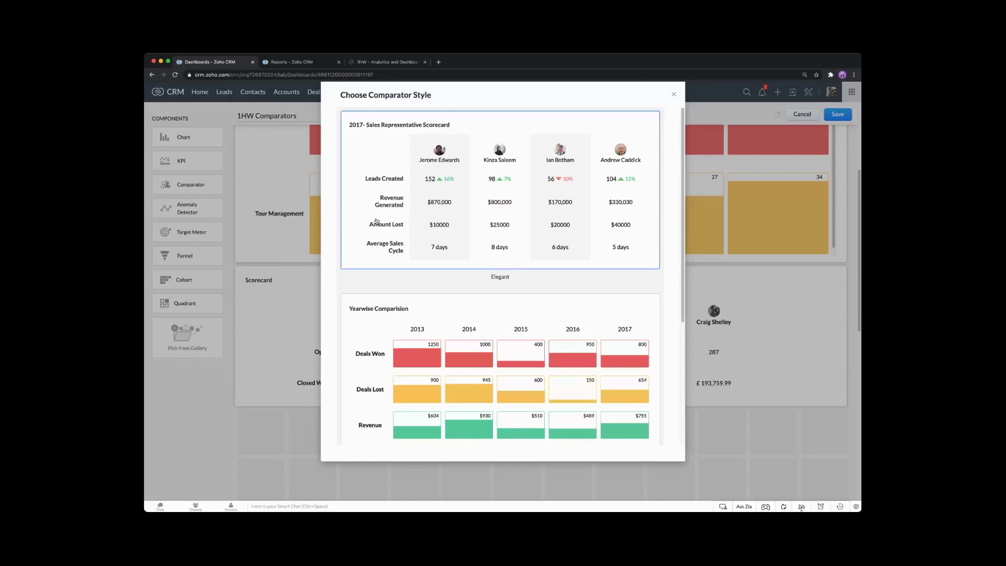
{"action": "scroll", "coordinate": [427, 271], "scroll_direction": "down", "scroll_amount": 2}
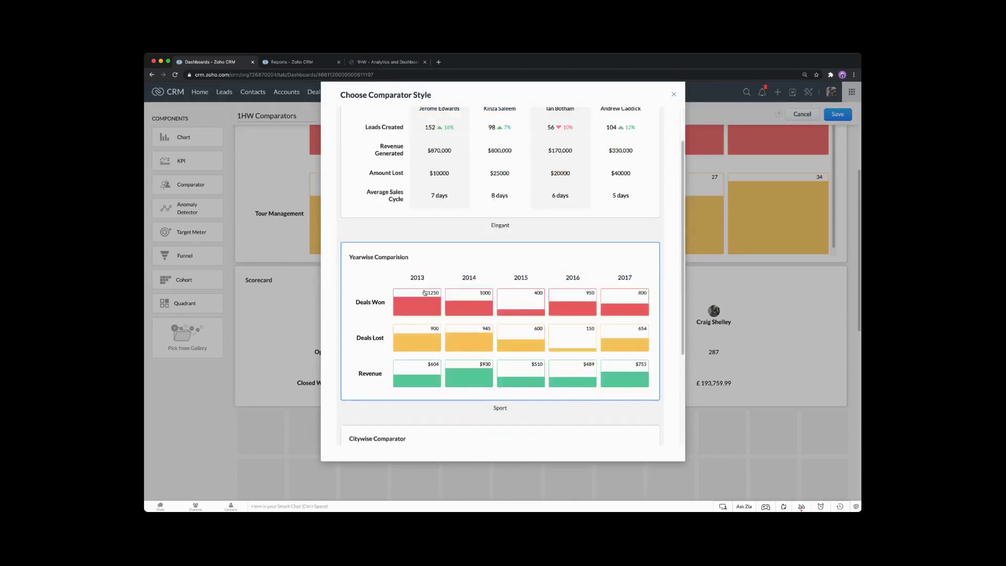
{"action": "scroll", "coordinate": [420, 281], "scroll_direction": "down", "scroll_amount": 5}
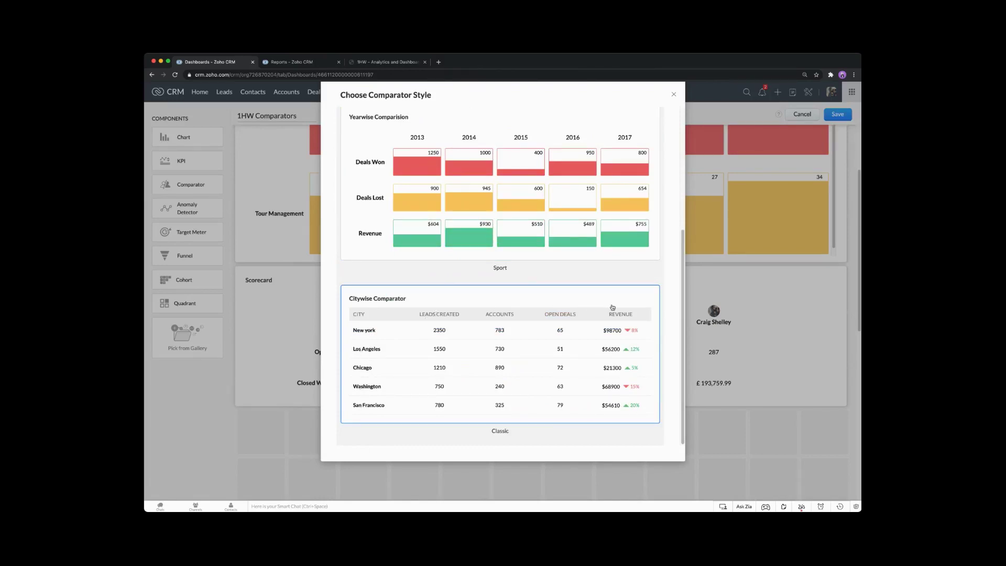
{"action": "scroll", "coordinate": [576, 298], "scroll_direction": "up", "scroll_amount": 5}
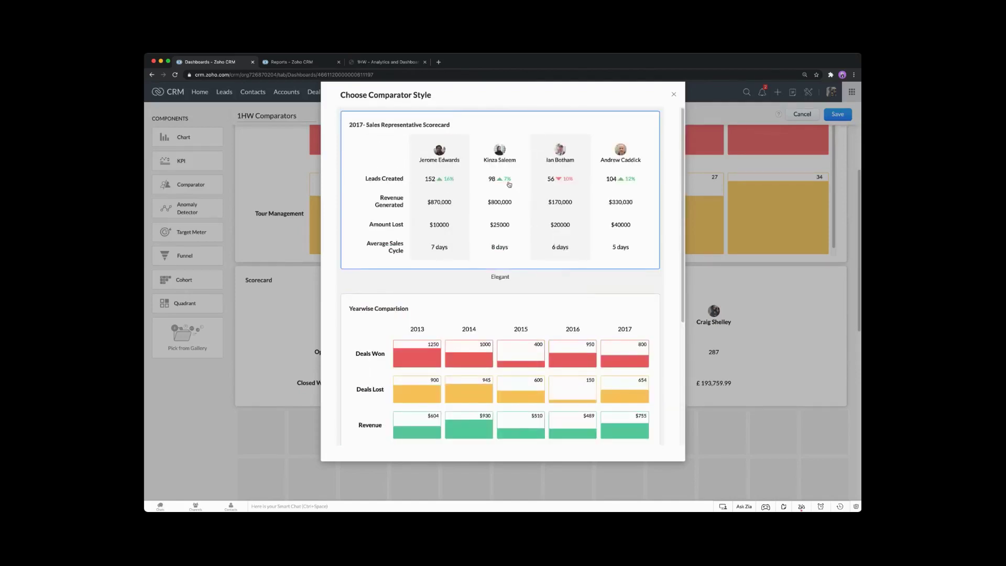
{"action": "left_click", "coordinate": [674, 94]}
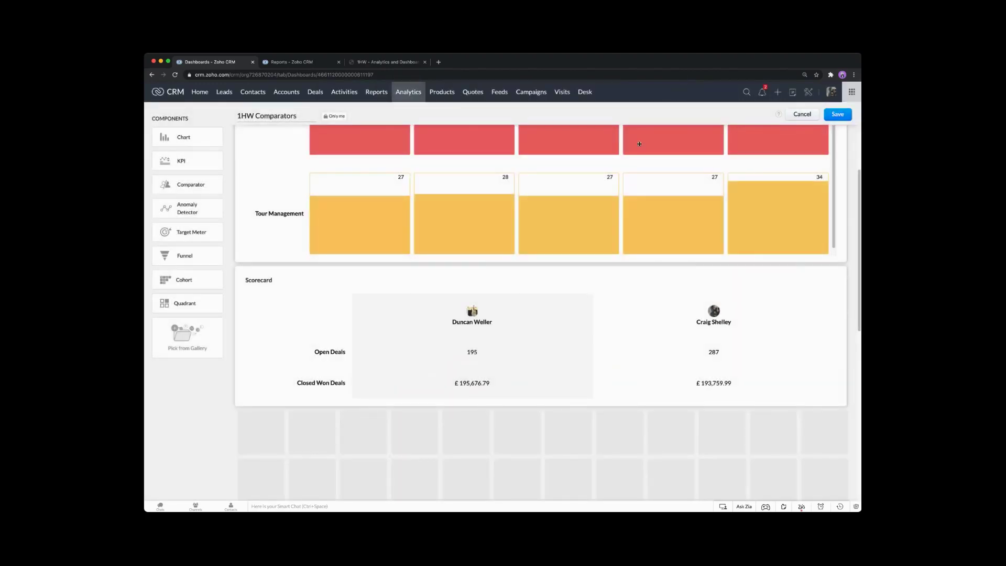
- Add a cohort component in the Basic style and name it Tour Start Date
{"action": "scroll", "coordinate": [510, 305], "scroll_direction": "down", "scroll_amount": 5}
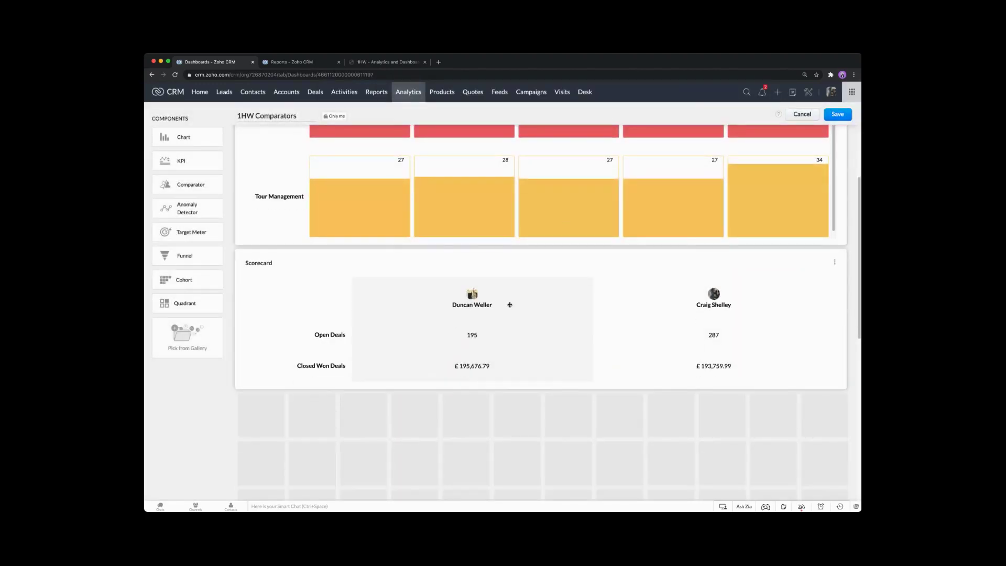
{"action": "scroll", "coordinate": [438, 306], "scroll_direction": "down", "scroll_amount": 1}
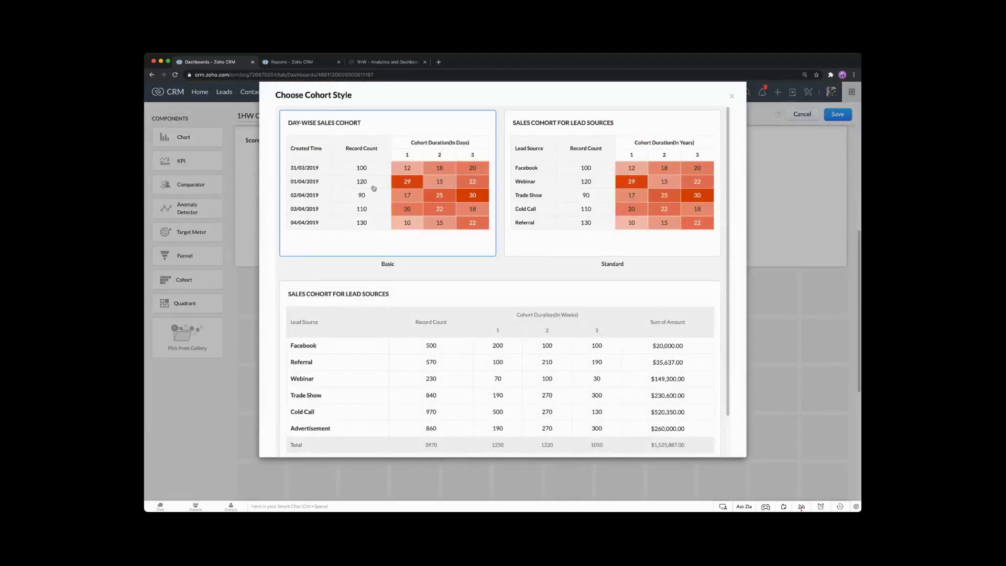
{"action": "left_click", "coordinate": [374, 187]}
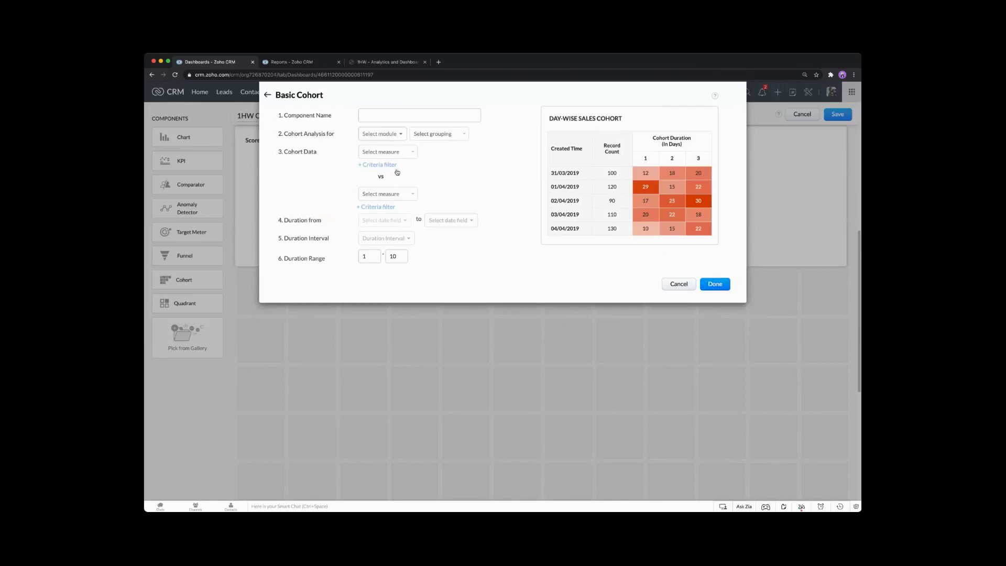
{"action": "left_click", "coordinate": [395, 114]}
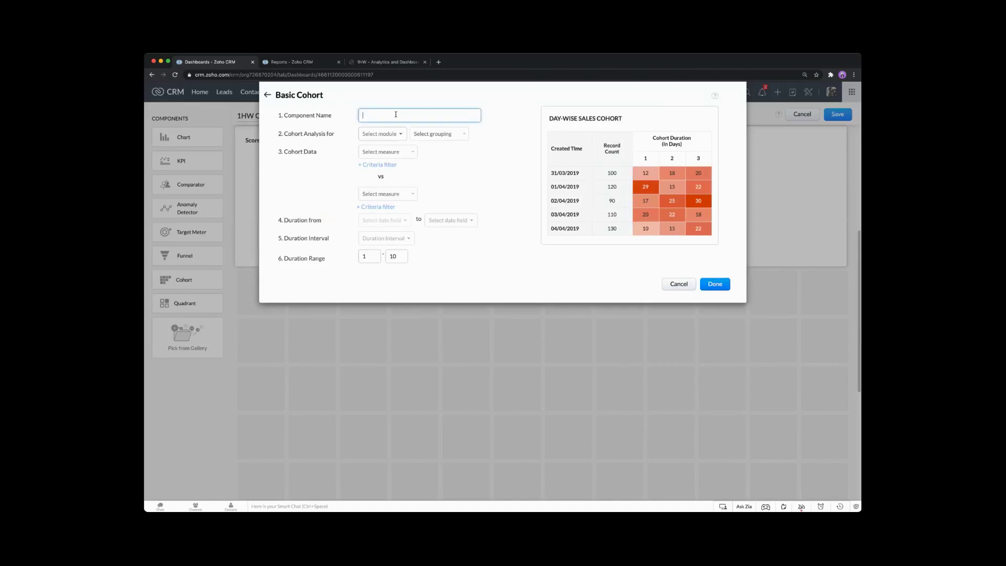
{"action": "type", "text": "Tour Strart Date"}
{"action": "left_click", "coordinate": [470, 185]}
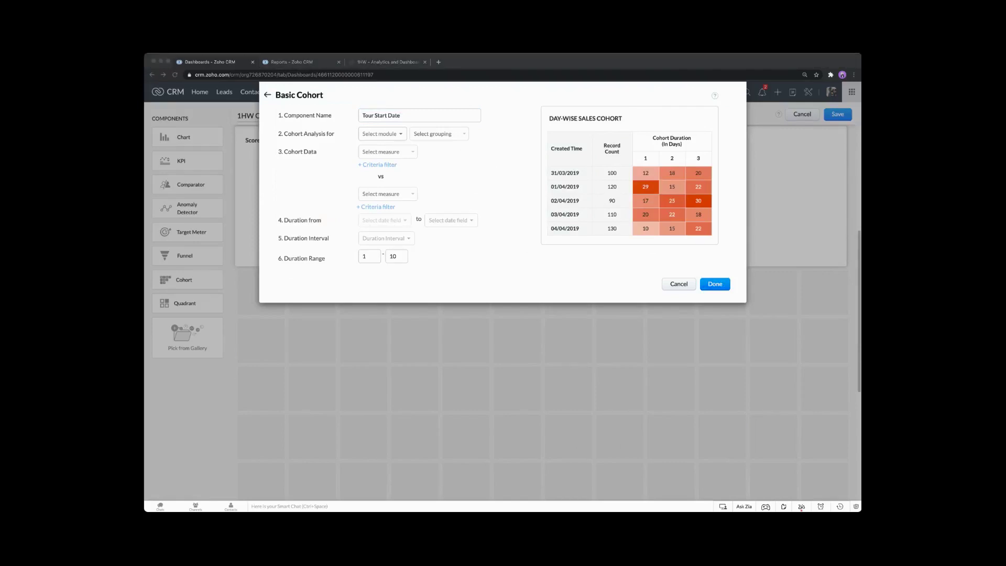
- Set the cohort analysis to the Deals module, grouped by Closing Date - By Year
{"action": "left_click", "coordinate": [385, 134]}
{"action": "left_click", "coordinate": [379, 200]}
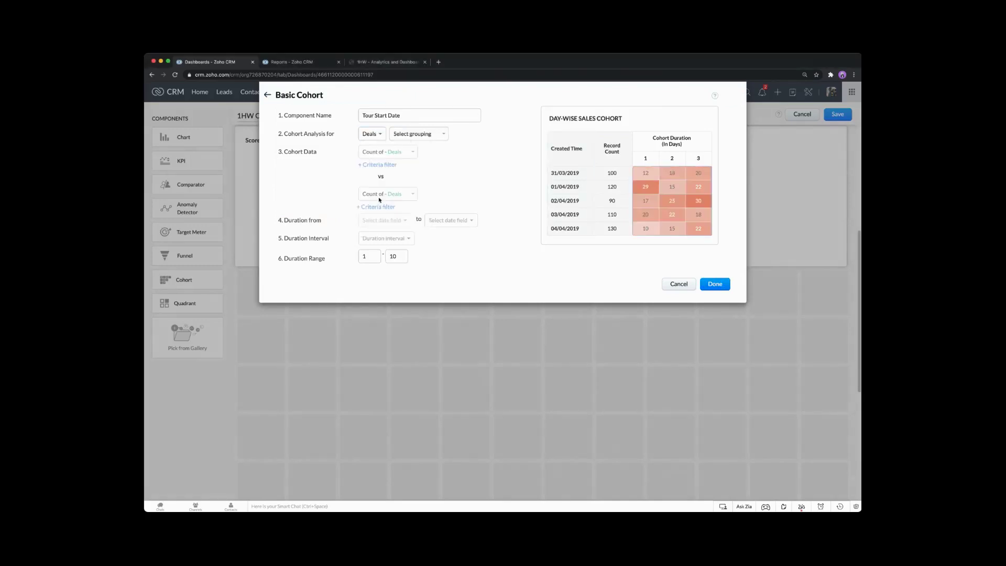
{"action": "left_click", "coordinate": [437, 135]}
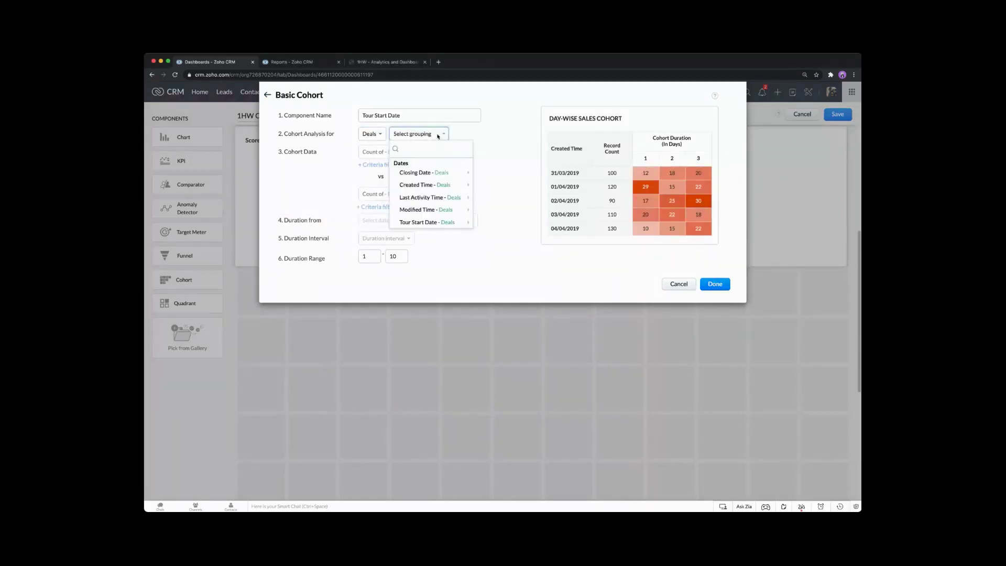
{"action": "type", "text": "clos"}
{"action": "mouse_move", "coordinate": [448, 174]}
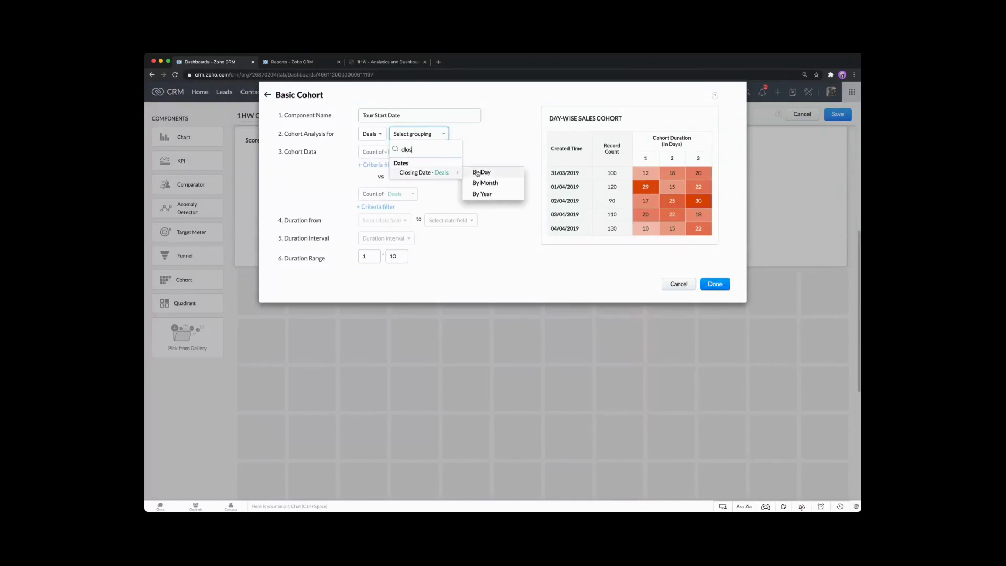
{"action": "left_click", "coordinate": [480, 195]}
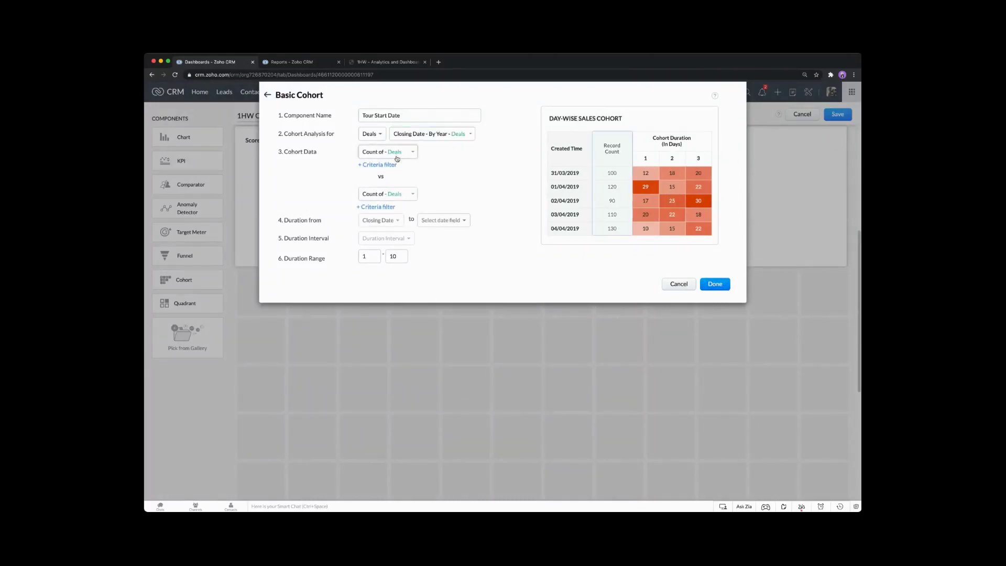
- Add a criteria filter to the Count of Deals cohort data requiring that Tour Start Date is not empty
{"action": "left_click", "coordinate": [379, 165]}
{"action": "left_click", "coordinate": [326, 199]}
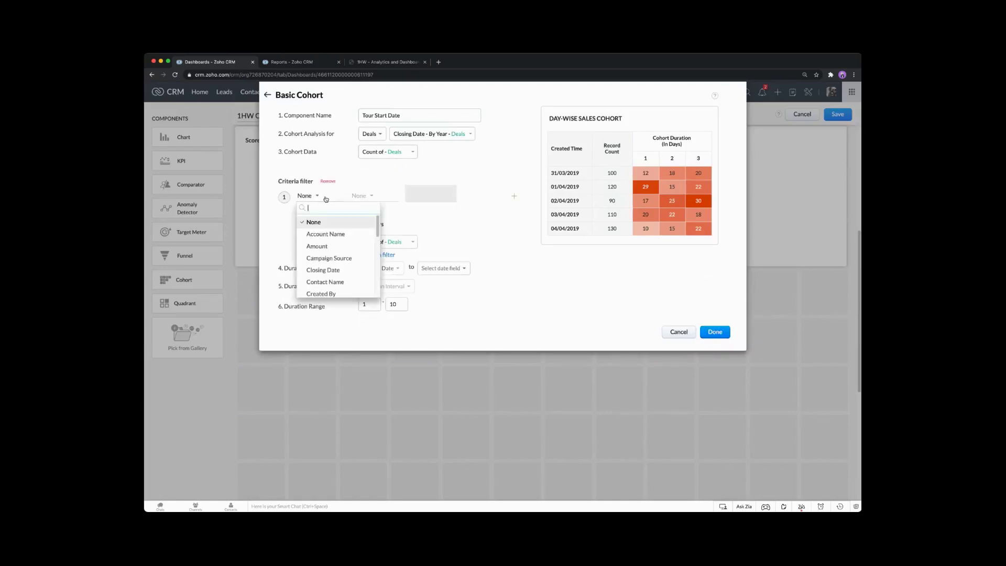
{"action": "type", "text": "tour"}
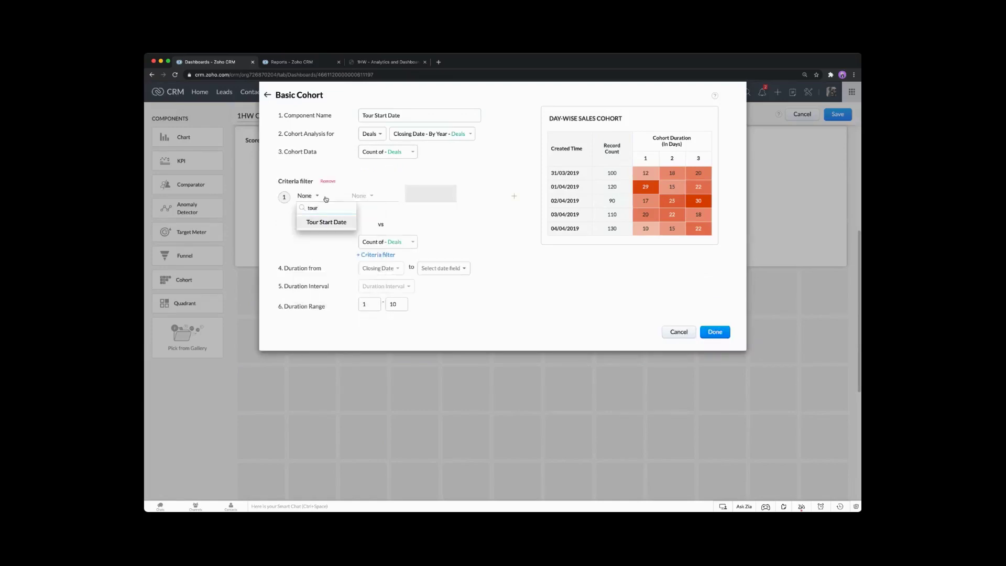
{"action": "left_click", "coordinate": [327, 222]}
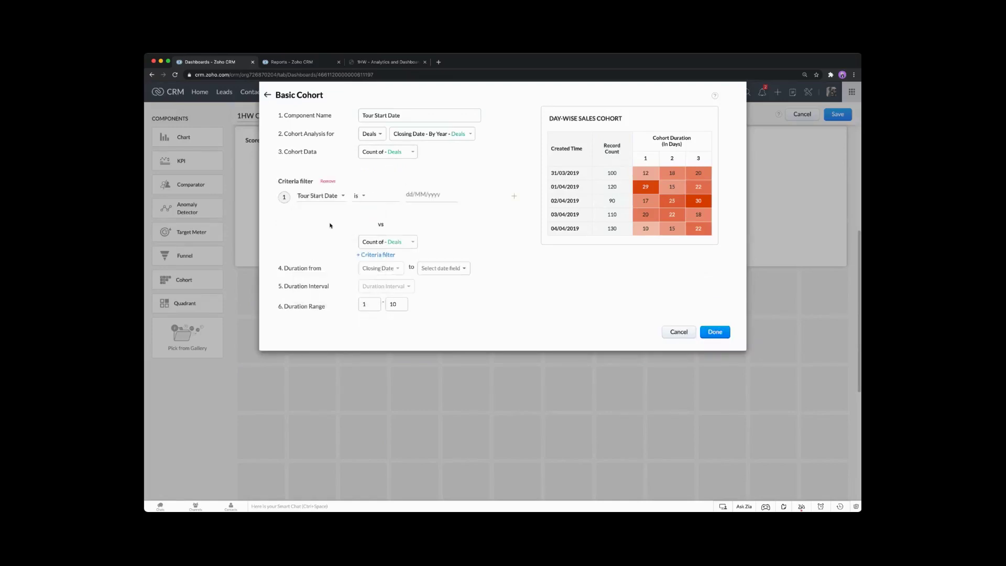
{"action": "left_click", "coordinate": [363, 198]}
{"action": "scroll", "coordinate": [380, 244], "scroll_direction": "down", "scroll_amount": 5}
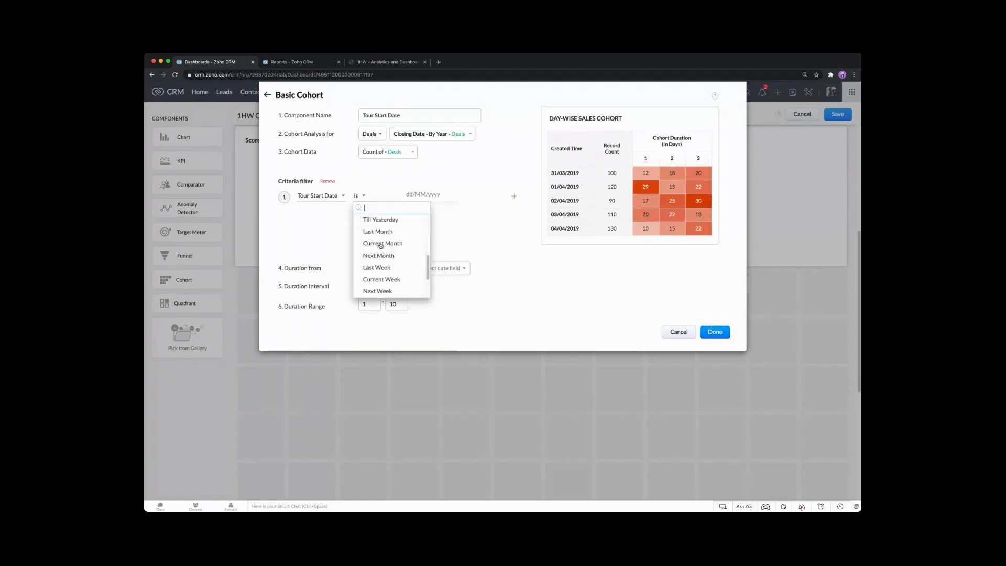
{"action": "scroll", "coordinate": [380, 245], "scroll_direction": "down", "scroll_amount": 2}
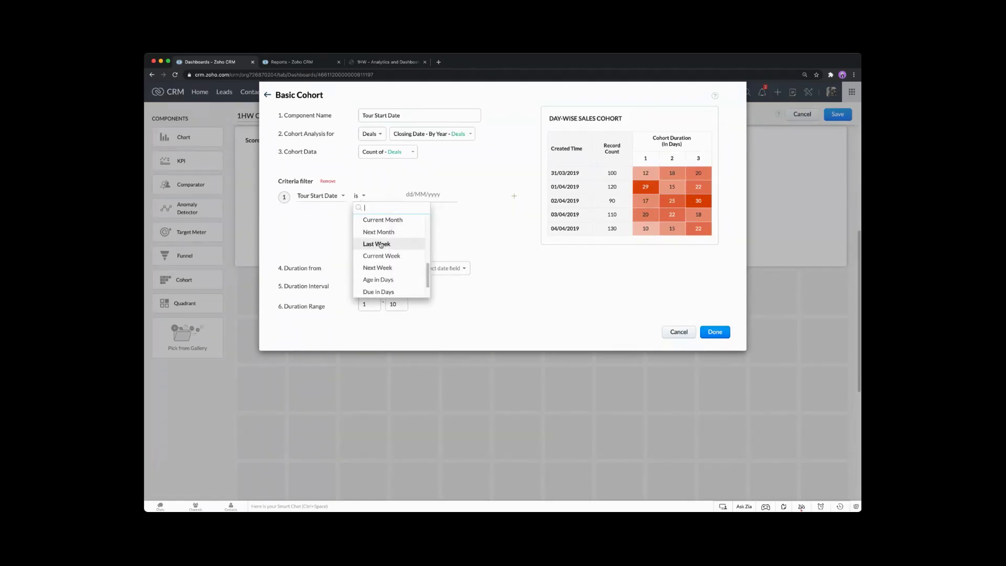
{"action": "scroll", "coordinate": [381, 244], "scroll_direction": "down", "scroll_amount": 4}
{"action": "left_click", "coordinate": [386, 290]}
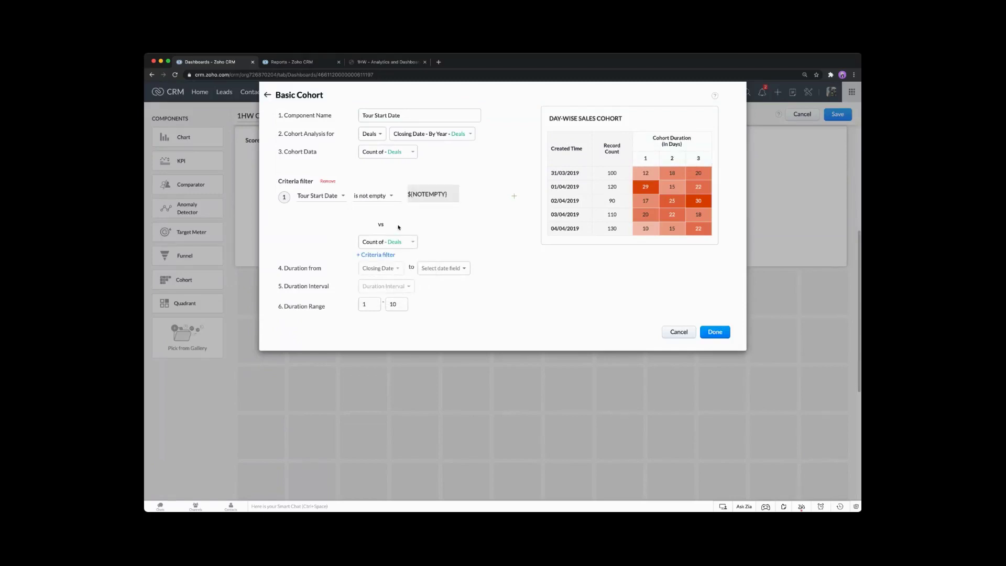
- Set the measure compared against the deal count to Sum of Amount
{"action": "left_click", "coordinate": [407, 243]}
{"action": "type", "text": "sum"}
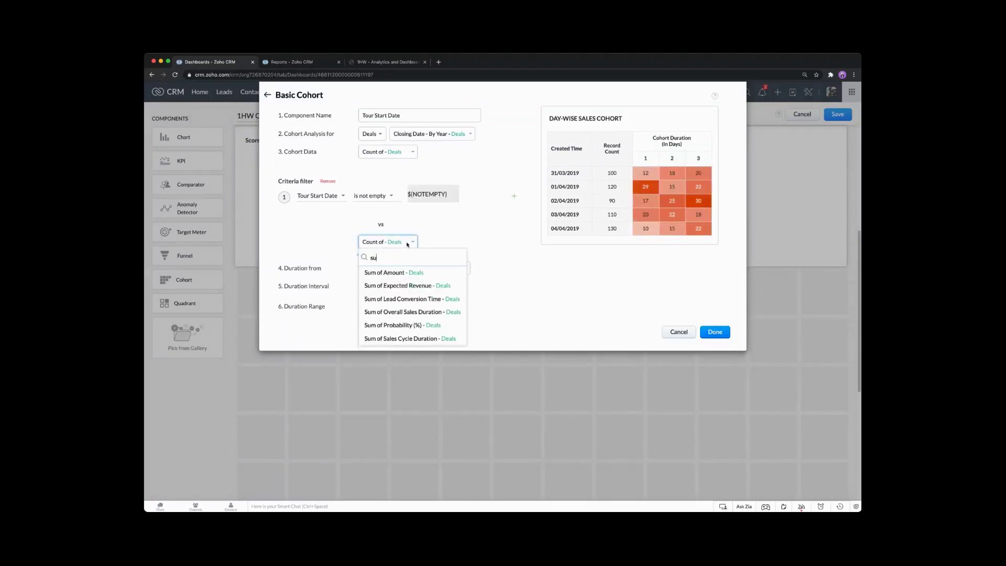
{"action": "left_click", "coordinate": [401, 272]}
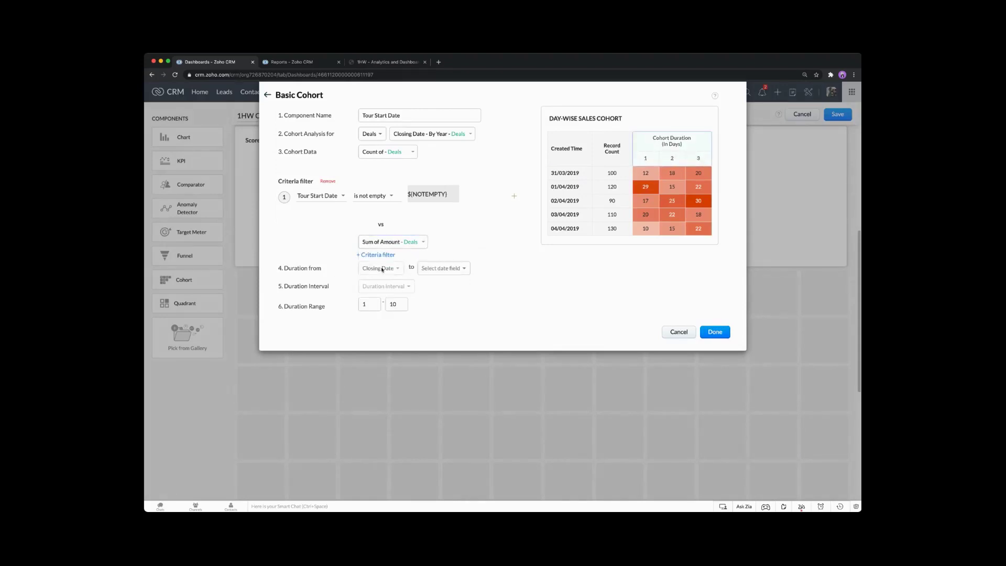
- Measure the duration from Closing Date to Tour Start Date with a By Week interval, and finish the cohort component
{"action": "left_click", "coordinate": [449, 269]}
{"action": "type", "text": "tour"}
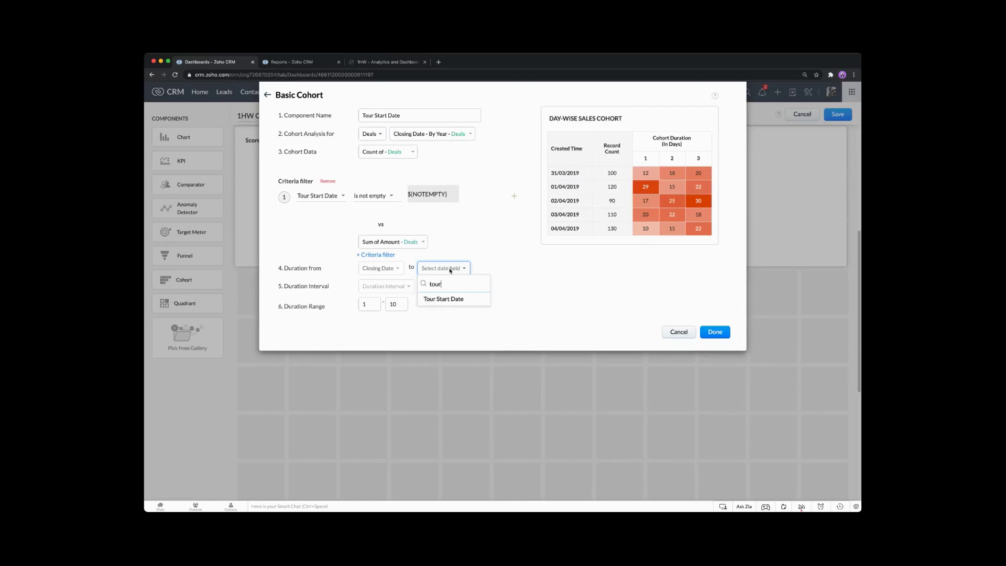
{"action": "left_click", "coordinate": [457, 299]}
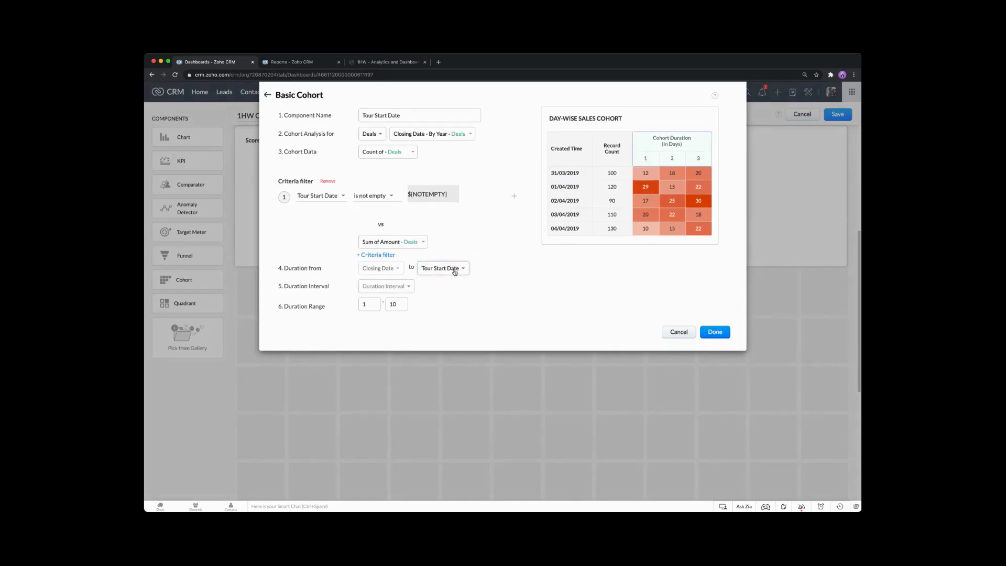
{"action": "left_click", "coordinate": [404, 286]}
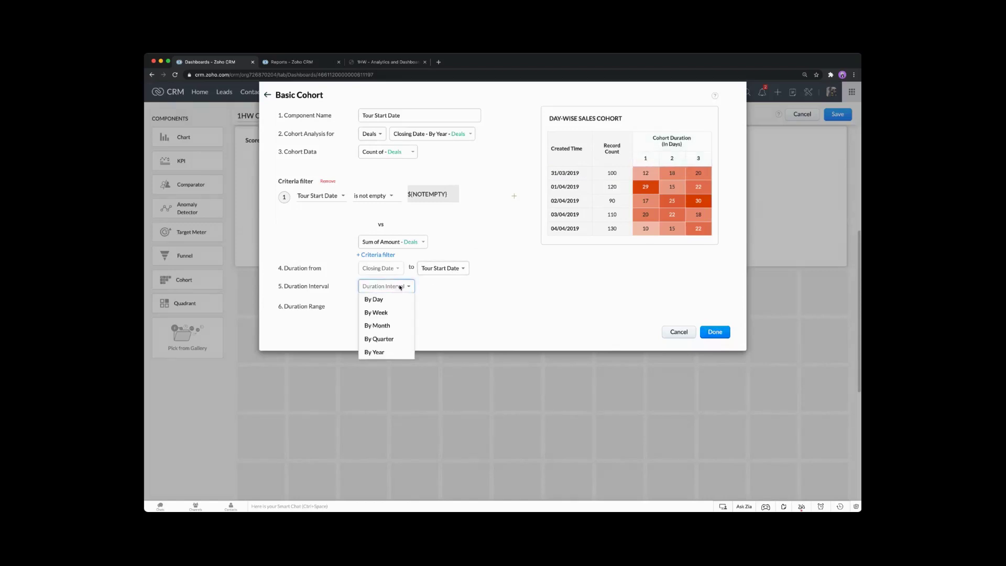
{"action": "left_click", "coordinate": [390, 311]}
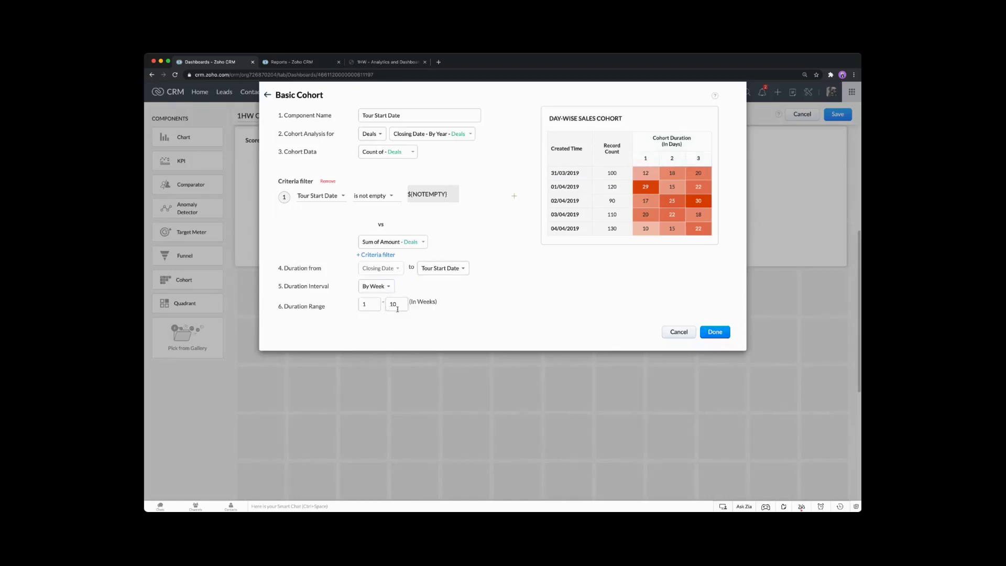
{"action": "left_click", "coordinate": [367, 307]}
{"action": "left_click", "coordinate": [708, 332]}
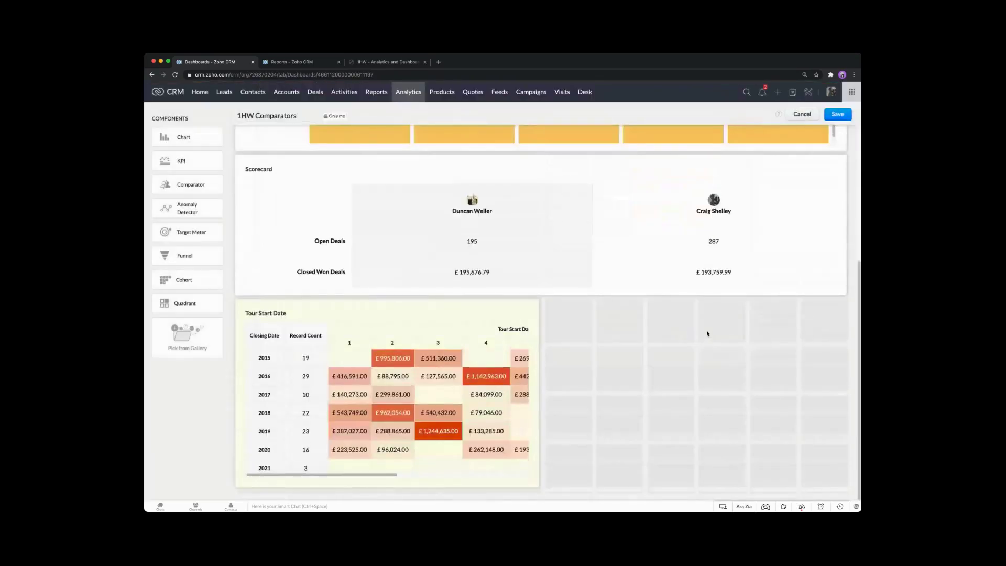
- Widen the Tour Start Date cohort to span the full width of the dashboard grid
{"action": "left_click", "coordinate": [530, 360]}
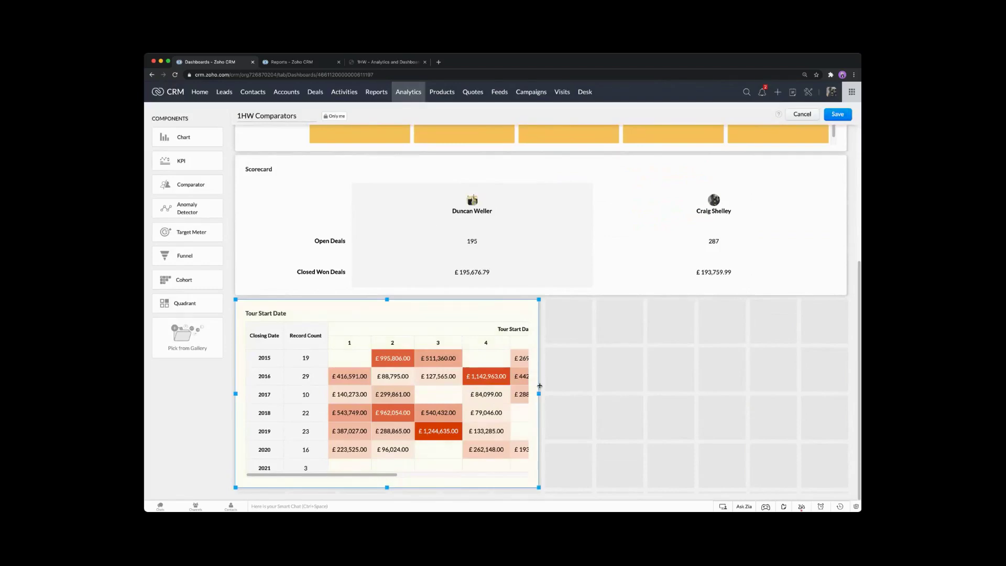
{"action": "left_click_drag", "start_coordinate": [538, 394], "coordinate": [846, 394]}
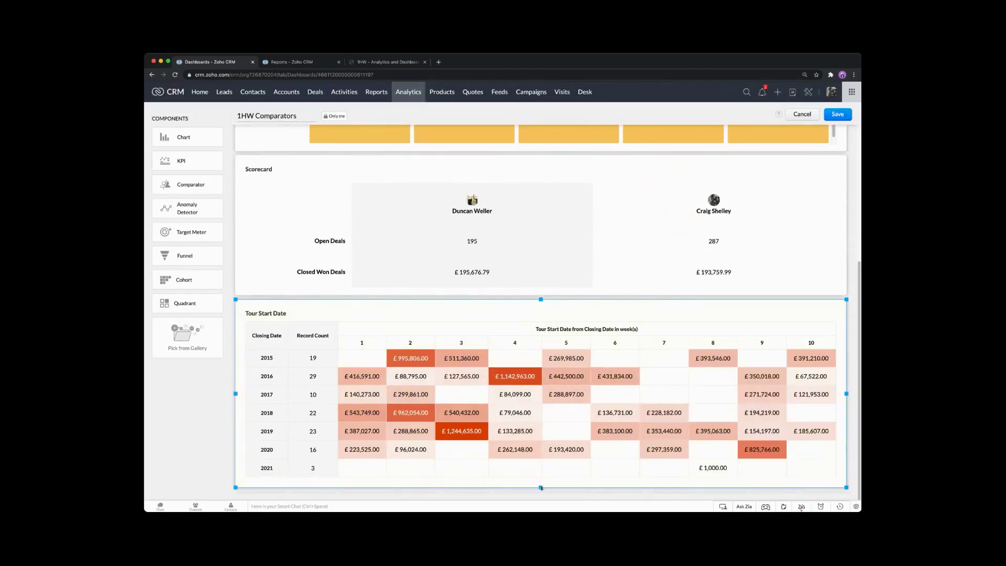
{"action": "left_click_drag", "start_coordinate": [541, 487], "coordinate": [541, 493]}
{"action": "left_click", "coordinate": [838, 114]}
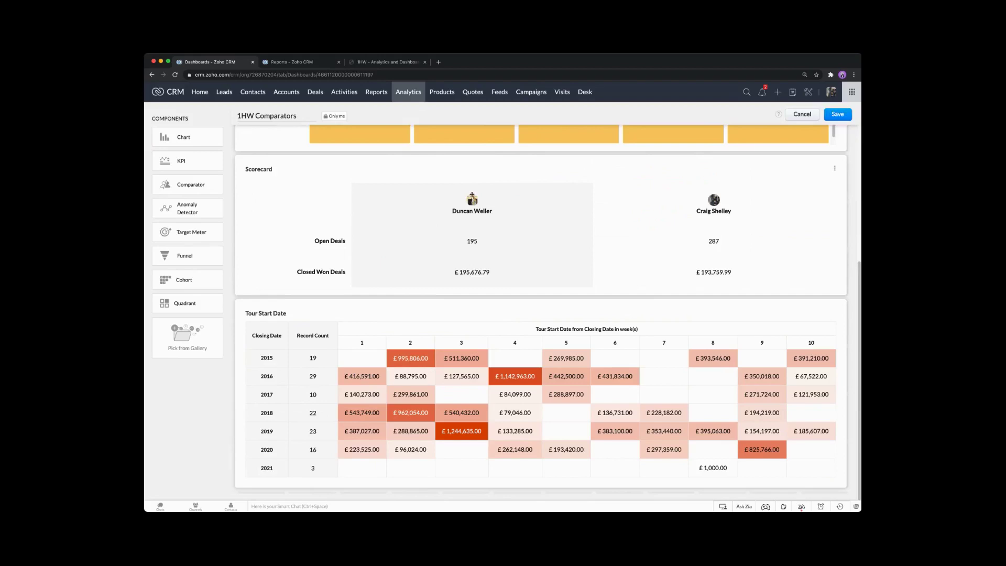
{"action": "left_click", "coordinate": [838, 118]}
- Check the 1HW Plan slide in the PDF and return to the 1HW Comparators dashboard
{"action": "left_click", "coordinate": [387, 63]}
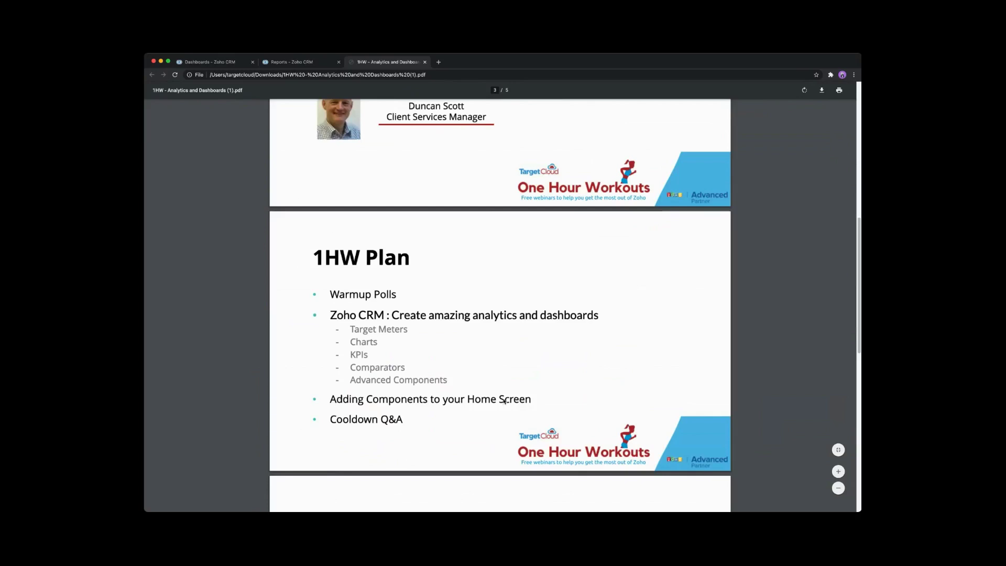
{"action": "left_click", "coordinate": [231, 64]}
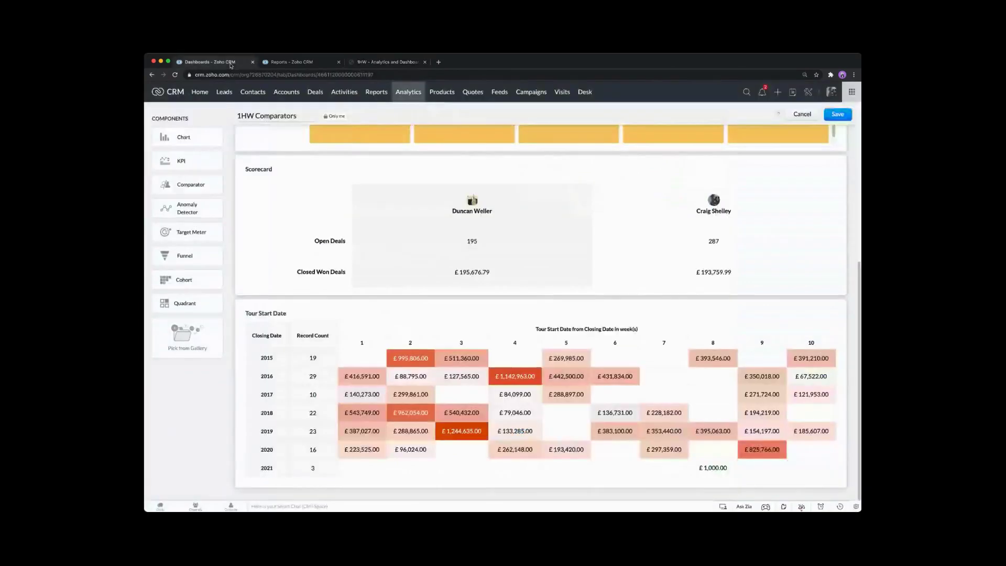
{"action": "scroll", "coordinate": [493, 311], "scroll_direction": "up", "scroll_amount": 5}
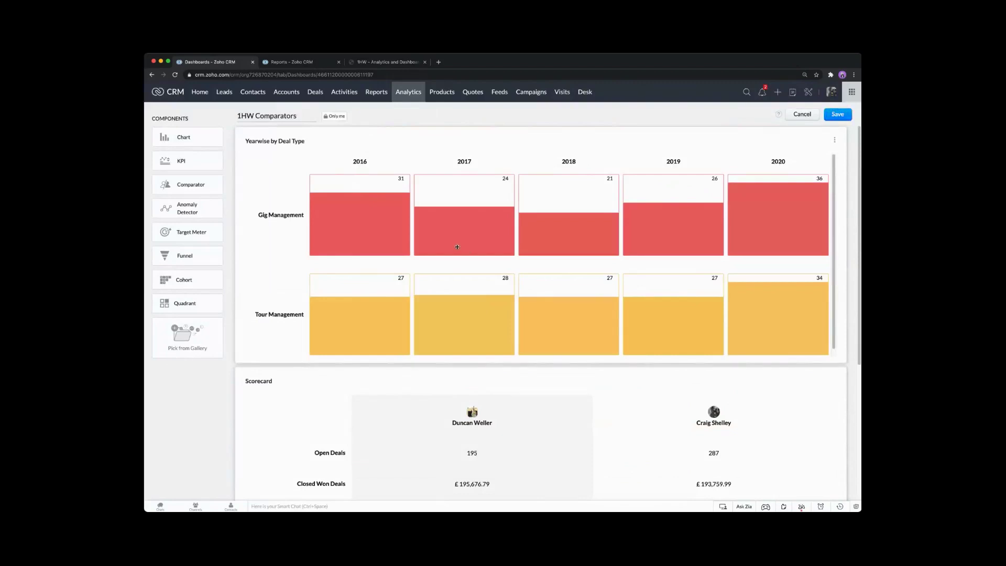
- Open the CRM home page and delete its Deals Won 2020 component
{"action": "left_click", "coordinate": [200, 94]}
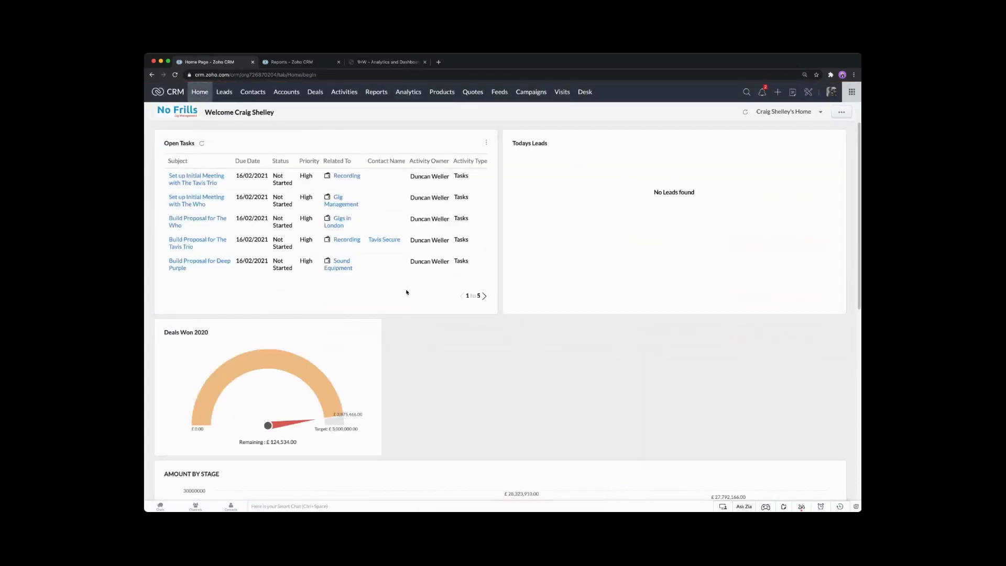
{"action": "scroll", "coordinate": [377, 257], "scroll_direction": "down", "scroll_amount": 7}
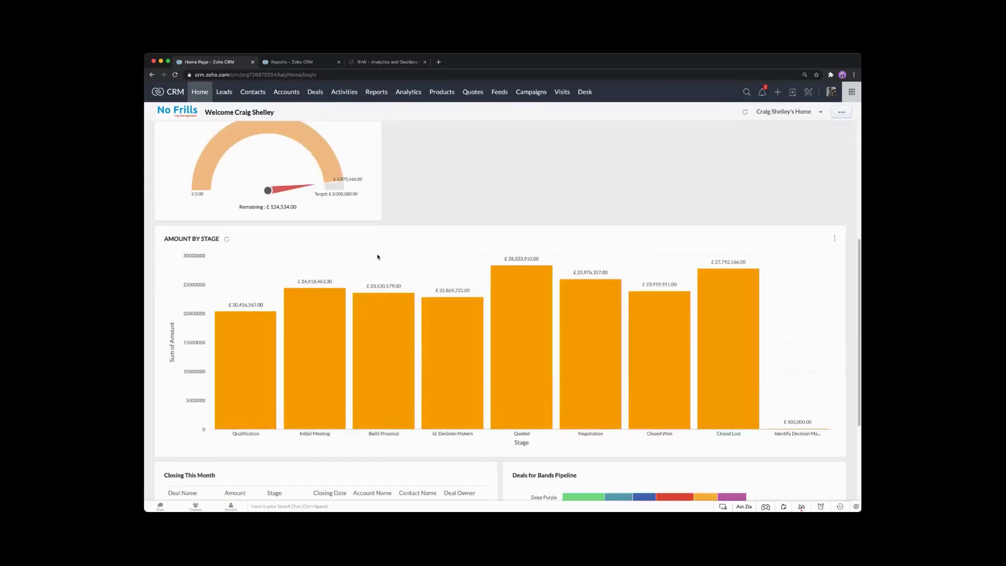
{"action": "scroll", "coordinate": [378, 258], "scroll_direction": "up", "scroll_amount": 7}
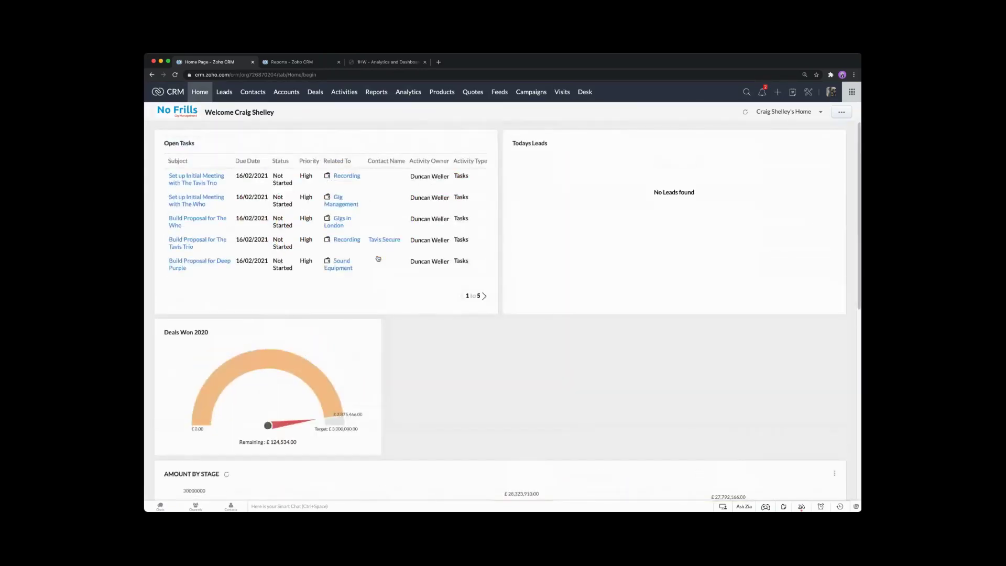
{"action": "left_click", "coordinate": [370, 331]}
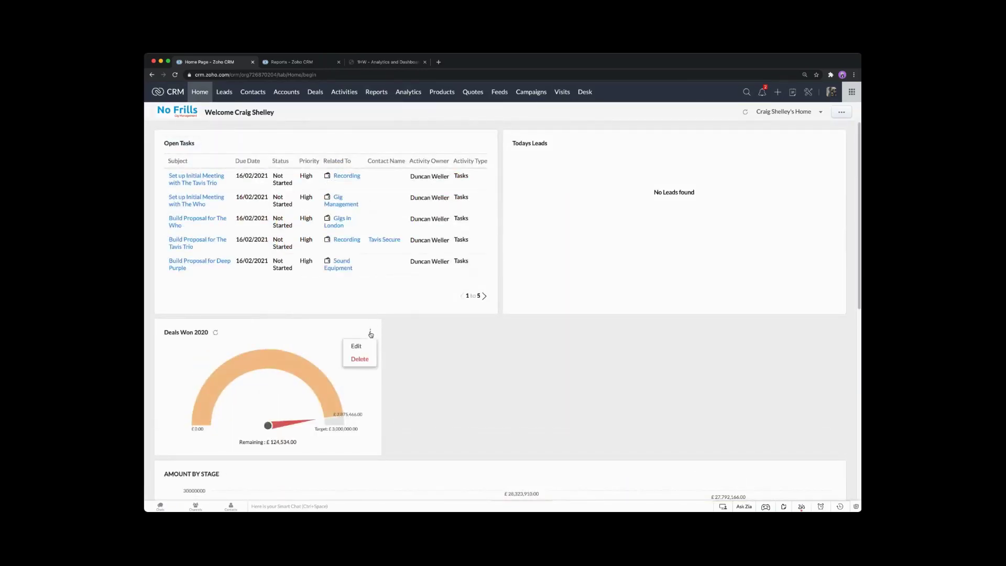
{"action": "left_click", "coordinate": [365, 360]}
{"action": "left_click", "coordinate": [479, 140]}
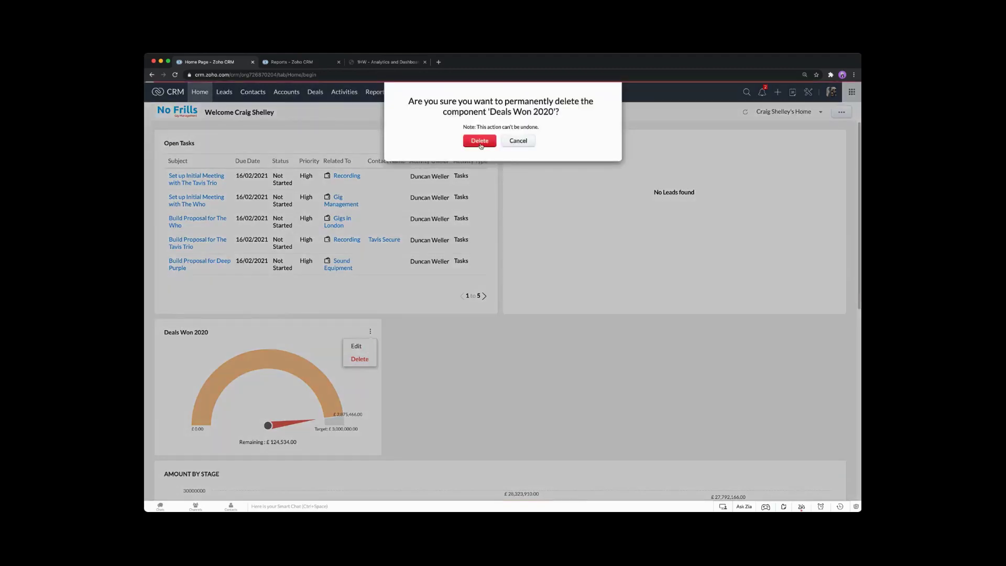
- Delete the Open Tasks and Todays Leads components from the home page
{"action": "left_click", "coordinate": [486, 142]}
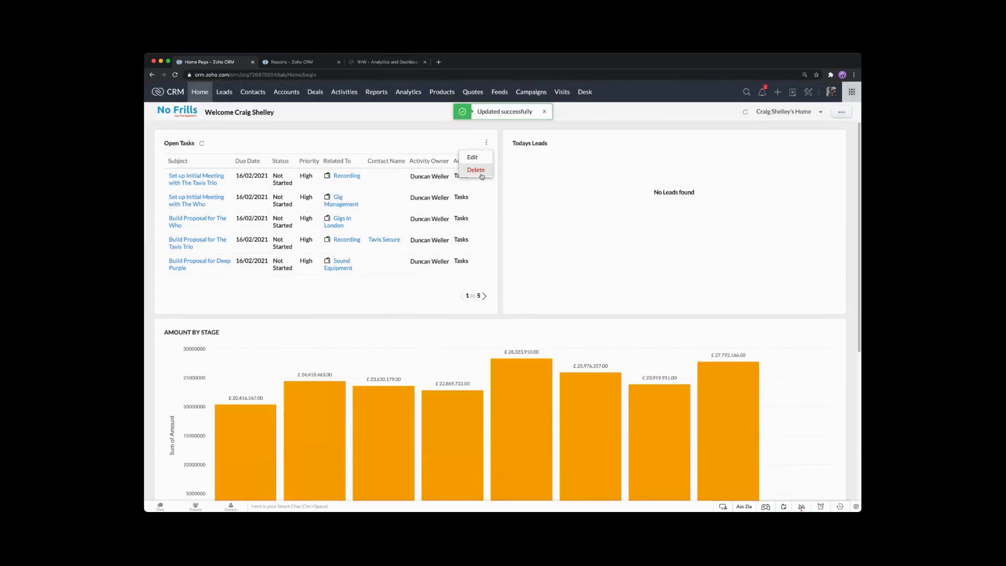
{"action": "left_click", "coordinate": [475, 169]}
{"action": "left_click", "coordinate": [478, 139]}
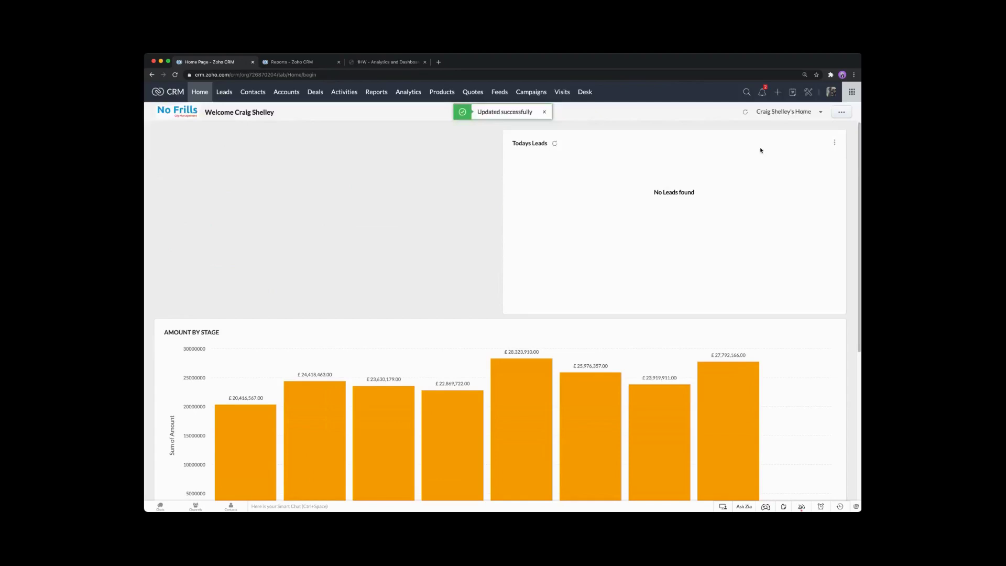
{"action": "left_click", "coordinate": [834, 143]}
{"action": "left_click", "coordinate": [825, 169]}
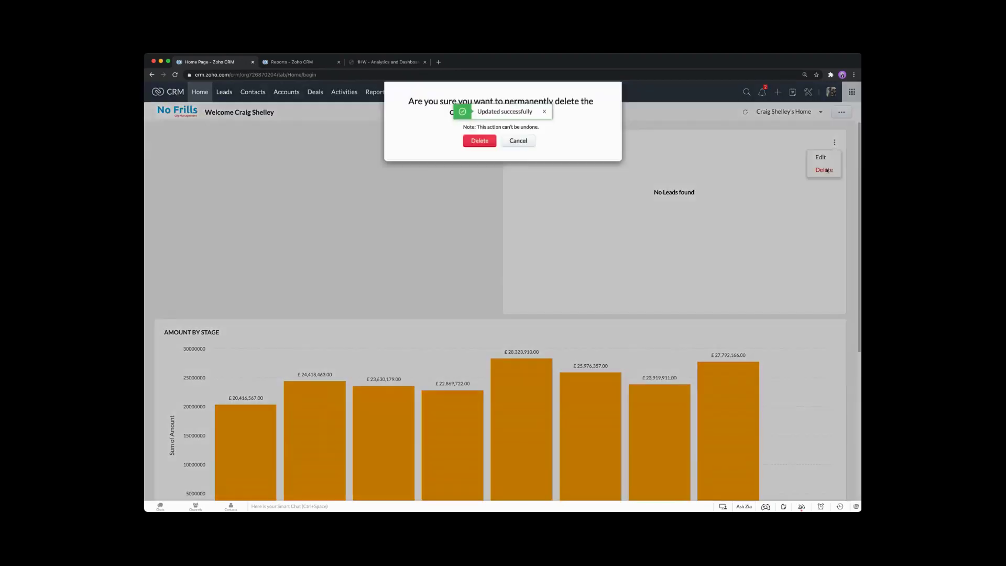
{"action": "left_click", "coordinate": [479, 141]}
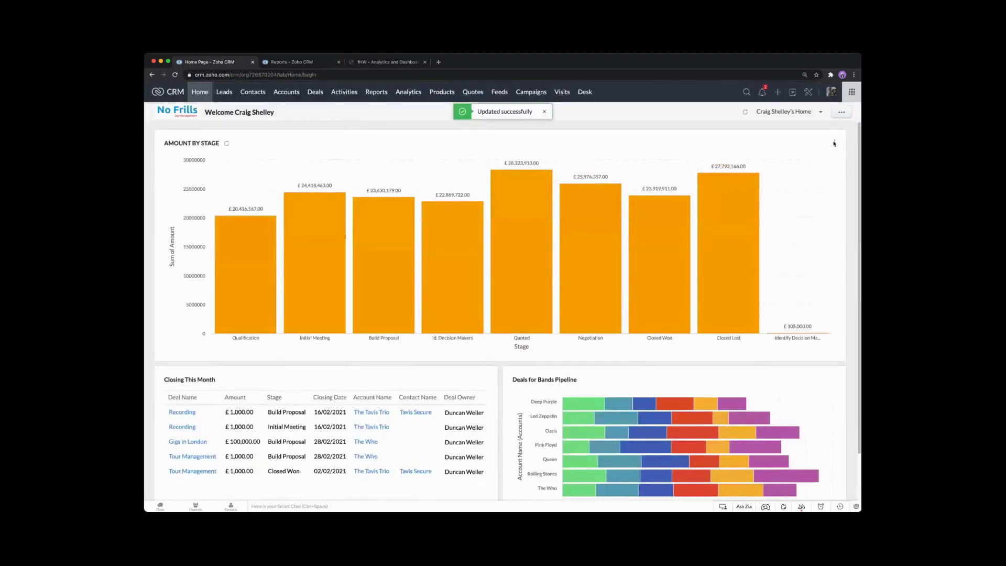
- Delete the AMOUNT BY STAGE and Closing This Month components from the home page
{"action": "left_click", "coordinate": [834, 142]}
{"action": "left_click", "coordinate": [824, 170]}
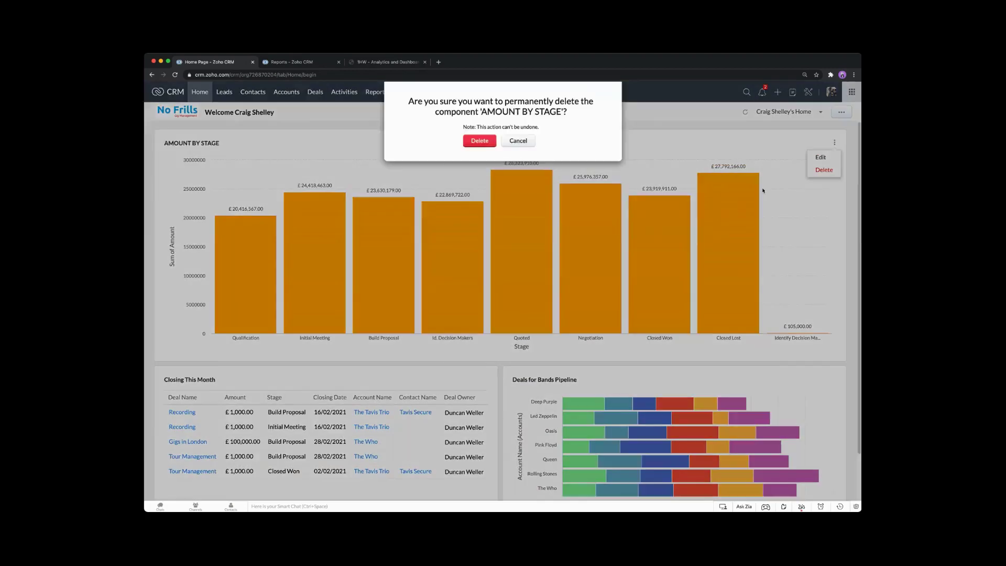
{"action": "left_click", "coordinate": [486, 145]}
{"action": "left_click", "coordinate": [489, 143]}
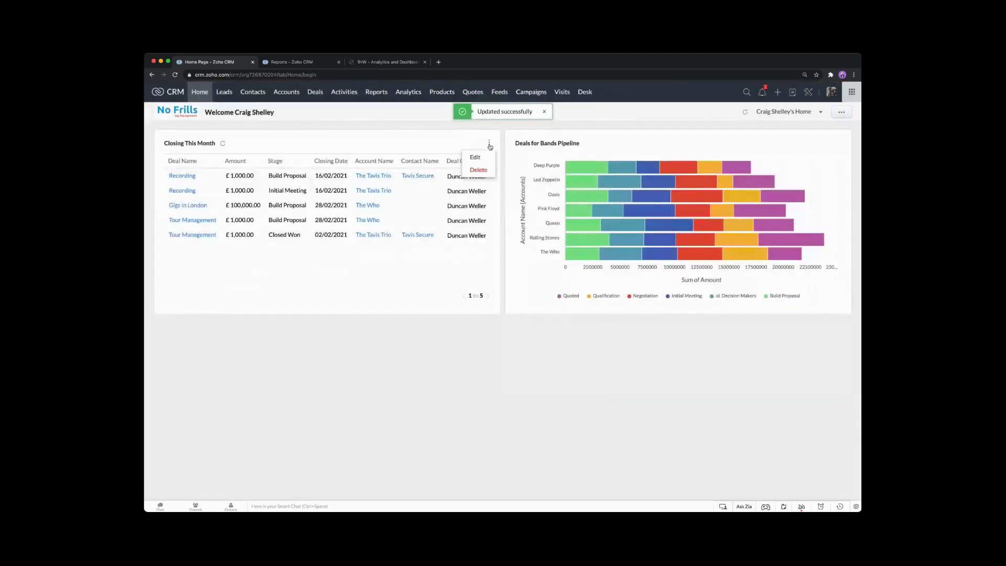
{"action": "left_click", "coordinate": [478, 169]}
{"action": "left_click", "coordinate": [480, 140]}
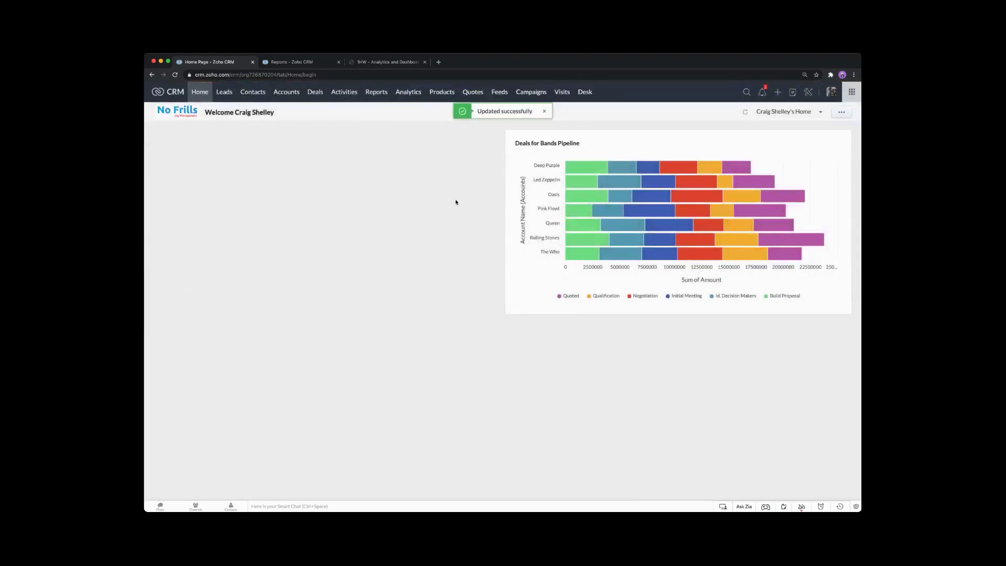
- Delete the Deals for Bands Pipeline component from the home page
{"action": "left_click", "coordinate": [839, 143]}
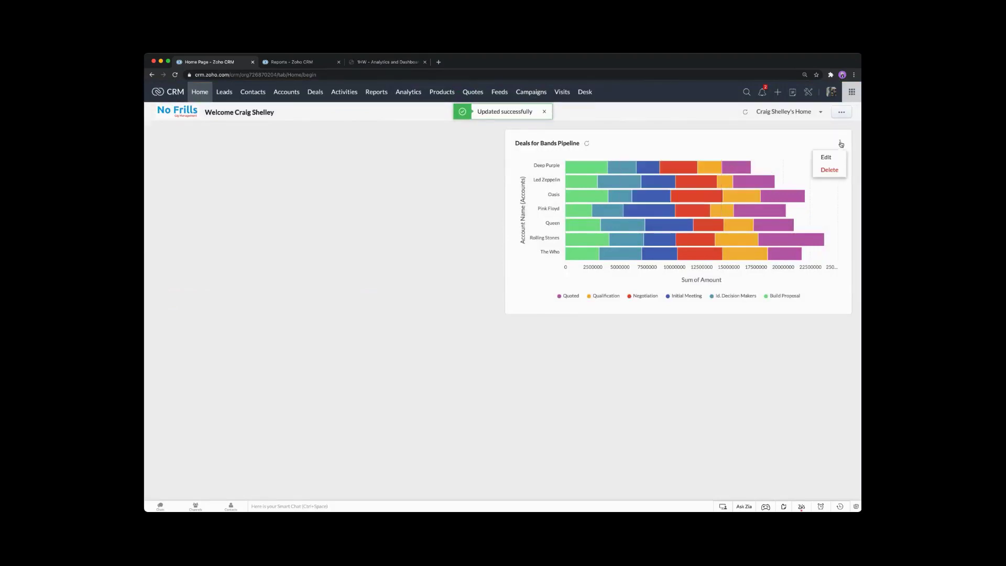
{"action": "left_click", "coordinate": [829, 169]}
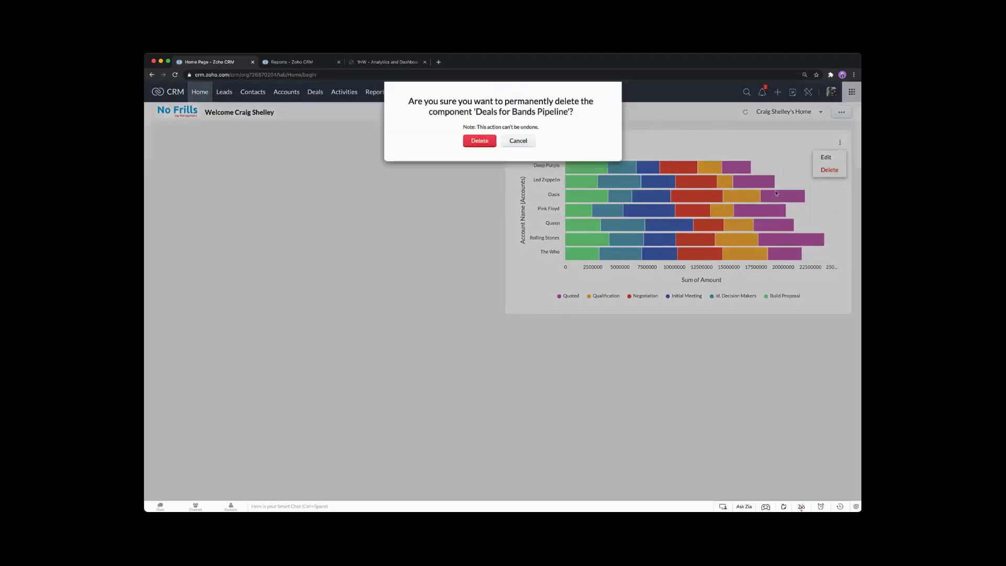
{"action": "left_click", "coordinate": [478, 140]}
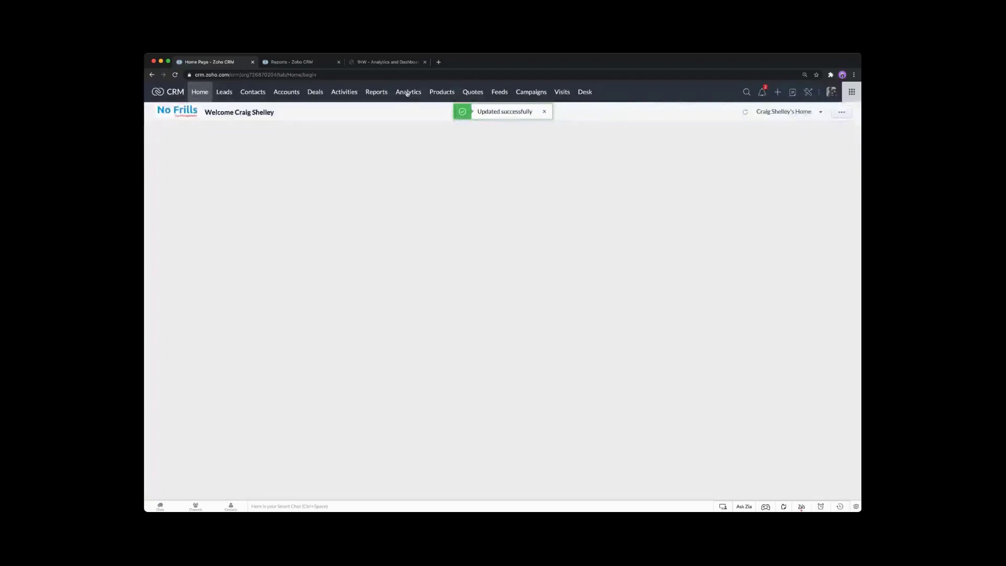
- Add the Deals Open 2020, Deals Won 2020 and Deals Lost 2020 components from the 1HW Example dashboard to the home page
{"action": "left_click", "coordinate": [408, 93]}
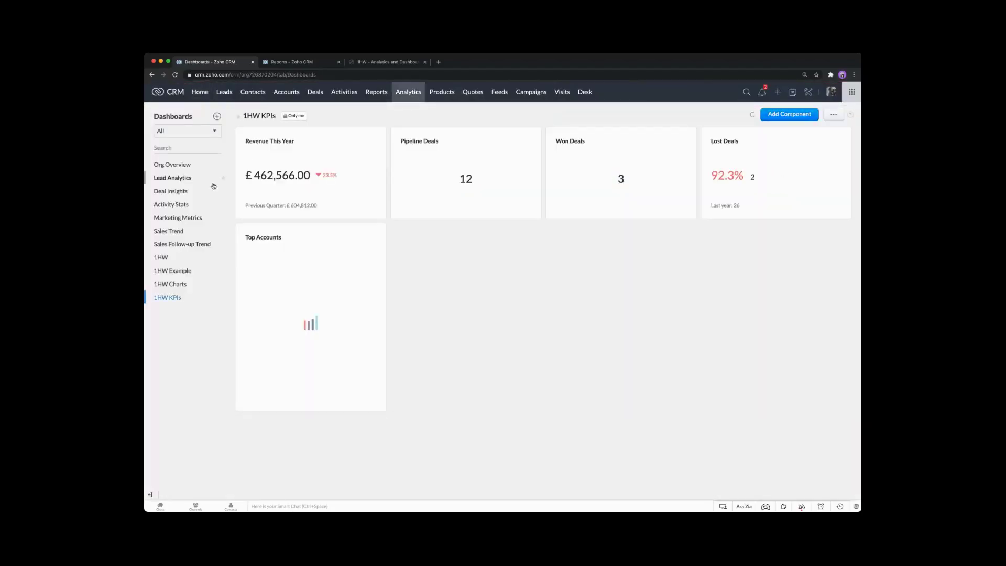
{"action": "left_click", "coordinate": [167, 271]}
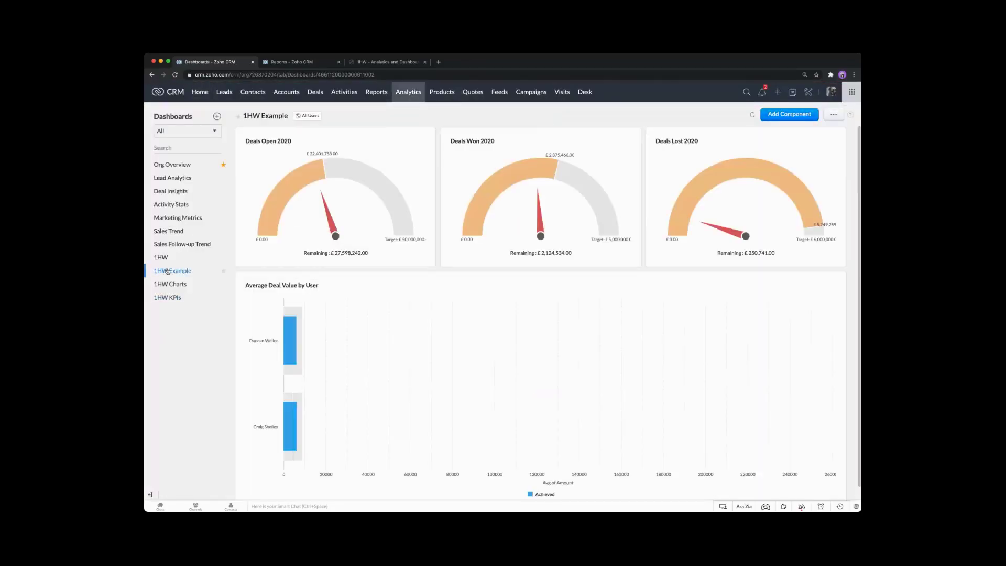
{"action": "left_click", "coordinate": [425, 141]}
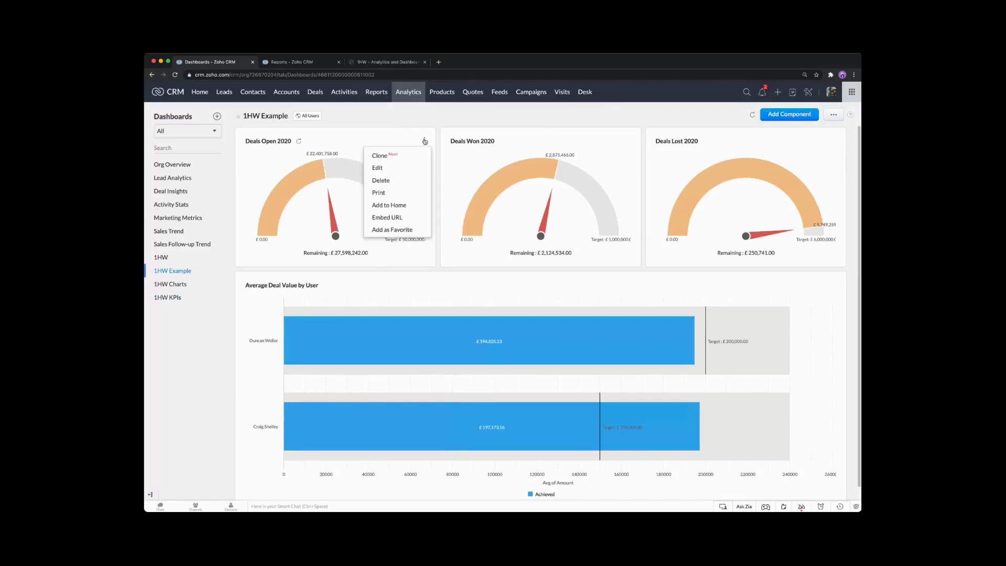
{"action": "left_click", "coordinate": [400, 206]}
{"action": "left_click", "coordinate": [629, 140]}
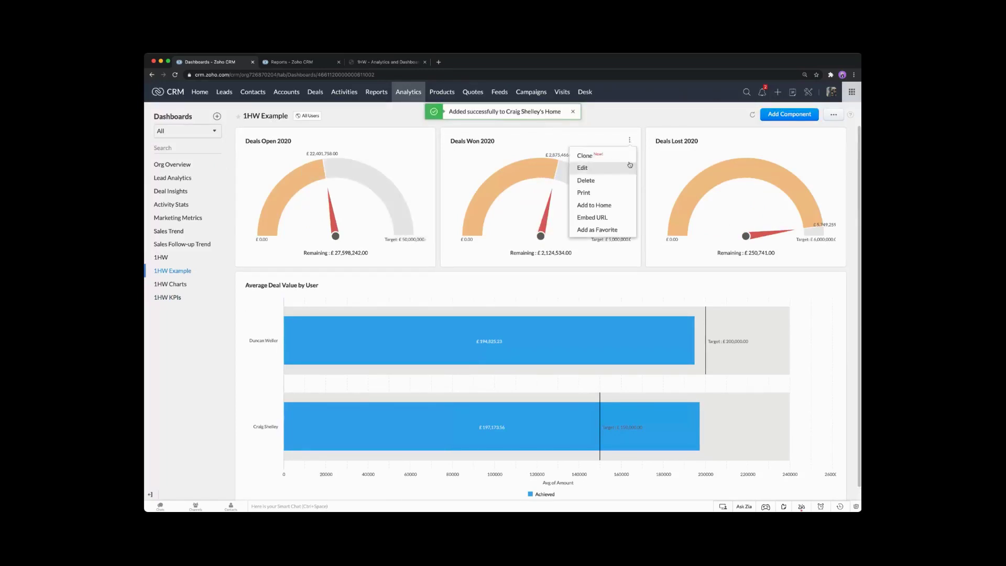
{"action": "left_click", "coordinate": [613, 206]}
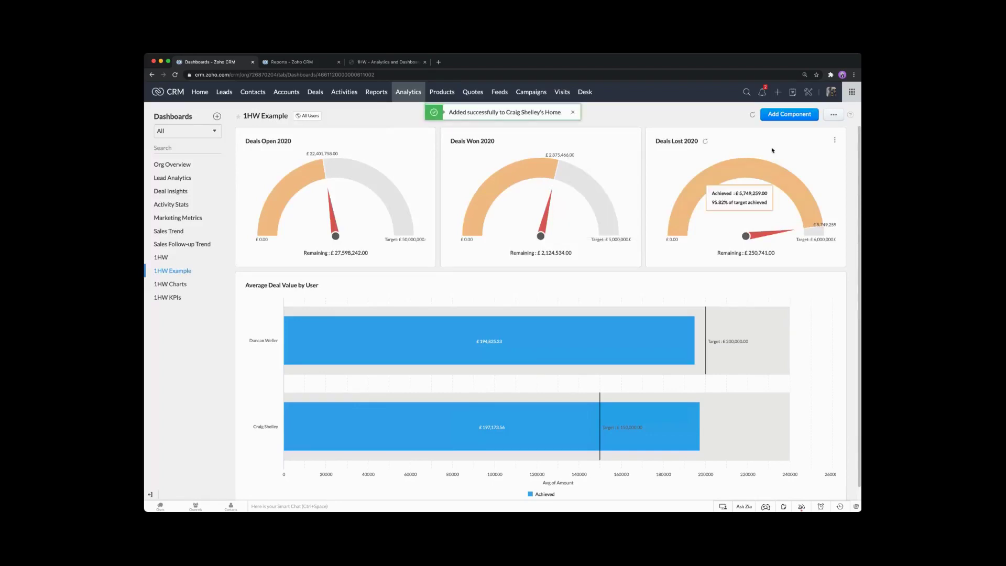
{"action": "left_click", "coordinate": [834, 139]}
{"action": "left_click", "coordinate": [817, 205]}
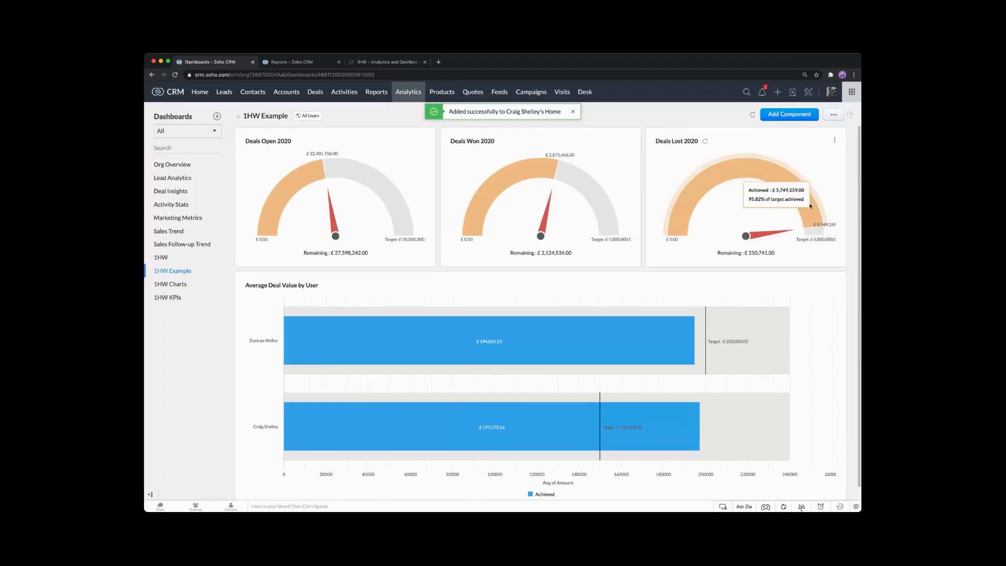
- Add the Won Deals by Date chart from the 1HW Charts dashboard to the home page
{"action": "scroll", "coordinate": [626, 266], "scroll_direction": "down", "scroll_amount": 1}
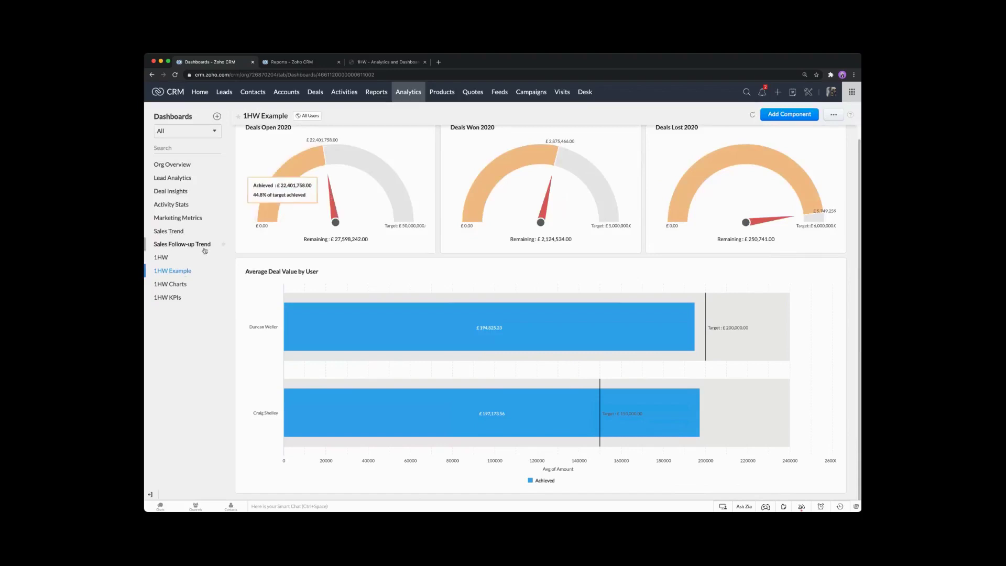
{"action": "left_click", "coordinate": [182, 285]}
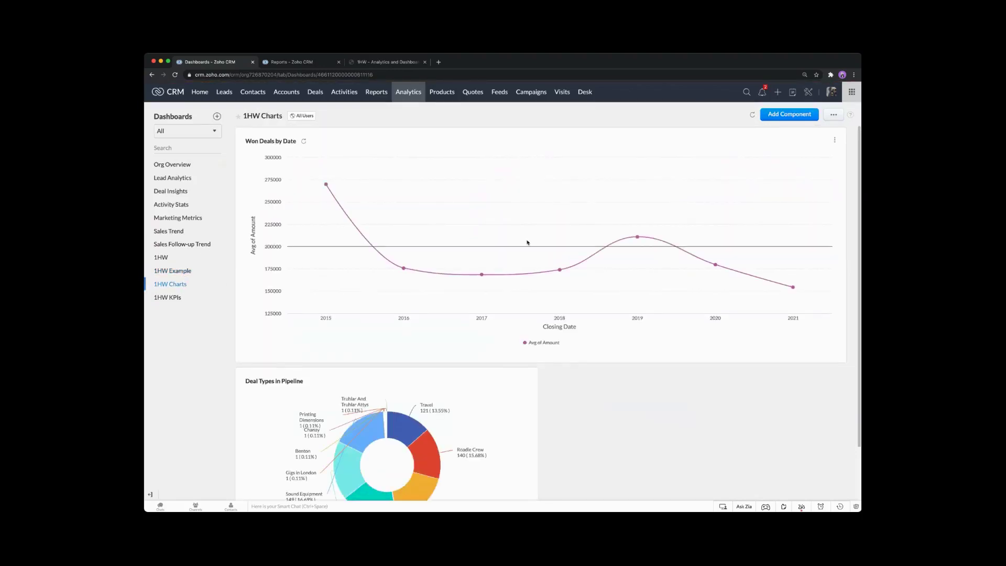
{"action": "left_click", "coordinate": [835, 141]}
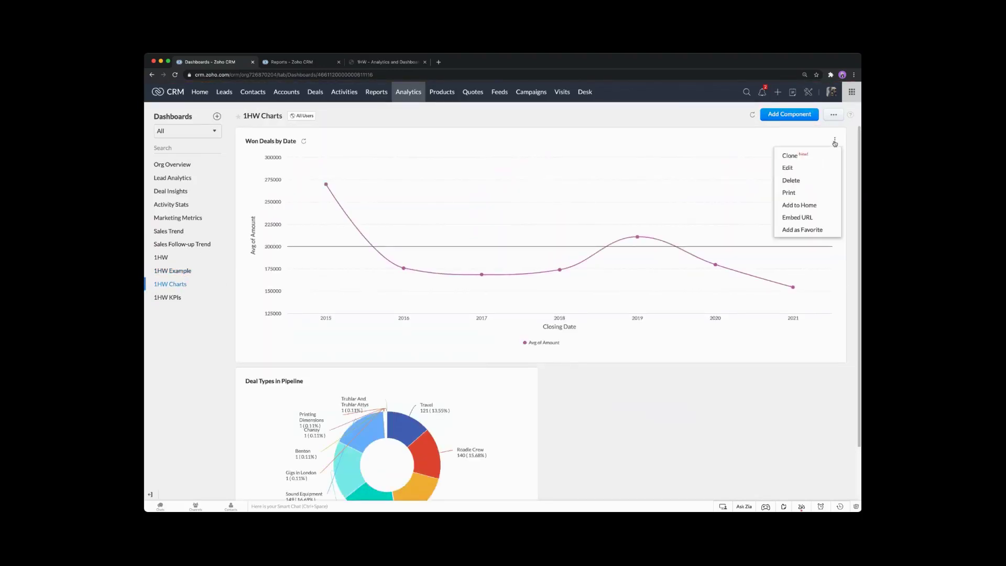
{"action": "left_click", "coordinate": [800, 209]}
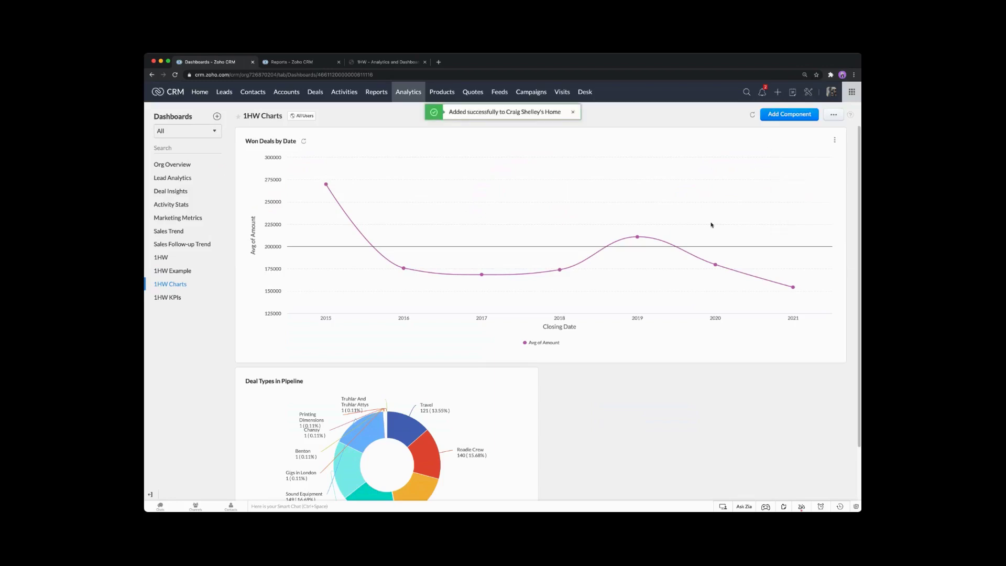
- Add the Revenue This Year and Top Accounts components from the 1HW KPIs dashboard to the home page
{"action": "left_click", "coordinate": [178, 299]}
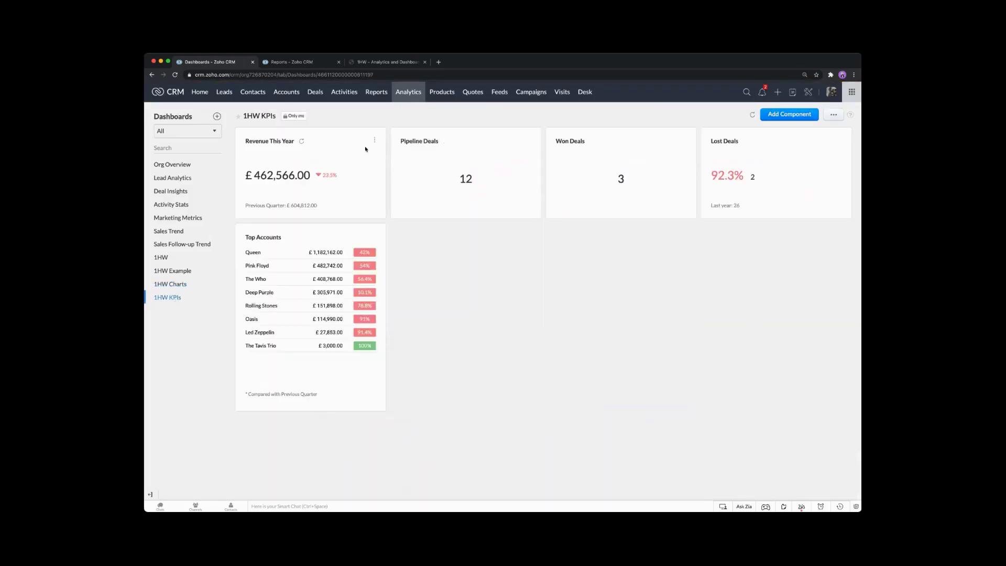
{"action": "left_click", "coordinate": [375, 142]}
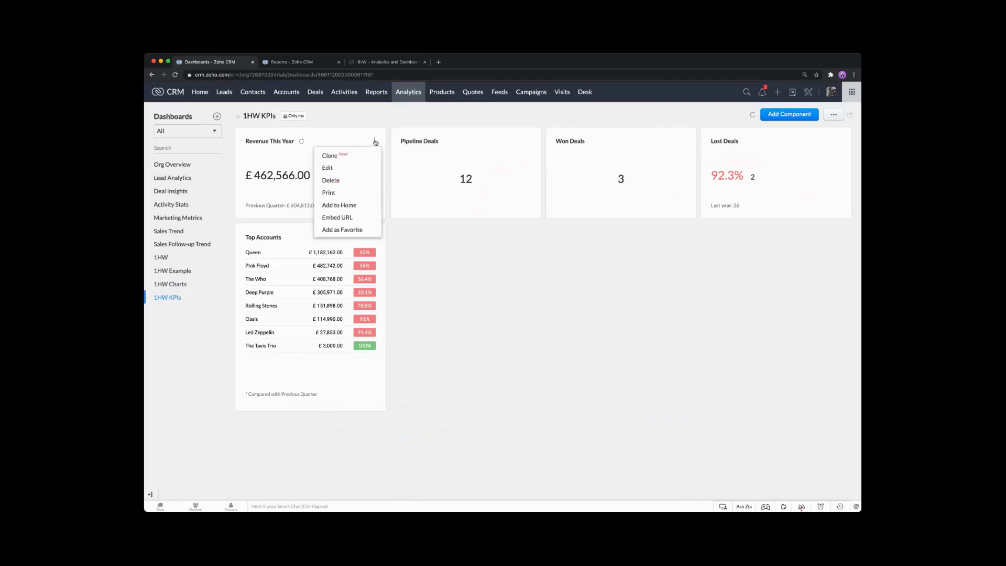
{"action": "left_click", "coordinate": [346, 204]}
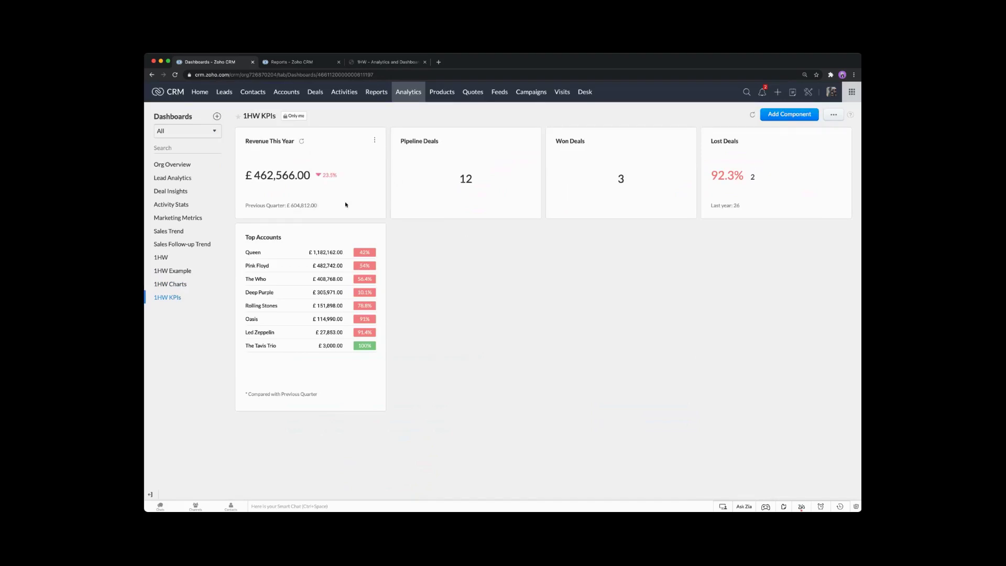
{"action": "left_click", "coordinate": [372, 237]}
{"action": "left_click", "coordinate": [358, 300]}
- Add the DEALS BY STAGES funnel from the Deal Insights dashboard to the home page
{"action": "left_click", "coordinate": [184, 195]}
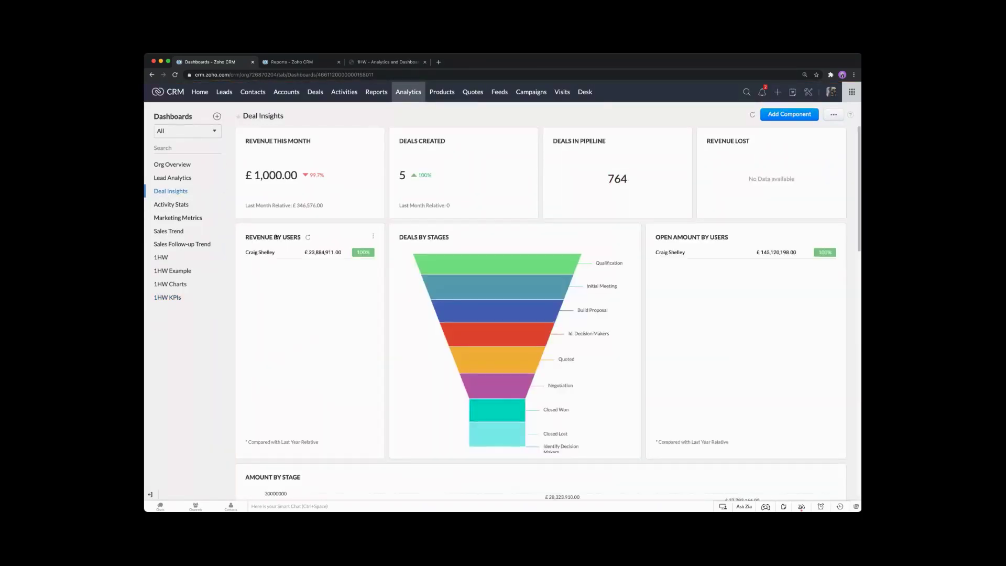
{"action": "left_click", "coordinate": [628, 237]}
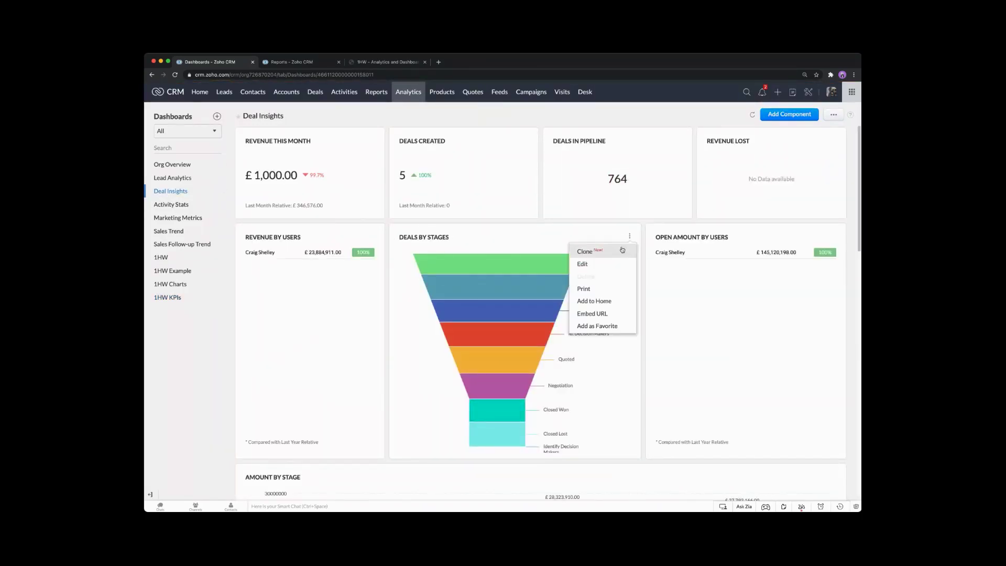
{"action": "left_click", "coordinate": [594, 303]}
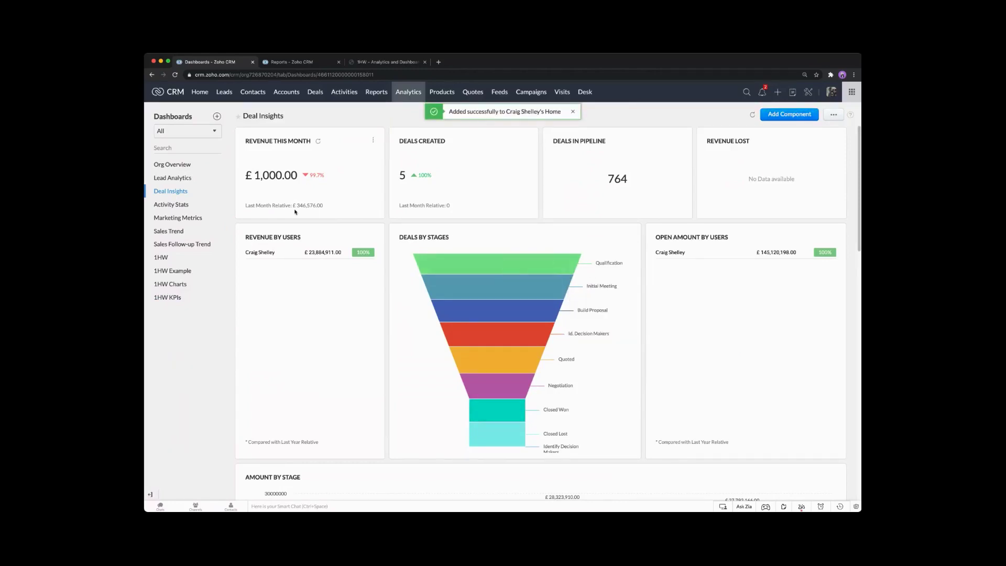
- Look through the Lead Analytics dashboard and add the LEADS BY SOURCE chart from the Org Overview dashboard to the home page
{"action": "left_click", "coordinate": [188, 179]}
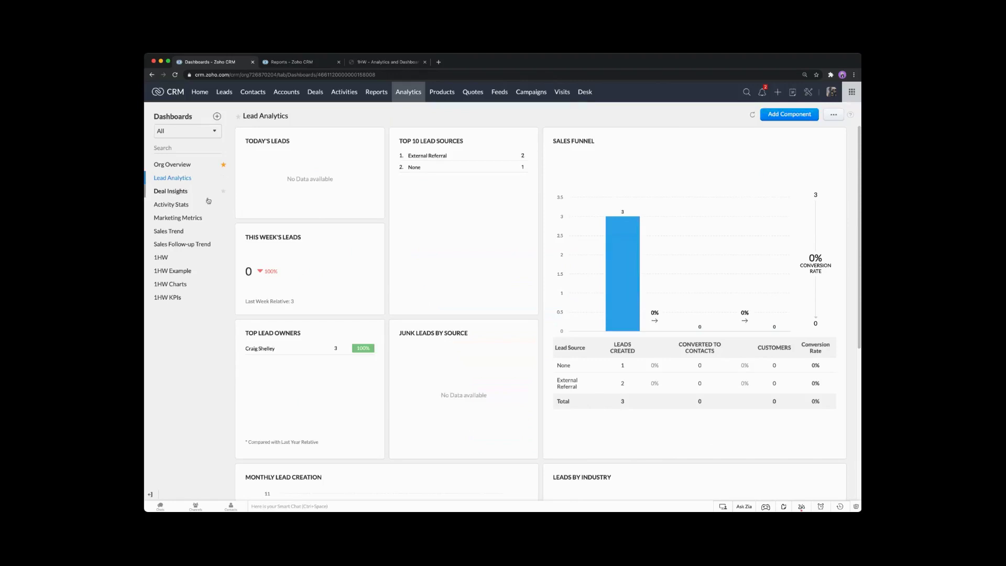
{"action": "scroll", "coordinate": [298, 210], "scroll_direction": "down", "scroll_amount": 5}
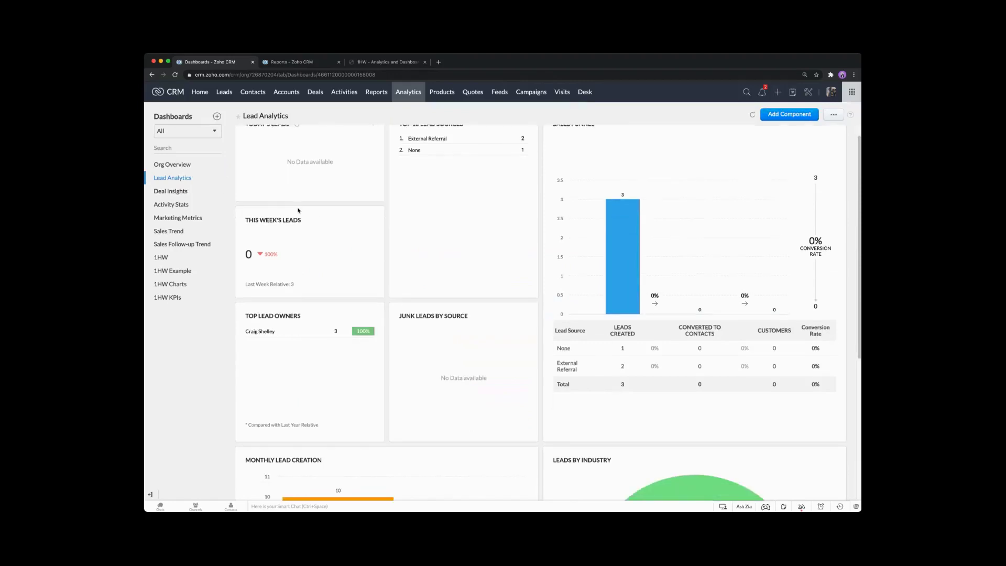
{"action": "scroll", "coordinate": [397, 275], "scroll_direction": "down", "scroll_amount": 8}
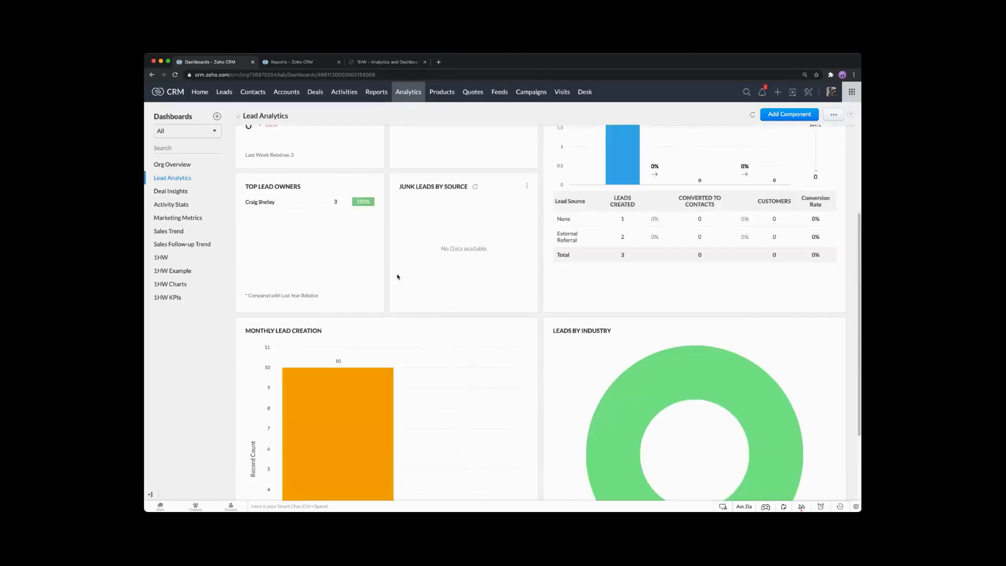
{"action": "scroll", "coordinate": [398, 272], "scroll_direction": "up", "scroll_amount": 5}
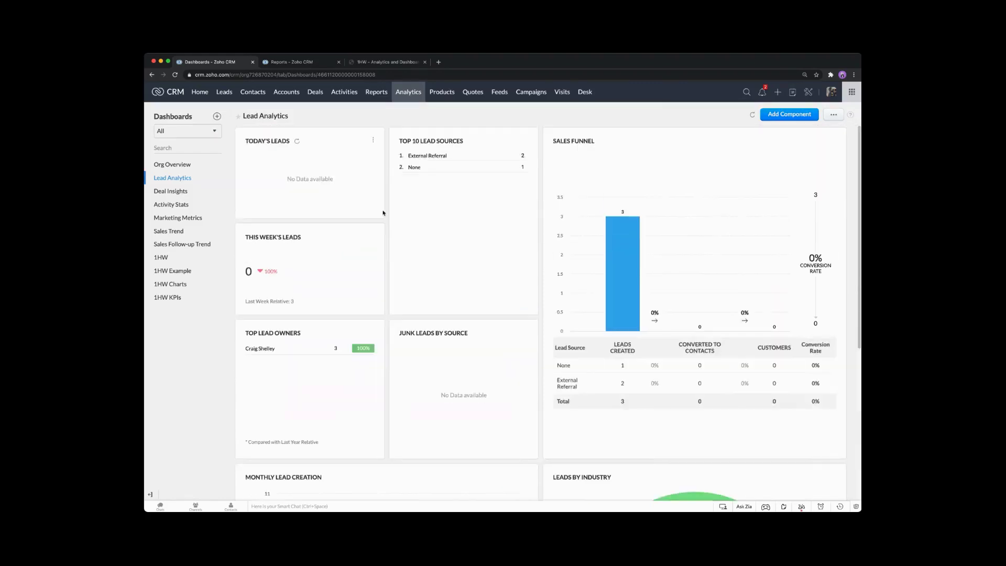
{"action": "left_click", "coordinate": [178, 165]}
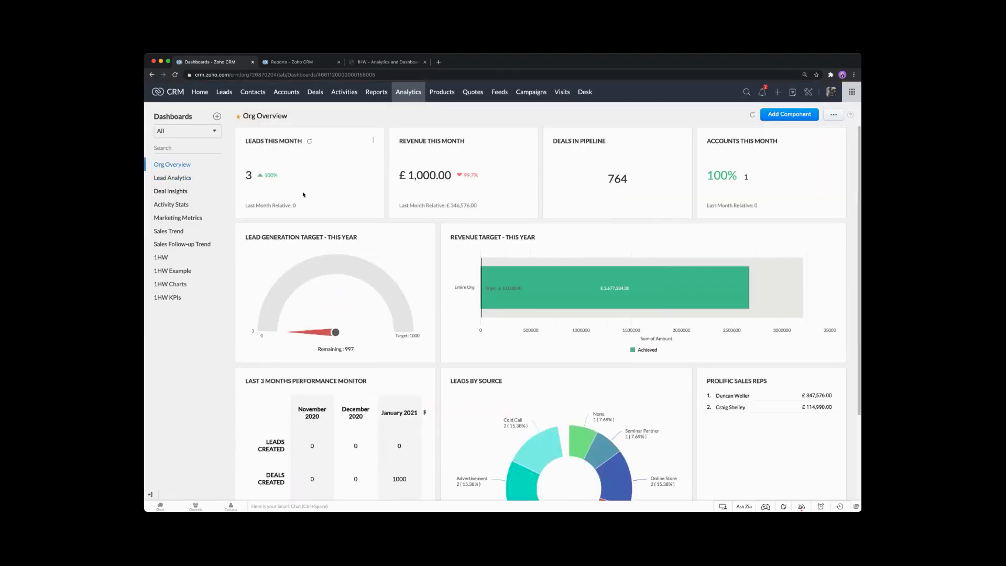
{"action": "scroll", "coordinate": [669, 273], "scroll_direction": "down", "scroll_amount": 2}
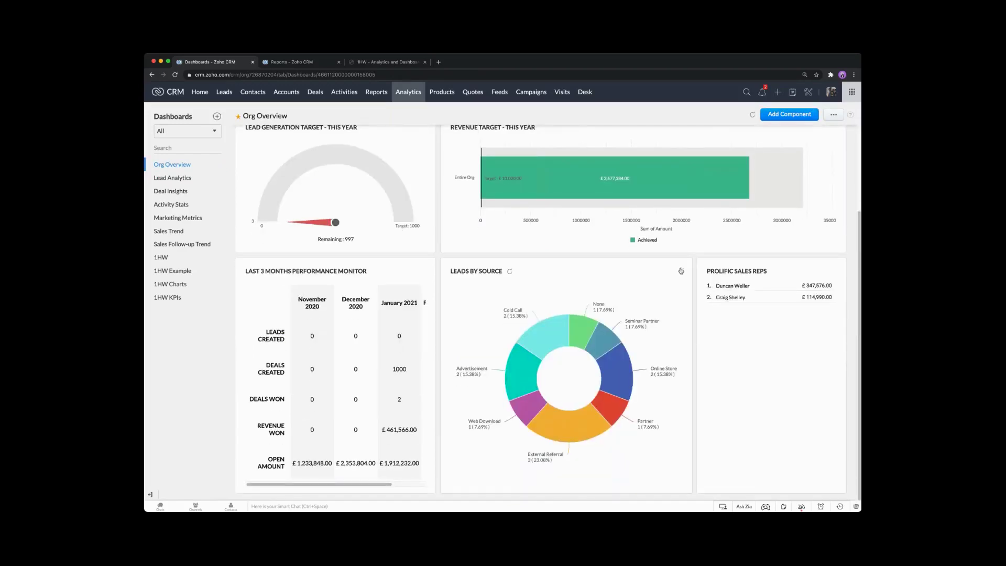
{"action": "left_click", "coordinate": [680, 270]}
{"action": "left_click", "coordinate": [662, 340]}
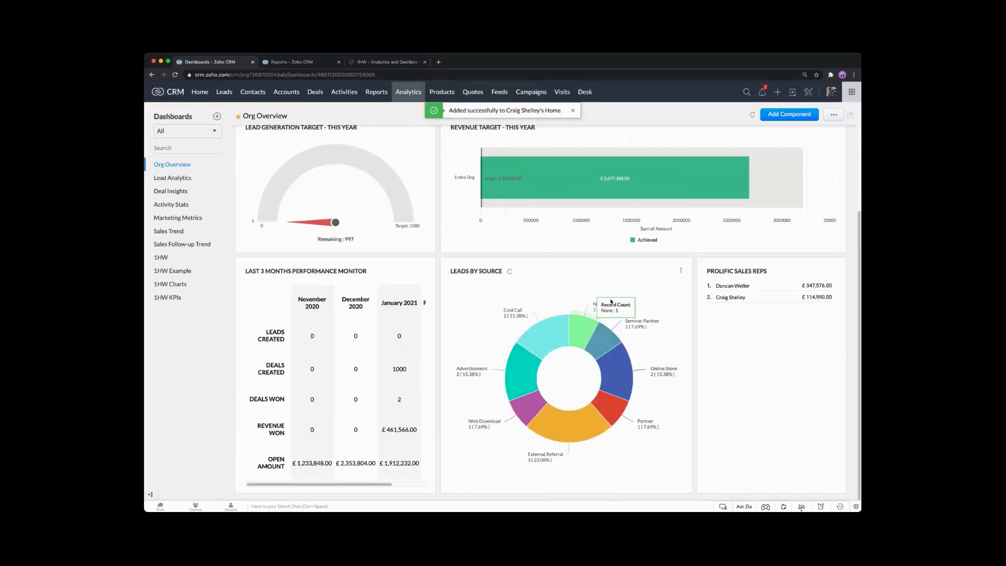
{"action": "scroll", "coordinate": [386, 237], "scroll_direction": "up", "scroll_amount": 2}
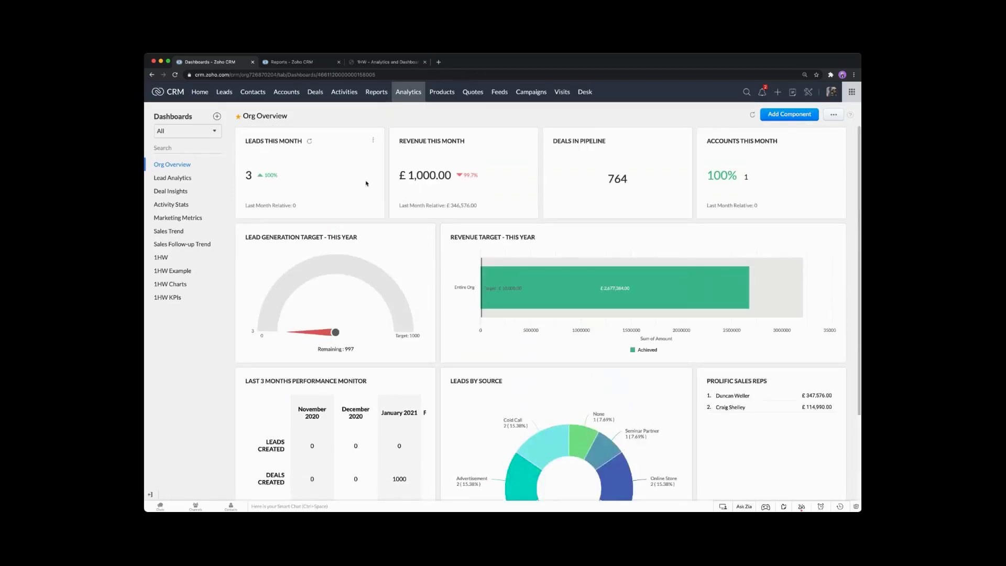
- Open the home page for reordering and arrange Top Accounts and Revenue This Year side by side, to the right of LEADS BY SOURCE
{"action": "left_click", "coordinate": [200, 92]}
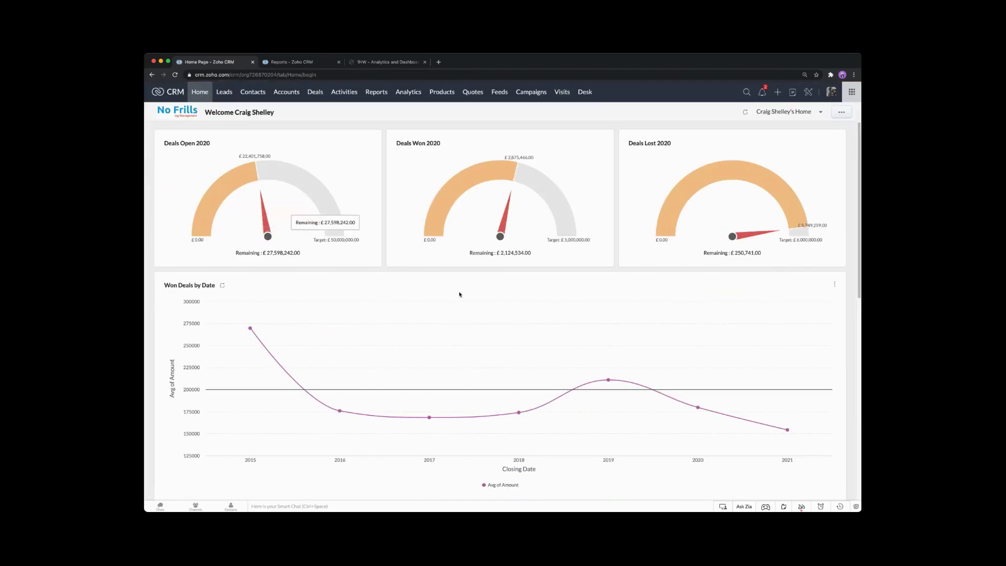
{"action": "scroll", "coordinate": [460, 293], "scroll_direction": "down", "scroll_amount": 2}
{"action": "scroll", "coordinate": [459, 293], "scroll_direction": "down", "scroll_amount": 5}
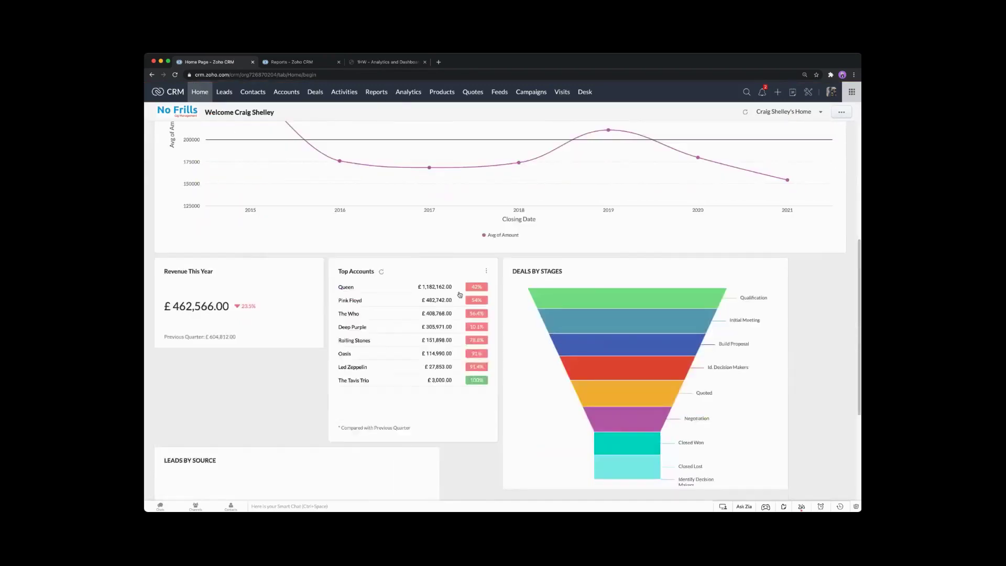
{"action": "scroll", "coordinate": [460, 295], "scroll_direction": "up", "scroll_amount": 2}
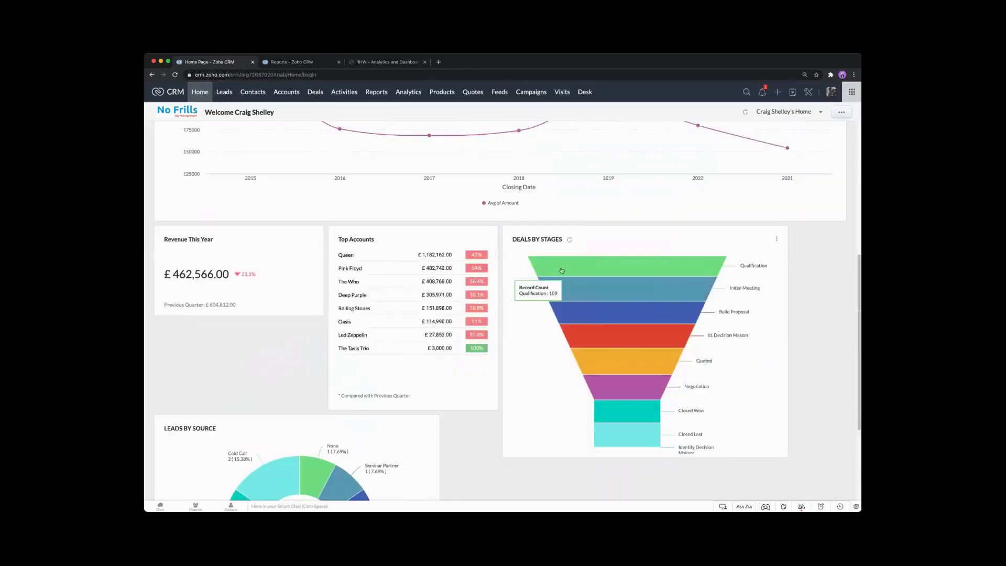
{"action": "left_click", "coordinate": [840, 115]}
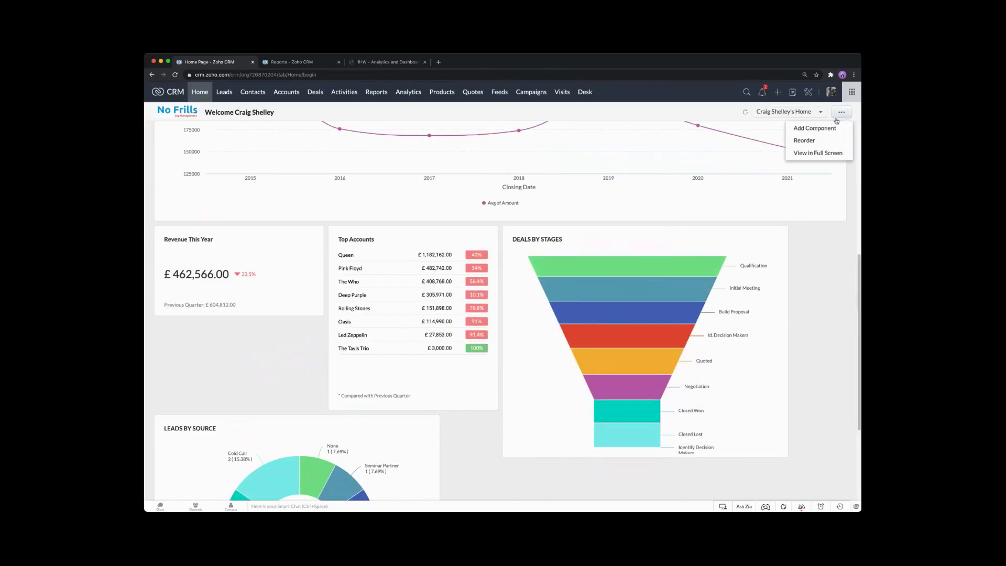
{"action": "left_click", "coordinate": [820, 141]}
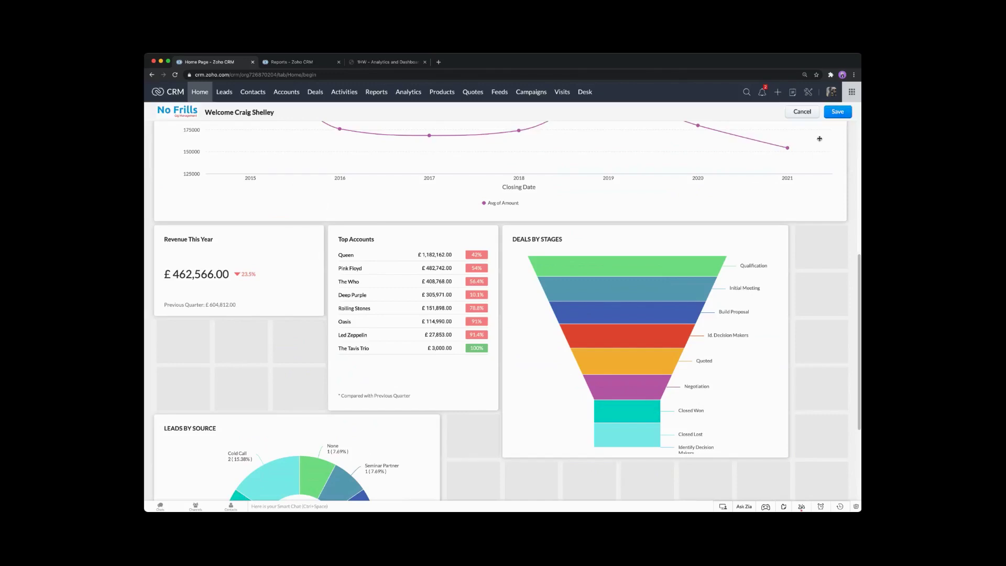
{"action": "left_click_drag", "start_coordinate": [460, 243], "coordinate": [583, 241]}
{"action": "left_click_drag", "start_coordinate": [311, 253], "coordinate": [780, 255]}
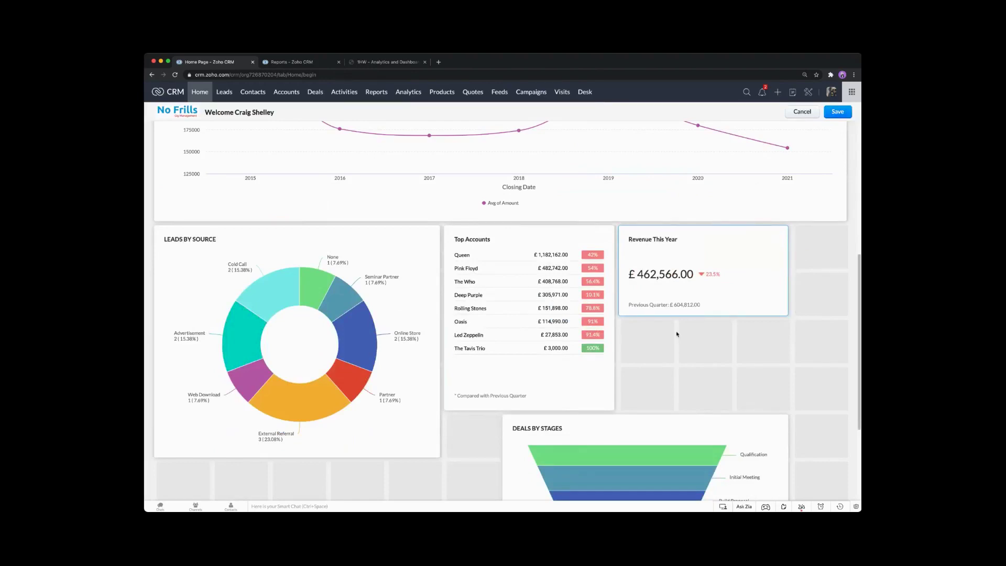
- Stretch the Top Accounts component downwards on the home page so it extends below the LEADS BY SOURCE chart
{"action": "left_click", "coordinate": [558, 403]}
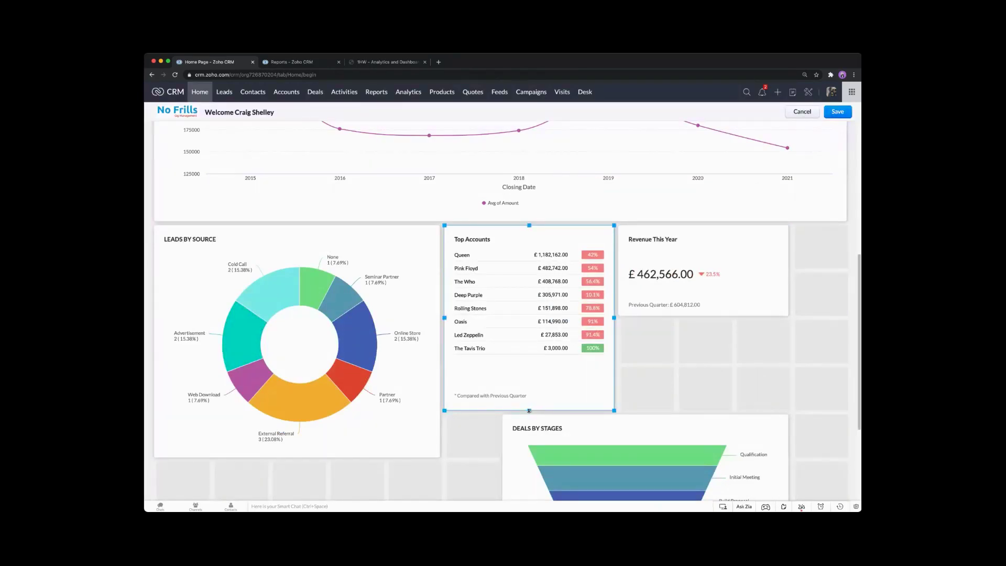
{"action": "left_click_drag", "start_coordinate": [528, 410], "coordinate": [528, 498]}
{"action": "scroll", "coordinate": [683, 409], "scroll_direction": "down", "scroll_amount": 2}
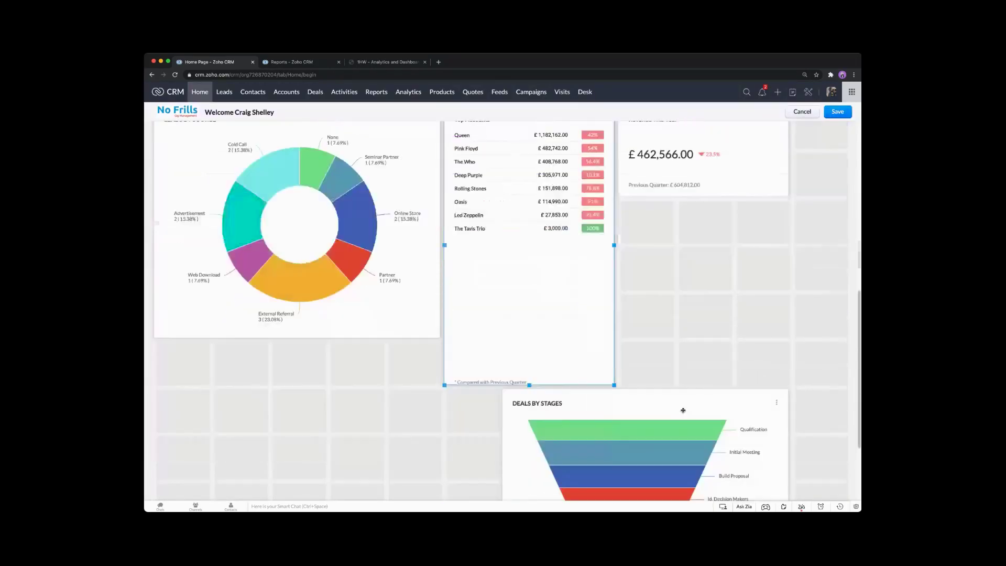
- Narrow the DEALS BY STAGES funnel to fit directly right of Top Accounts, and move Revenue This Year beneath the funnel
{"action": "left_click_drag", "start_coordinate": [694, 401], "coordinate": [648, 275]}
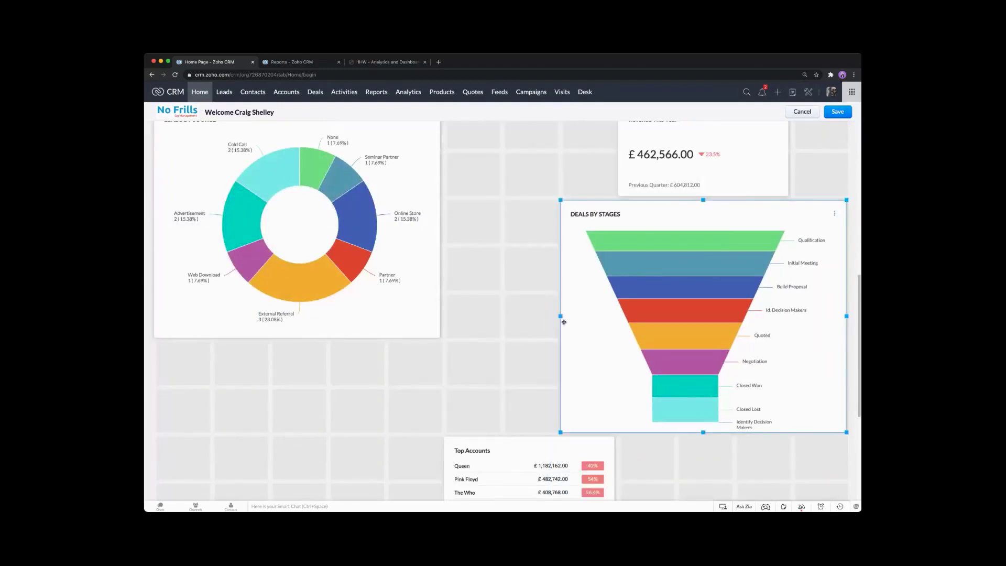
{"action": "left_click_drag", "start_coordinate": [561, 316], "coordinate": [602, 316]}
{"action": "scroll", "coordinate": [594, 289], "scroll_direction": "up", "scroll_amount": 6}
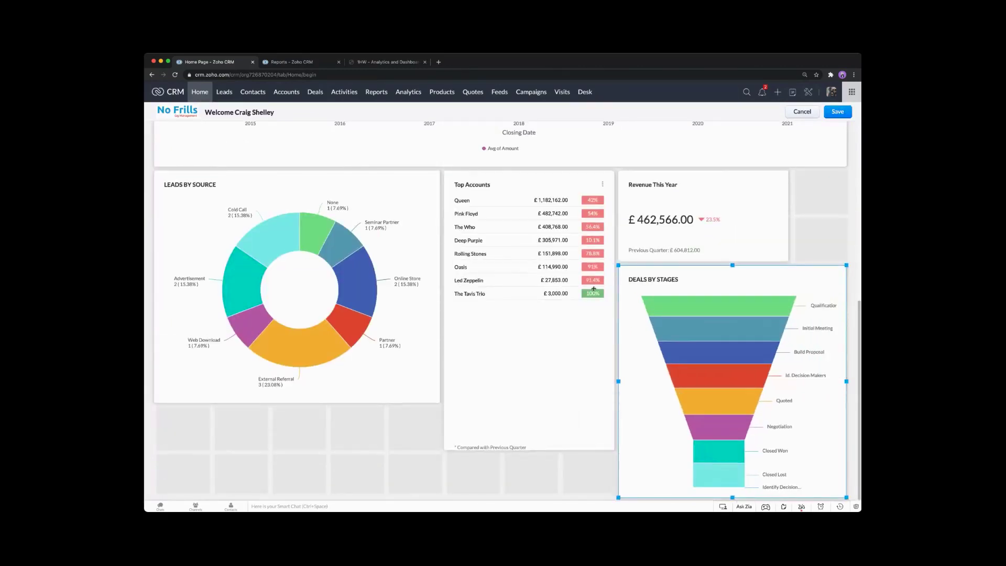
{"action": "scroll", "coordinate": [595, 288], "scroll_direction": "down", "scroll_amount": 5}
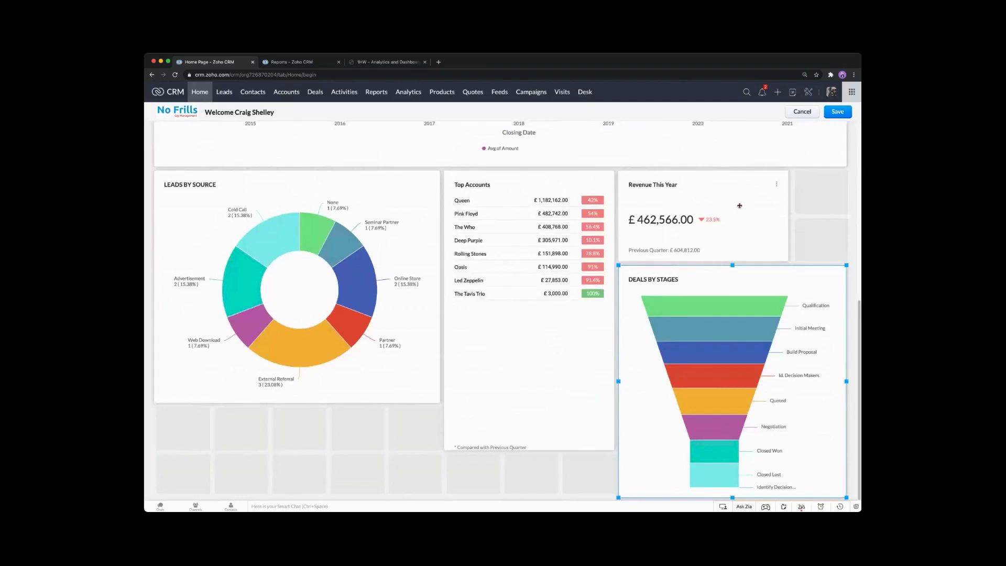
{"action": "left_click_drag", "start_coordinate": [739, 205], "coordinate": [725, 454]}
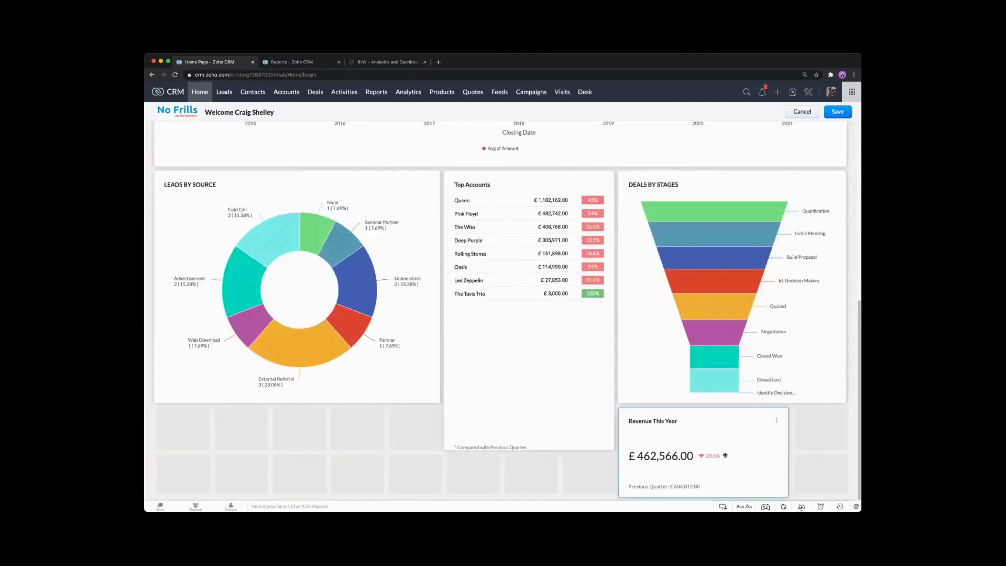
- Shorten Top Accounts to end level with the LEADS BY SOURCE chart, and move Revenue This Year beneath LEADS BY SOURCE
{"action": "left_click", "coordinate": [516, 424]}
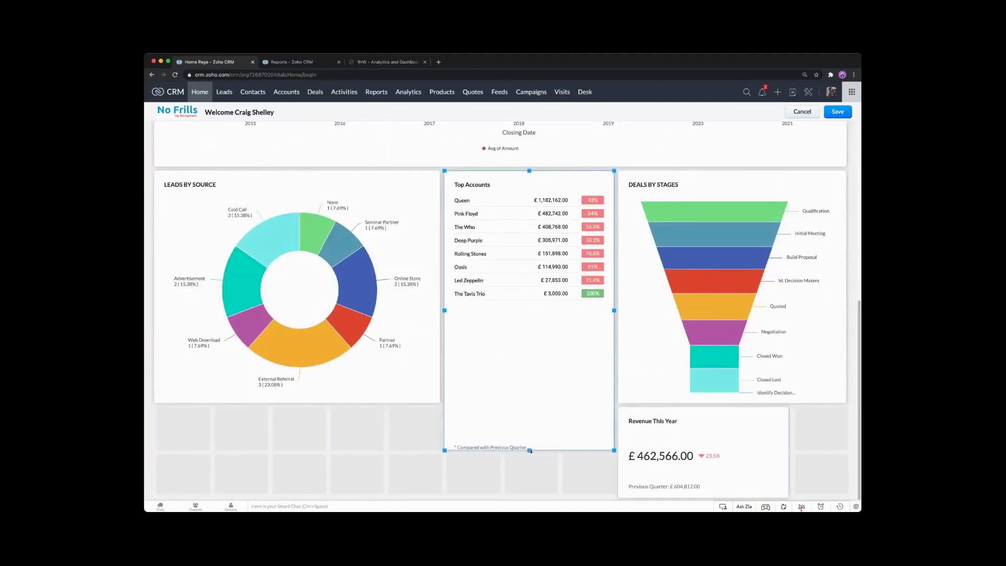
{"action": "left_click_drag", "start_coordinate": [530, 450], "coordinate": [530, 404]}
{"action": "left_click_drag", "start_coordinate": [721, 429], "coordinate": [285, 426]}
- Save the rearranged home page layout and review all its components from the deal gauges down to Revenue This Year
{"action": "scroll", "coordinate": [470, 428], "scroll_direction": "up", "scroll_amount": 6}
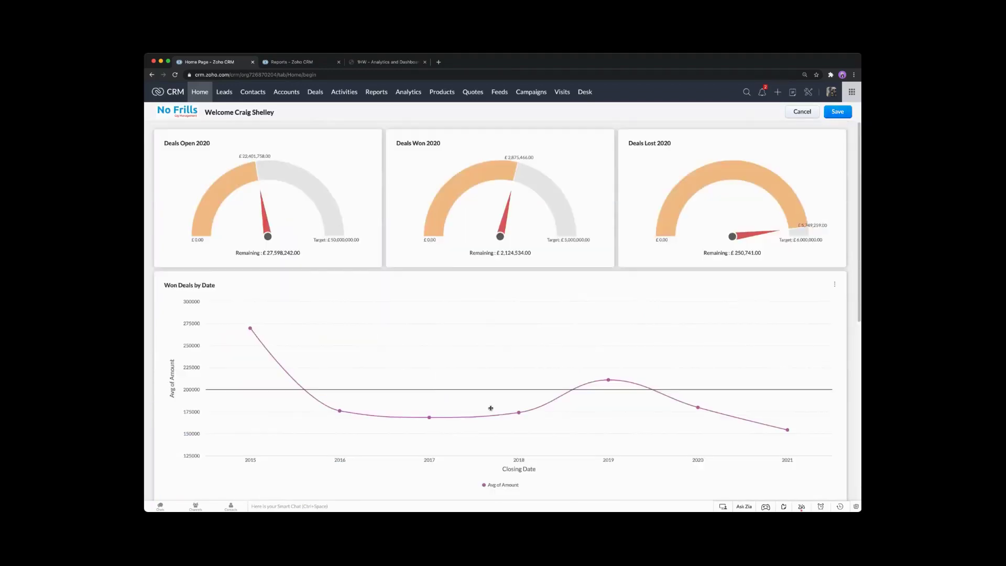
{"action": "left_click", "coordinate": [838, 112]}
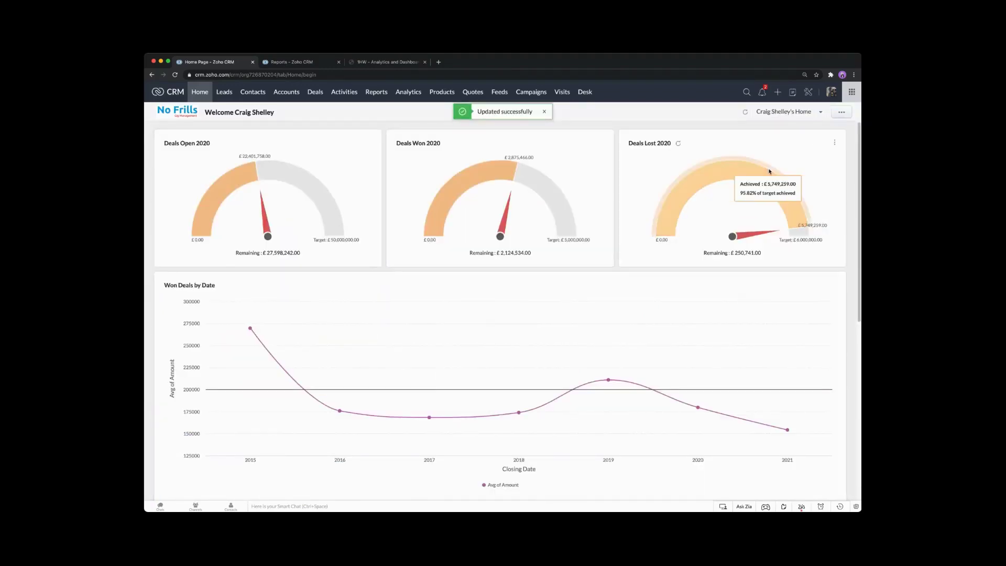
{"action": "scroll", "coordinate": [387, 249], "scroll_direction": "down", "scroll_amount": 10}
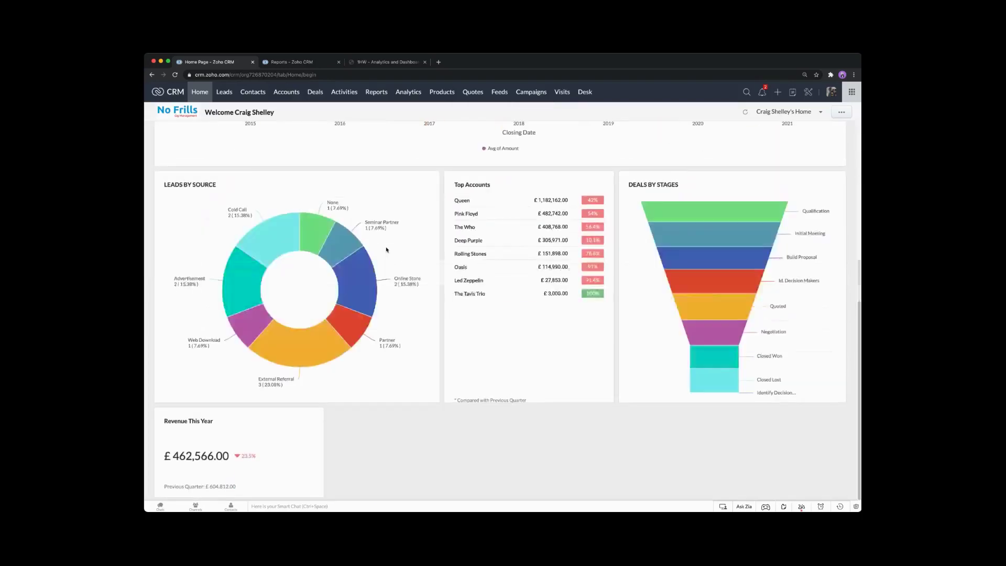
{"action": "scroll", "coordinate": [386, 250], "scroll_direction": "up", "scroll_amount": 10}
{"action": "scroll", "coordinate": [448, 202], "scroll_direction": "down", "scroll_amount": 6}
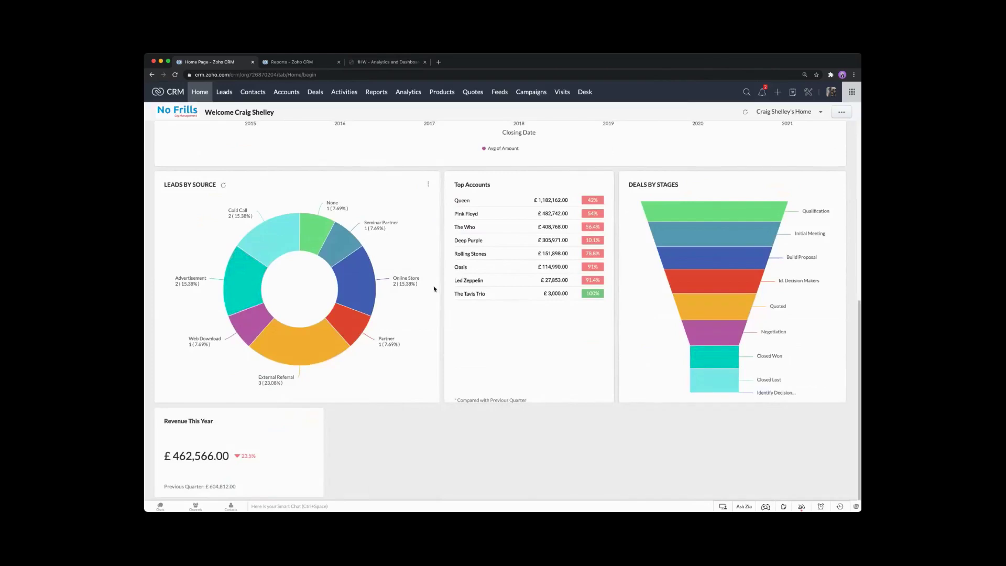
{"action": "scroll", "coordinate": [434, 288], "scroll_direction": "up", "scroll_amount": 8}
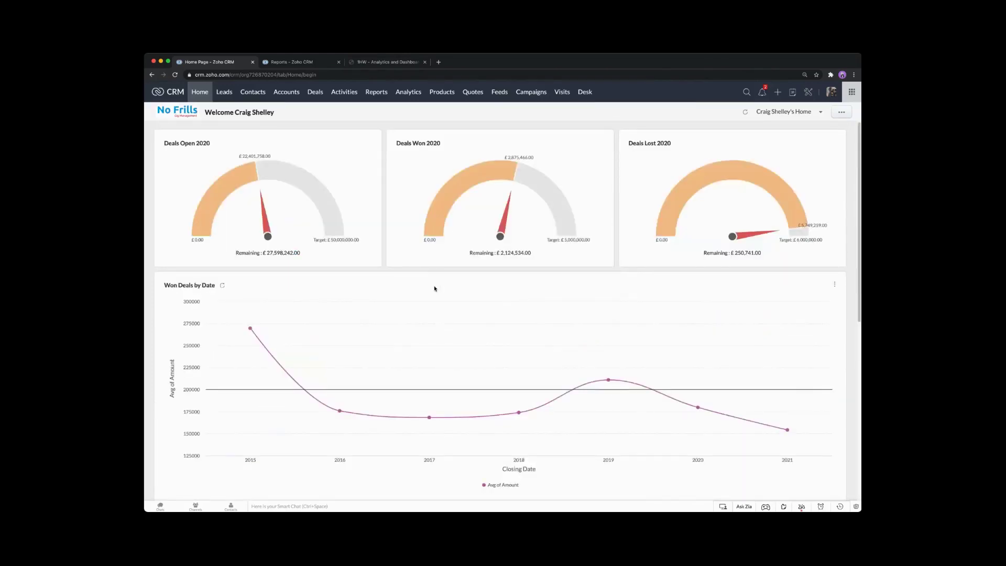